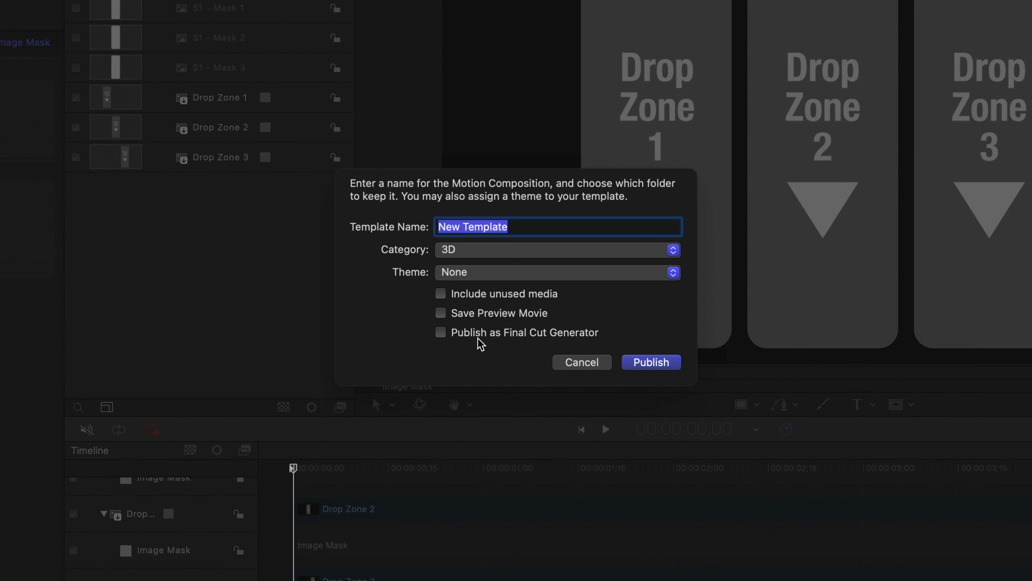
# Publish the template as a Final Cut generator named "Slide 1" in a new category called "Buck Rogers"
pyautogui.click(551, 338)
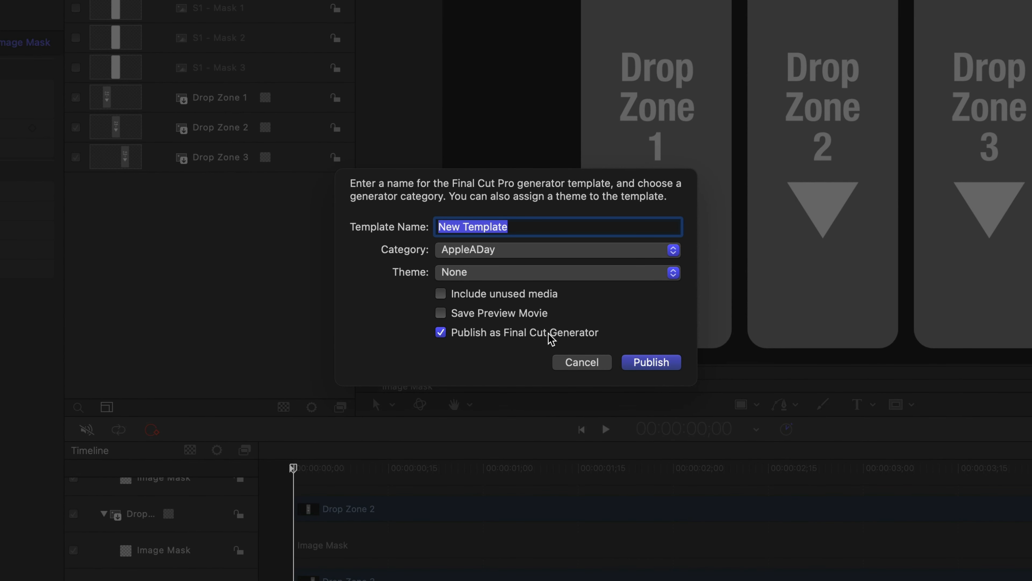
pyautogui.click(466, 252)
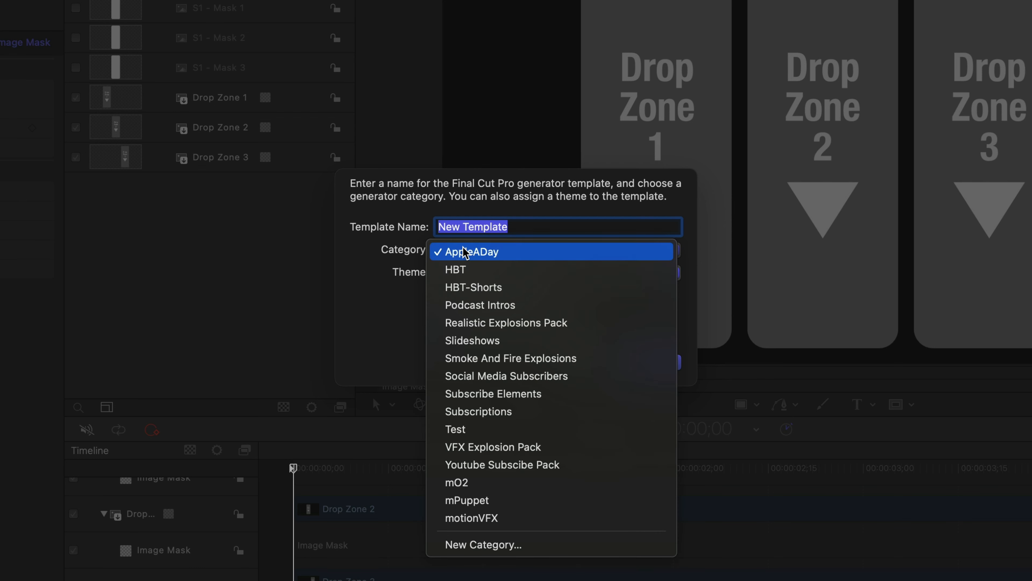
pyautogui.click(562, 547)
pyautogui.write('Buck Rogers')
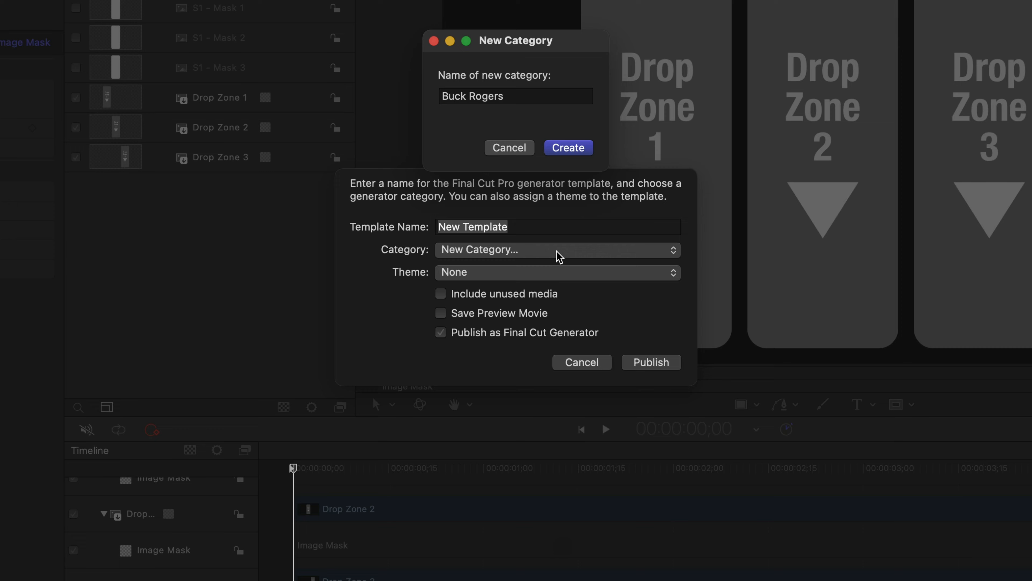
pyautogui.press('Return')
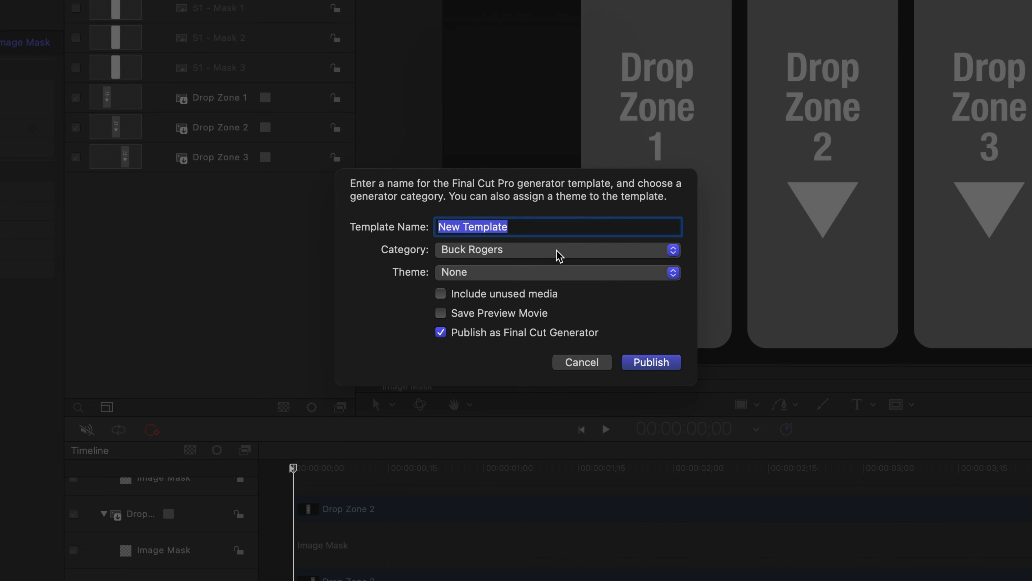
pyautogui.write('Slide 1')
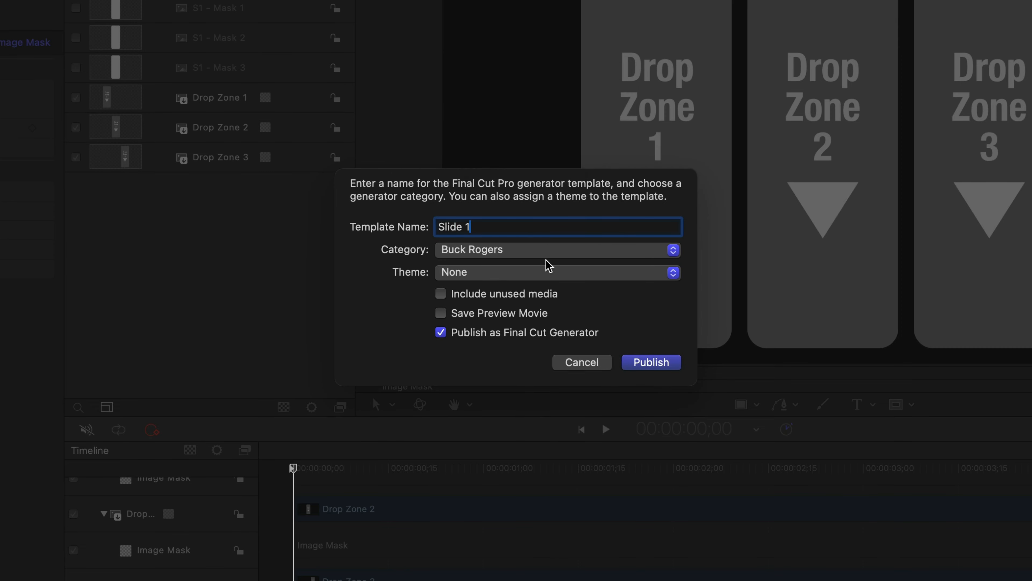
pyautogui.click(650, 362)
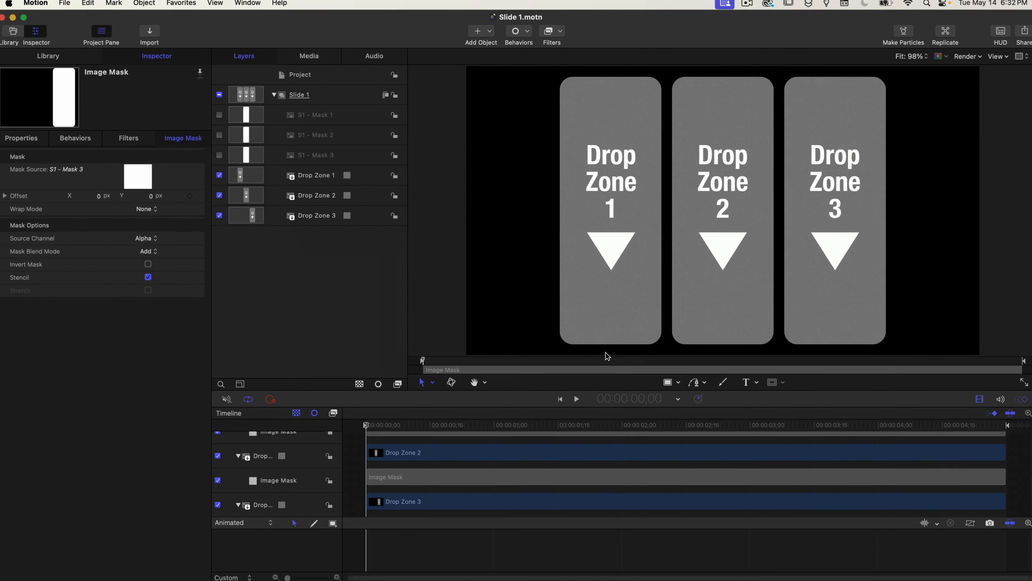
# Switch to Final Cut Pro and place the Slide 1 generator from the Buck Rogers category at the start of the timeline
pyautogui.press('super+Tab')
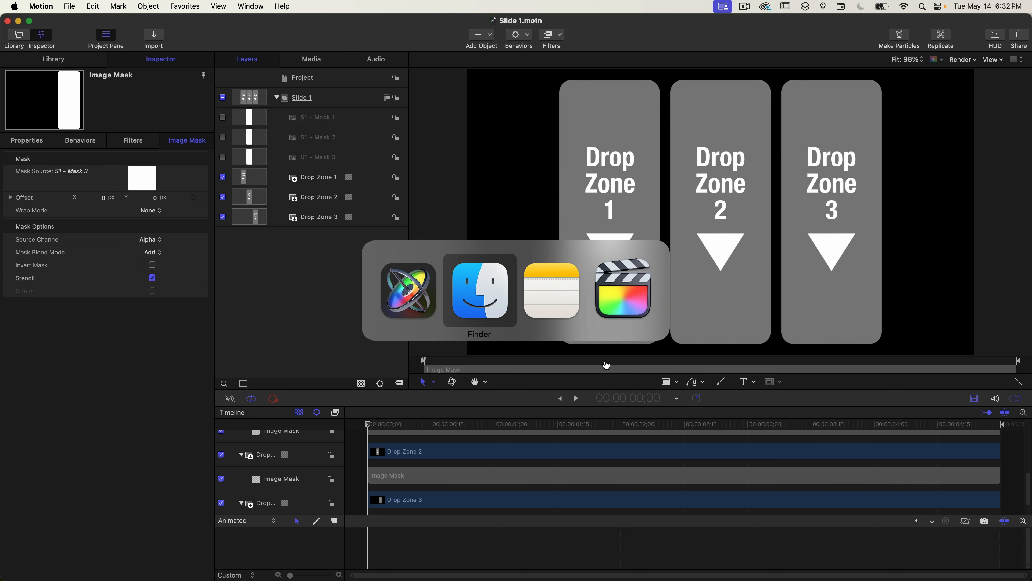
pyautogui.press('super+Tab')
pyautogui.press('super+Tab')
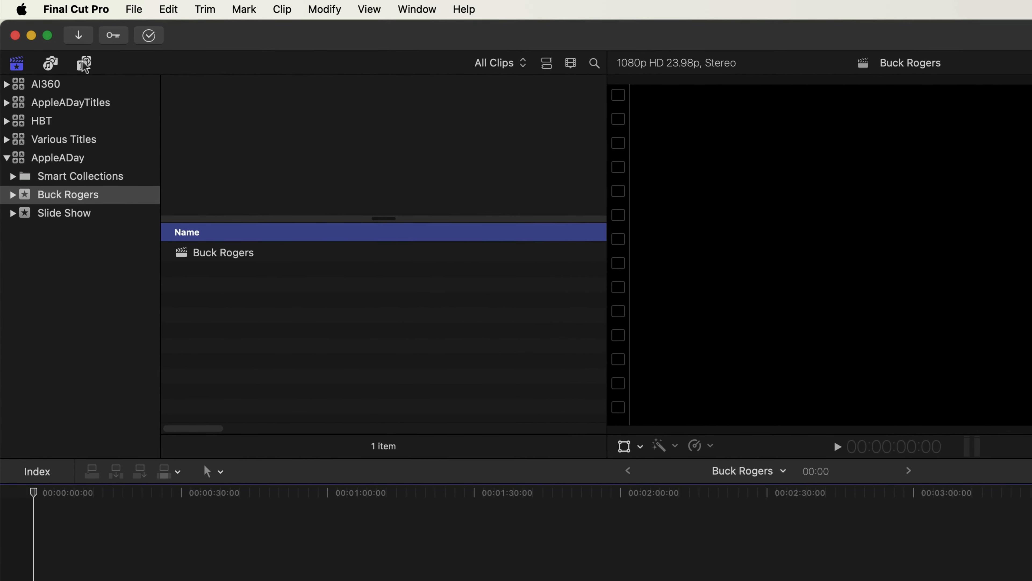
pyautogui.click(84, 64)
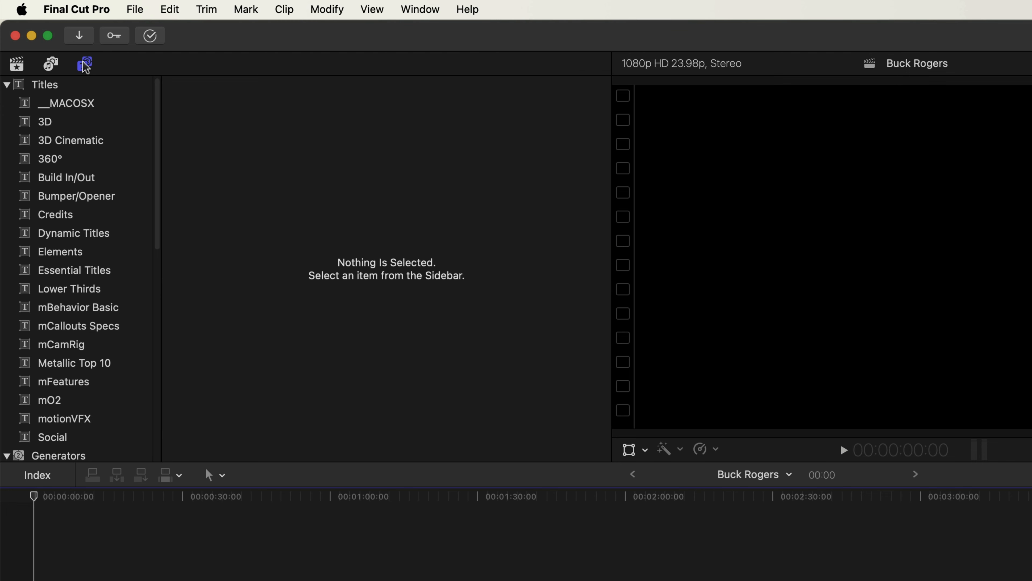
pyautogui.scroll(-5, 39, 331)
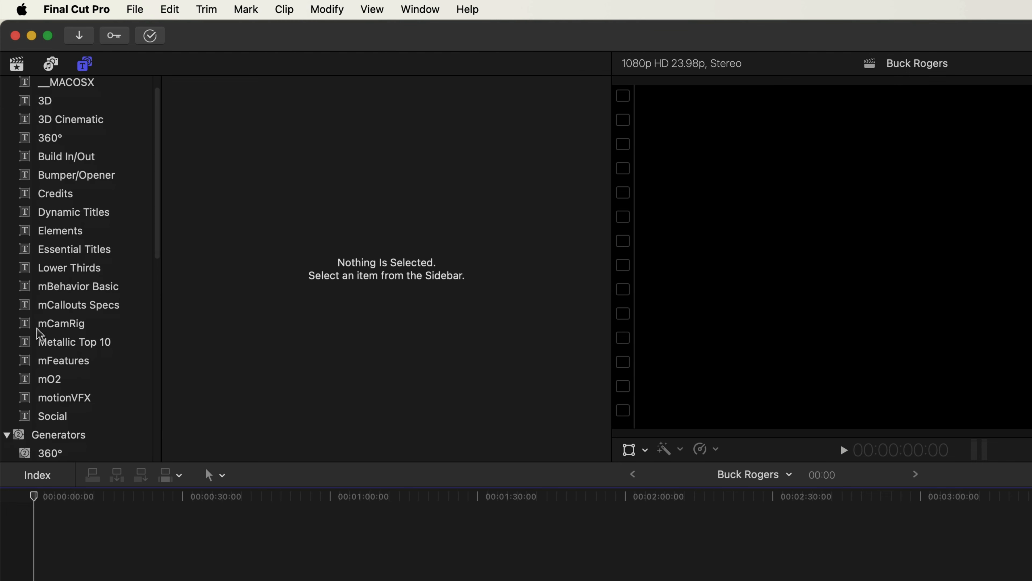
pyautogui.scroll(-3, 40, 336)
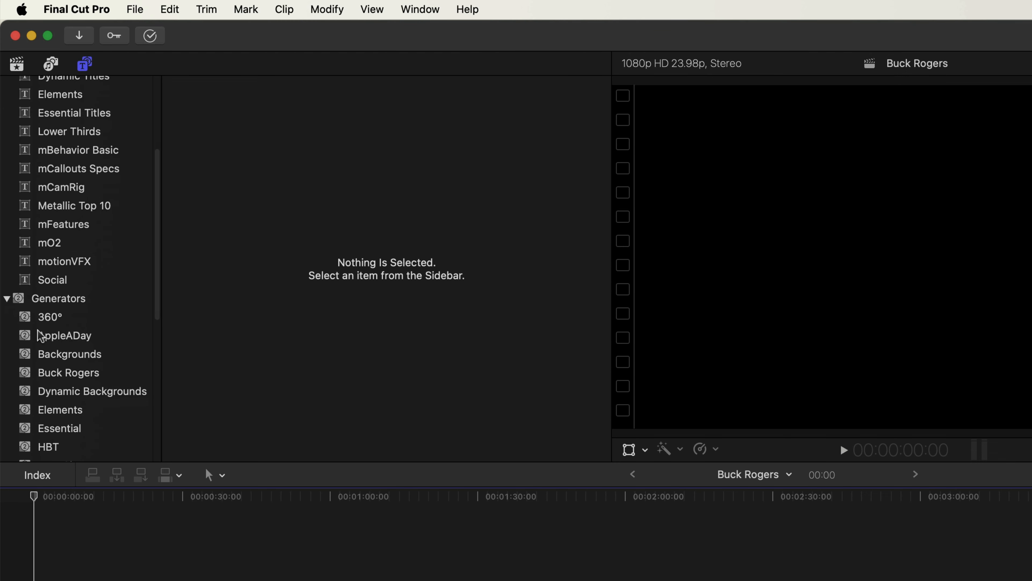
pyautogui.click(124, 379)
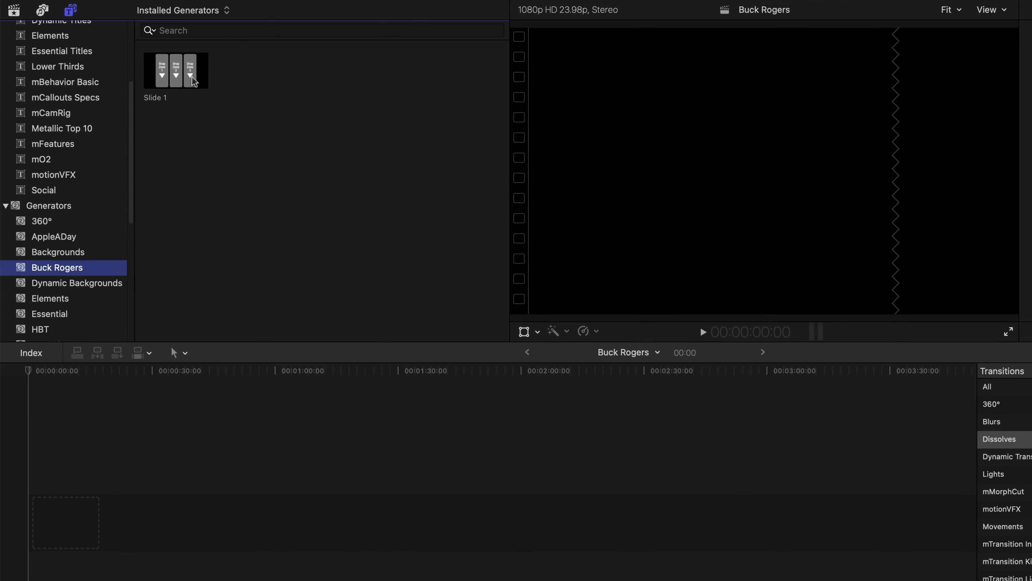
pyautogui.moveTo(193, 80); pyautogui.dragTo(69, 526)
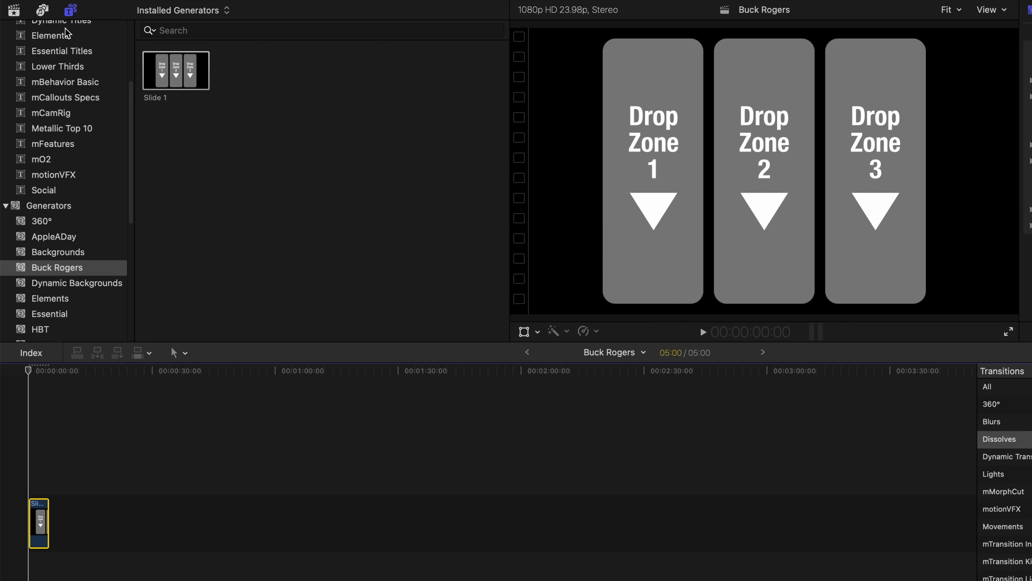
# Import the sample drop zone video clips from the AppleADay-BuckRogers folder in Finder into the Buck Rogers event
pyautogui.click(14, 10)
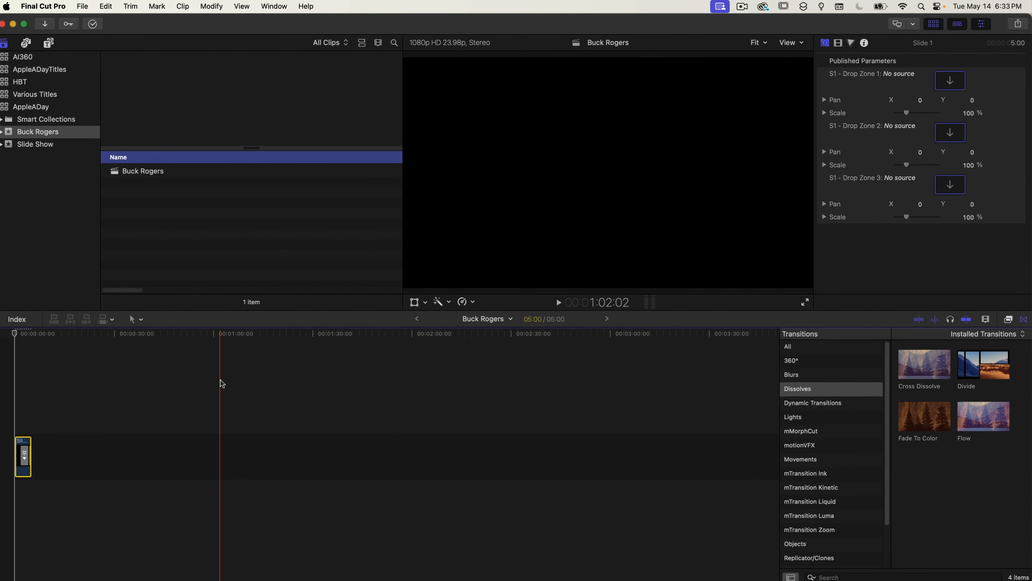
pyautogui.press('super+Tab')
pyautogui.press('super+Tab')
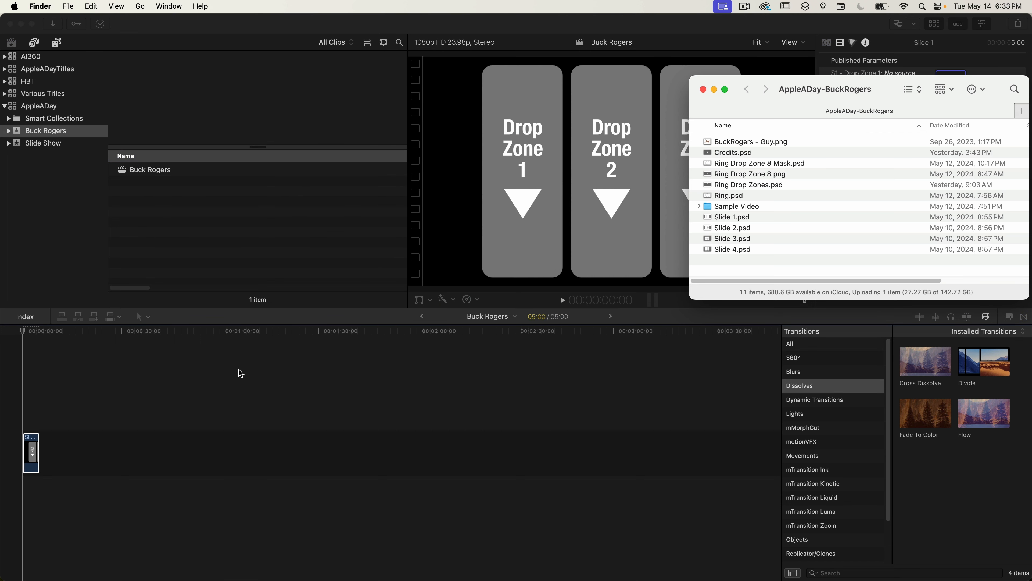
pyautogui.moveTo(734, 215); pyautogui.dragTo(208, 218)
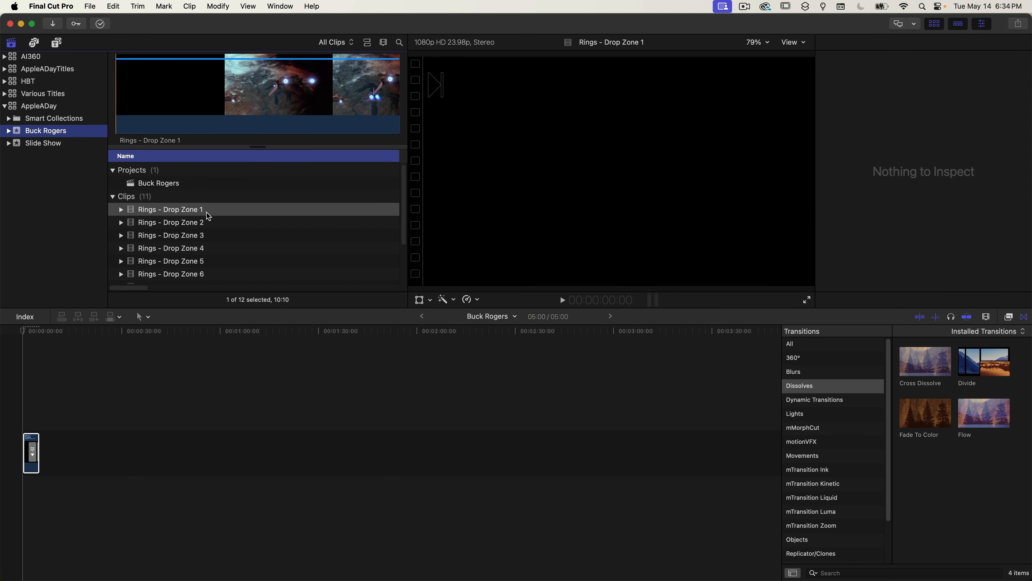
# Fill the Slide 1 generator's three drop zones with the matching clips Slide 1 - Drop Zone 1, 2 and 3
pyautogui.scroll(-5, 209, 216)
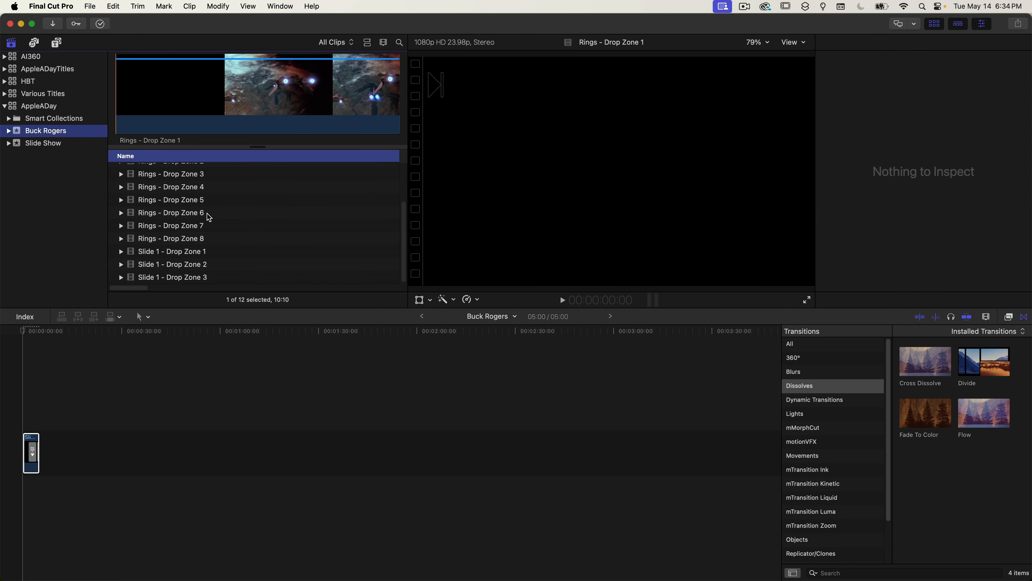
pyautogui.click(191, 255)
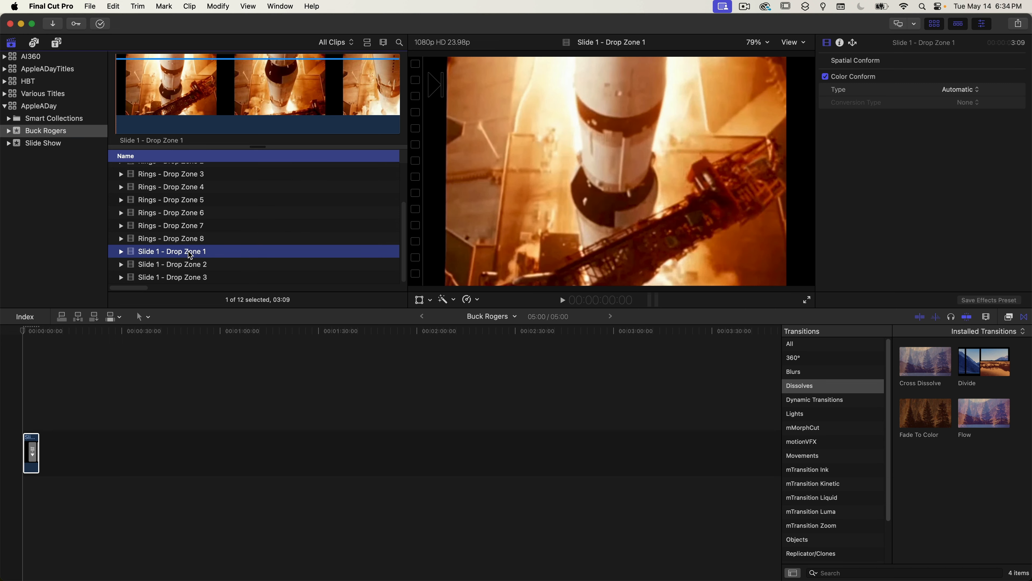
pyautogui.click(35, 445)
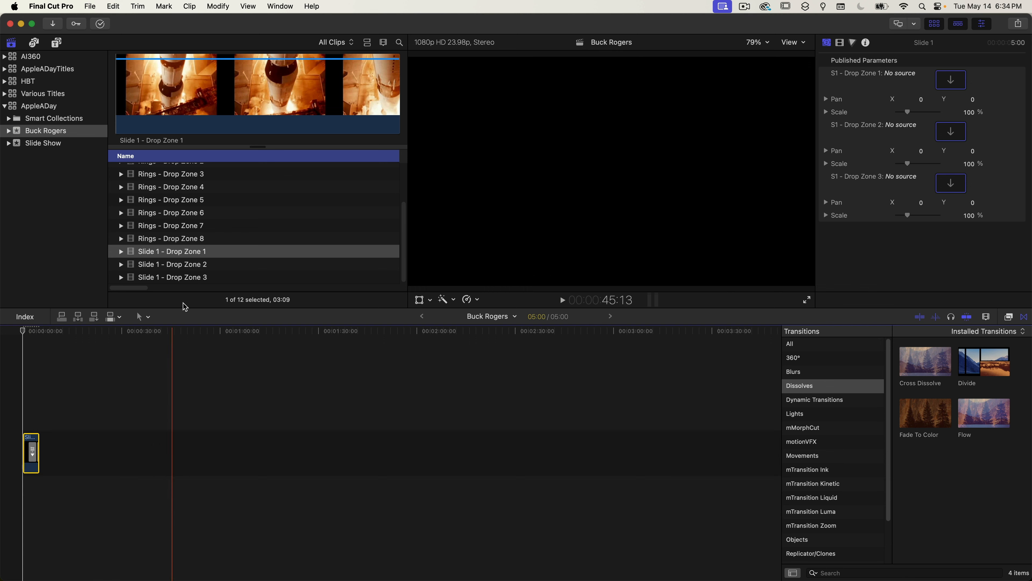
pyautogui.moveTo(189, 255); pyautogui.dragTo(855, 138)
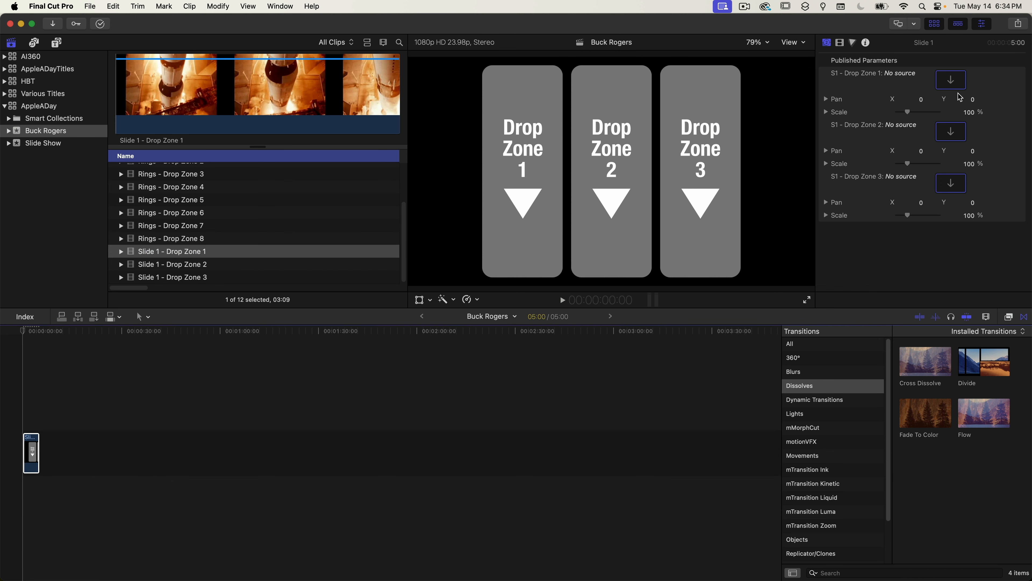
pyautogui.moveTo(961, 97); pyautogui.dragTo(955, 84)
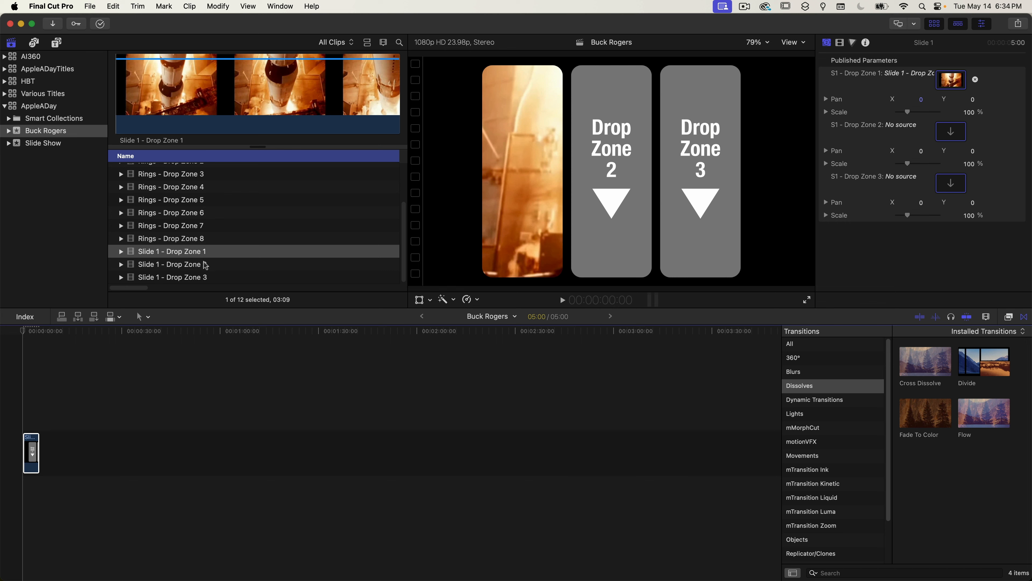
pyautogui.moveTo(205, 266); pyautogui.dragTo(953, 134)
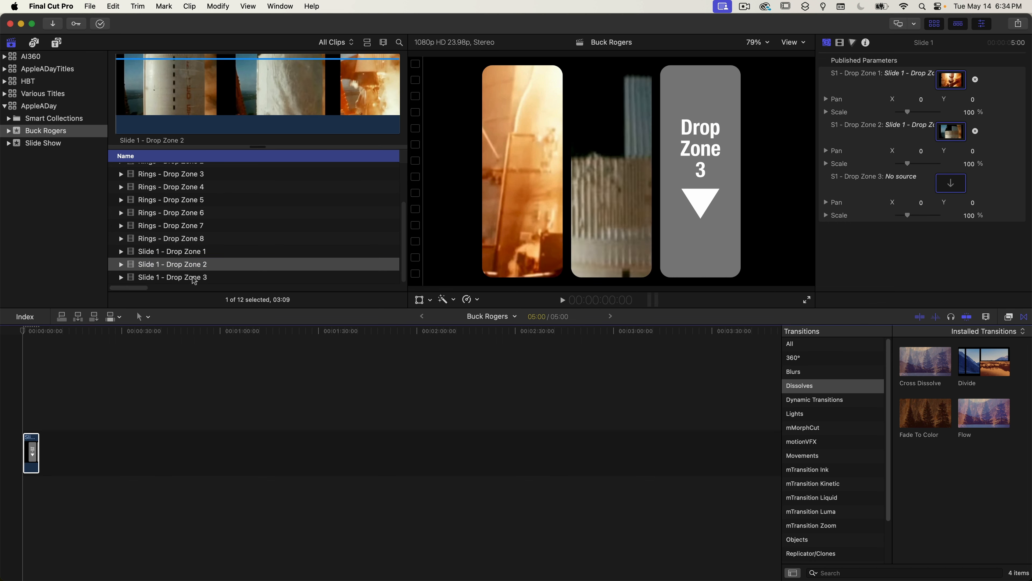
pyautogui.moveTo(195, 280); pyautogui.dragTo(823, 223)
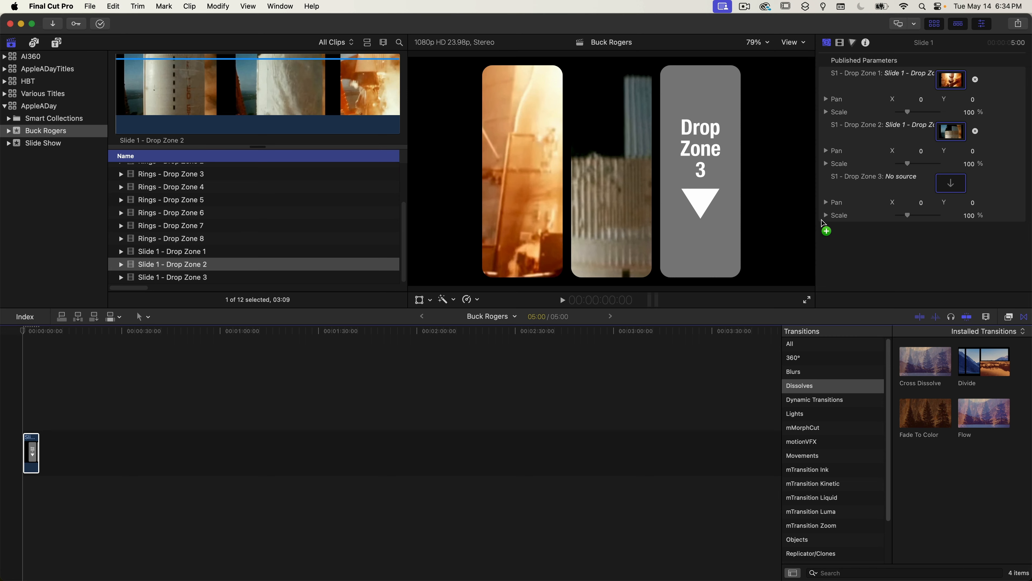
pyautogui.moveTo(948, 186); pyautogui.dragTo(948, 187)
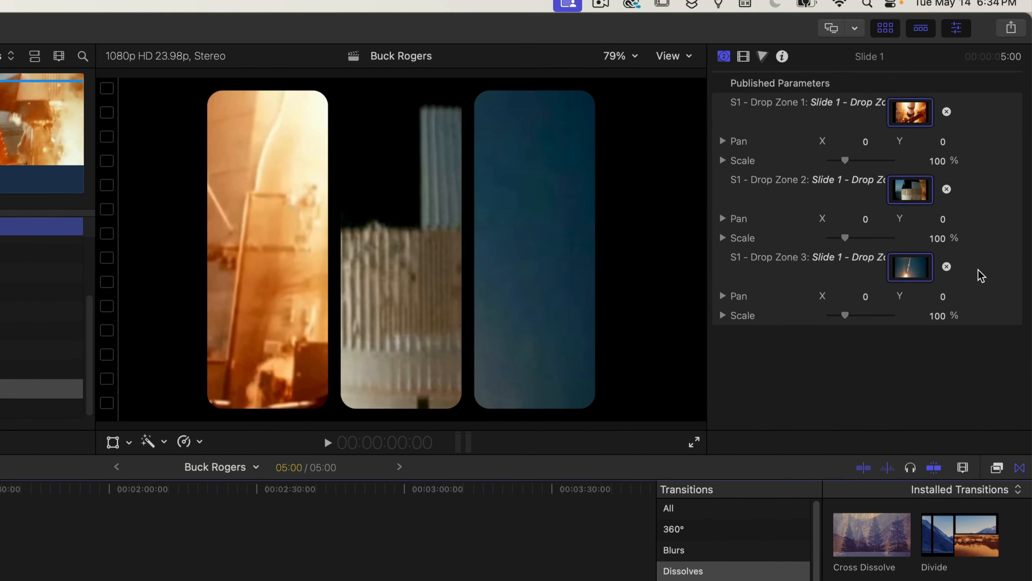
# Set the horizontal pan of the drop zone footage to -42.2 for zone 1, -20.5 for zone 2 and 54.9 for zone 3
pyautogui.moveTo(866, 141); pyautogui.dragTo(851, 142)
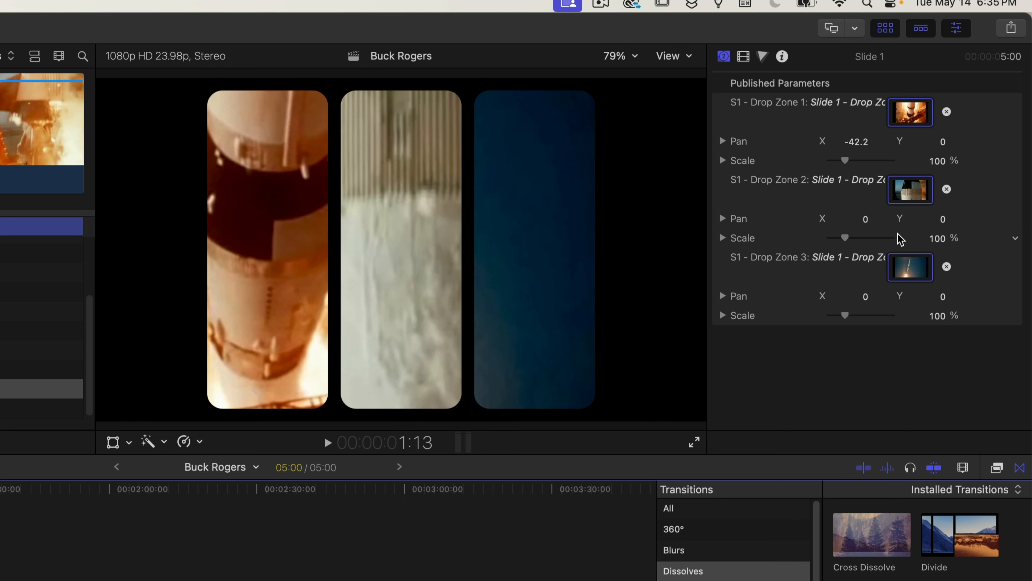
pyautogui.moveTo(865, 220); pyautogui.dragTo(848, 219)
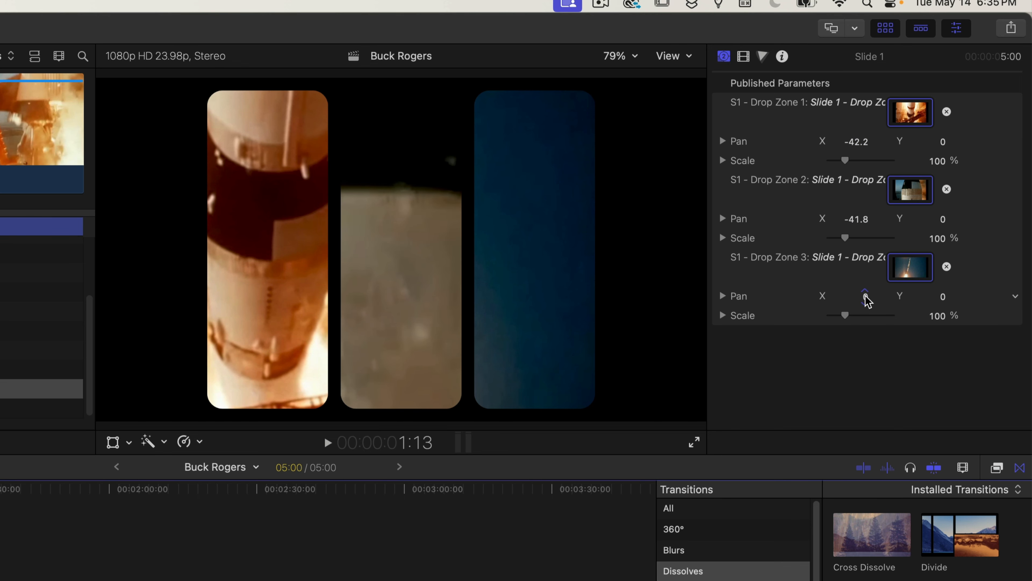
pyautogui.moveTo(866, 297); pyautogui.dragTo(885, 297)
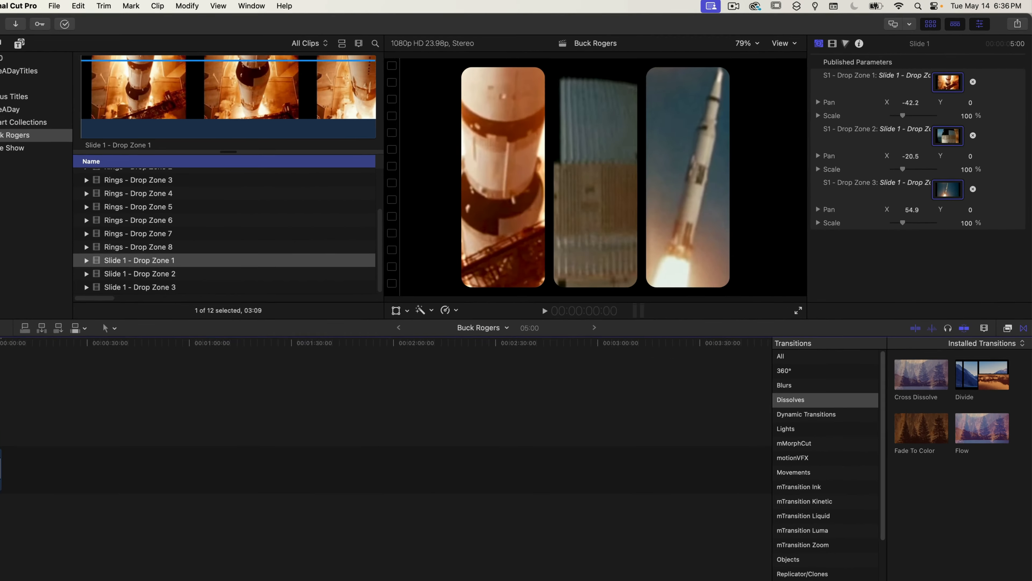
# Play back the slide and step frame by frame to set the playhead at 3:08, where the drop zone footage stops moving
pyautogui.press('space')
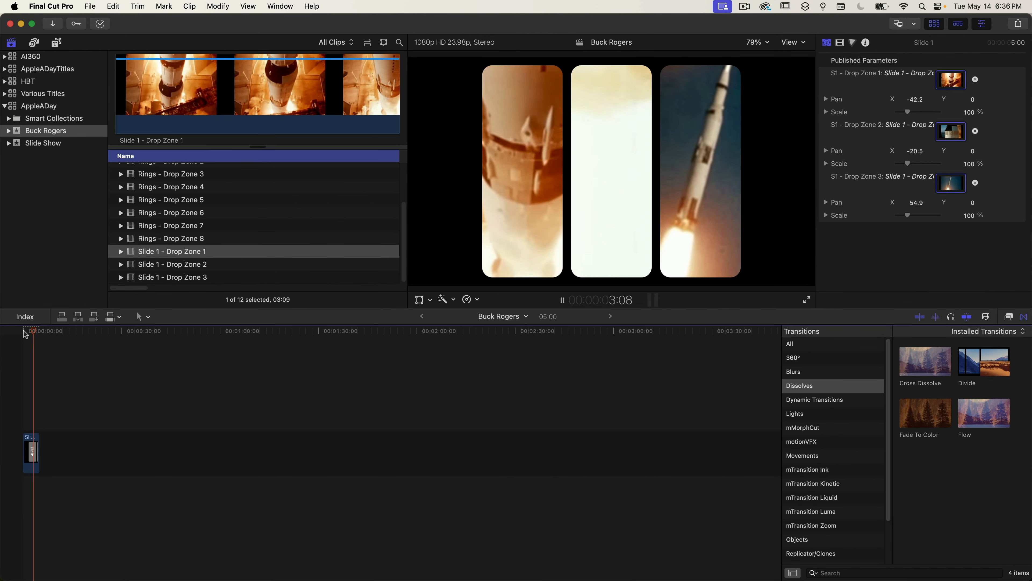
pyautogui.press('space')
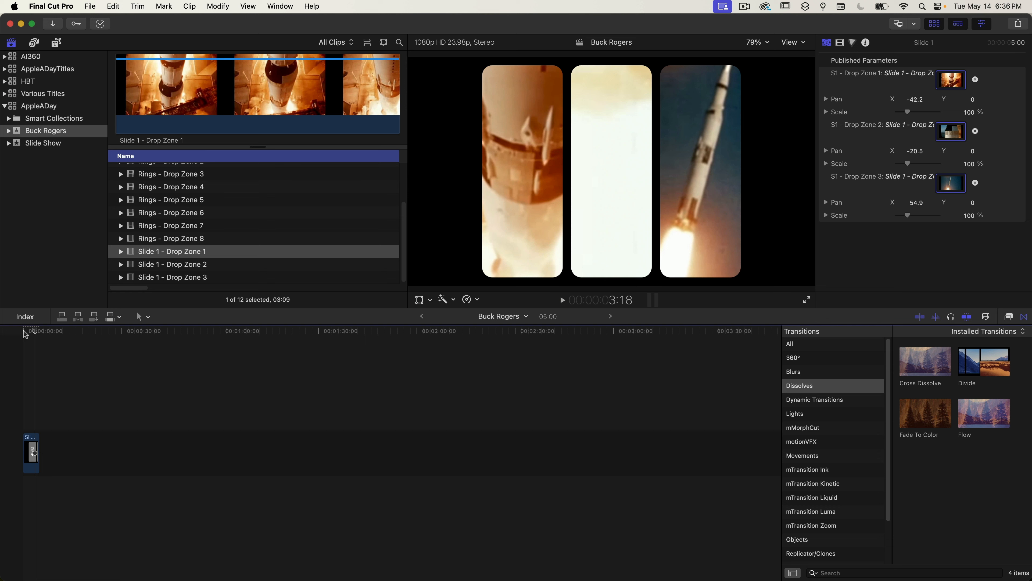
pyautogui.press('Left')
pyautogui.press('Left')
pyautogui.press('Left')
pyautogui.press('Left')
pyautogui.press('Left')
pyautogui.press('Left')
pyautogui.press('Left')
pyautogui.press('Left')
pyautogui.press('Left')
pyautogui.press('Left')
pyautogui.press('Left')
pyautogui.press('Left')
pyautogui.press('Left')
pyautogui.press('Left')
pyautogui.press('Left')
pyautogui.press('Left')
pyautogui.press('Left')
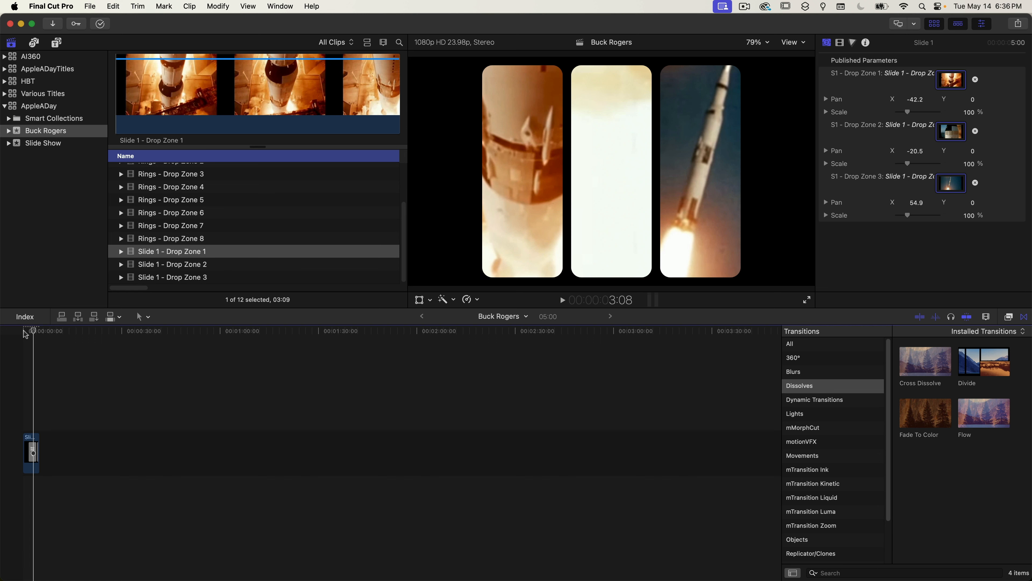
pyautogui.press('Right')
pyautogui.press('Right')
pyautogui.press('Right')
pyautogui.press('Right')
pyautogui.press('Right')
pyautogui.press('Right')
pyautogui.press('Right')
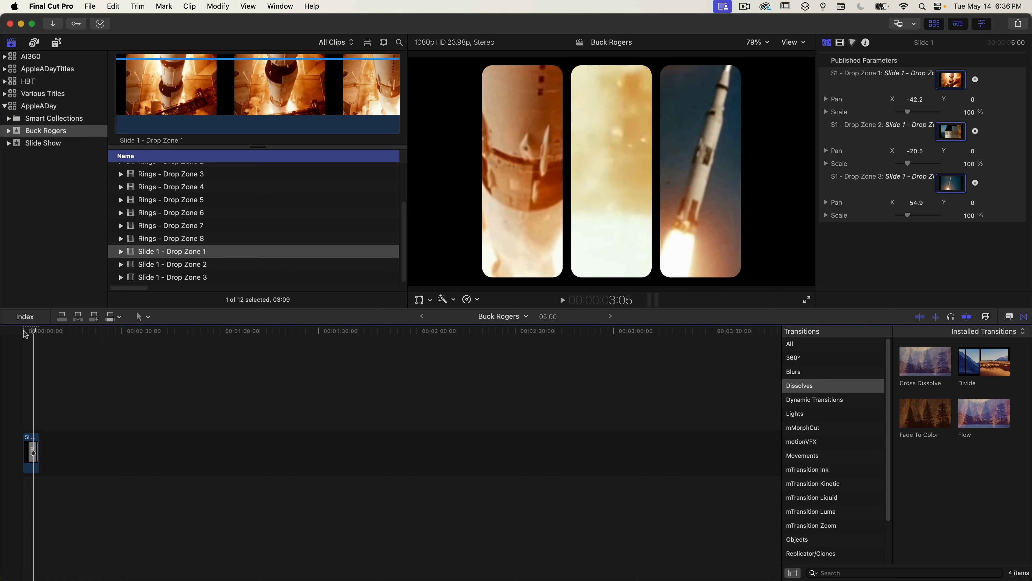
pyautogui.press('Right')
pyautogui.press('Left')
pyautogui.press('Left')
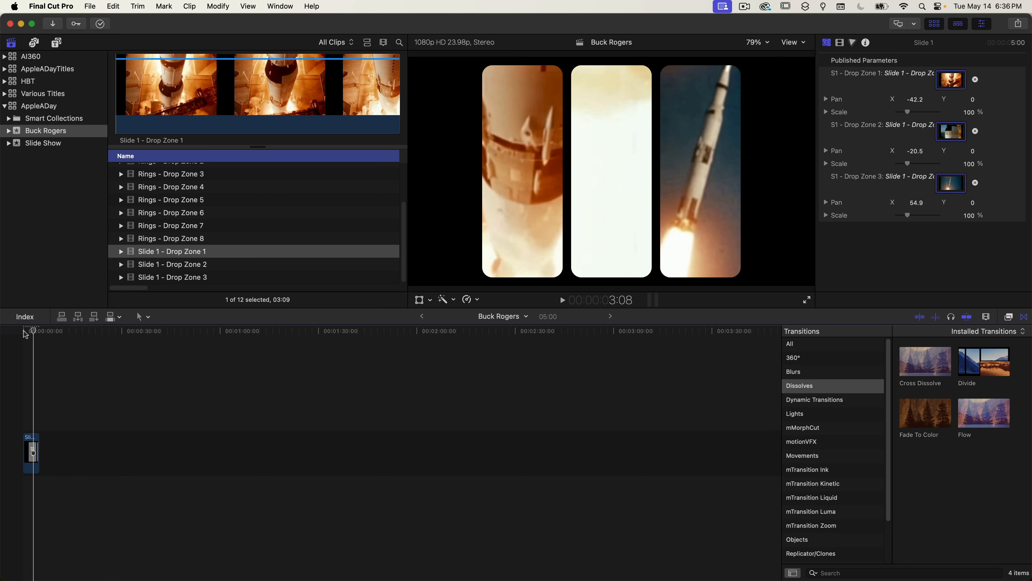
pyautogui.press('Right')
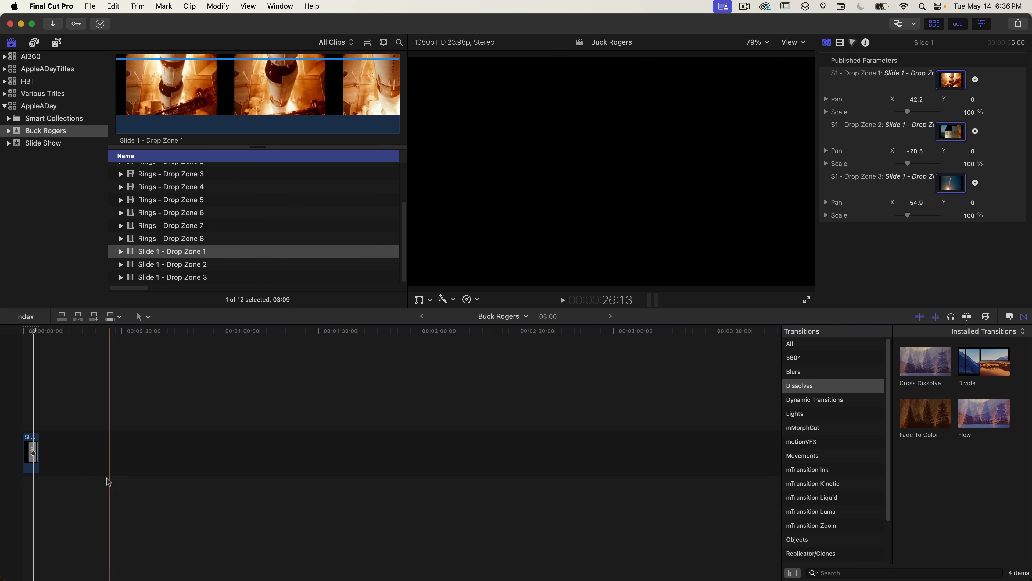
# Trim the end of the Slide 1 clip to the playhead at 3:08 with snapping on, and replay it from the start
pyautogui.moveTo(35, 469); pyautogui.dragTo(34, 469)
pyautogui.press('n')
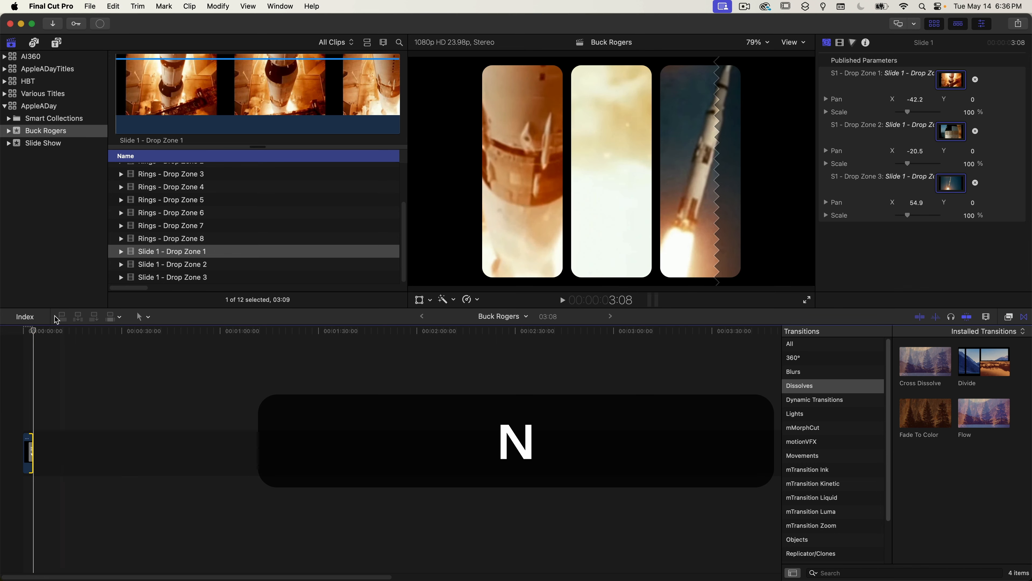
pyautogui.moveTo(33, 330); pyautogui.dragTo(16, 335)
pyautogui.press('space')
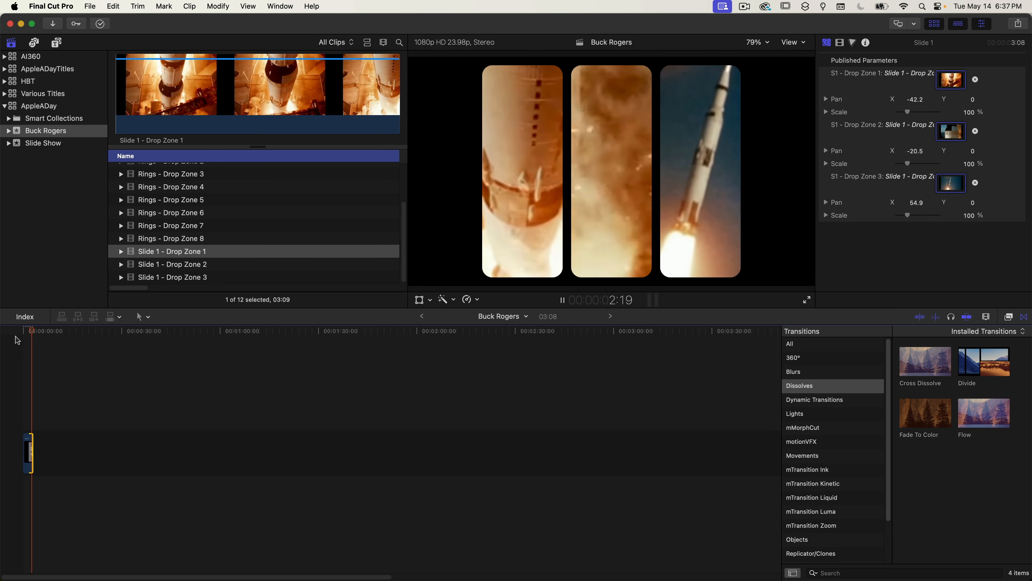
# Switch to Motion, close the Slide 1 project and create a new blank Motion Project with the Broadcast HD 1080 preset
pyautogui.press('super+Tab')
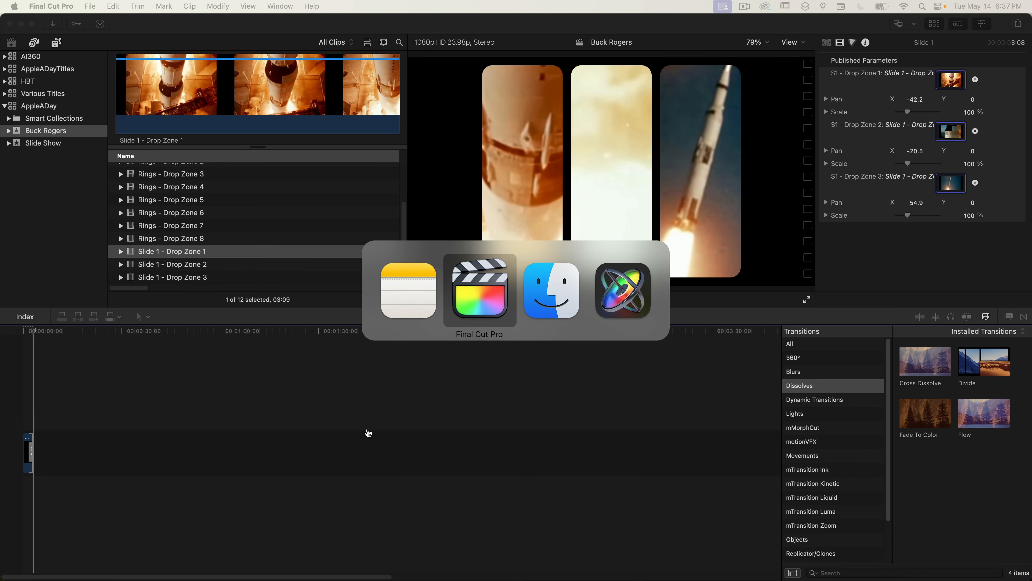
pyautogui.click(635, 305)
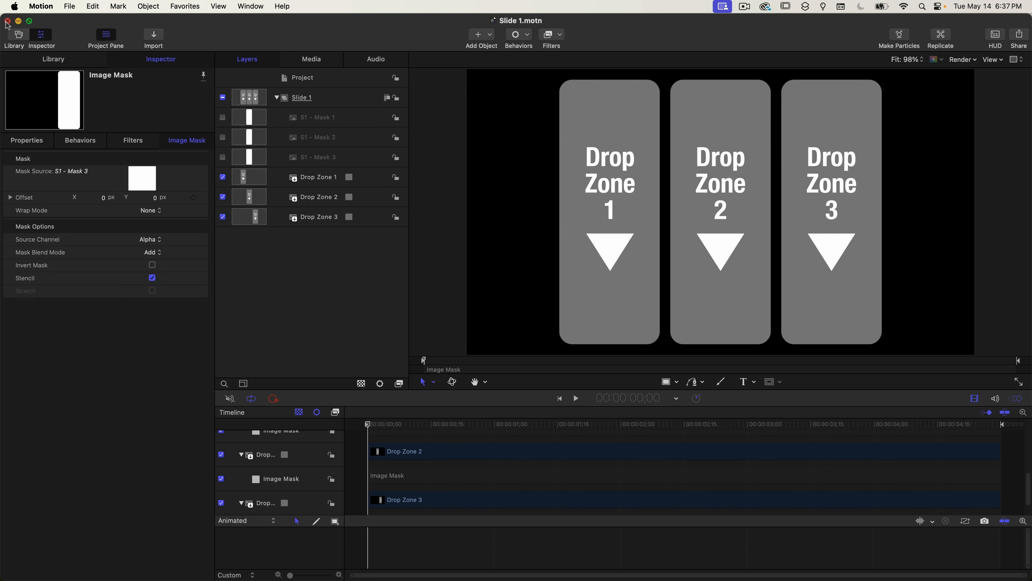
pyautogui.click(19, 21)
pyautogui.click(70, 6)
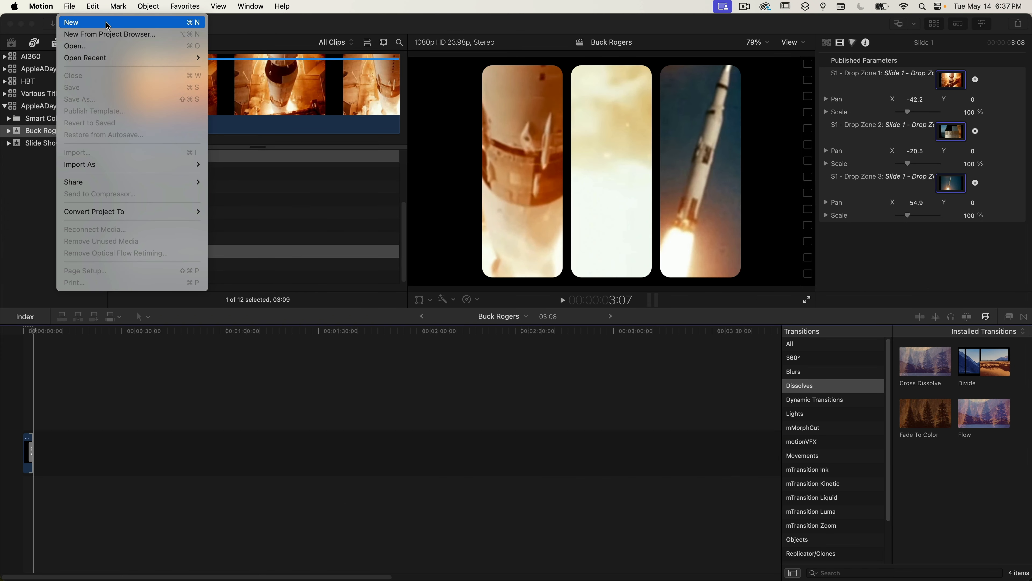
pyautogui.click(78, 27)
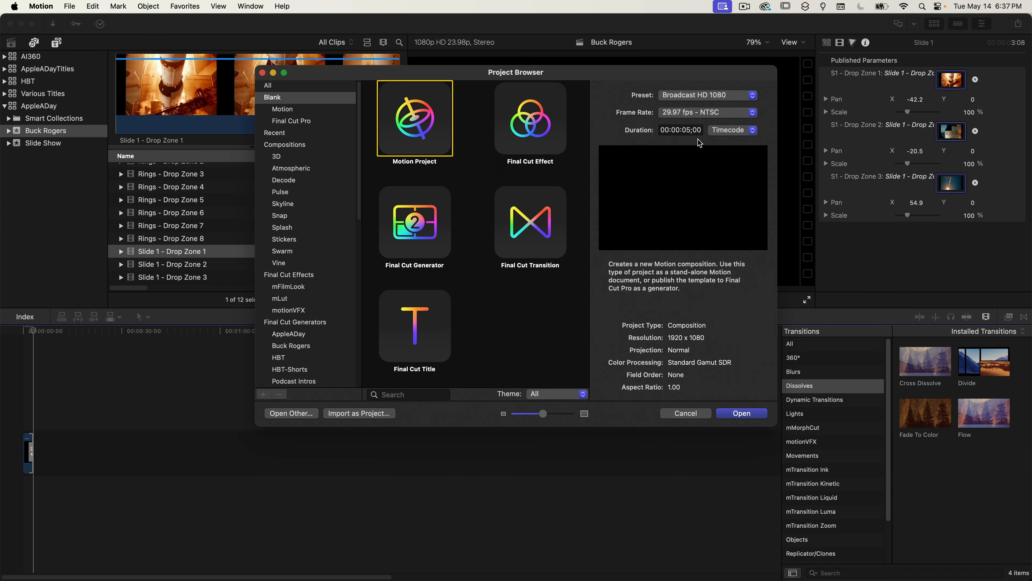
pyautogui.click(755, 414)
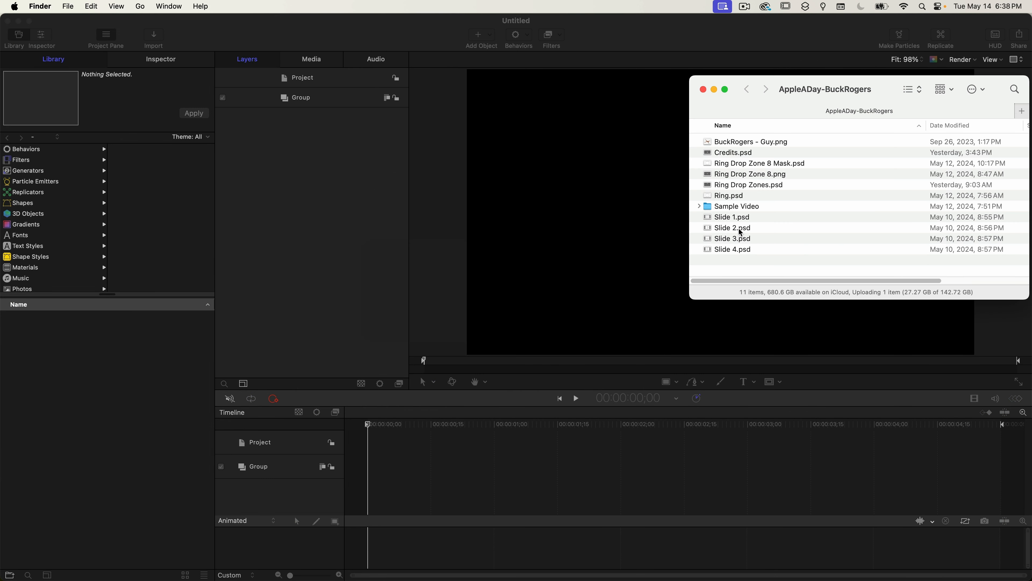
# Import Slide 2.psd from the AppleADay-BuckRogers folder with all its layers, and delete the empty Group
pyautogui.moveTo(741, 230); pyautogui.dragTo(287, 90)
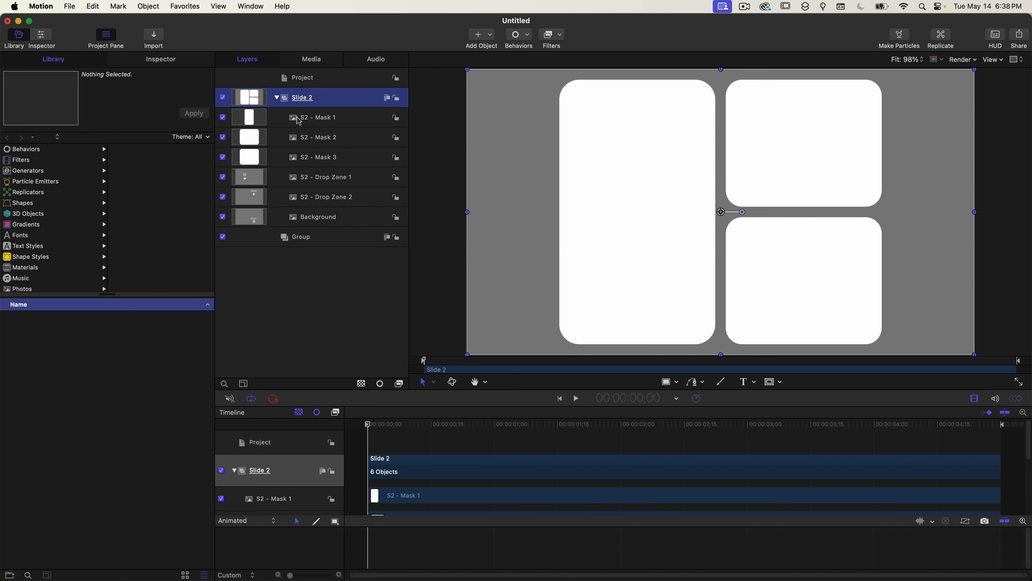
pyautogui.click(343, 245)
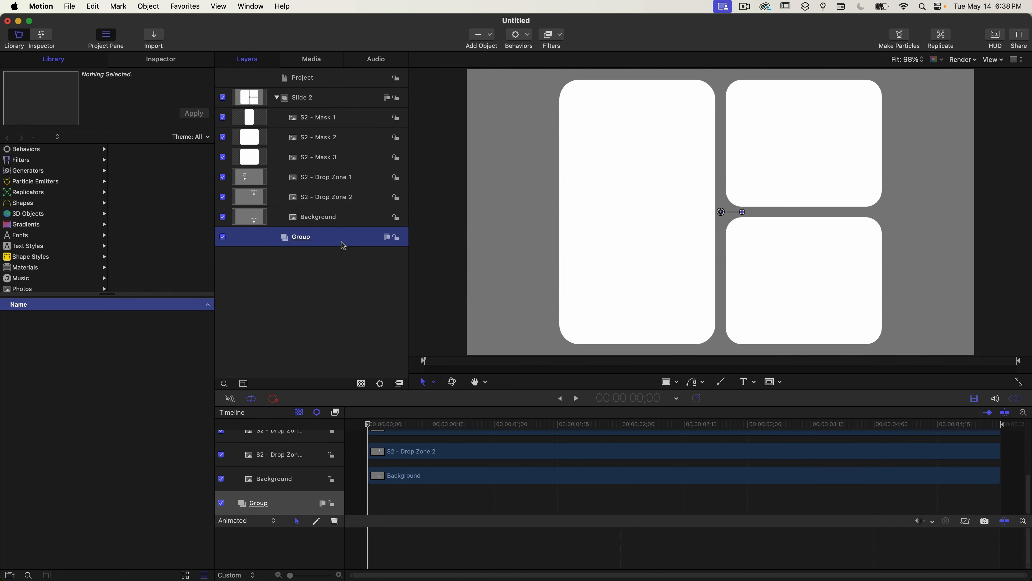
pyautogui.press('Delete')
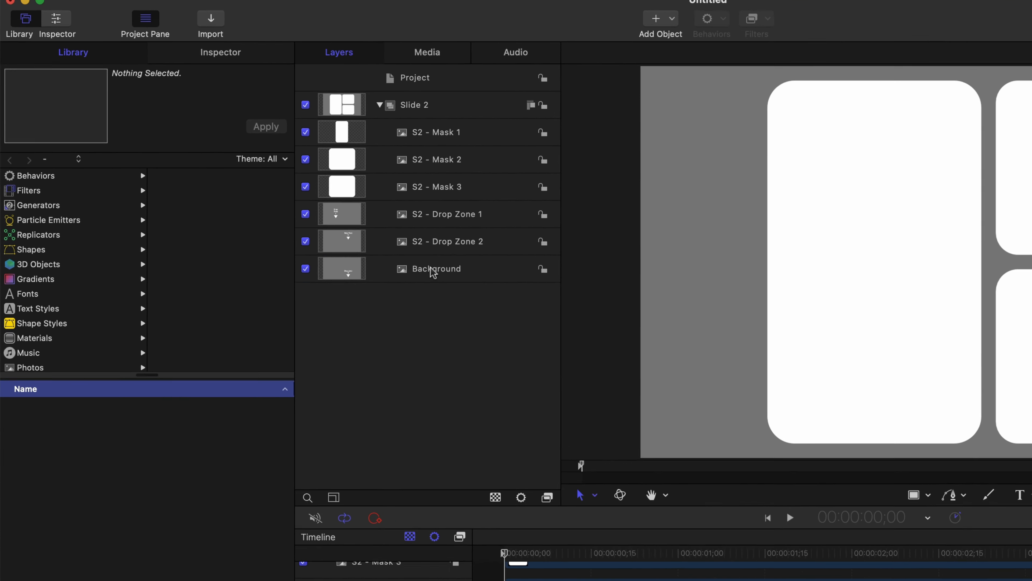
# Rename the Background layer in the Slide 2 group as "S2 - Drop Zone 3"
pyautogui.doubleClick(350, 221)
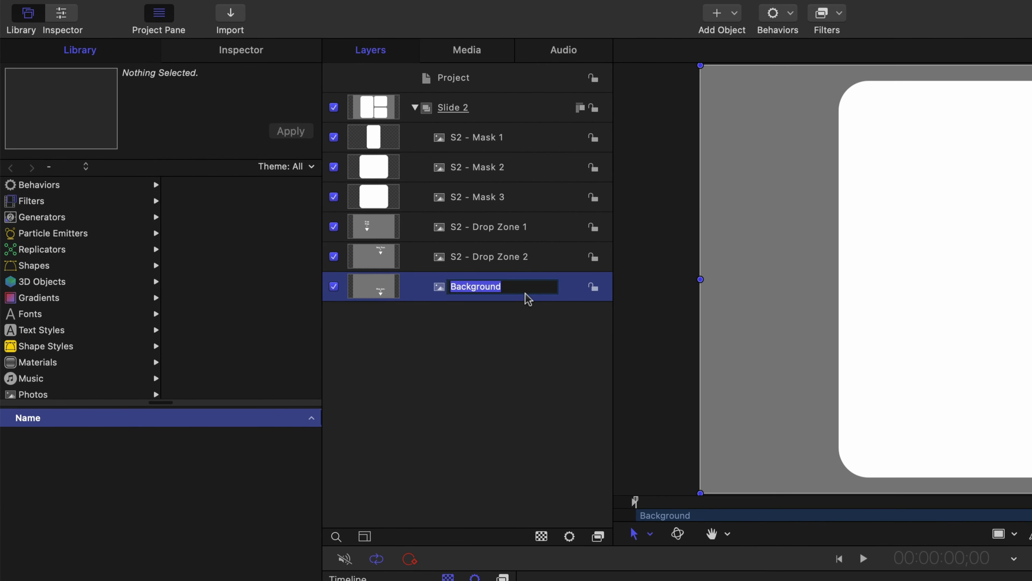
pyautogui.write('S')
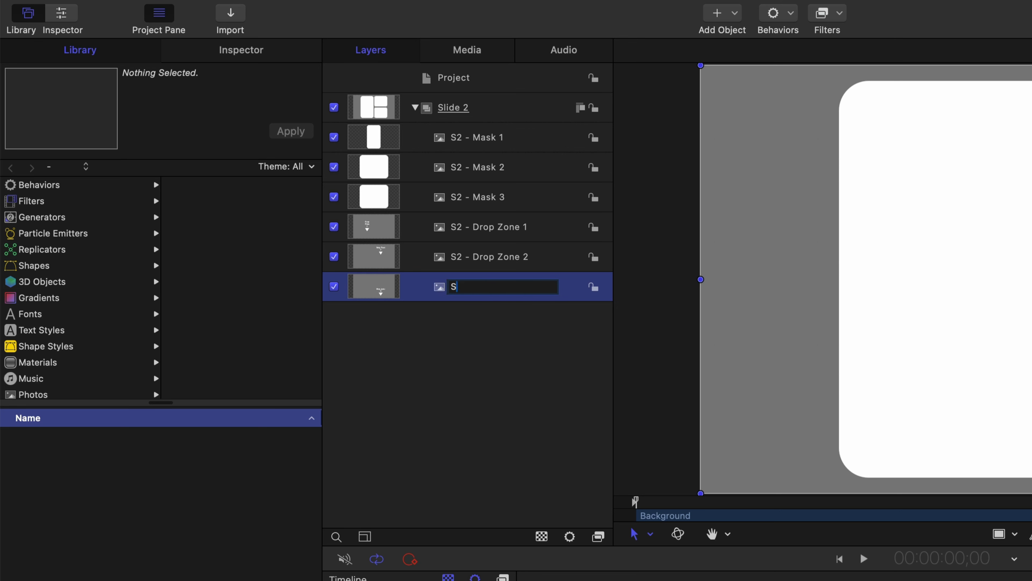
pyautogui.write('2 - Drop Zone 3')
pyautogui.press('Return')
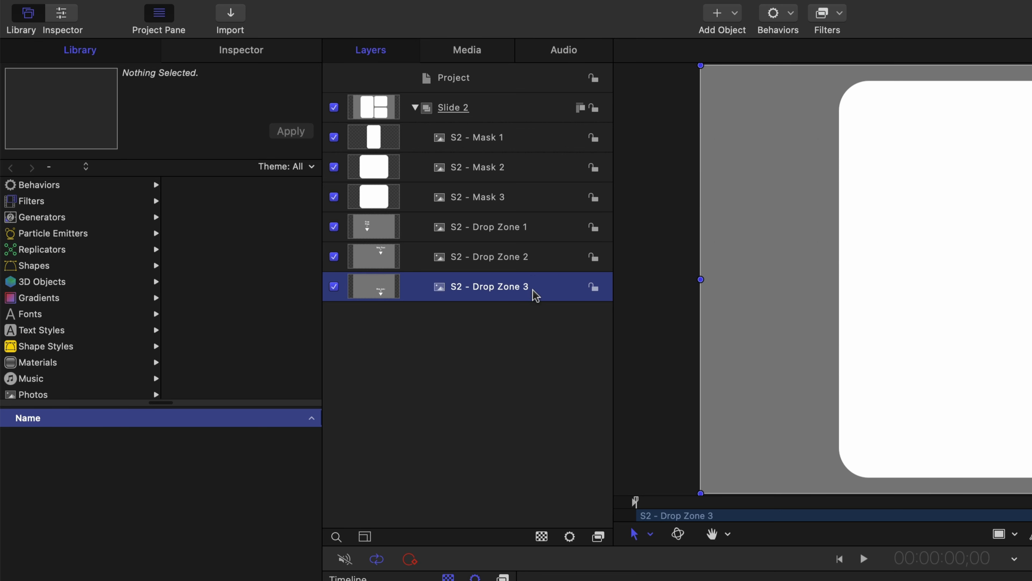
# Turn the S2 - Drop Zone 1 layer into a drop zone and publish its Pan and Scale parameters
pyautogui.click(523, 237)
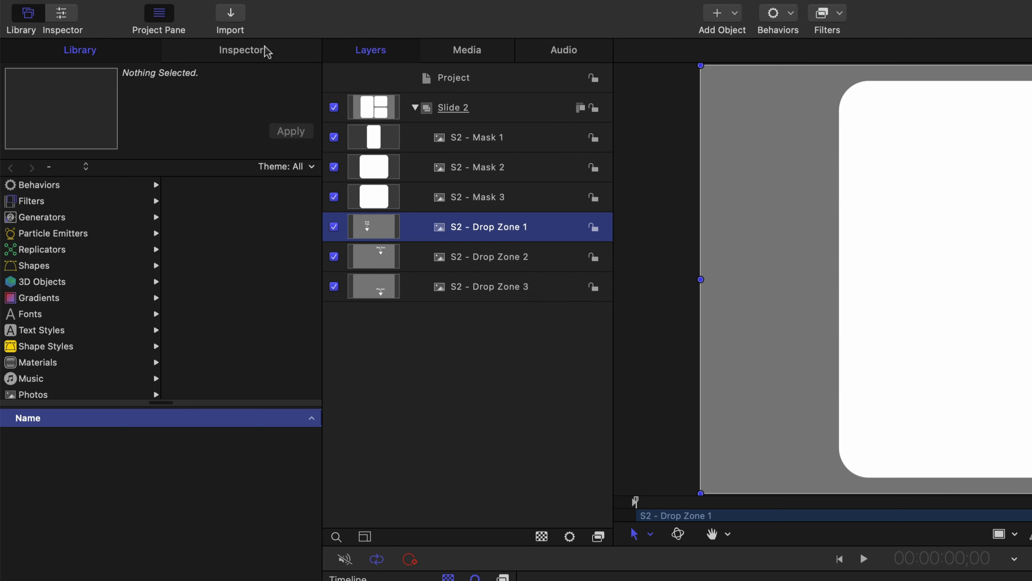
pyautogui.click(282, 56)
pyautogui.click(244, 220)
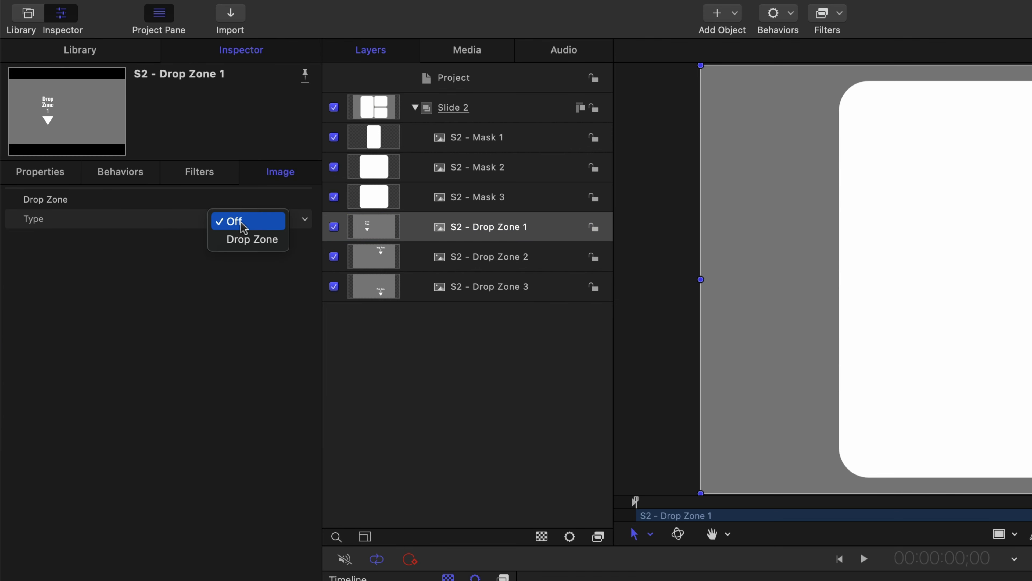
pyautogui.click(244, 242)
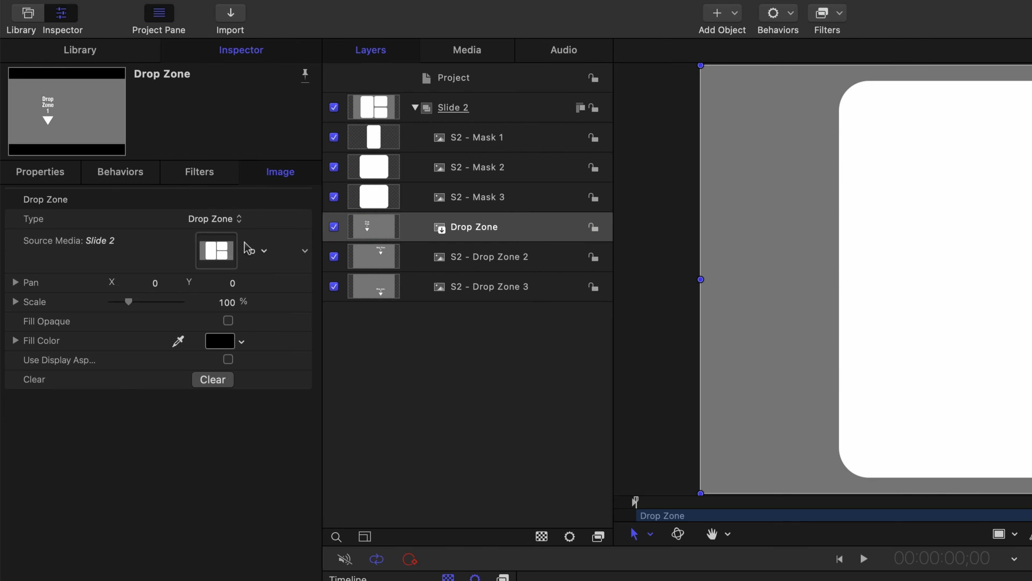
pyautogui.click(305, 284)
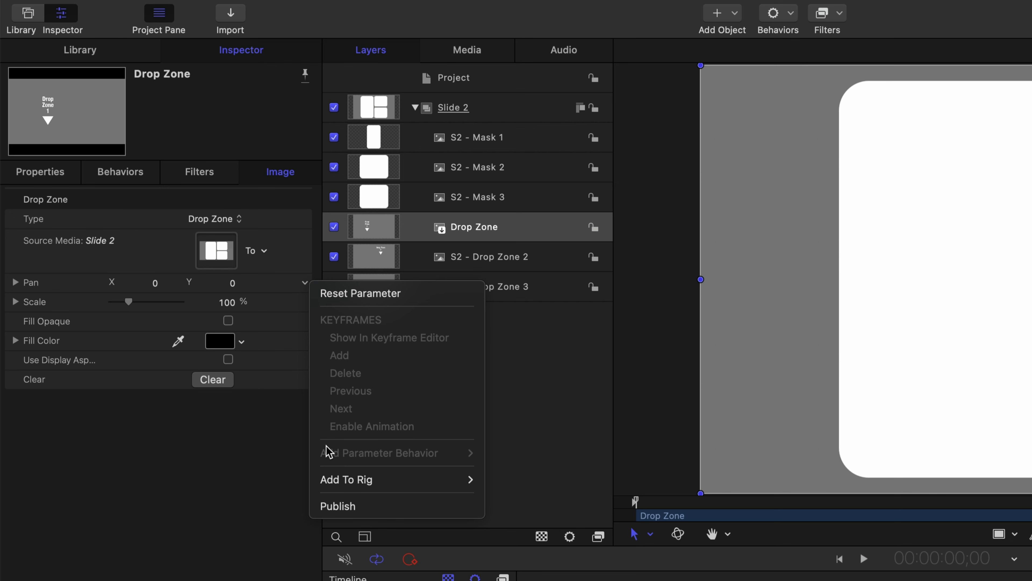
pyautogui.click(334, 506)
pyautogui.click(306, 301)
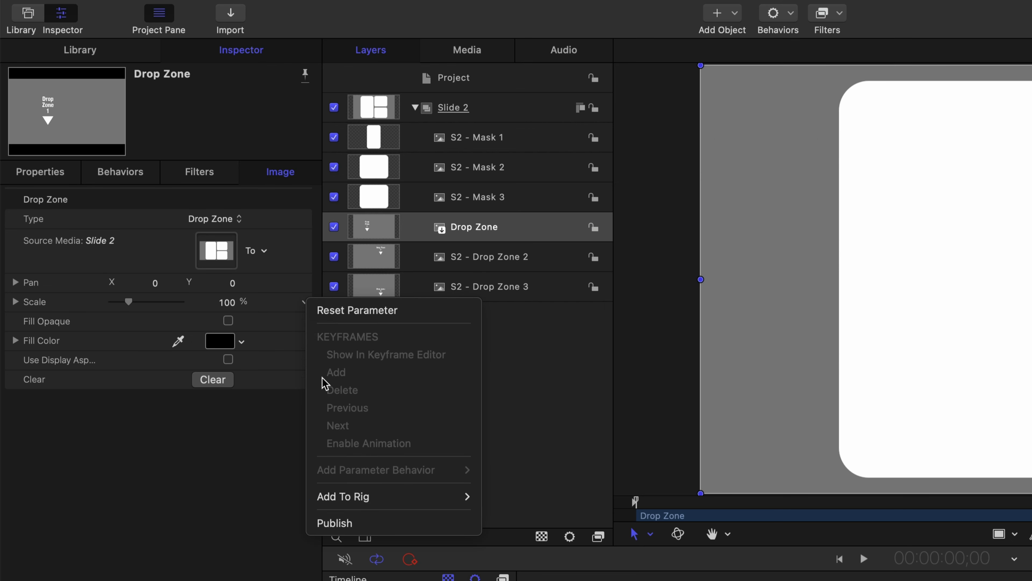
pyautogui.click(349, 525)
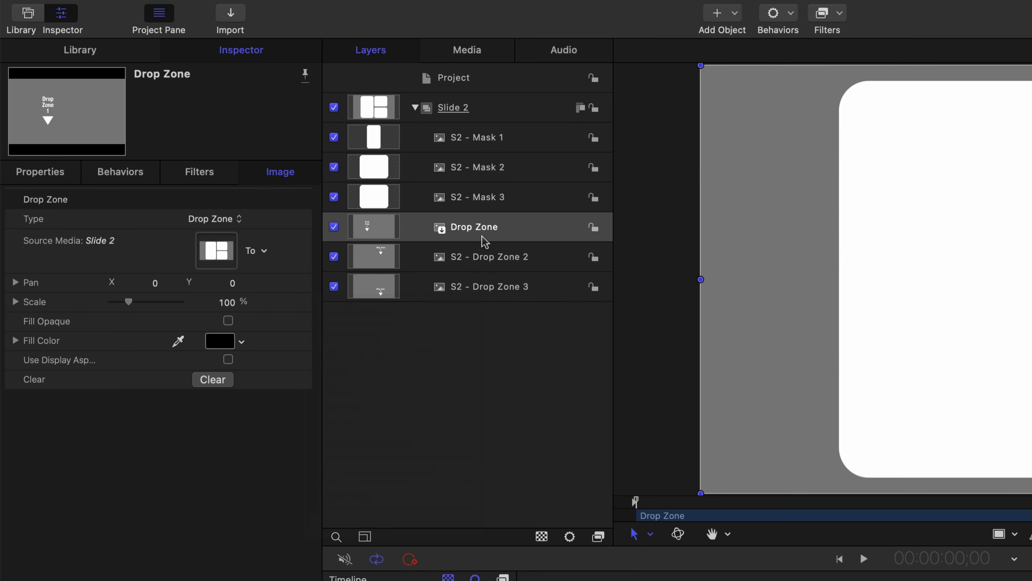
# Rename the new drop zone as Drop Zone 1 and add an image mask to it with S2 - Mask 1 as source
pyautogui.doubleClick(486, 228)
pyautogui.write('1')
pyautogui.press('Return')
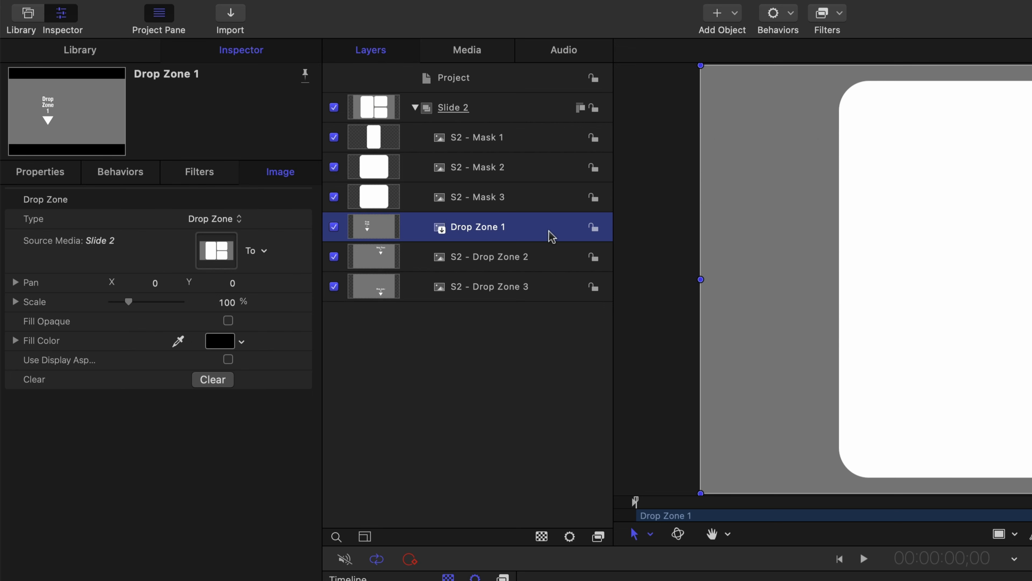
pyautogui.rightClick(551, 228)
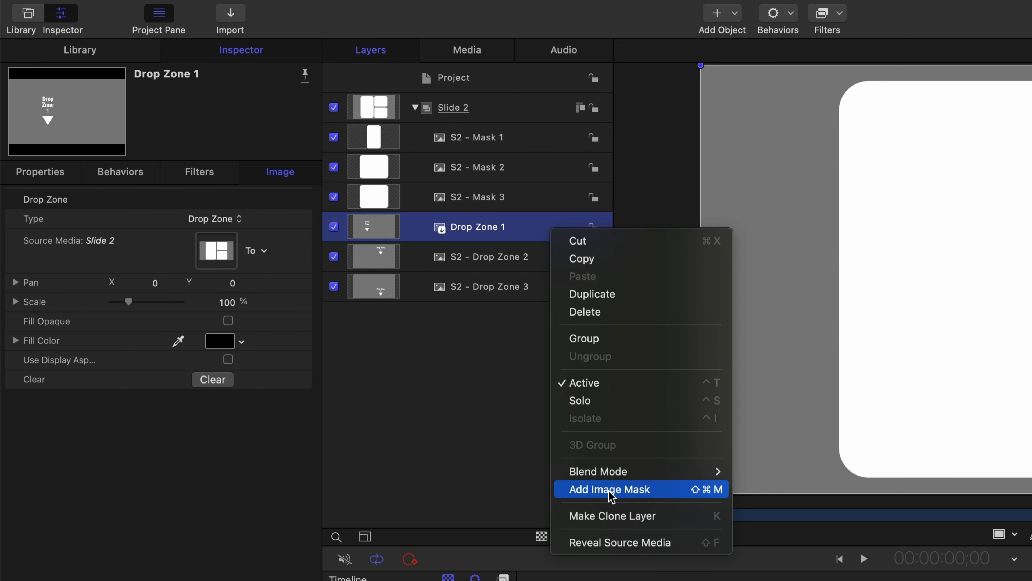
pyautogui.click(672, 493)
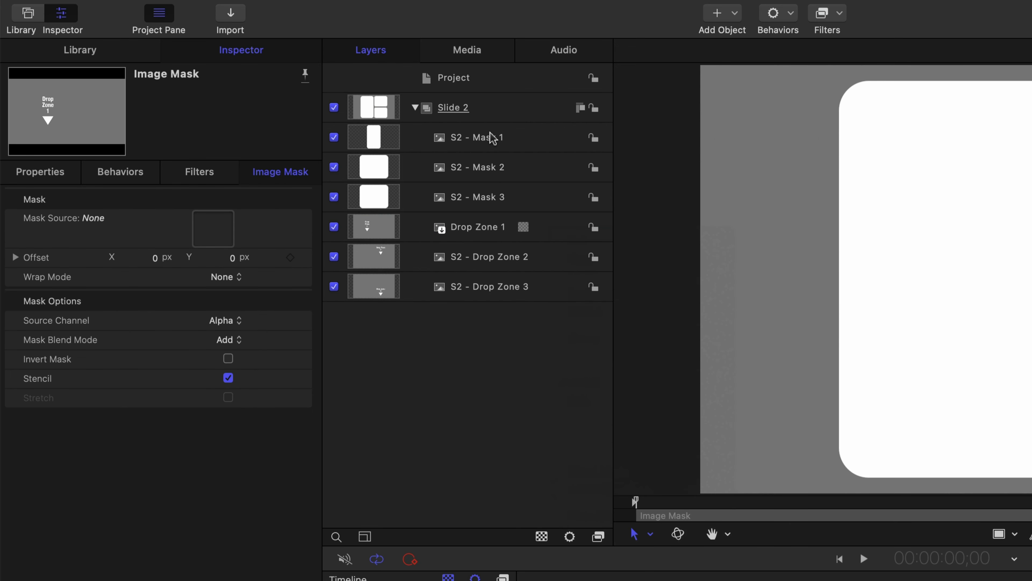
pyautogui.moveTo(491, 141); pyautogui.dragTo(233, 231)
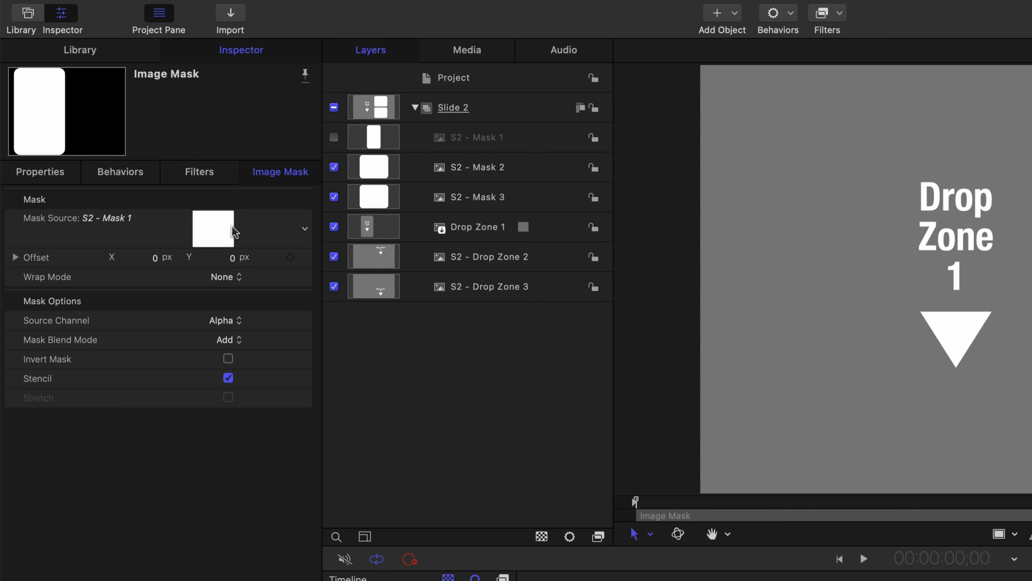
# Turn the S2 - Drop Zone 2 layer into a drop zone and publish its Pan and Scale parameters
pyautogui.click(506, 257)
pyautogui.click(231, 220)
pyautogui.click(240, 239)
pyautogui.click(305, 280)
pyautogui.click(323, 508)
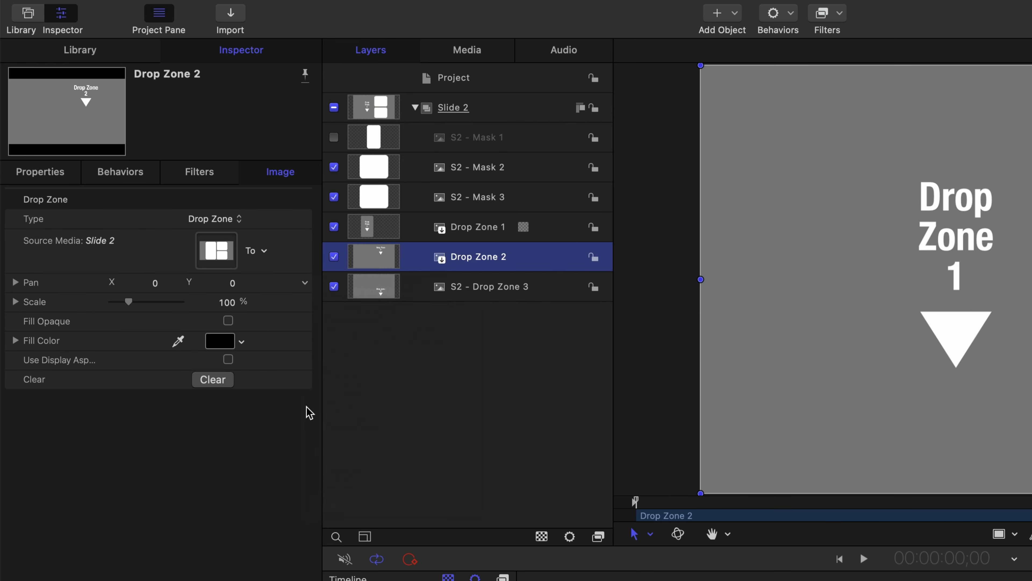
pyautogui.click(305, 302)
pyautogui.click(323, 535)
# Add an image mask to Drop Zone 2 with S2 - Mask 2 as the mask source
pyautogui.rightClick(539, 261)
pyautogui.click(601, 514)
pyautogui.moveTo(488, 173); pyautogui.dragTo(210, 228)
# Turn the S2 - Drop Zone 3 layer into a drop zone and give it an image mask with S2 - Mask 3 as source
pyautogui.click(502, 288)
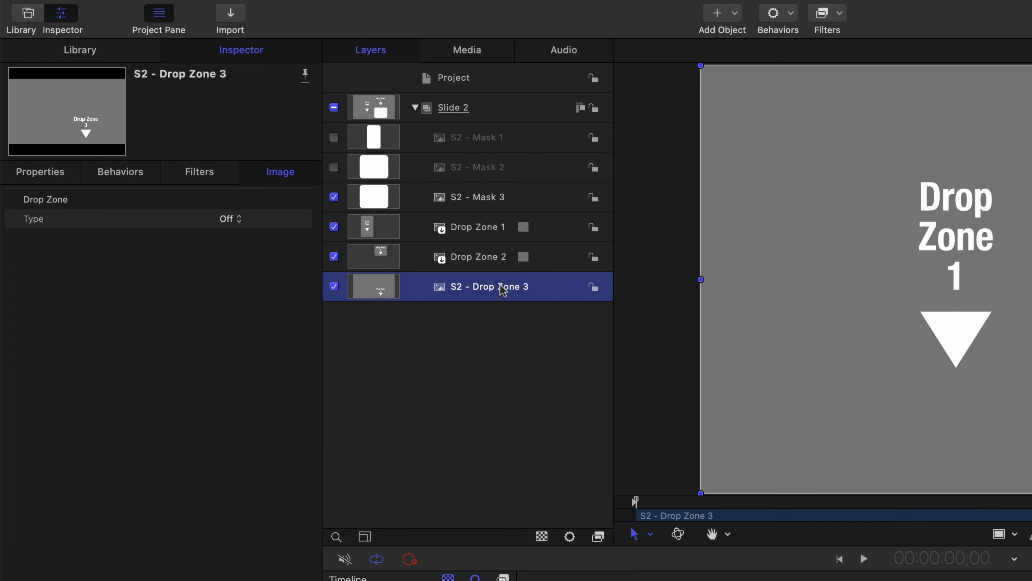
pyautogui.click(228, 219)
pyautogui.click(246, 241)
pyautogui.rightClick(537, 287)
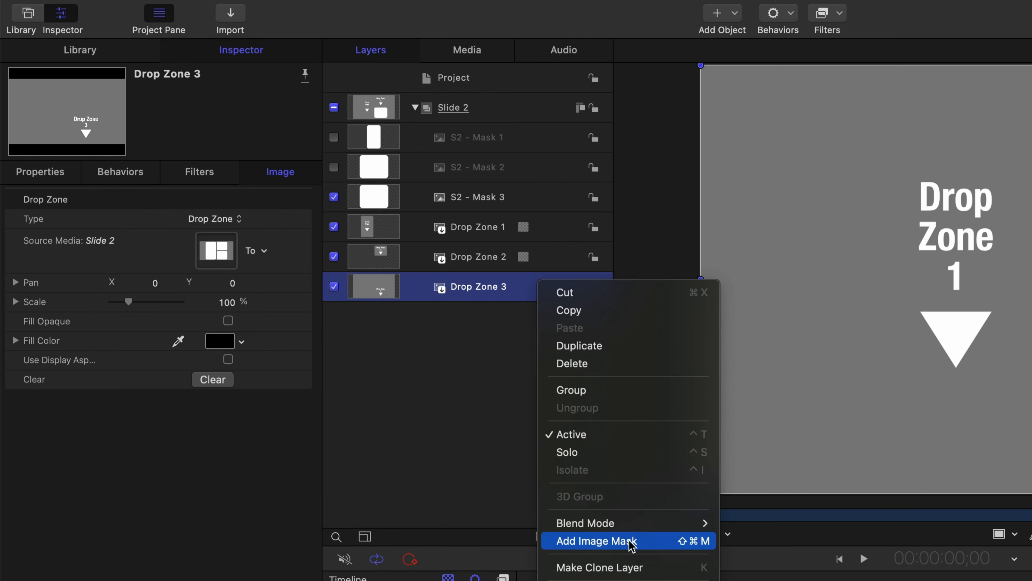
pyautogui.click(623, 541)
pyautogui.moveTo(477, 196); pyautogui.dragTo(219, 231)
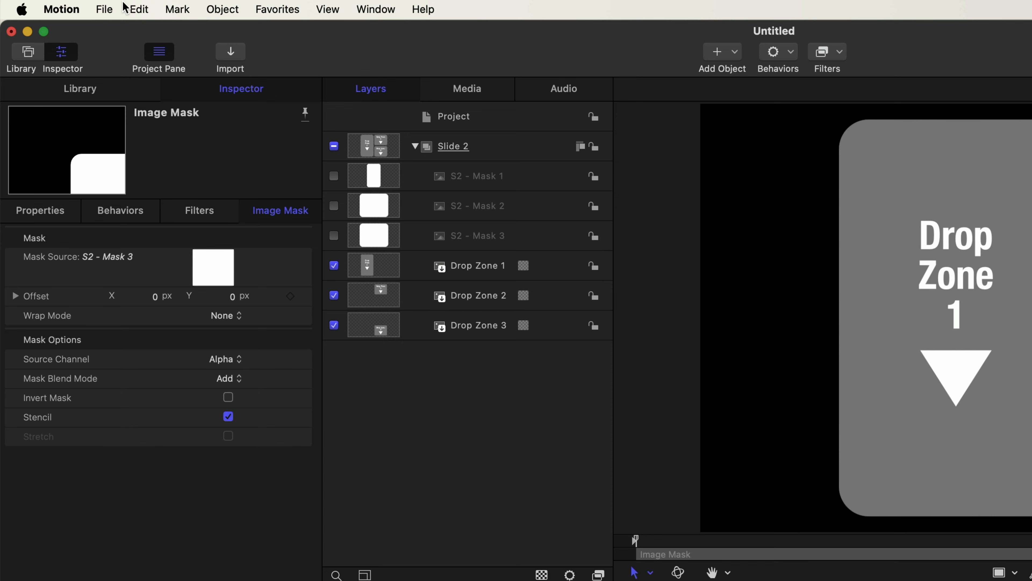
# Publish the project as a Final Cut generator template named Slide 2 in the Buck Rogers category
pyautogui.click(113, 8)
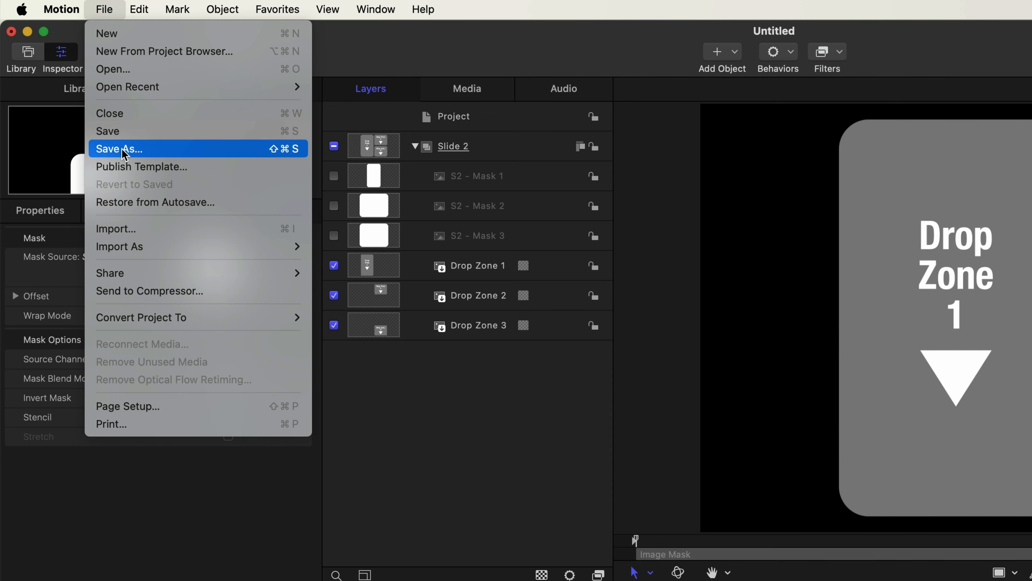
pyautogui.click(130, 166)
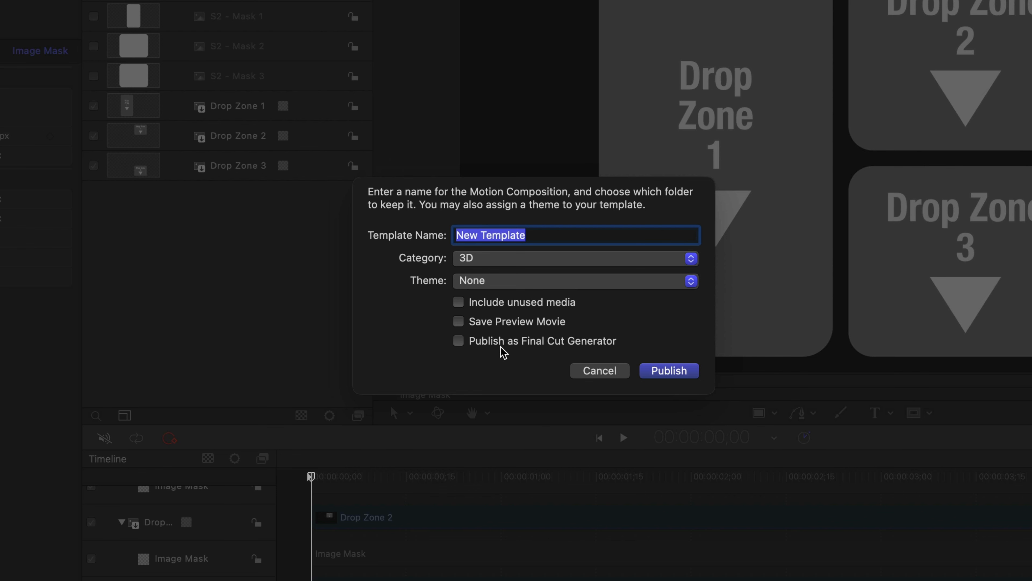
pyautogui.click(470, 343)
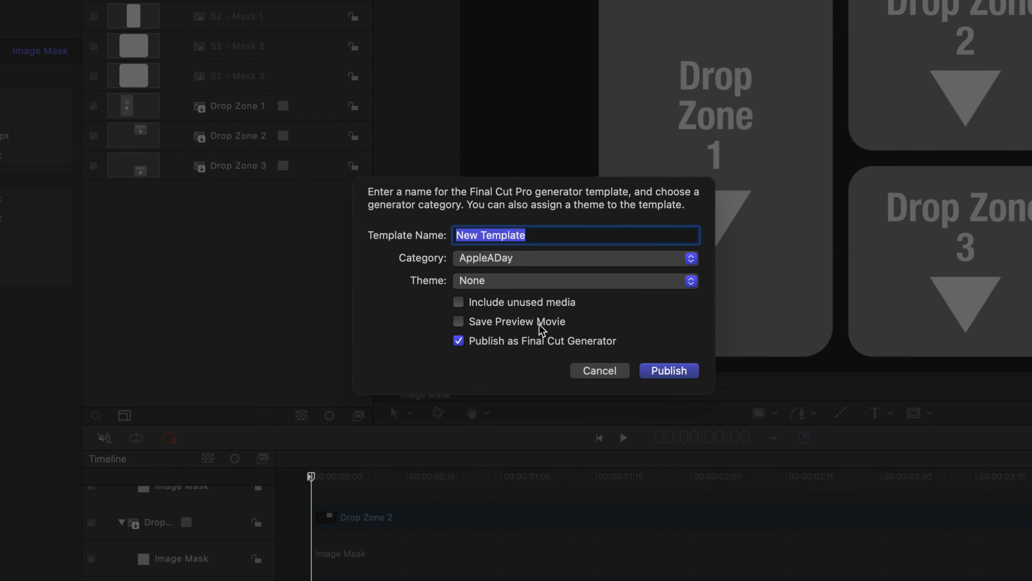
pyautogui.click(607, 263)
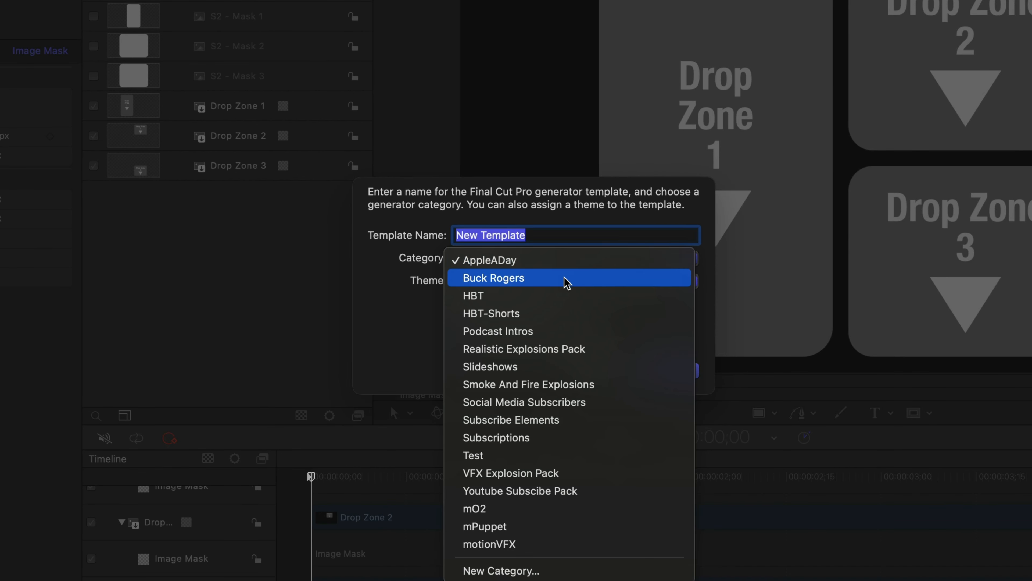
pyautogui.click(516, 285)
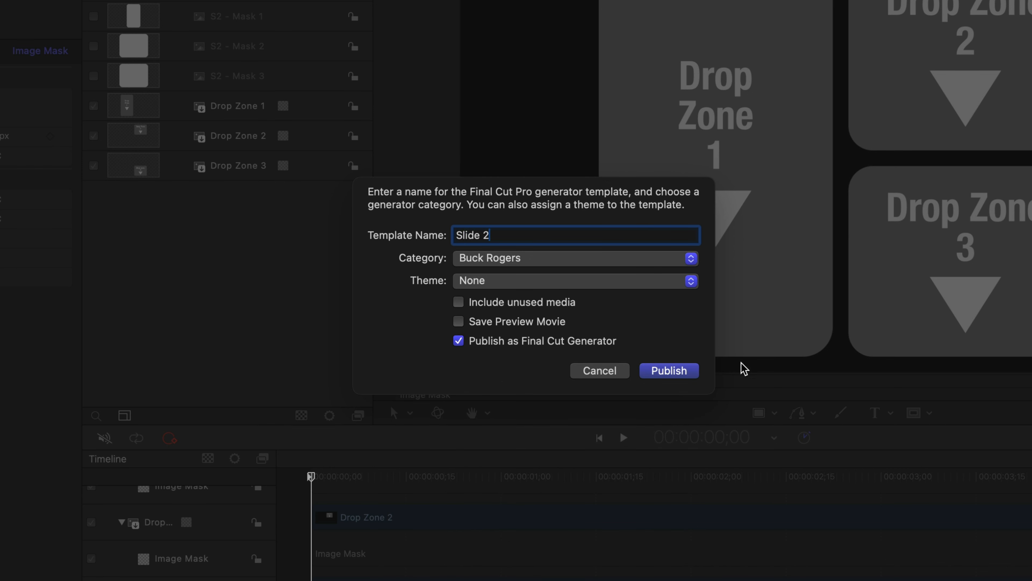
pyautogui.click(674, 370)
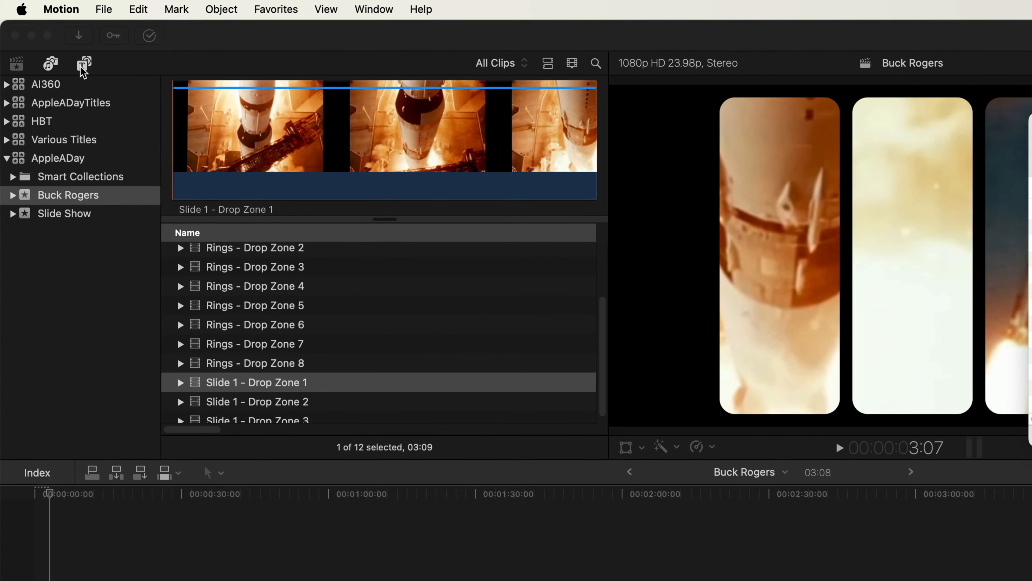
# In Final Cut Pro, add the Buck Rogers generators Slide 2, Slide 3 and Slide 4 in order after Slide 1 in the timeline
pyautogui.click(84, 64)
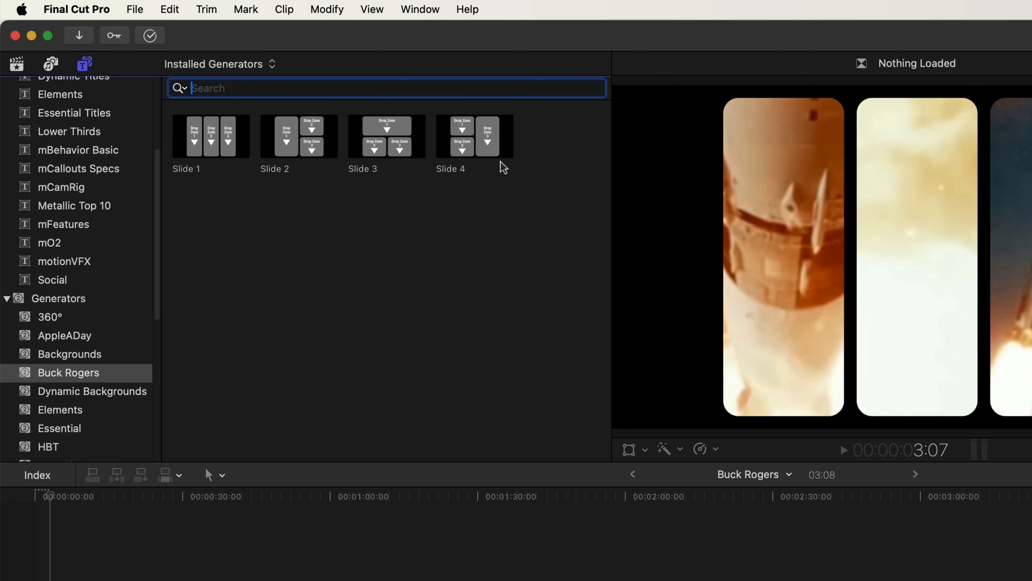
pyautogui.moveTo(286, 164); pyautogui.dragTo(155, 580)
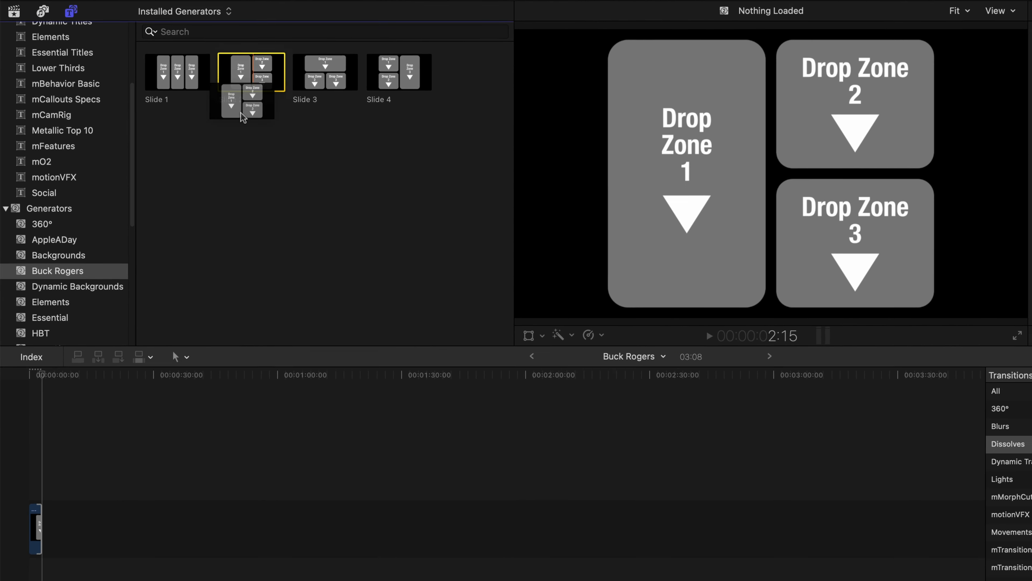
pyautogui.moveTo(128, 469); pyautogui.dragTo(97, 521)
pyautogui.moveTo(315, 77); pyautogui.dragTo(108, 500)
pyautogui.moveTo(411, 70); pyautogui.dragTo(102, 529)
# Play back the Buck Rogers timeline from the start to review all four slides
pyautogui.click(33, 370)
pyautogui.press('space')
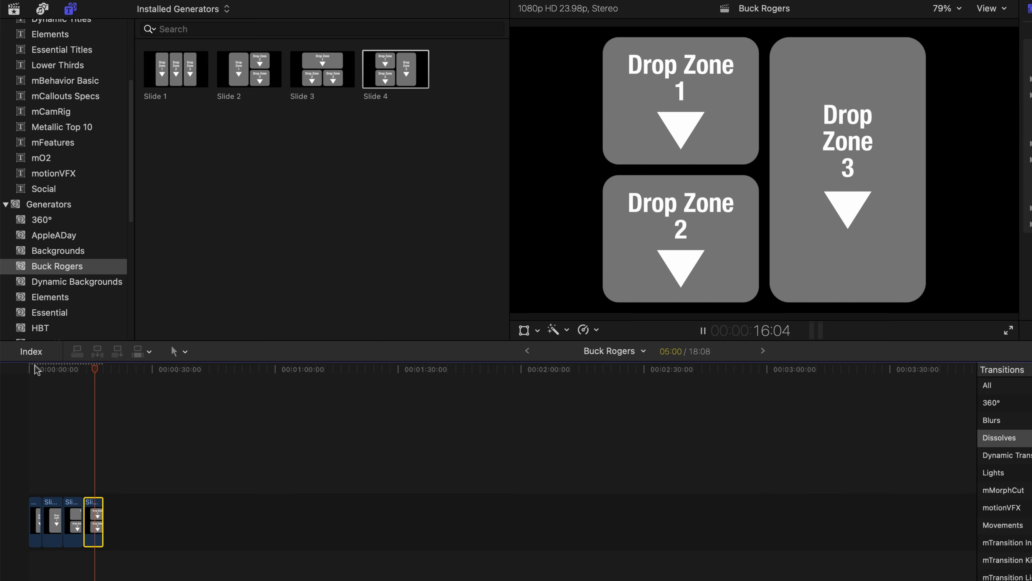
pyautogui.press('space')
# Switch to Motion and create a blank Motion project with a duration of 50 seconds
pyautogui.press('super+Tab')
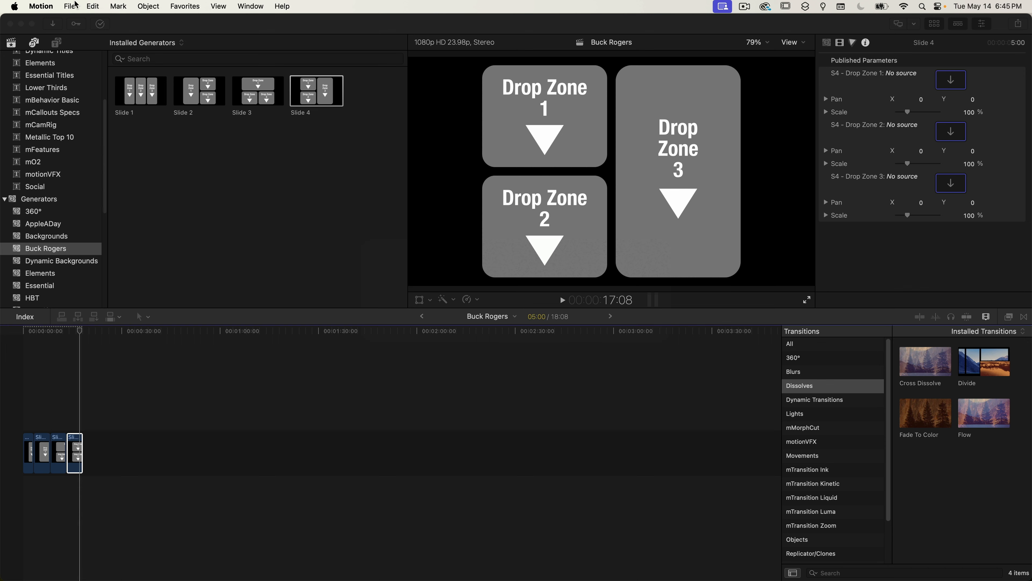
pyautogui.click(75, 4)
pyautogui.press('Escape')
pyautogui.press('super+alt+n')
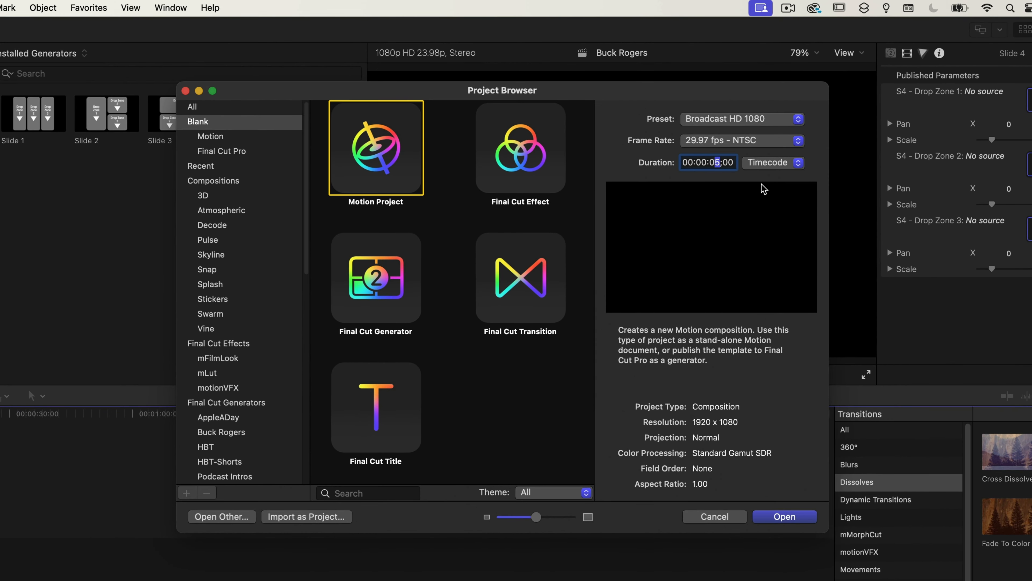
pyautogui.write('50')
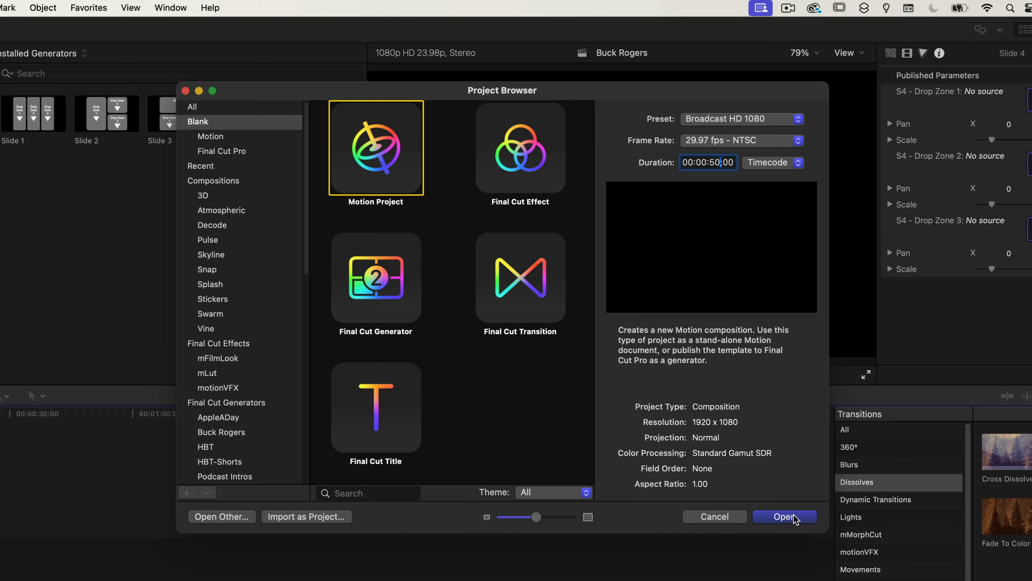
pyautogui.click(785, 517)
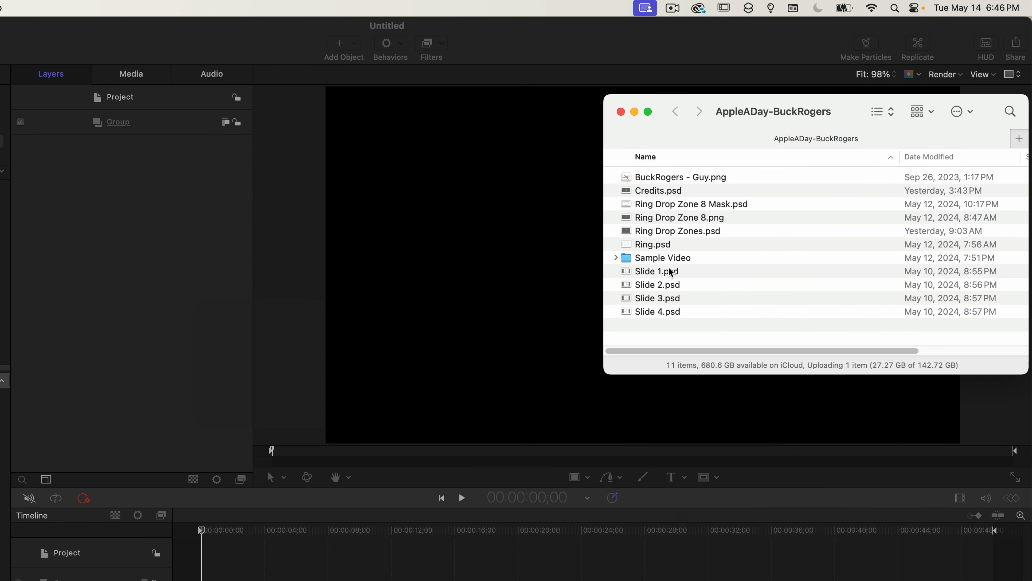
# Import Ring.psd into the project's group with all of its layers
pyautogui.click(683, 246)
pyautogui.moveTo(695, 247); pyautogui.dragTo(173, 159)
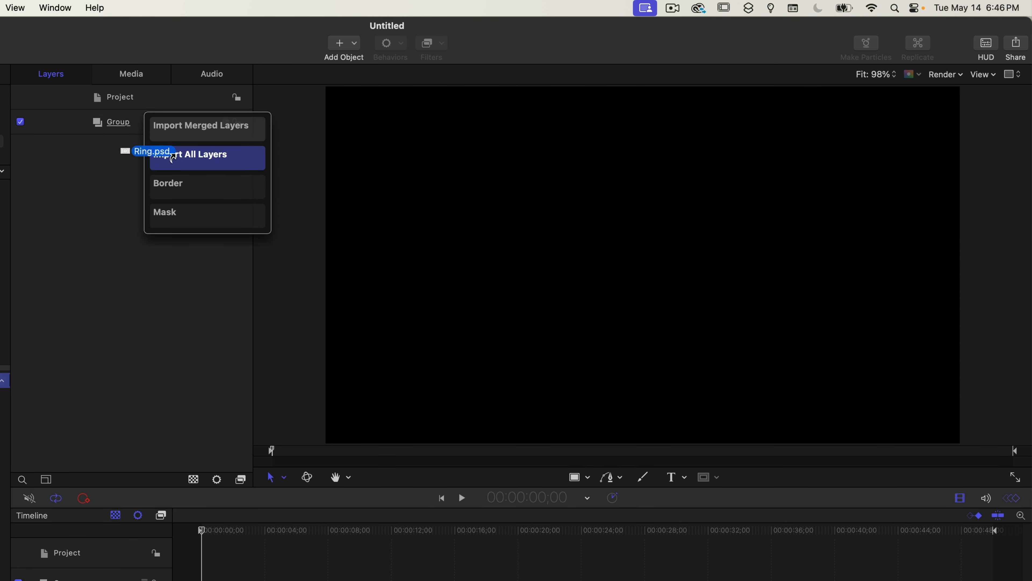
pyautogui.moveTo(173, 159); pyautogui.dragTo(174, 157)
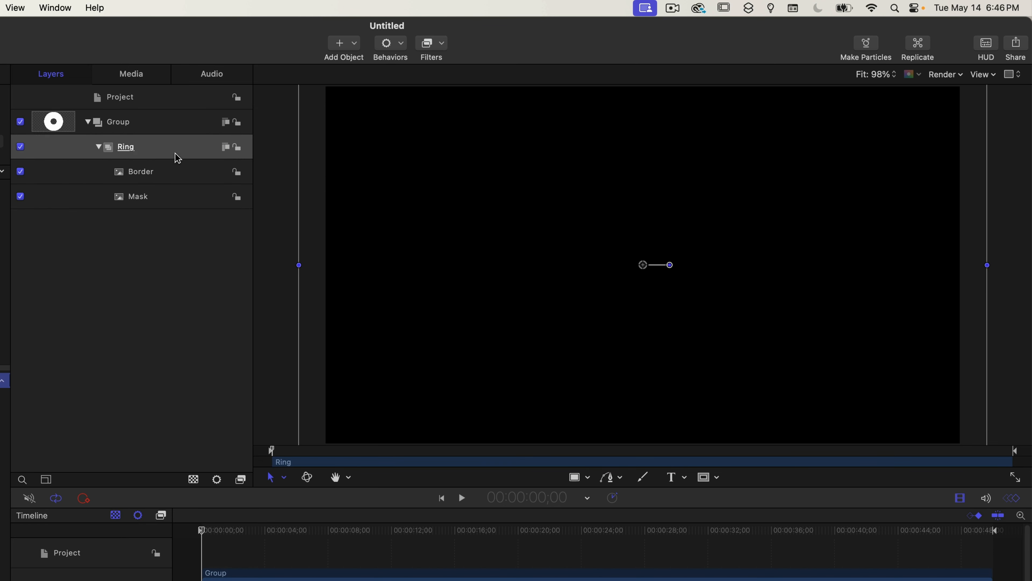
# Rename the top-level group Rings and the imported Ring group inside it Ring 1
pyautogui.doubleClick(127, 132)
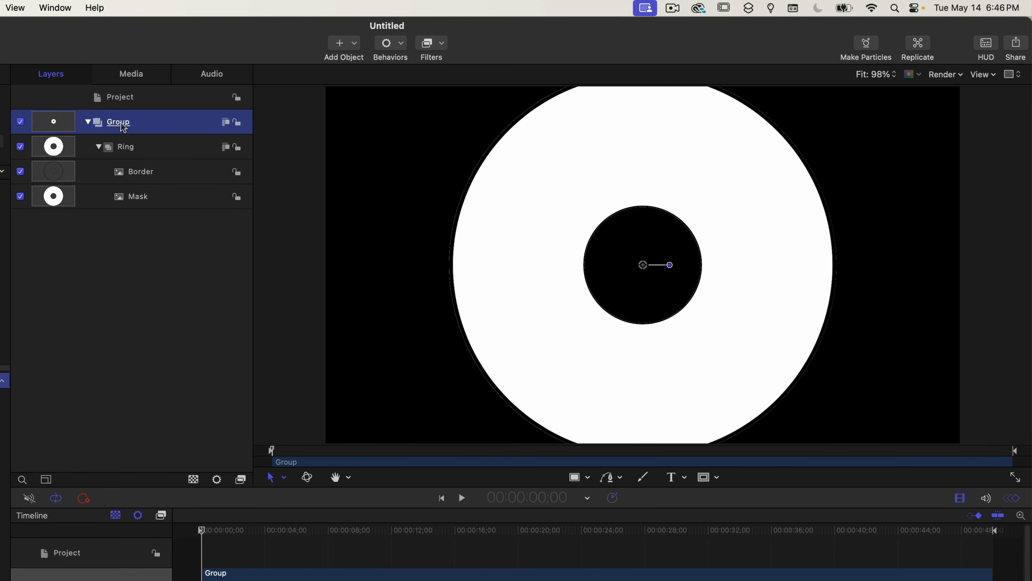
pyautogui.write('Rings')
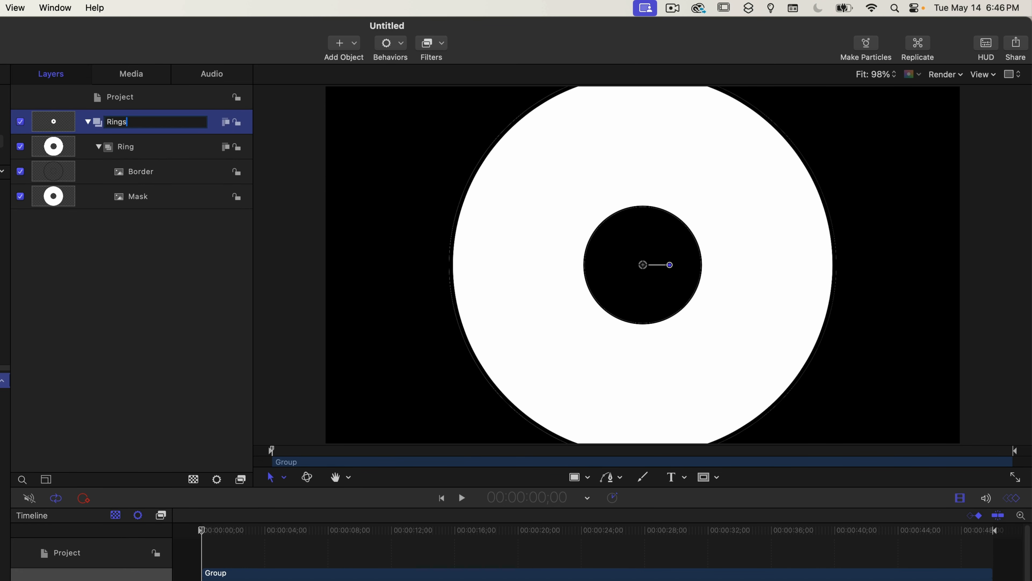
pyautogui.press('Return')
pyautogui.click(123, 154)
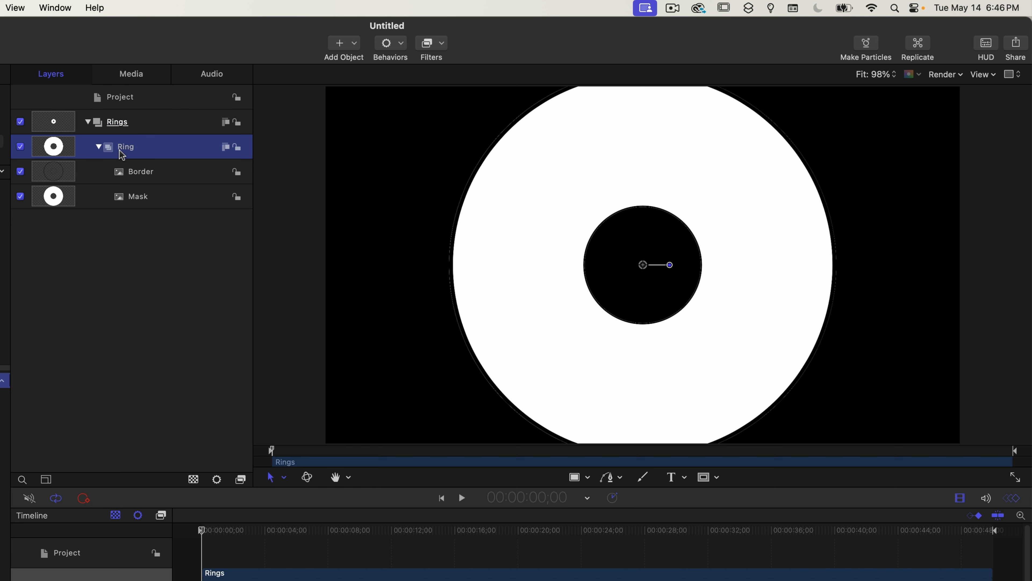
pyautogui.click(122, 148)
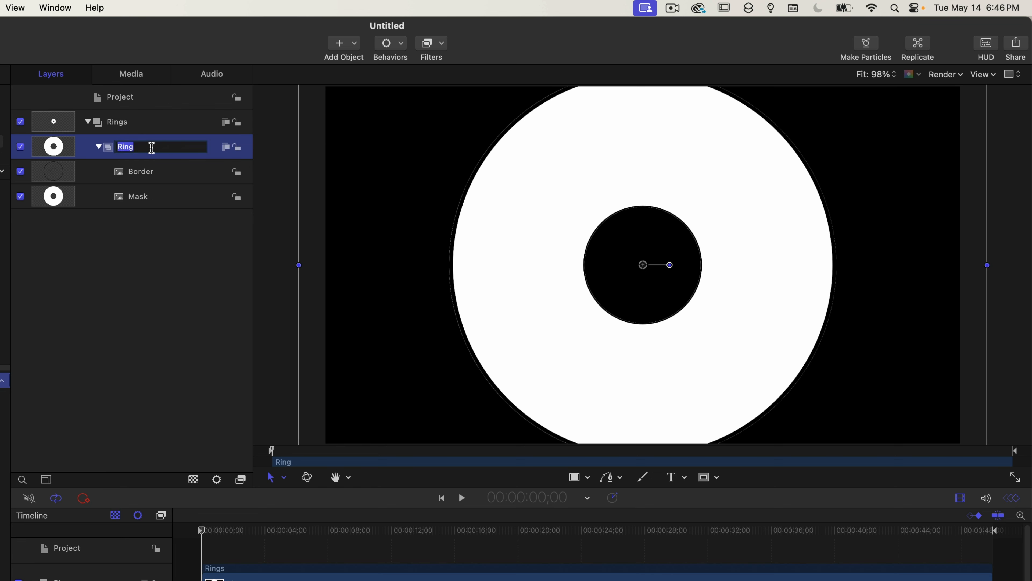
pyautogui.press('Right')
pyautogui.write('1')
pyautogui.press('Return')
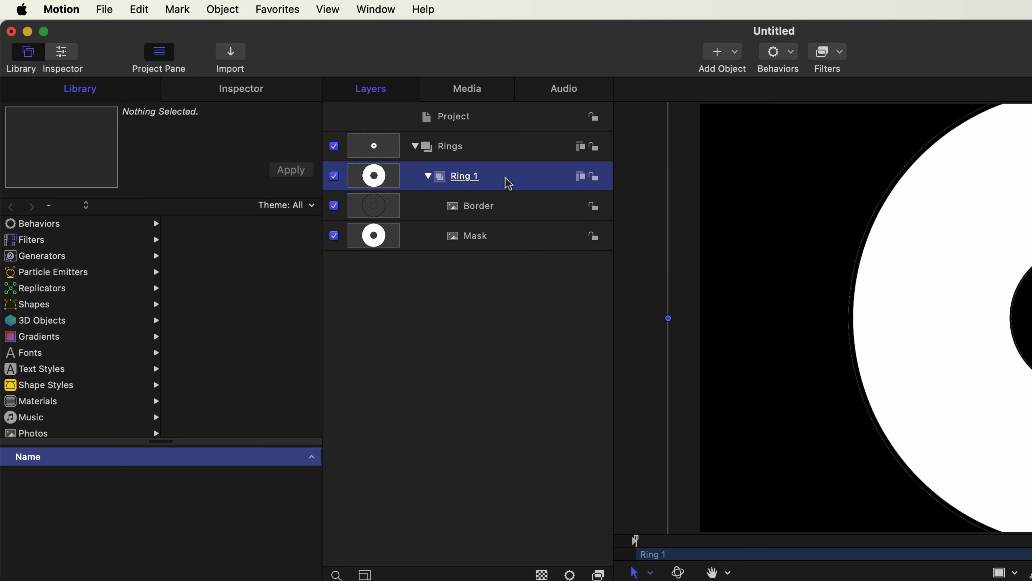
# Set the Ring 1 group's scale to 1% and move the playhead to about 6 seconds
pyautogui.click(505, 183)
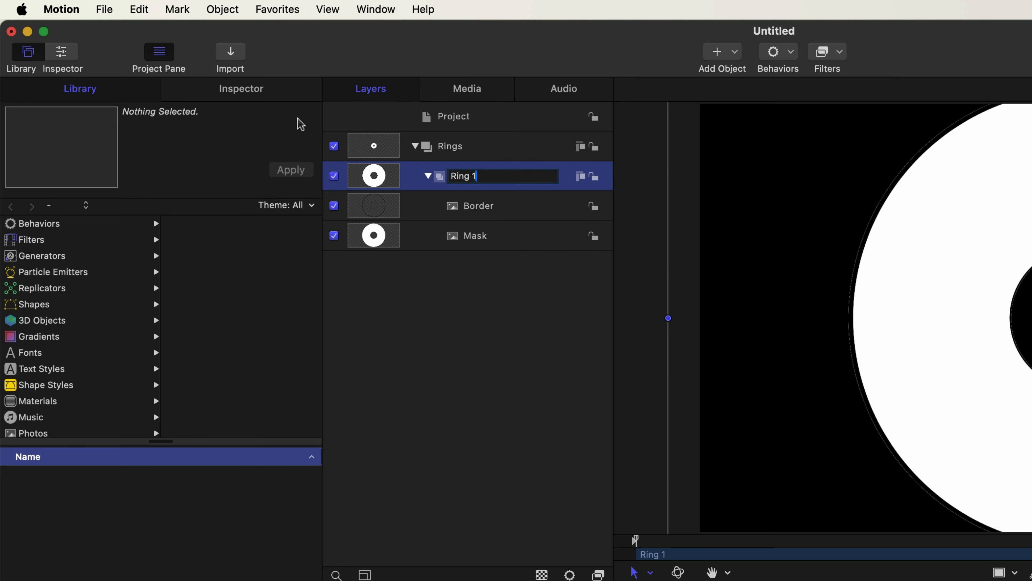
pyautogui.click(294, 92)
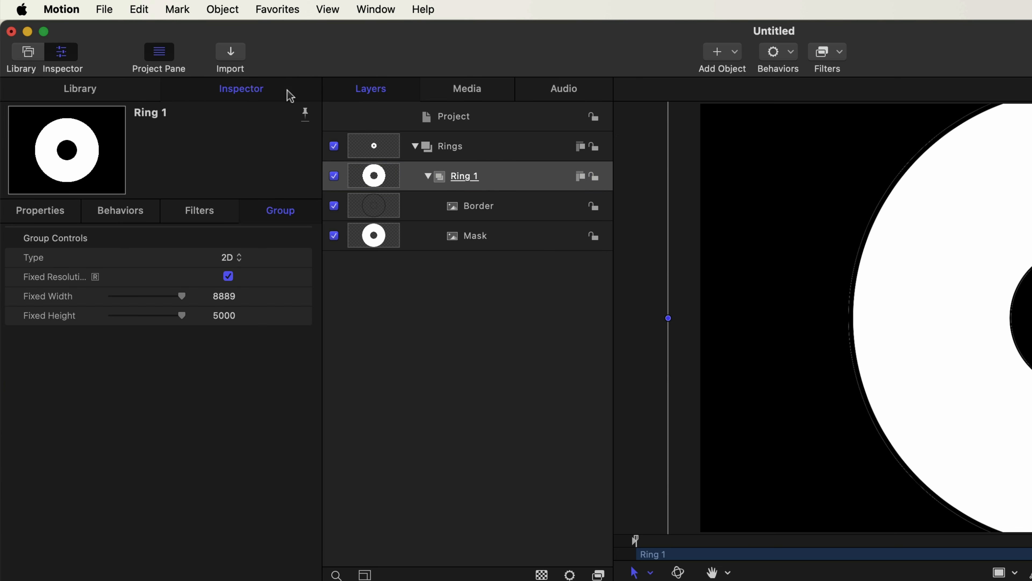
pyautogui.click(74, 217)
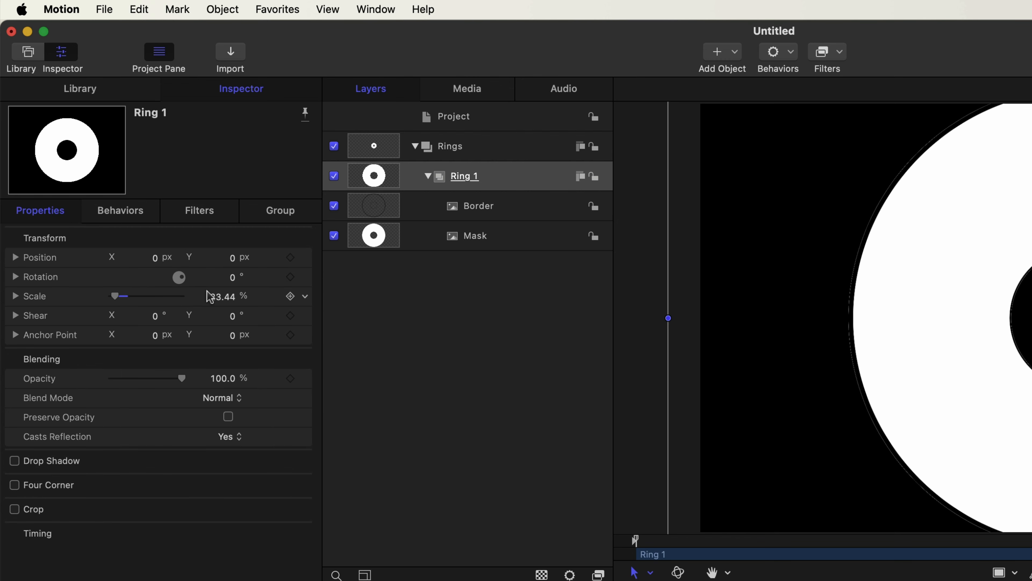
pyautogui.click(219, 297)
pyautogui.press('BackSpace')
pyautogui.write('1')
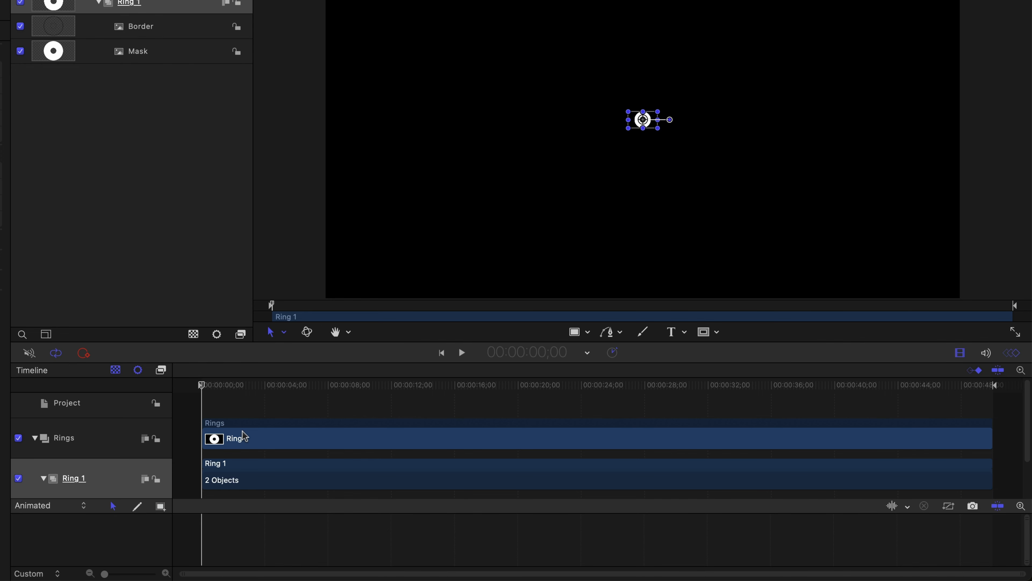
pyautogui.moveTo(238, 386); pyautogui.dragTo(265, 385)
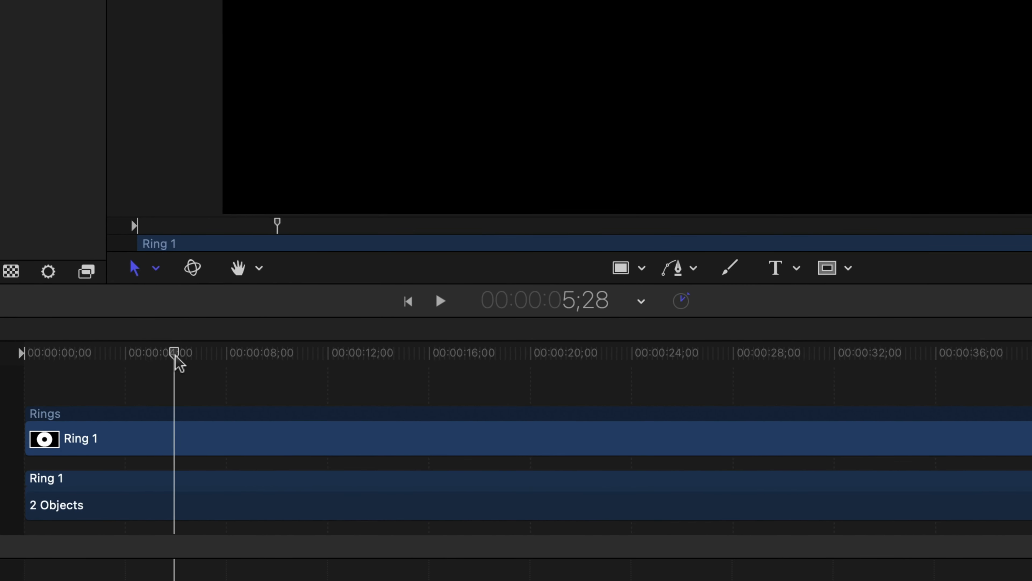
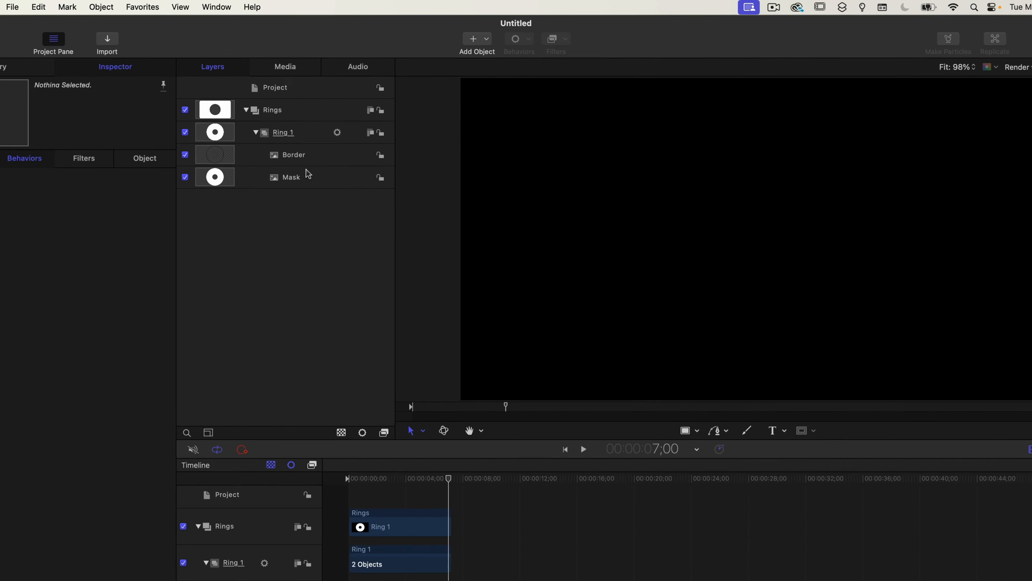
# Add a Fade In/Fade Out behavior to Ring 1 and set its Fade Out Time to 0
pyautogui.click(333, 119)
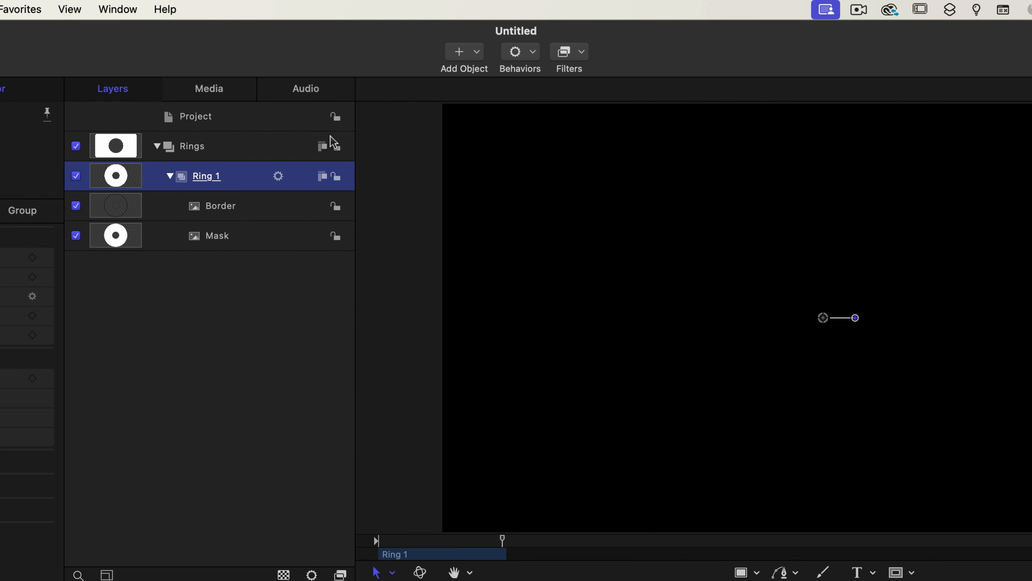
pyautogui.click(536, 56)
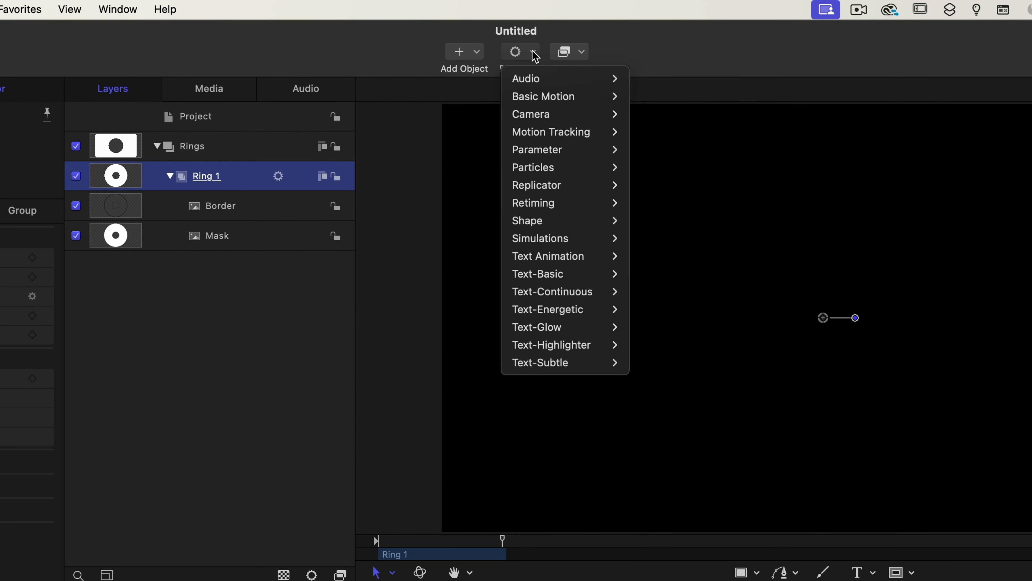
pyautogui.moveTo(525, 97)
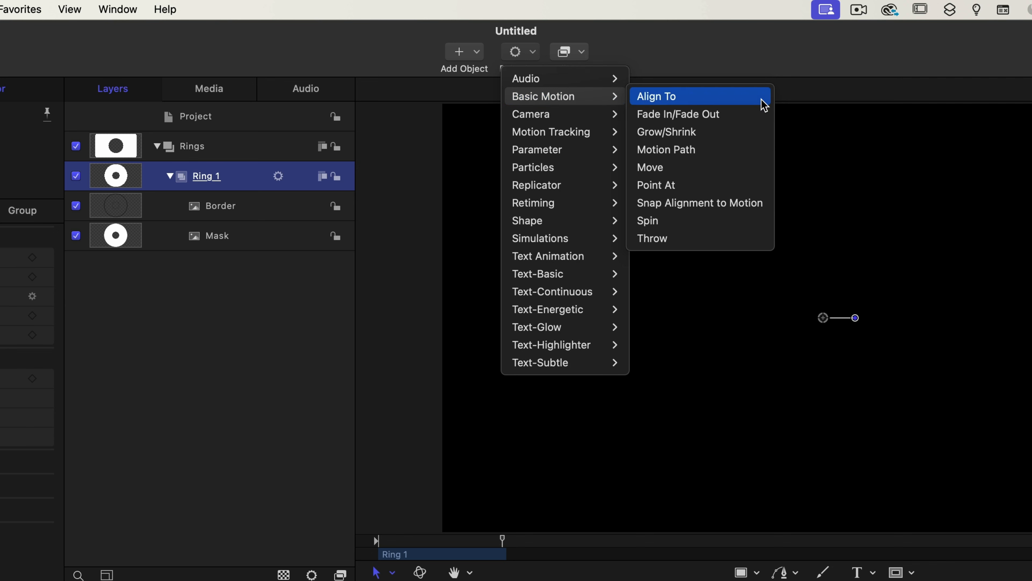
pyautogui.click(755, 118)
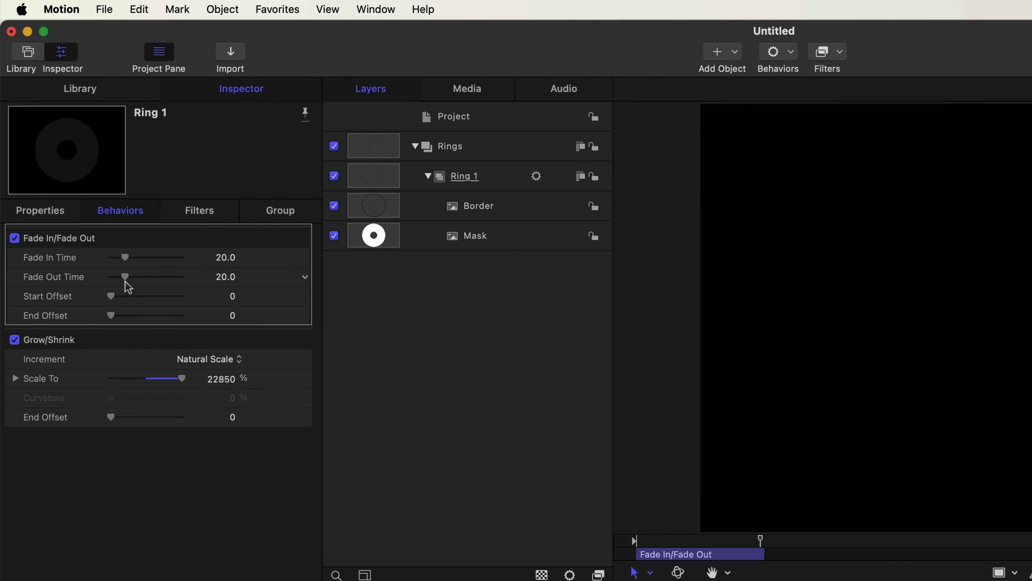
pyautogui.moveTo(127, 282); pyautogui.dragTo(106, 281)
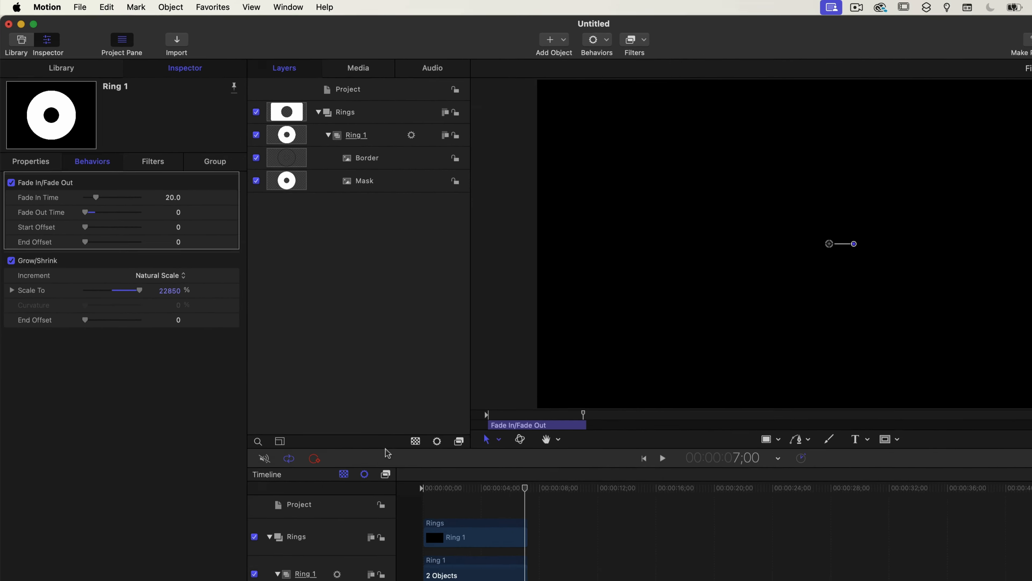
# Play the project from the start to check Ring 1's fade-in and growth
pyautogui.moveTo(459, 424); pyautogui.dragTo(357, 423)
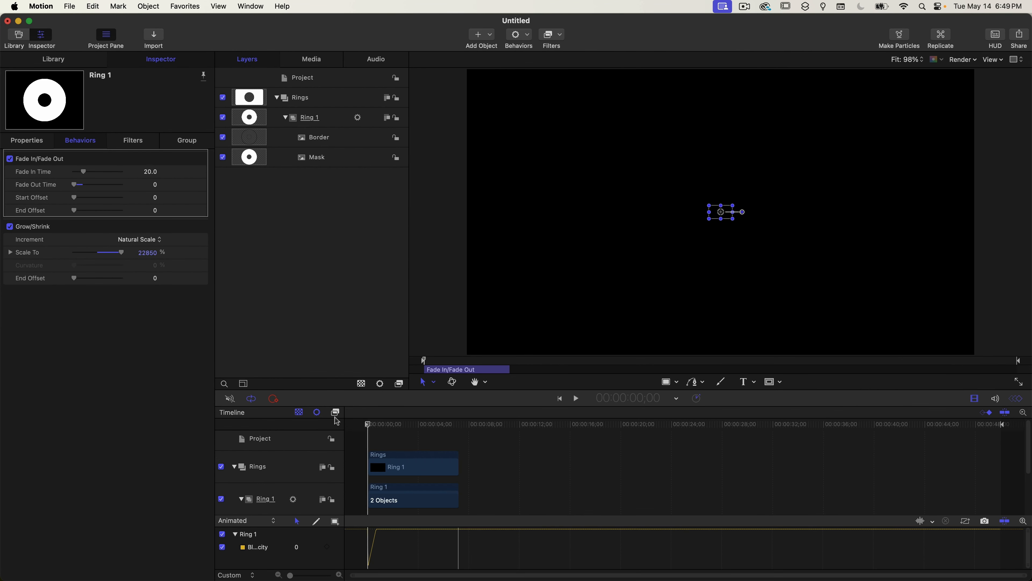
pyautogui.click(382, 441)
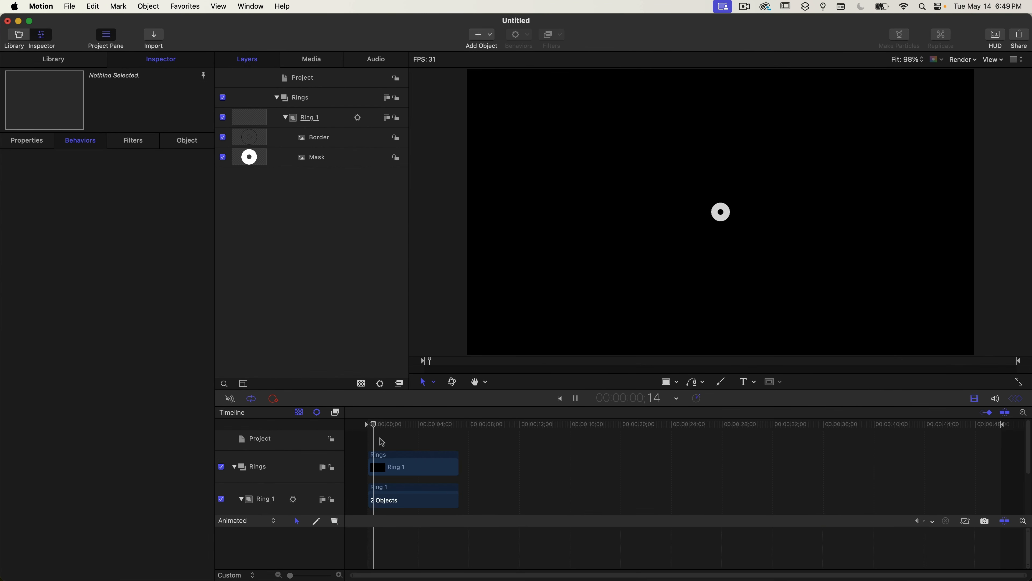
pyautogui.press('space')
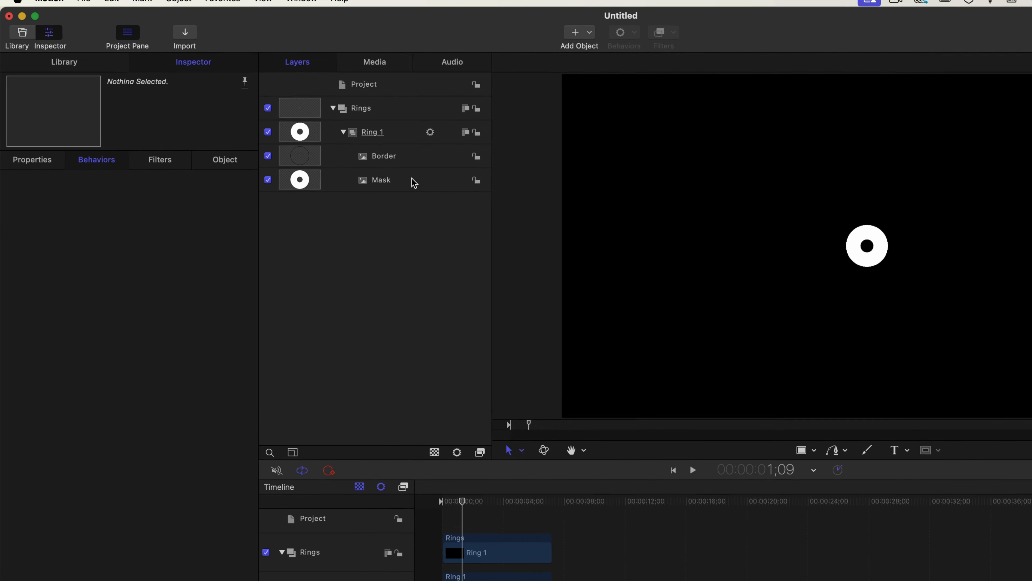
# Duplicate the Ring 1 group and rename the copy Ring 2
pyautogui.click(328, 120)
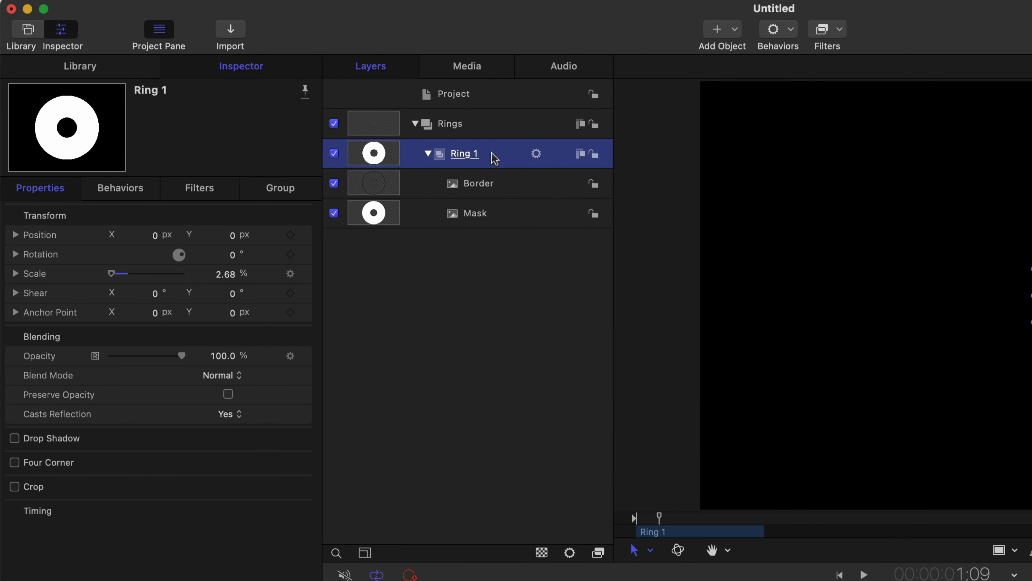
pyautogui.rightClick(494, 158)
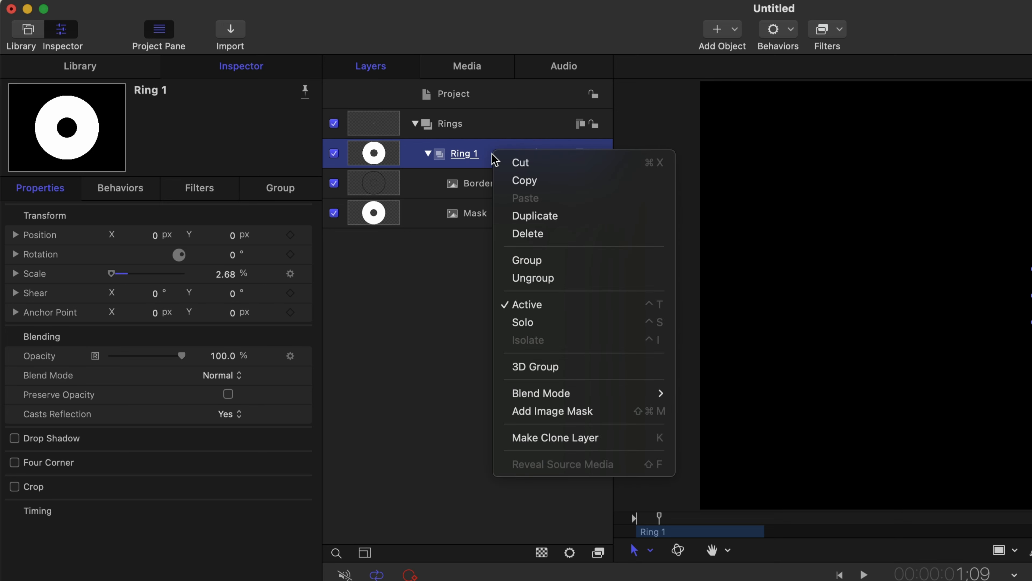
pyautogui.click(594, 219)
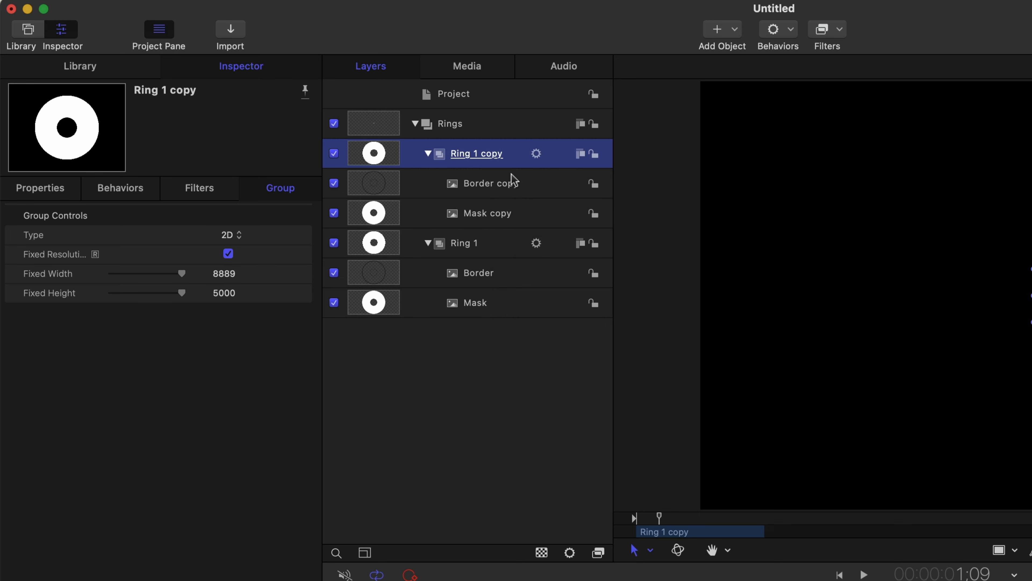
pyautogui.doubleClick(481, 156)
pyautogui.moveTo(472, 153); pyautogui.dragTo(512, 155)
pyautogui.write('2')
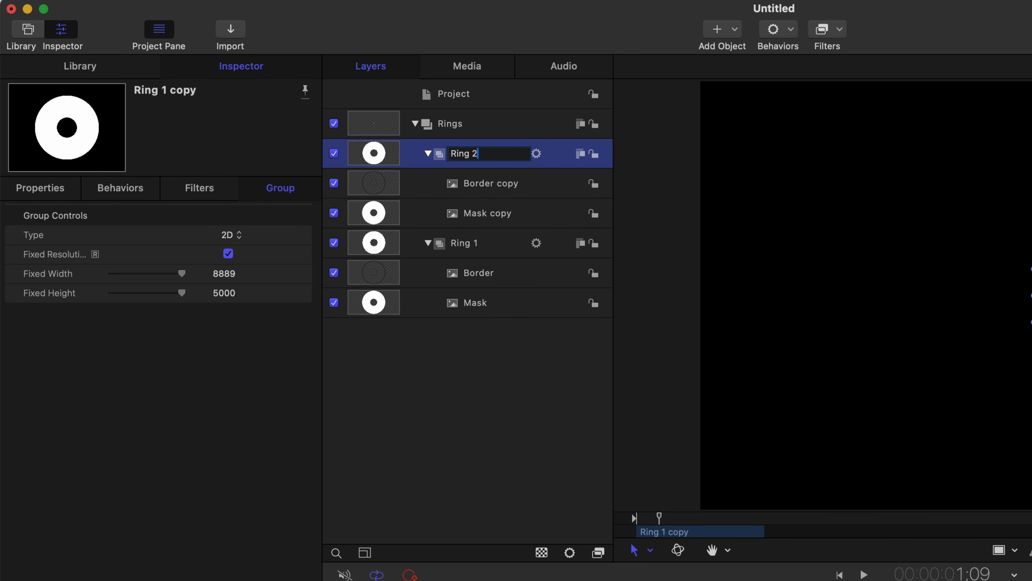
pyautogui.press('Return')
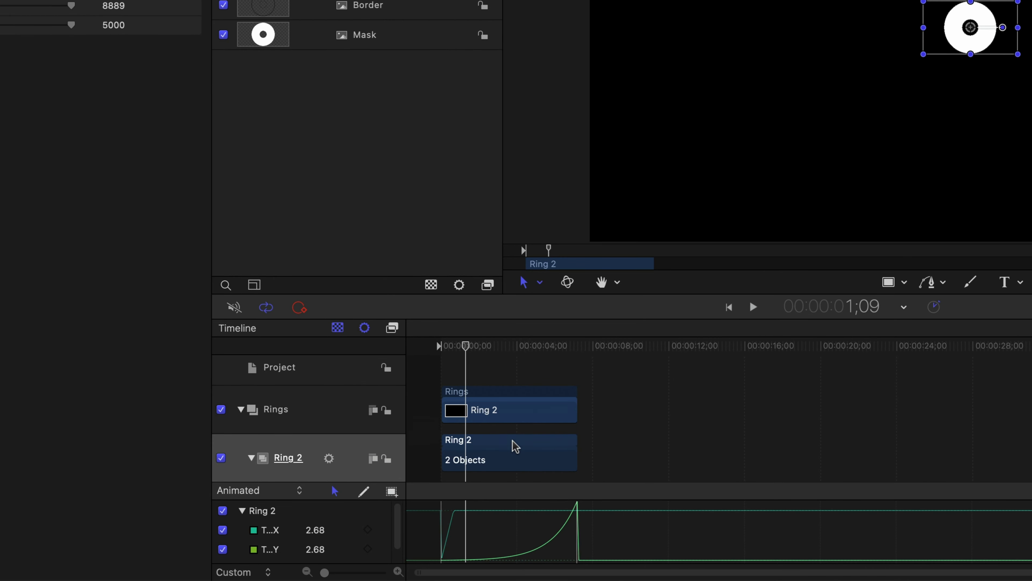
# Move Ring 2 forward in the timeline by 2;05 and play back the two rings
pyautogui.press('+')
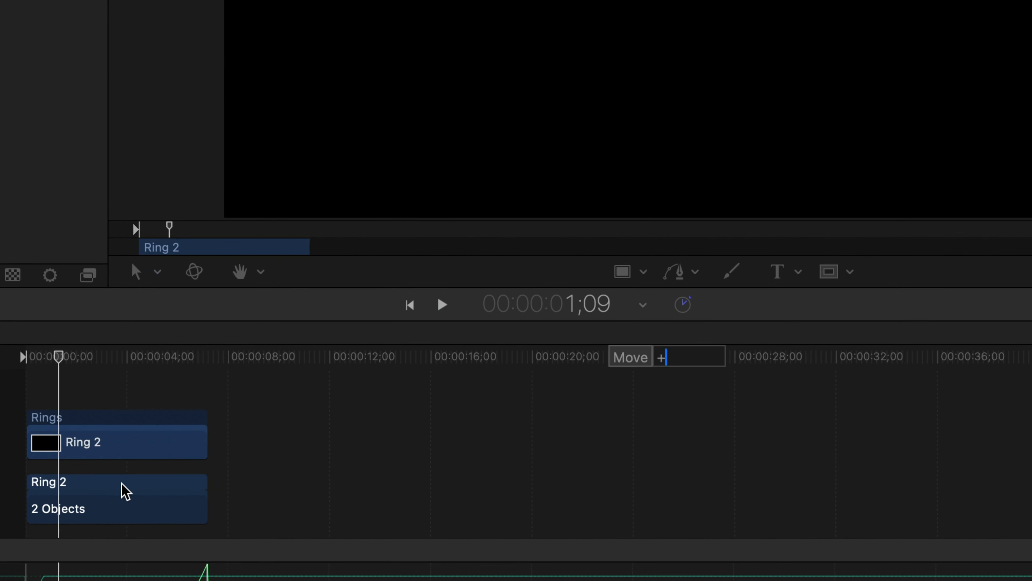
pyautogui.write('2;')
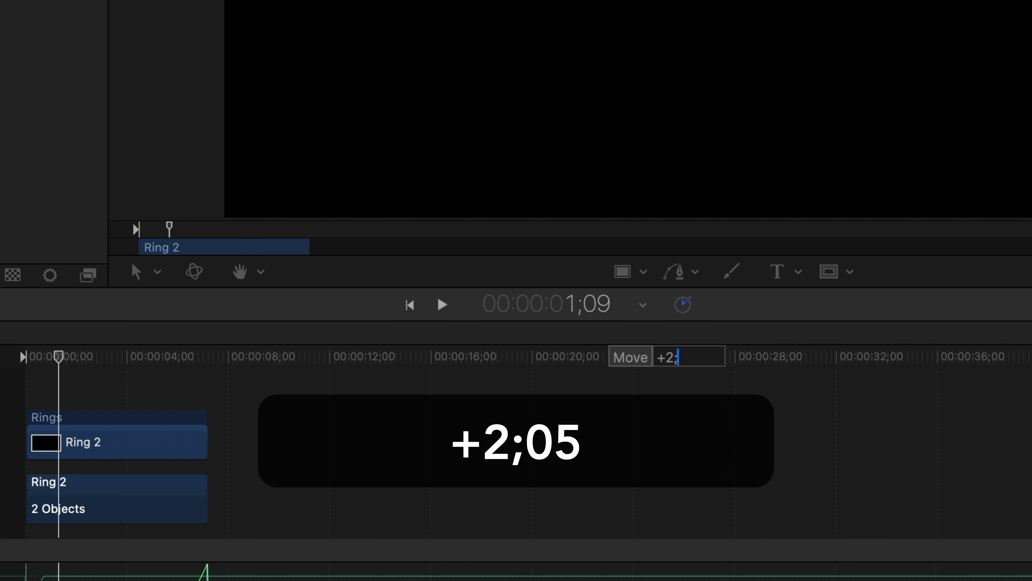
pyautogui.write('05')
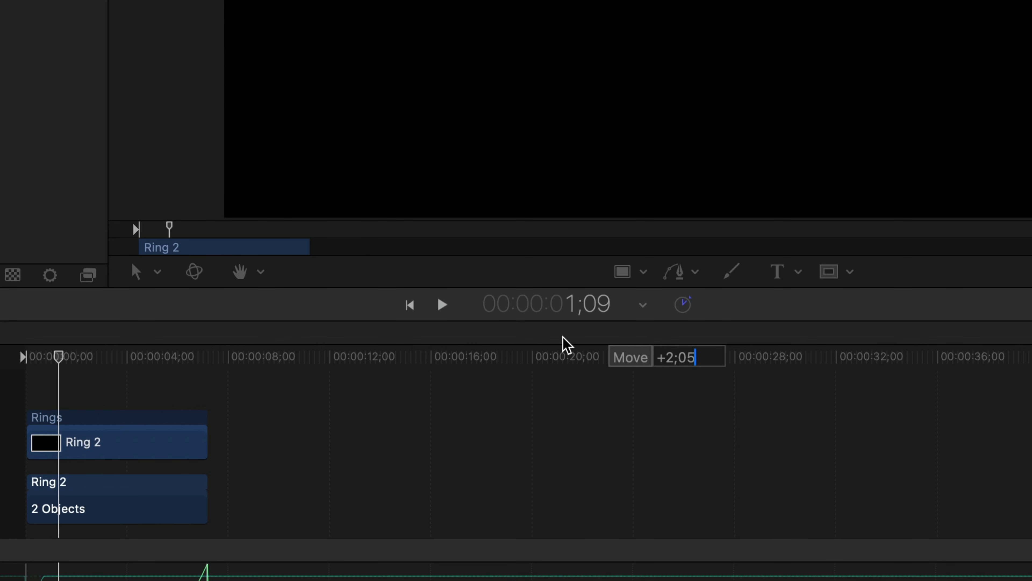
pyautogui.press('Return')
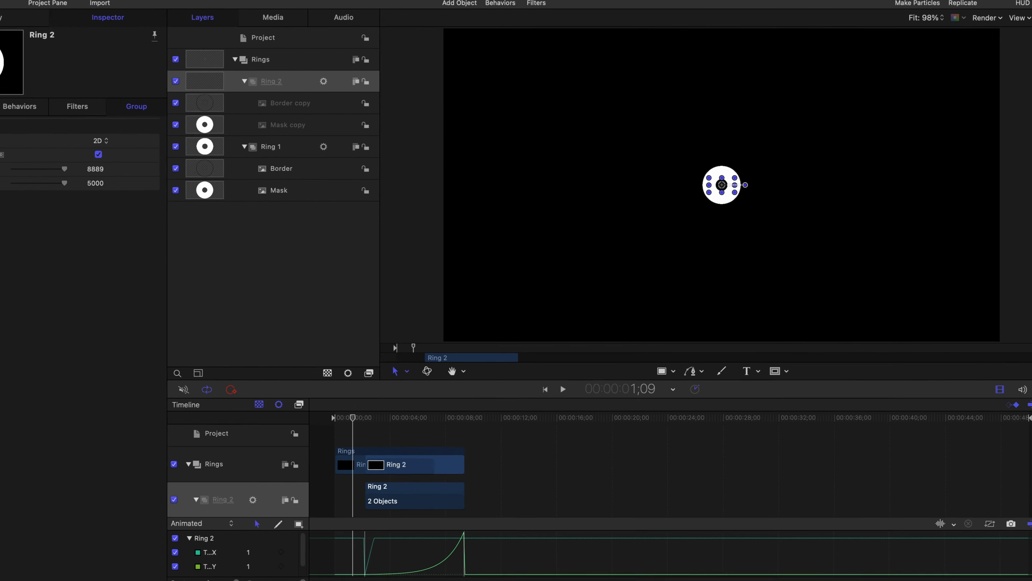
pyautogui.click(360, 439)
pyautogui.press('space')
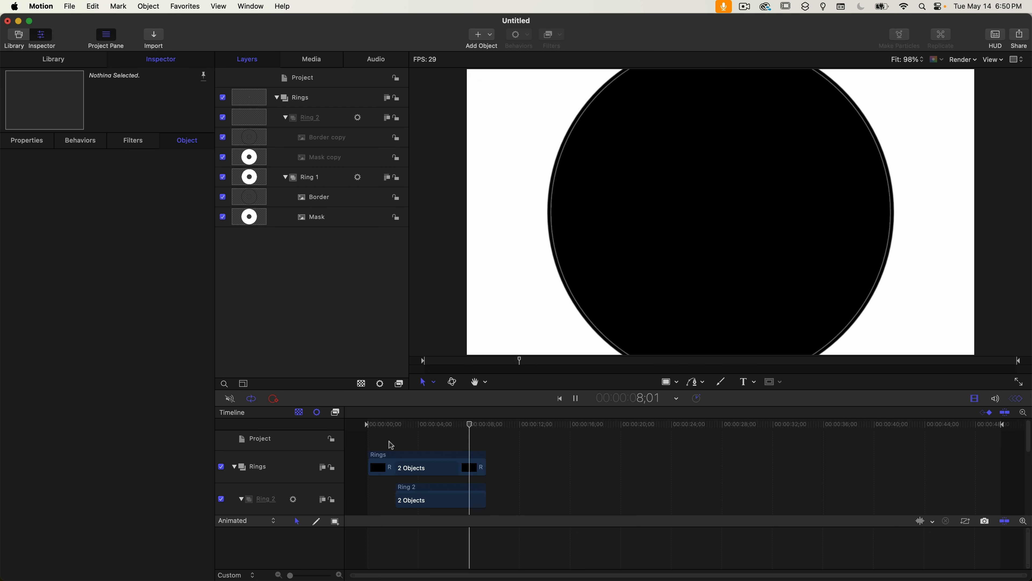
# Duplicate the Ring 2 group as Ring 3 and move the copy forward in the timeline by 2;05
pyautogui.press('space')
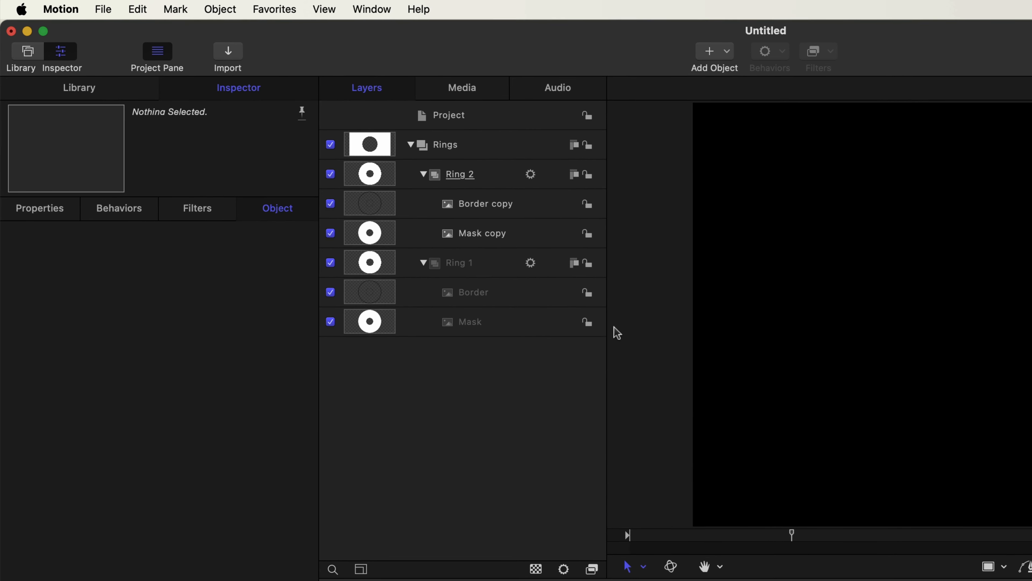
pyautogui.click(375, 144)
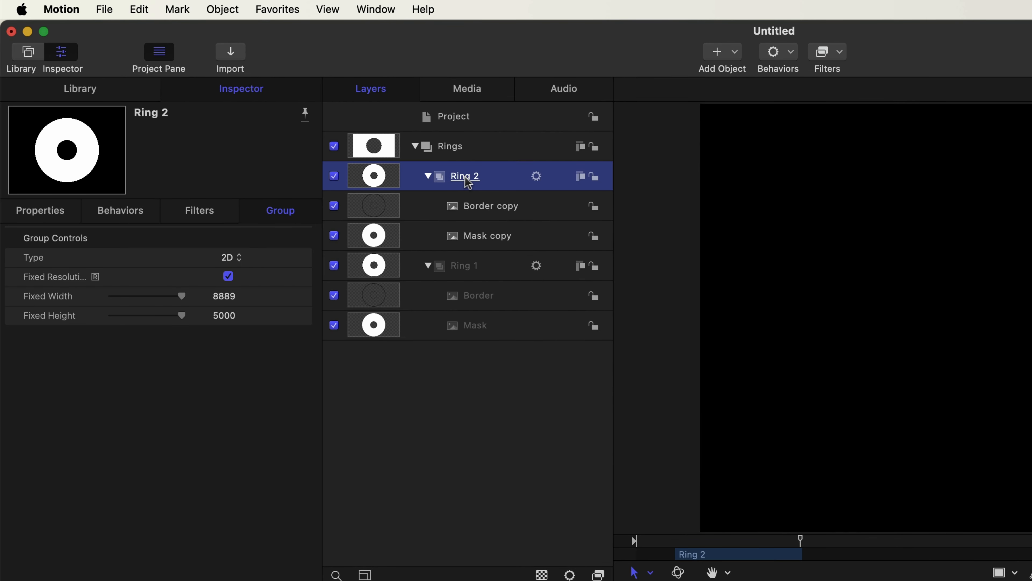
pyautogui.rightClick(468, 183)
pyautogui.click(577, 241)
pyautogui.doubleClick(488, 175)
pyautogui.moveTo(472, 175); pyautogui.dragTo(509, 176)
pyautogui.write('3')
pyautogui.press('Return')
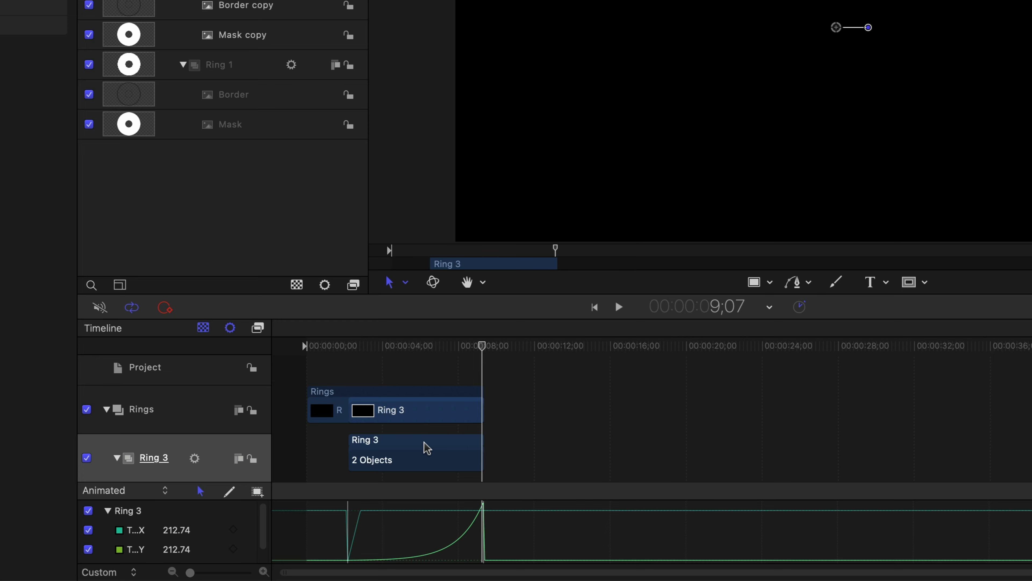
pyautogui.write('+2;05')
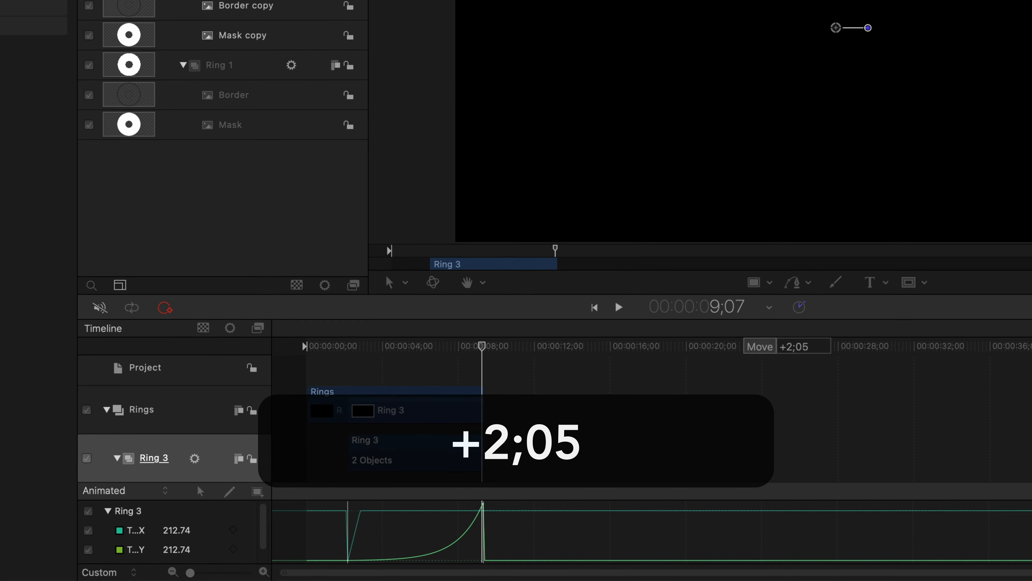
pyautogui.press('Return')
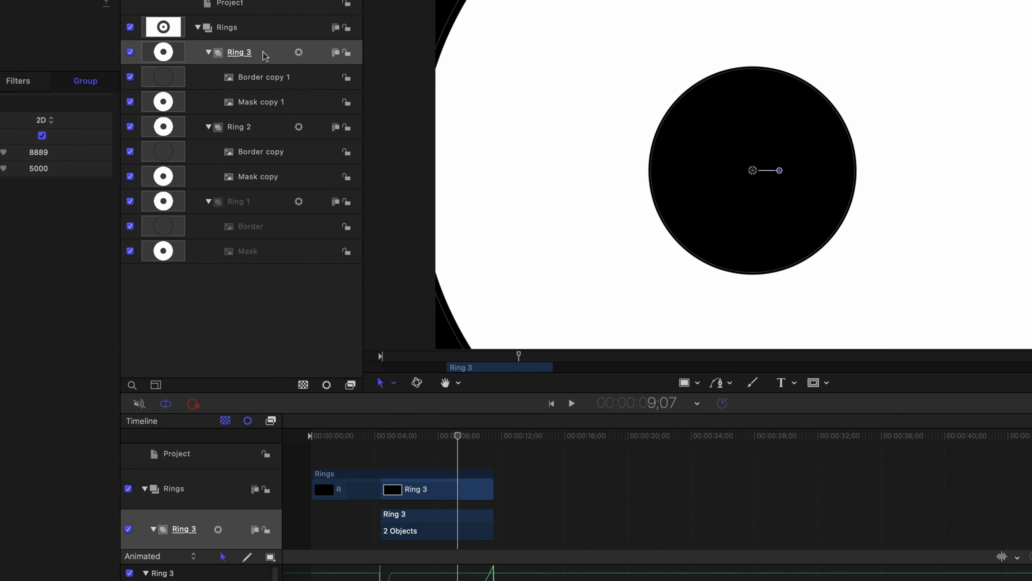
# Duplicate the Ring 3 group as Ring 4 and offset the copy by a further 2;05 in the timeline
pyautogui.rightClick(266, 55)
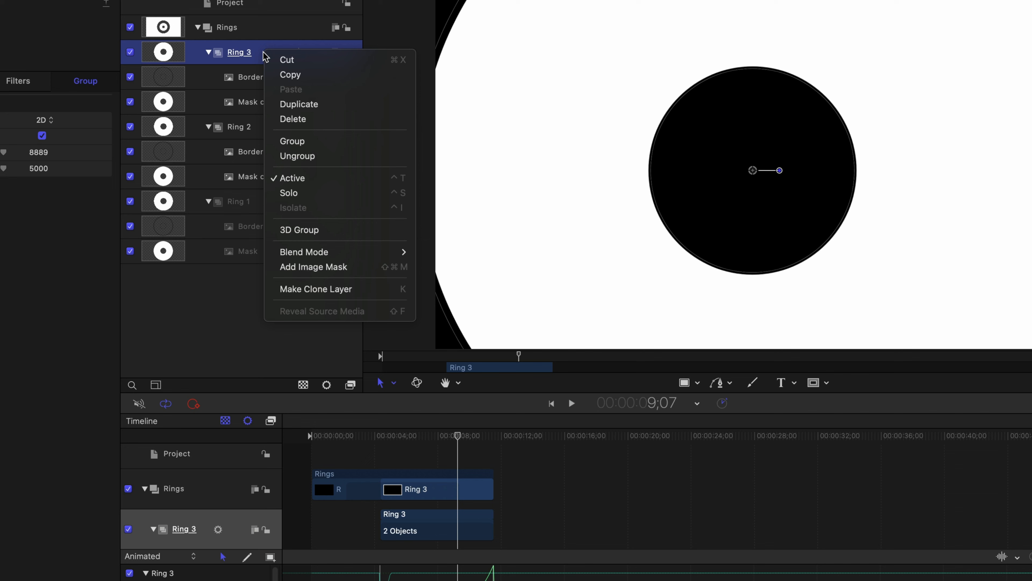
pyautogui.click(304, 98)
pyautogui.doubleClick(257, 53)
pyautogui.moveTo(246, 54); pyautogui.dragTo(280, 52)
pyautogui.write('4')
pyautogui.press('Return')
# Create Ring 5, Ring 6 and Ring 7 by successive duplication, each starting 2;05 after the previous ring
pyautogui.rightClick(270, 53)
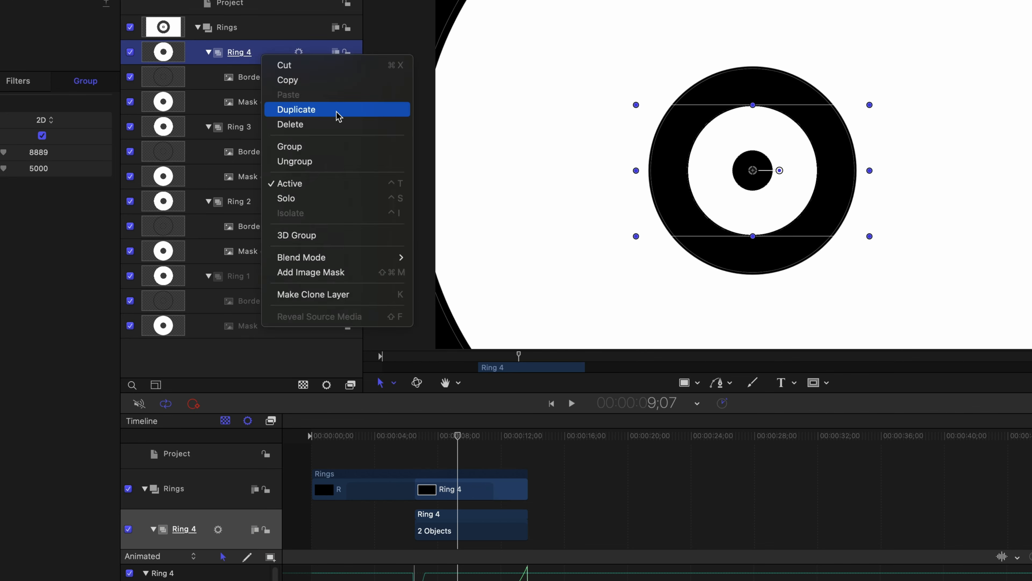
pyautogui.click(338, 116)
pyautogui.press('super+d')
pyautogui.write('6')
pyautogui.press('Return')
pyautogui.moveTo(536, 515); pyautogui.dragTo(605, 515)
pyautogui.press('super+d')
pyautogui.write('7')
pyautogui.press('Return')
# Play the project from the start to check all seven staggered rings, and return the playhead to the beginning
pyautogui.click(417, 428)
pyautogui.click(396, 444)
pyautogui.press('space')
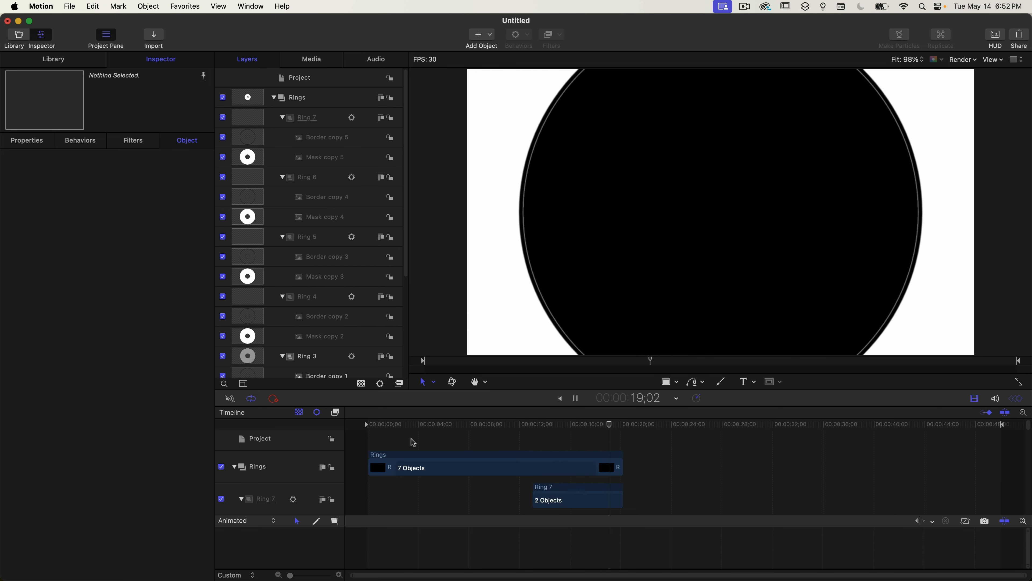
pyautogui.press('space')
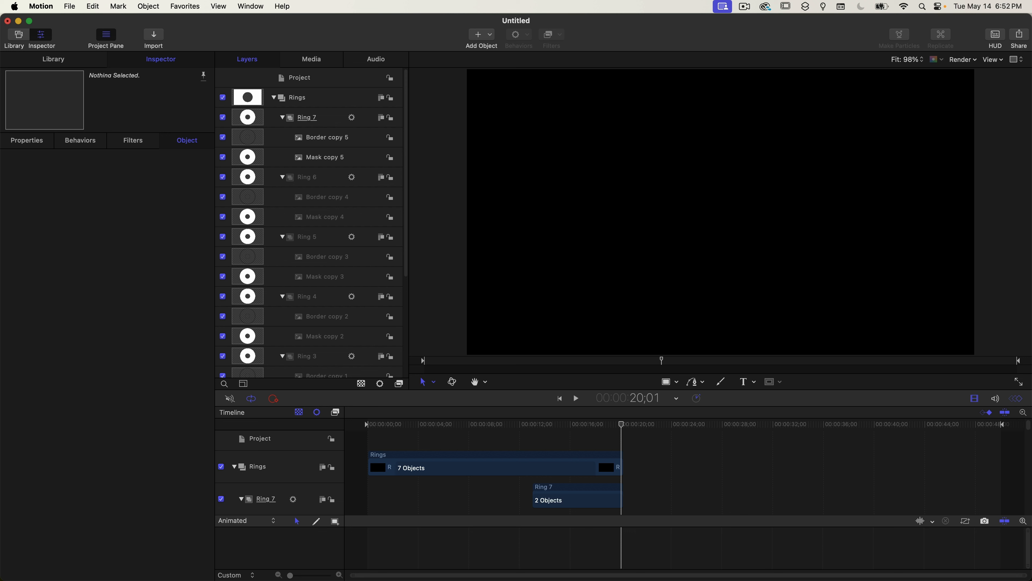
pyautogui.moveTo(622, 423); pyautogui.dragTo(354, 428)
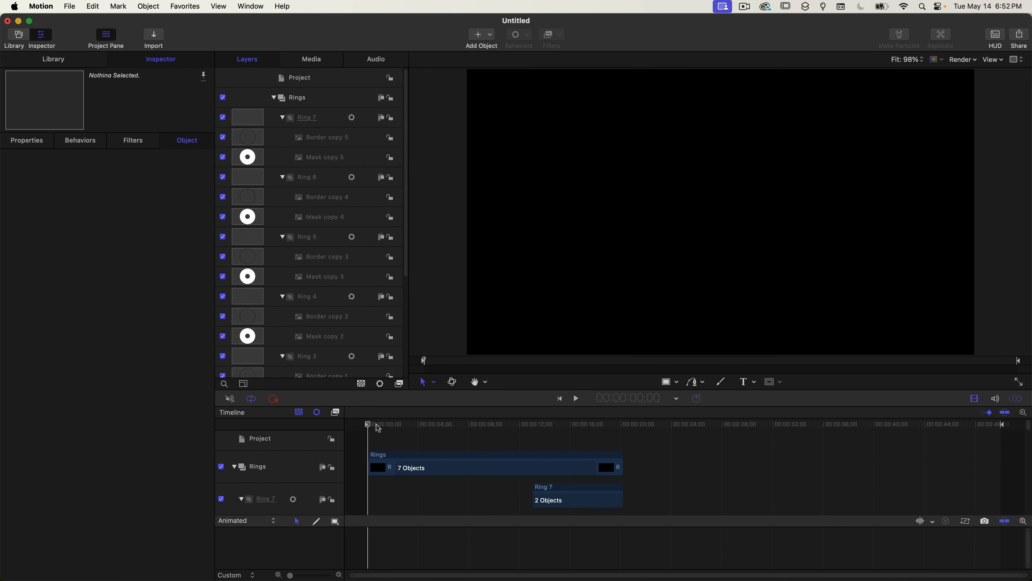
# Import Ring Drop Zones.psd from the AppleADay-BuckRogers folder in Finder with its separate layers, and delete the empty Group
pyautogui.press('super+Tab')
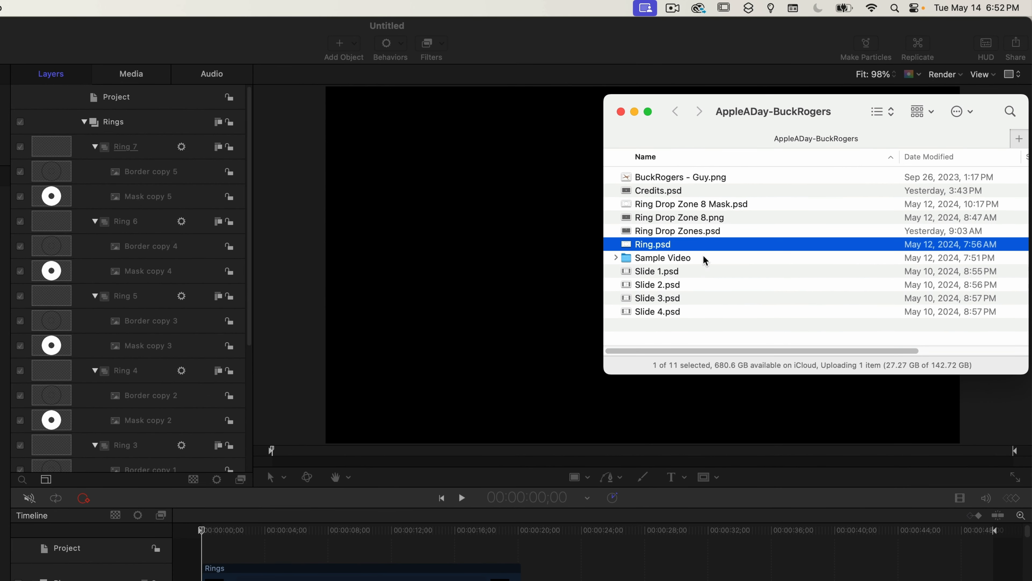
pyautogui.click(744, 235)
pyautogui.moveTo(744, 235); pyautogui.dragTo(102, 111)
pyautogui.moveTo(432, 135); pyautogui.dragTo(424, 134)
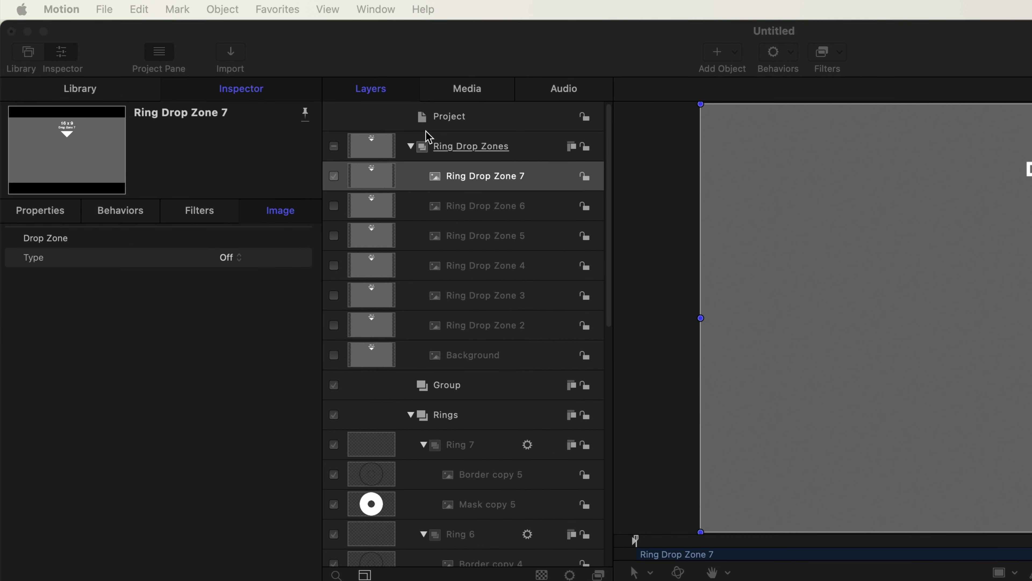
pyautogui.click(445, 388)
pyautogui.press('Delete')
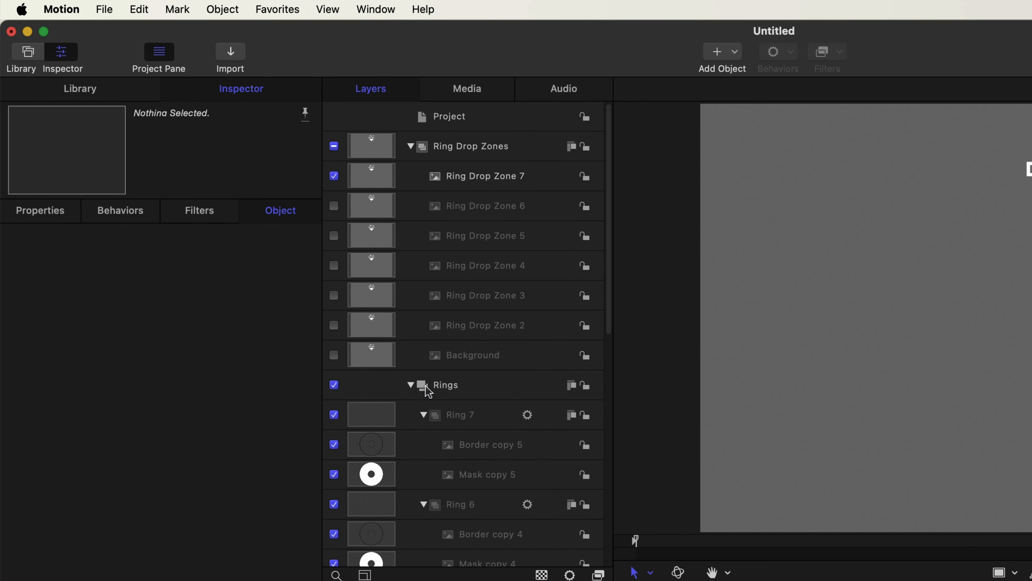
# Place the Ring Drop Zones group below the Rings group and rename its Background layer Ring Drop Zone 1
pyautogui.click(413, 386)
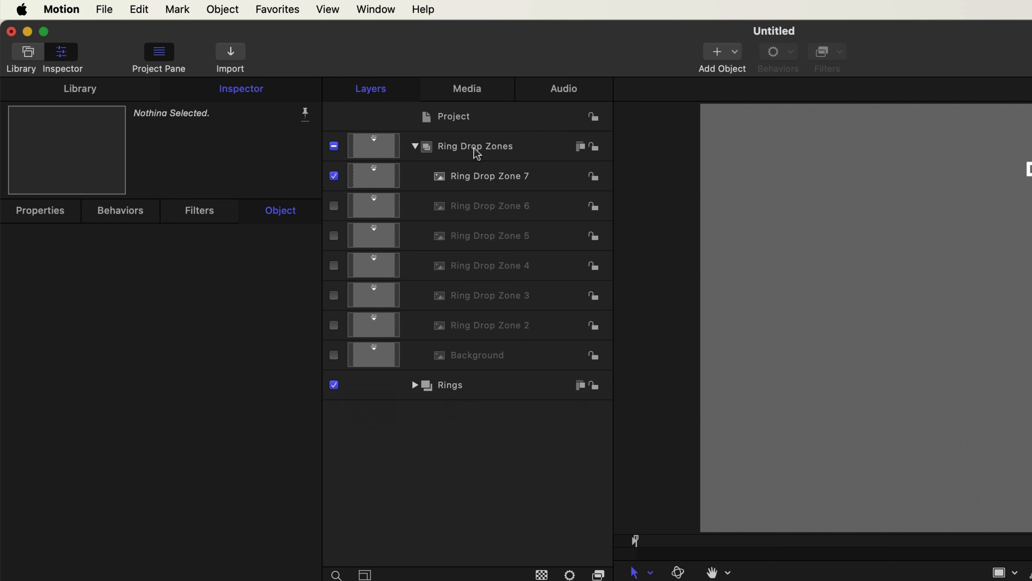
pyautogui.moveTo(475, 152); pyautogui.dragTo(396, 401)
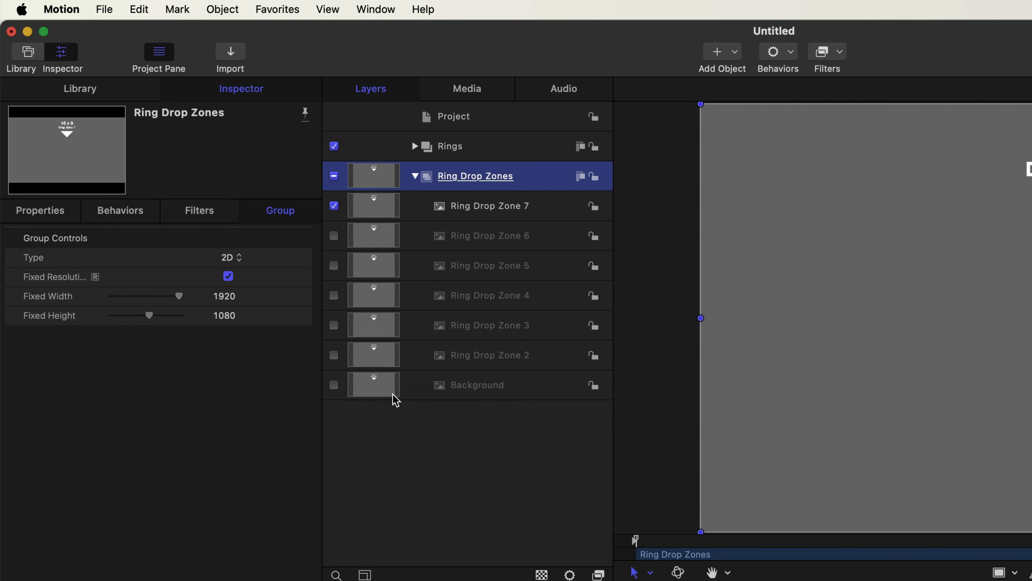
pyautogui.click(479, 389)
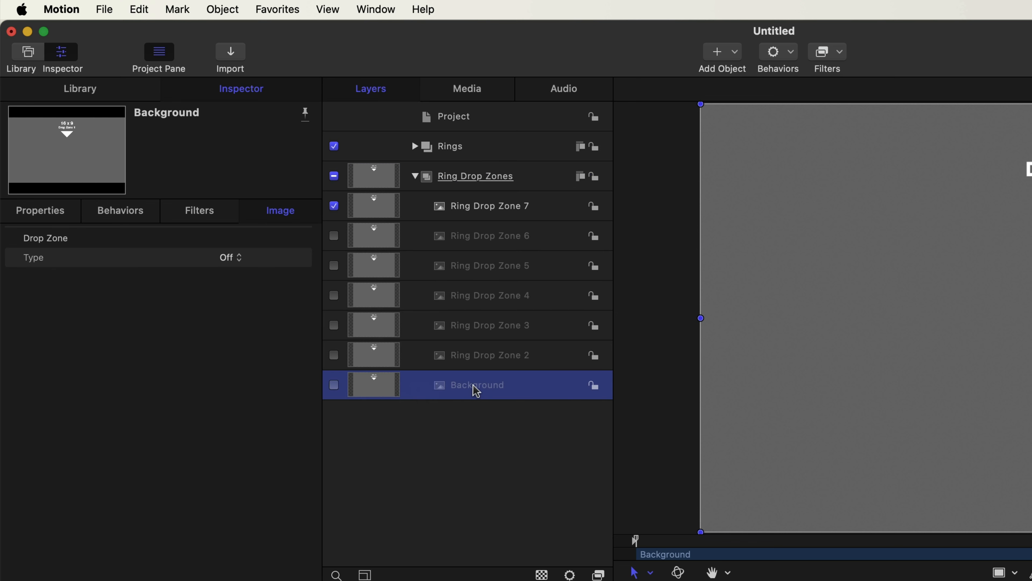
pyautogui.doubleClick(476, 387)
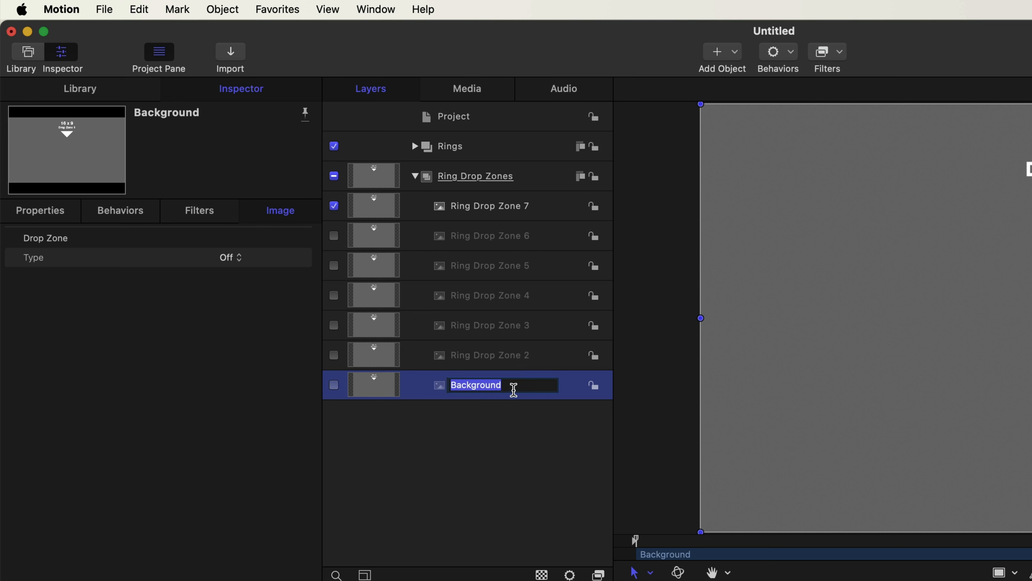
pyautogui.write('Ring Dro')
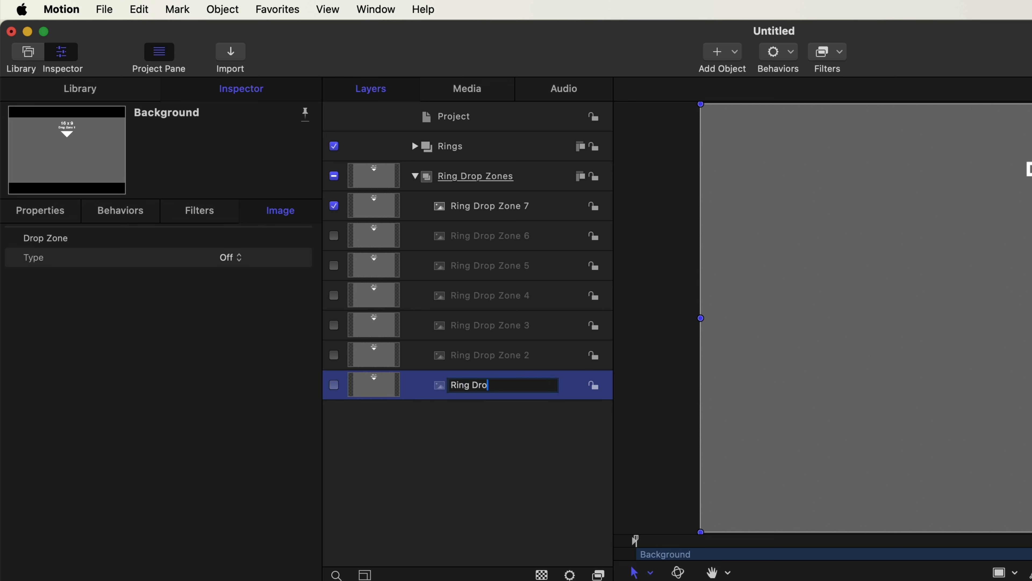
pyautogui.write('p Zone 1')
pyautogui.press('Return')
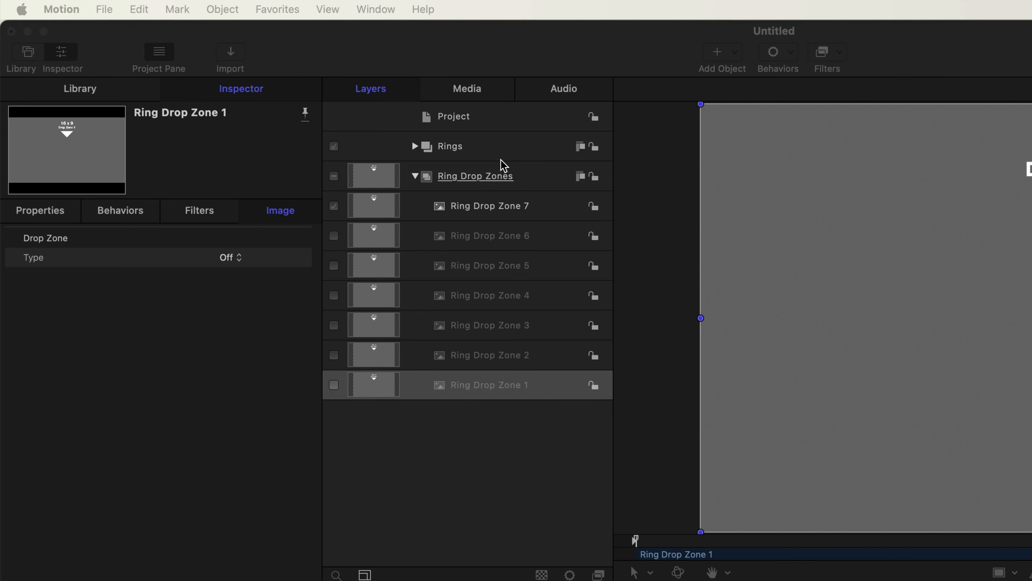
# Trim the end of the Ring Drop Zones group to 7;05 and return the playhead to the start
pyautogui.click(495, 179)
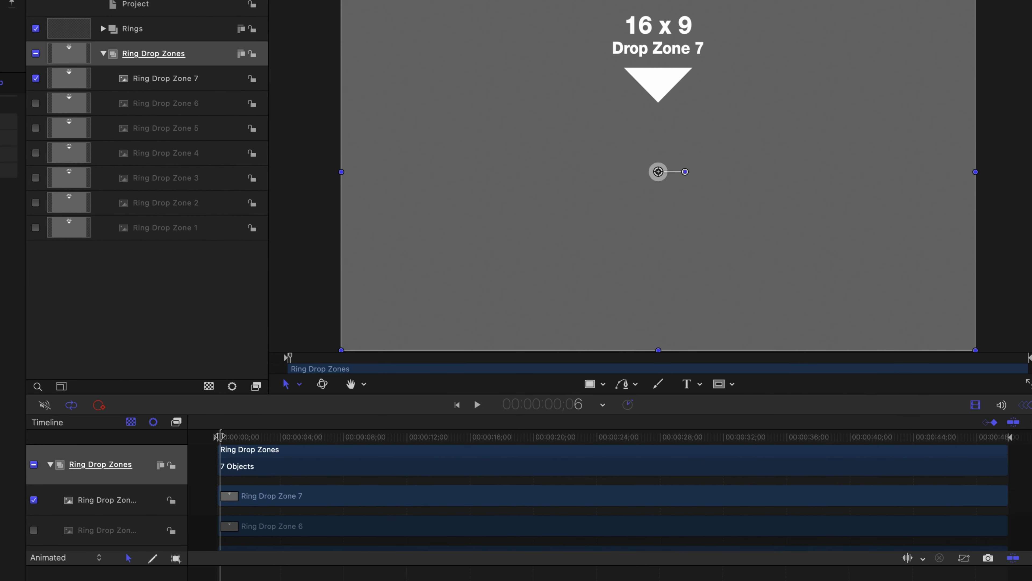
pyautogui.moveTo(260, 462); pyautogui.dragTo(344, 461)
pyautogui.moveTo(298, 438); pyautogui.dragTo(330, 438)
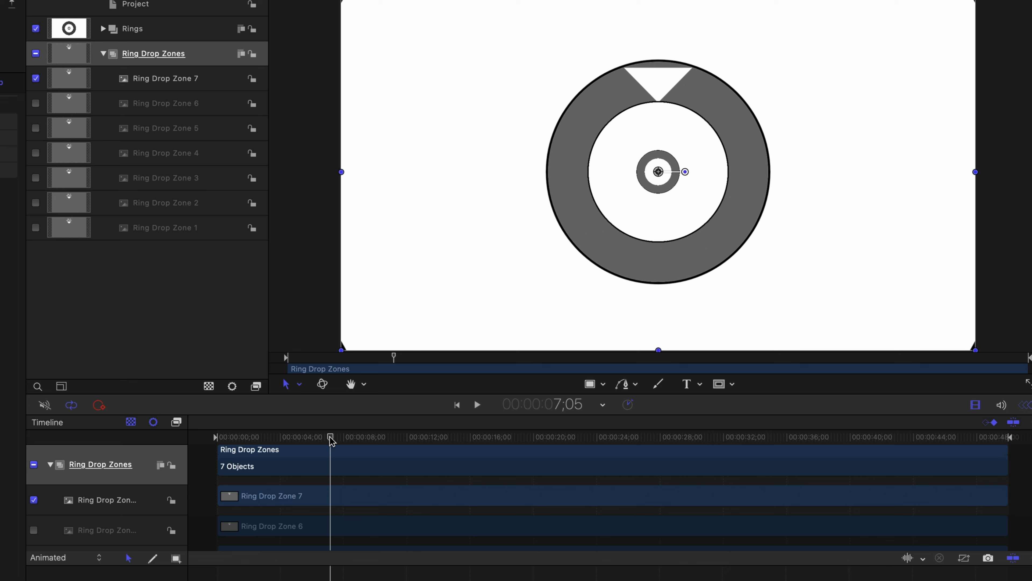
pyautogui.press('o')
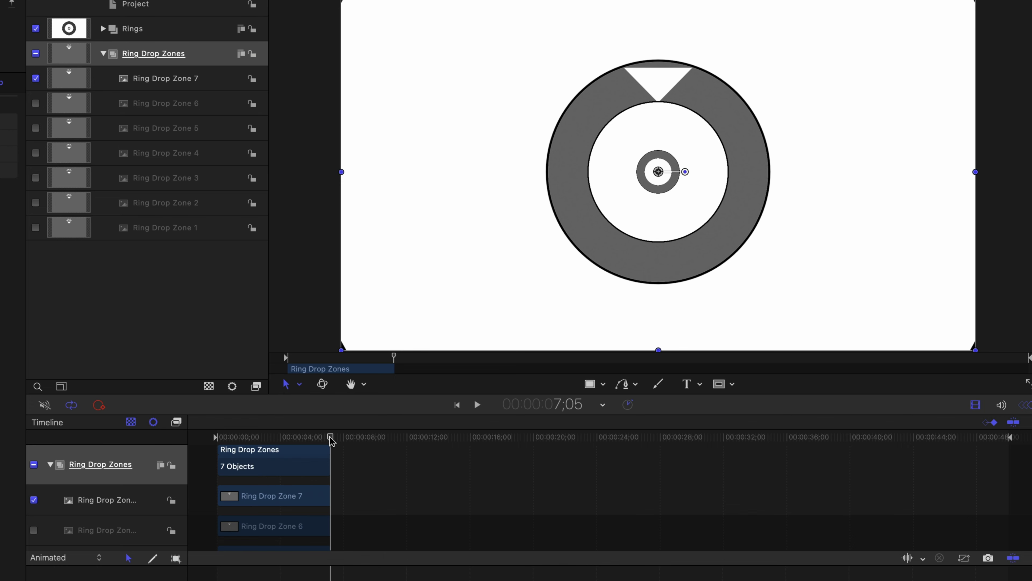
pyautogui.moveTo(331, 437); pyautogui.dragTo(217, 438)
# Select Ring Drop Zone 2 through Ring Drop Zone 7 in the timeline and move them forward together by 2;05
pyautogui.scroll(-5, 358, 511)
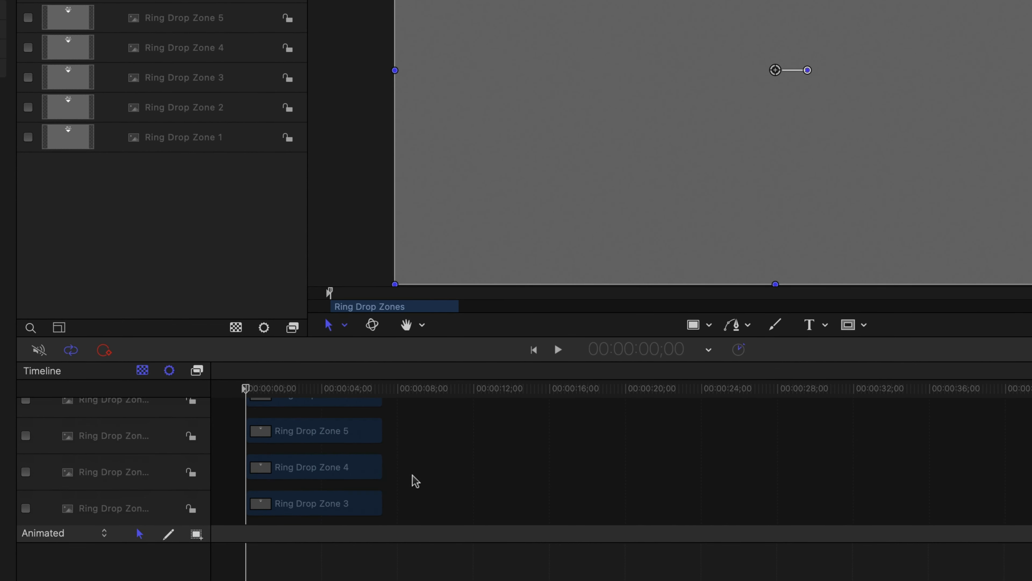
pyautogui.scroll(-3, 348, 498)
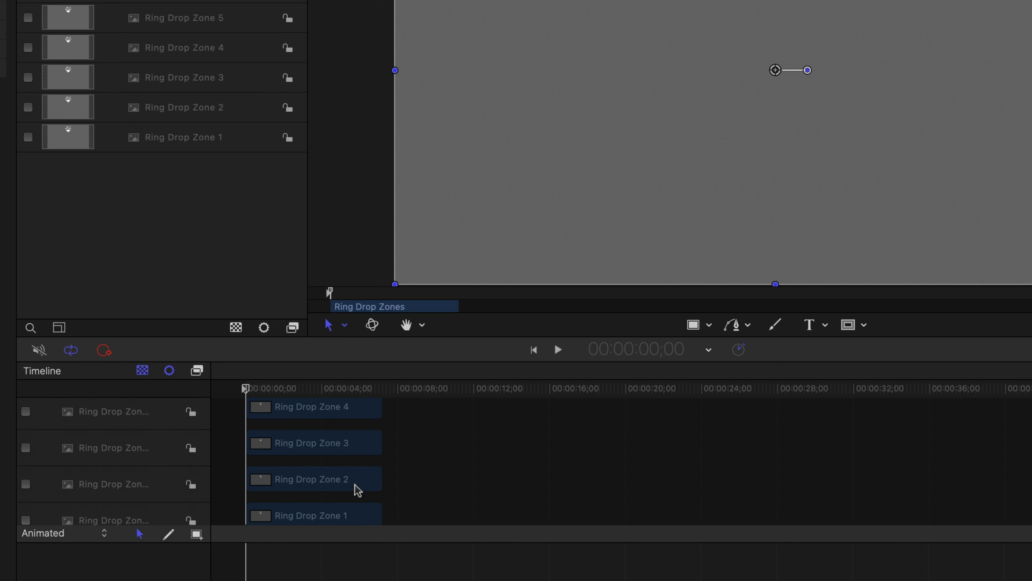
pyautogui.click(352, 482)
pyautogui.keyDown('shift'); pyautogui.click(346, 445); pyautogui.keyUp('shift')
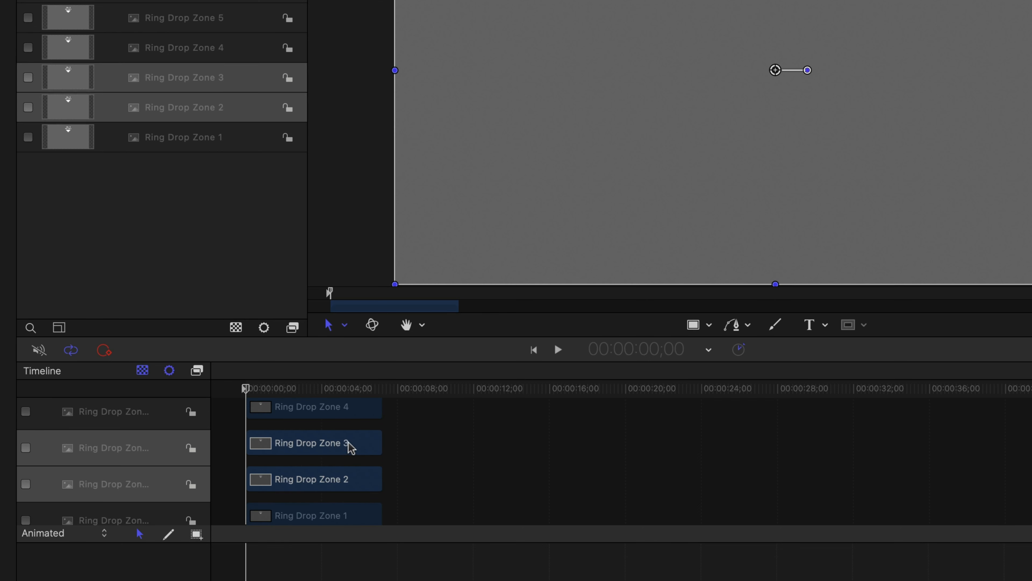
pyautogui.keyDown('shift'); pyautogui.click(356, 417); pyautogui.keyUp('shift')
pyautogui.scroll(1, 396, 455)
pyautogui.scroll(2, 396, 455)
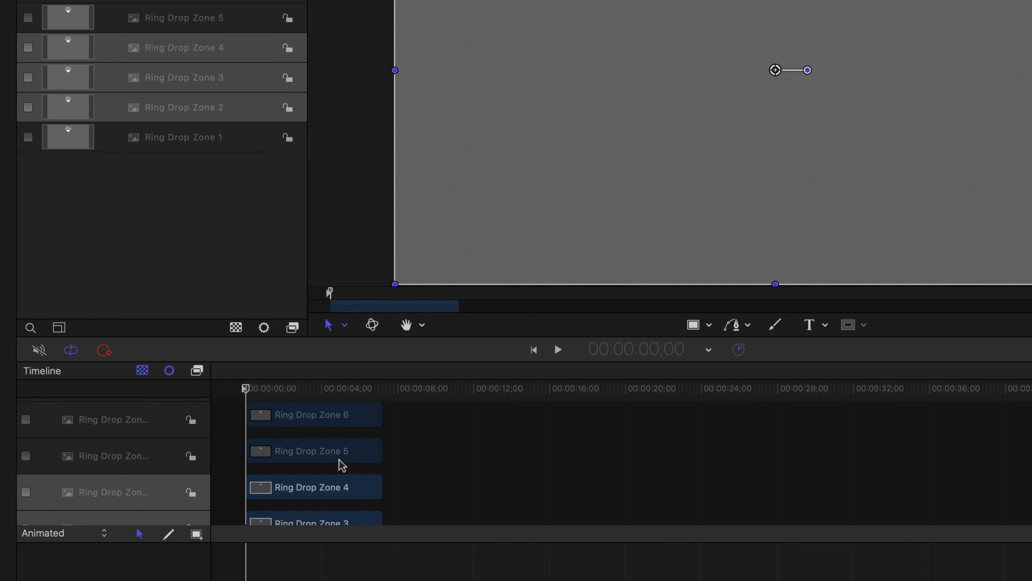
pyautogui.keyDown('shift'); pyautogui.click(343, 451); pyautogui.keyUp('shift')
pyautogui.keyDown('shift'); pyautogui.click(348, 414); pyautogui.keyUp('shift')
pyautogui.scroll(1, 380, 454)
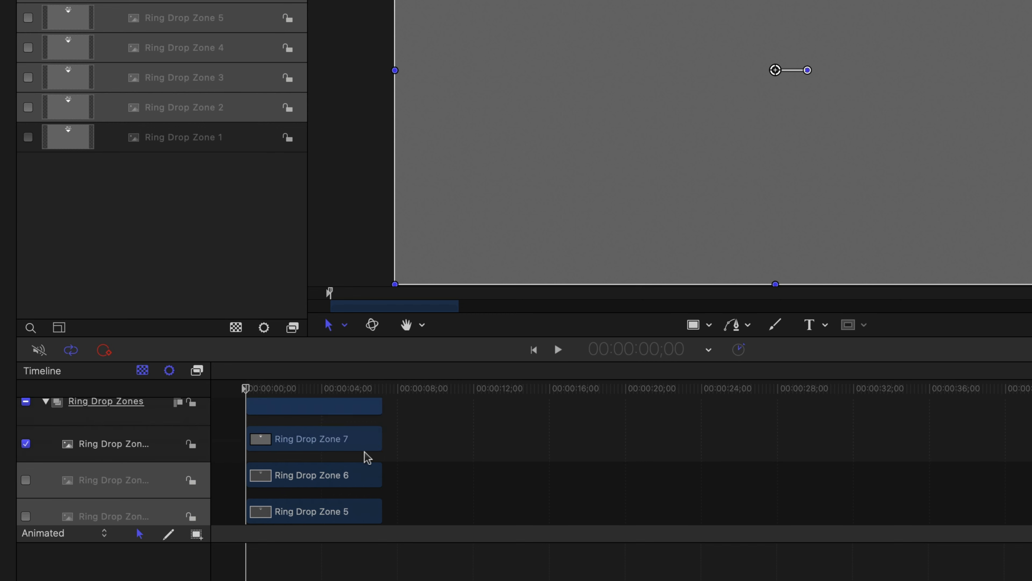
pyautogui.keyDown('shift'); pyautogui.click(325, 442); pyautogui.keyUp('shift')
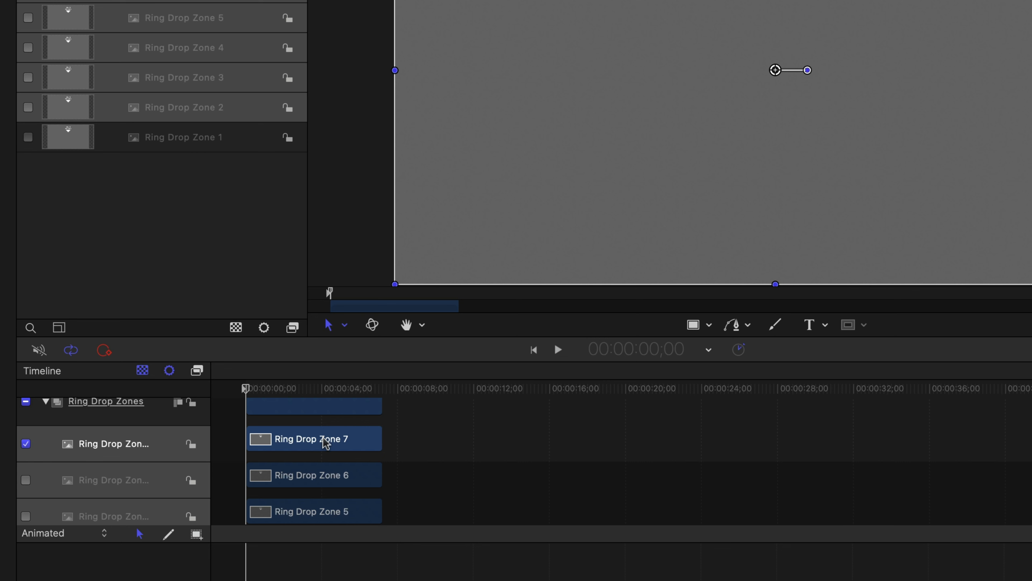
pyautogui.write('+')
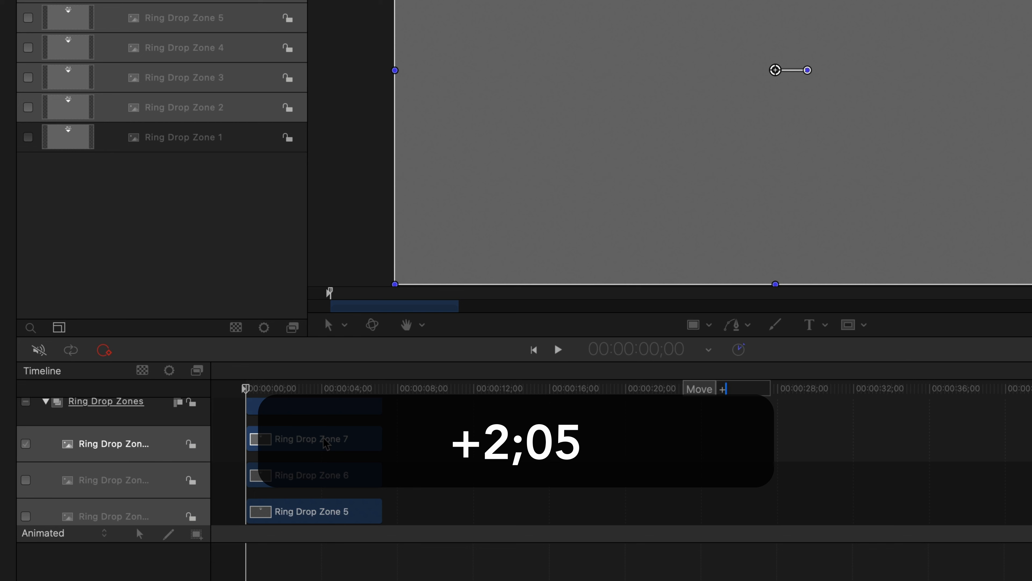
pyautogui.write('2;05')
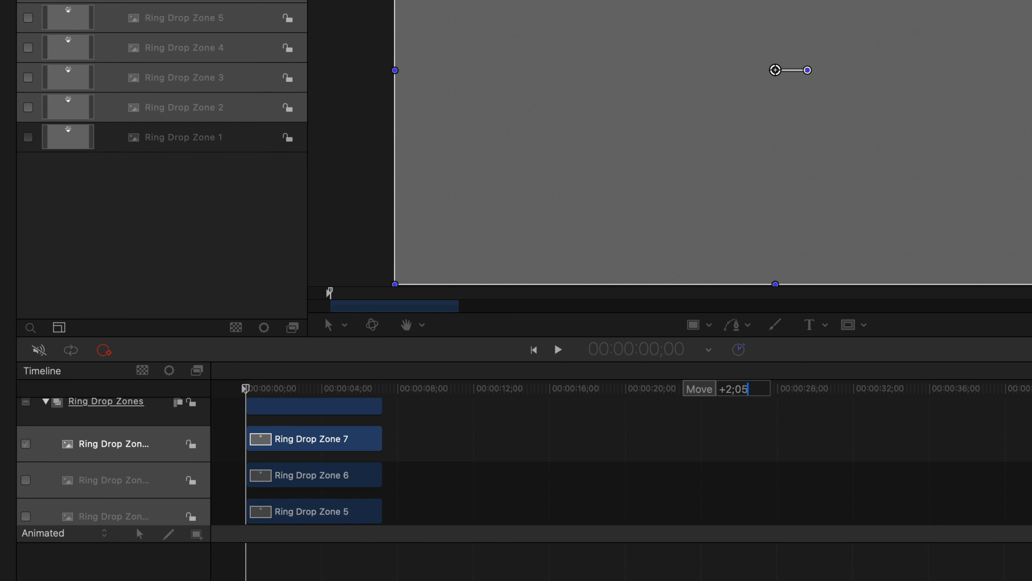
pyautogui.press('Return')
pyautogui.scroll(-5, 375, 502)
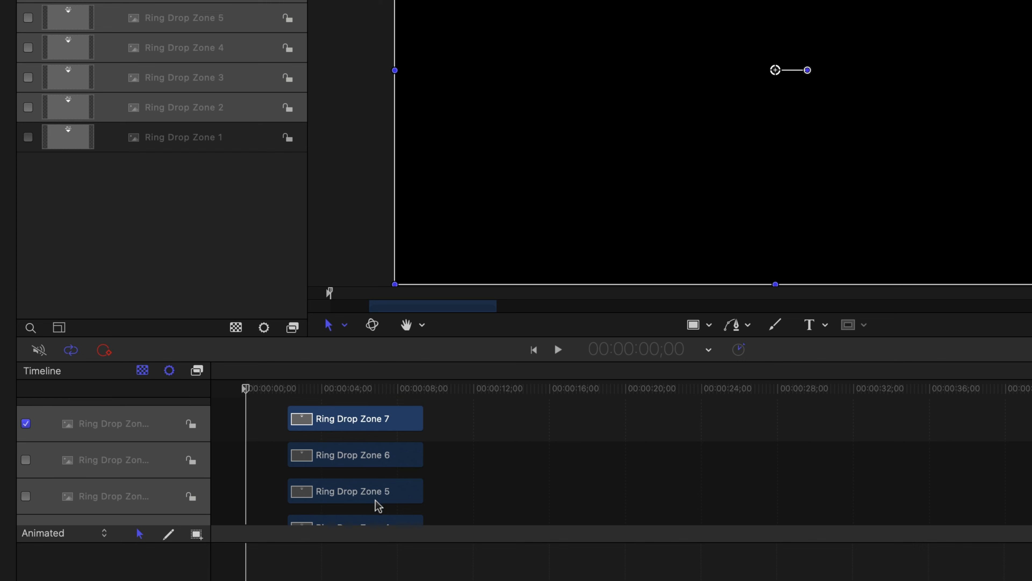
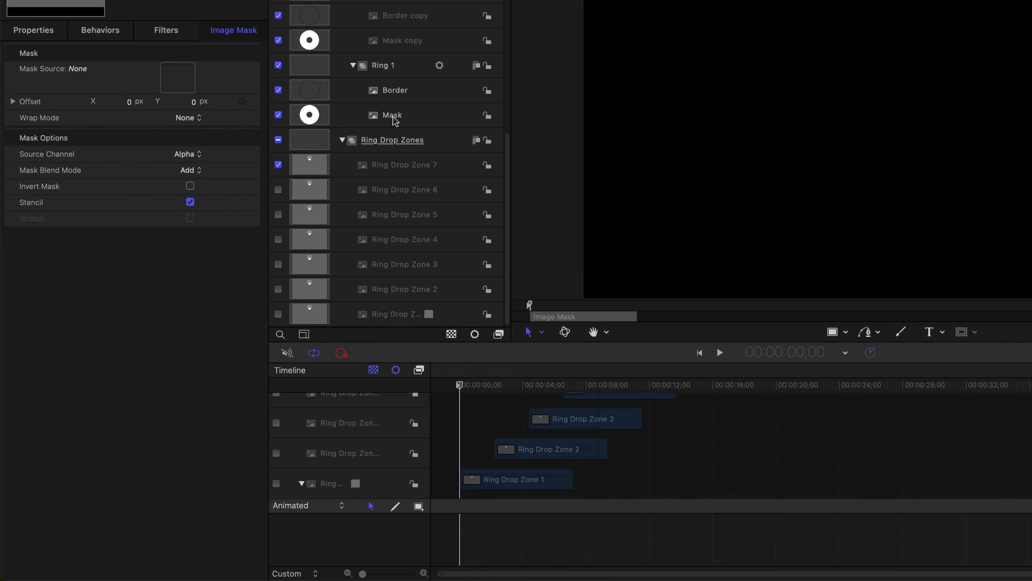
# Set Ring 1's Mask layer as the image mask source for Ring Drop Zone 1 and enable Ring Drop Zones 1 to 6
pyautogui.moveTo(395, 120); pyautogui.dragTo(180, 83)
pyautogui.click(278, 314)
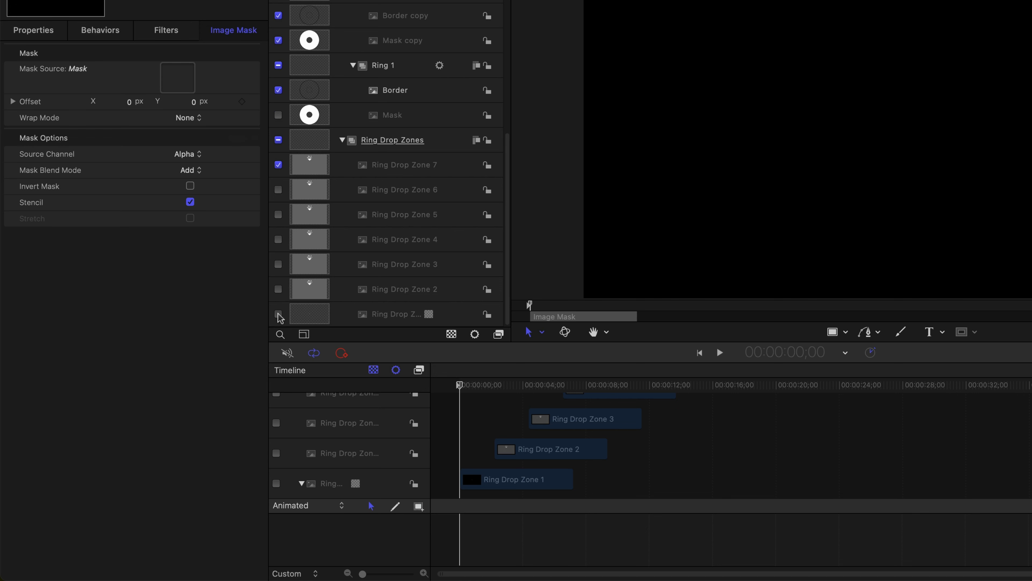
pyautogui.click(278, 289)
pyautogui.click(278, 264)
pyautogui.click(278, 239)
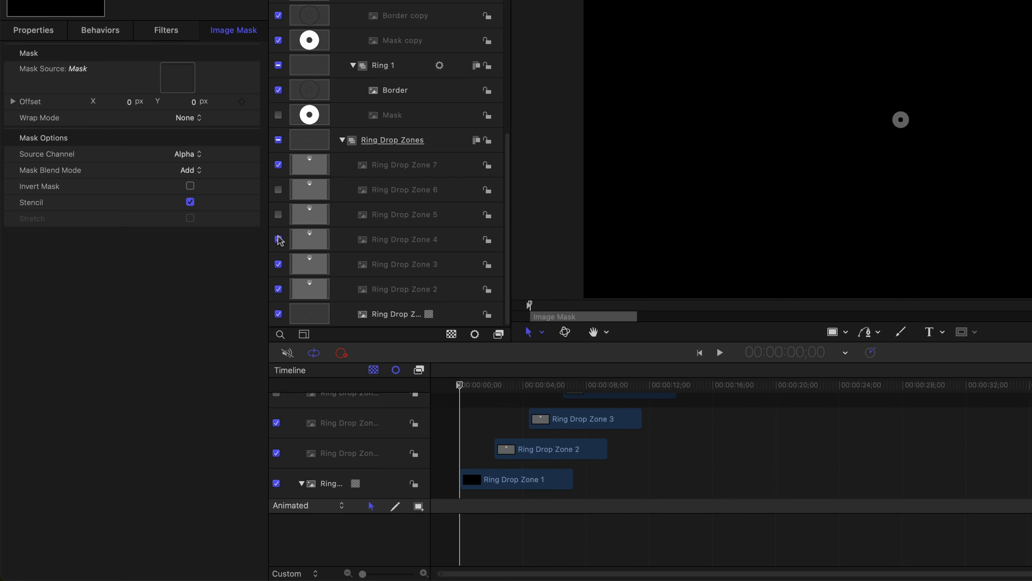
pyautogui.click(278, 214)
pyautogui.click(278, 190)
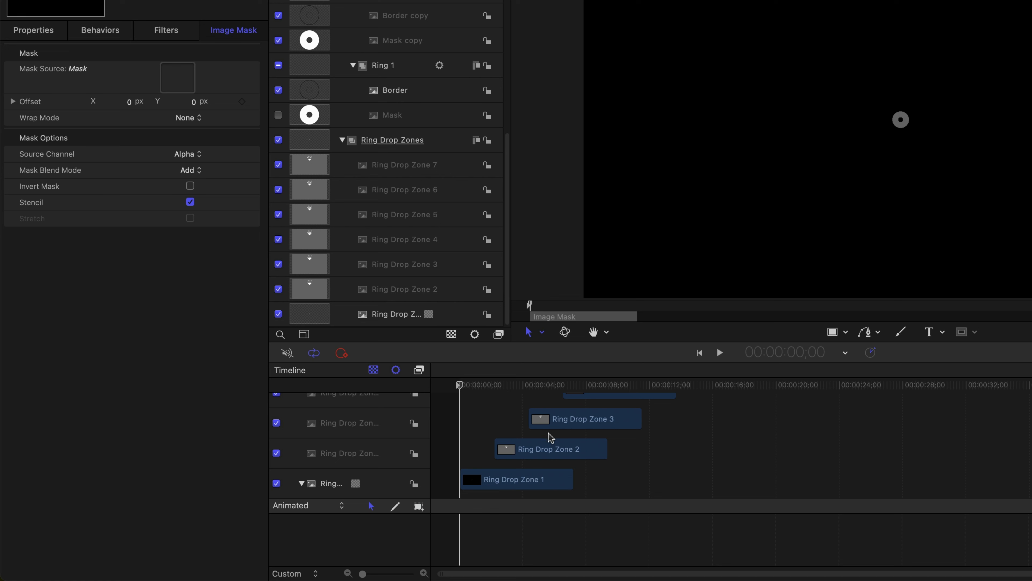
# Add an image mask to Ring Drop Zone 2 with Ring 2's Mask copy as its source and scrub to 2;25 to check it
pyautogui.moveTo(460, 386); pyautogui.dragTo(487, 389)
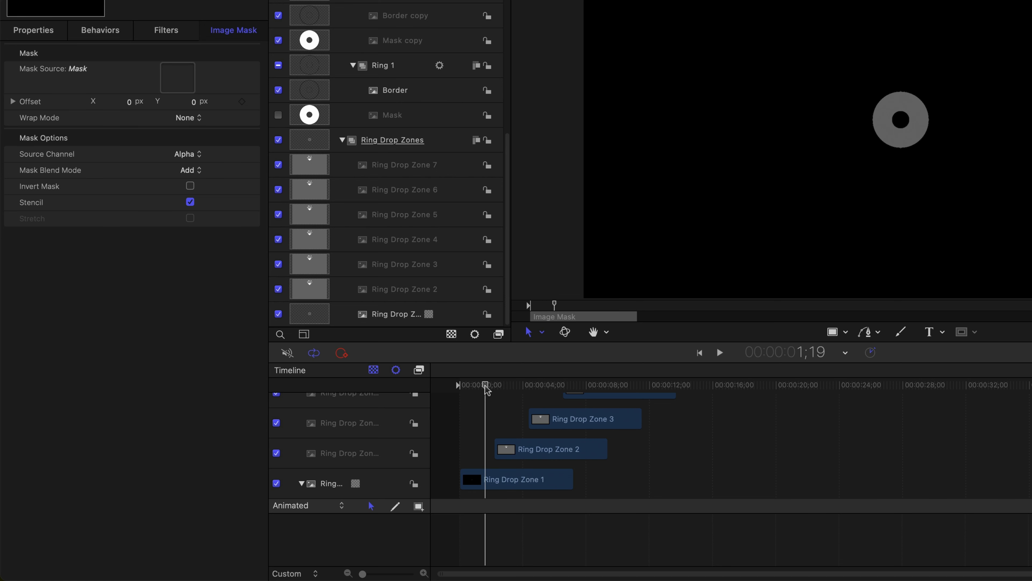
pyautogui.click(451, 296)
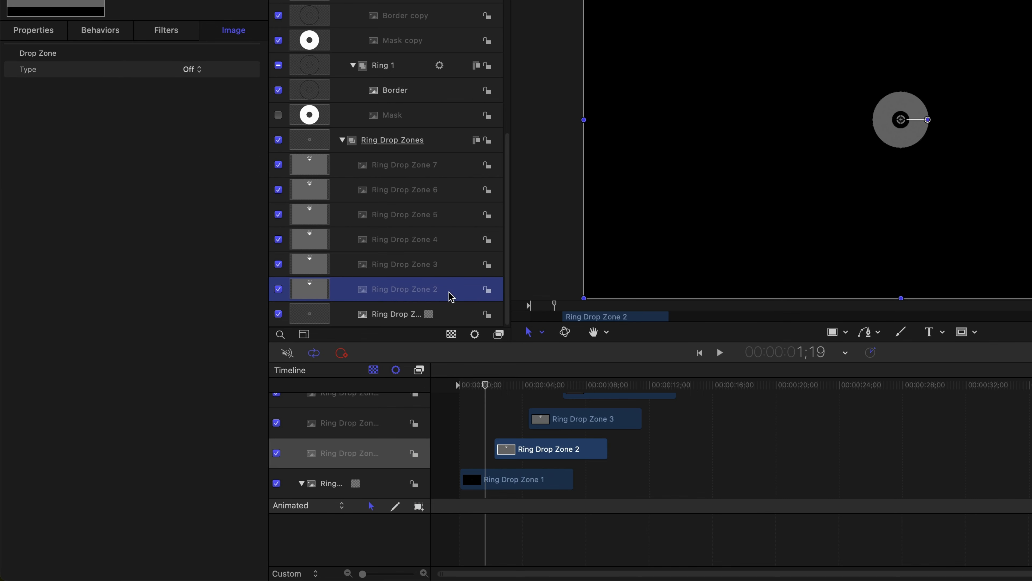
pyautogui.rightClick(451, 296)
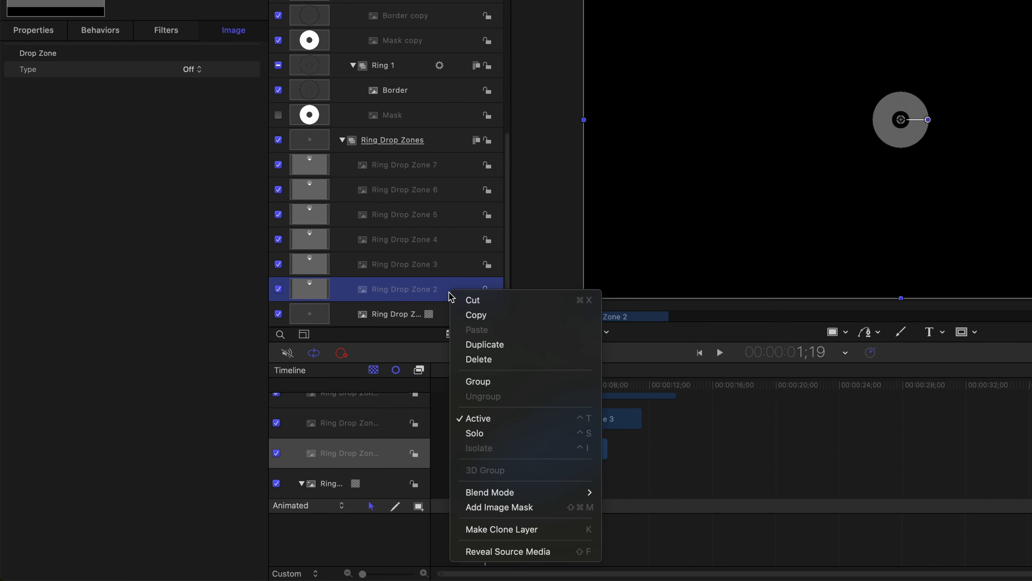
pyautogui.click(552, 509)
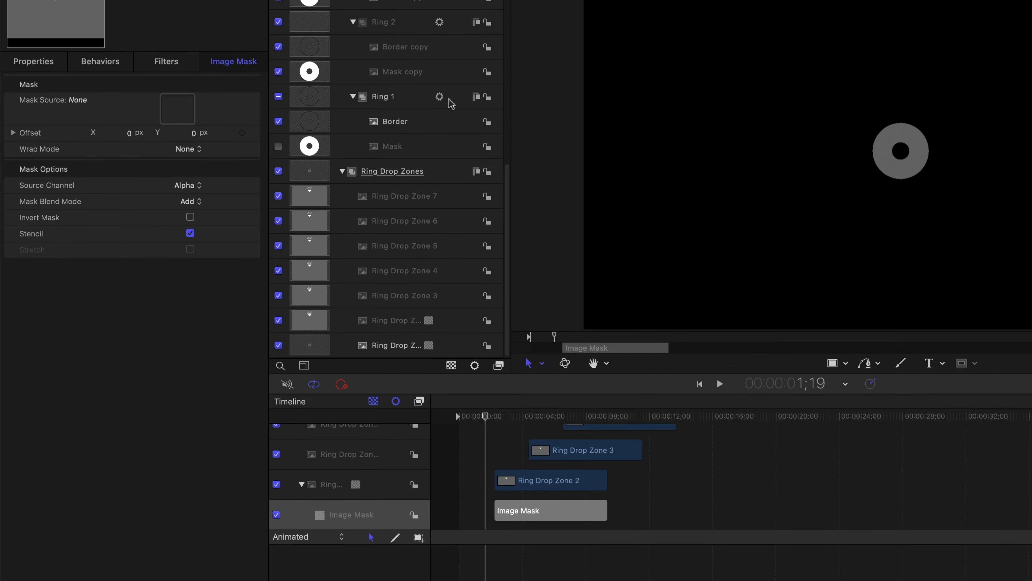
pyautogui.moveTo(409, 75); pyautogui.dragTo(190, 113)
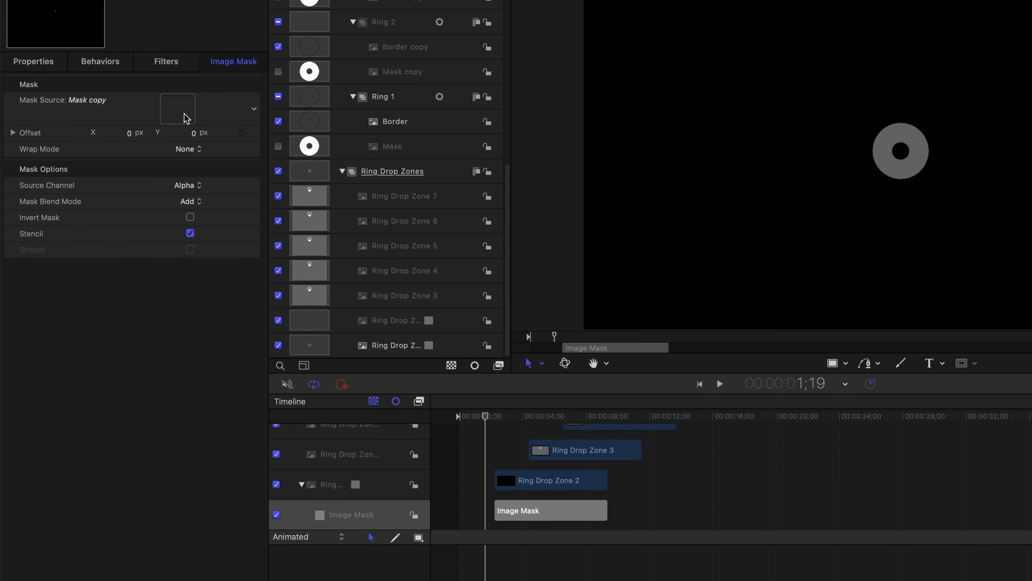
pyautogui.moveTo(487, 418); pyautogui.dragTo(505, 416)
# Add an image mask to Ring Drop Zone 3 with Ring 3's Mask copy 1 as its source, collapsing Rings 1 to 3
pyautogui.click(416, 296)
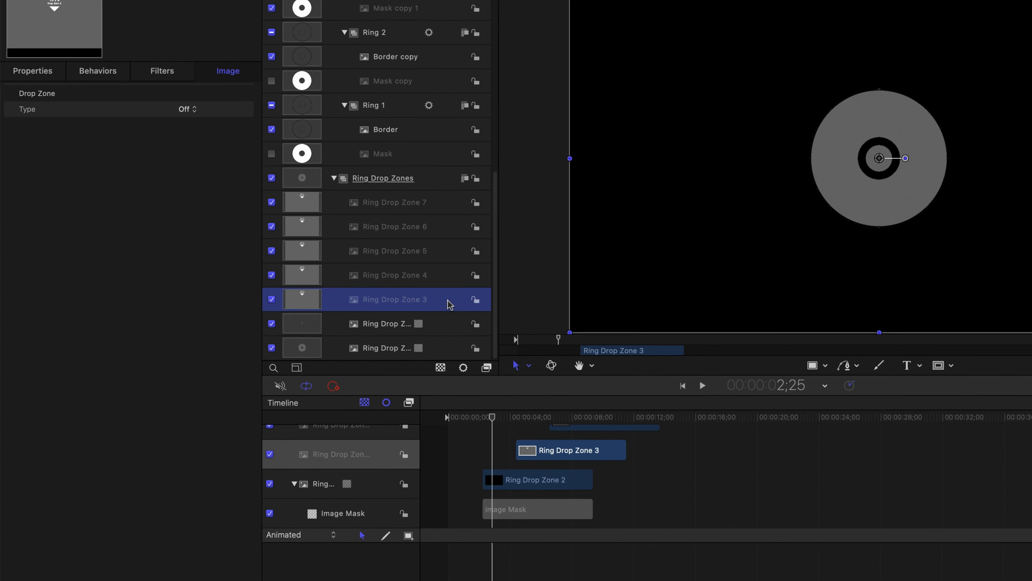
pyautogui.rightClick(459, 296)
pyautogui.click(572, 515)
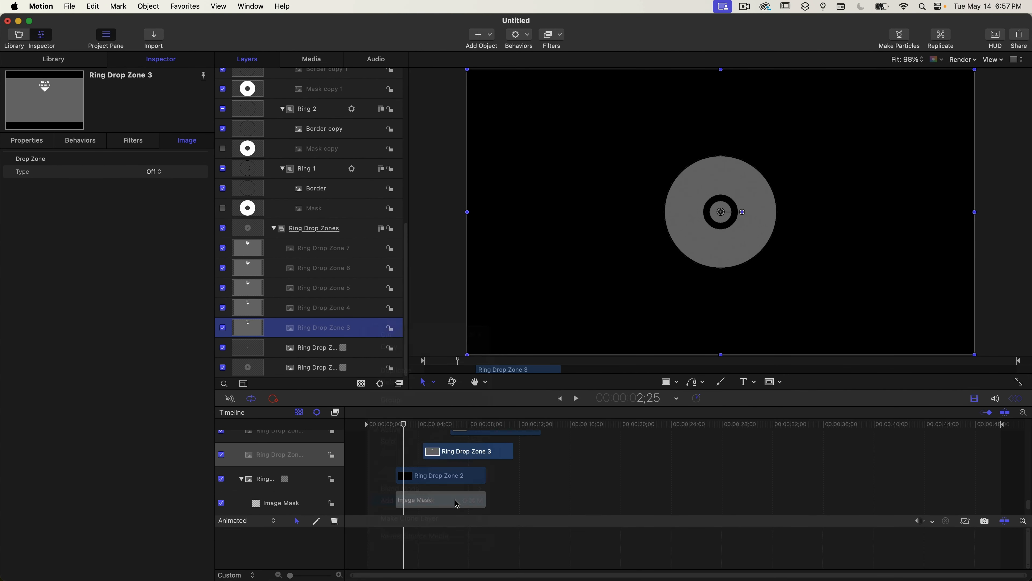
pyautogui.click(283, 169)
pyautogui.click(283, 149)
pyautogui.moveTo(328, 169); pyautogui.dragTo(143, 177)
pyautogui.click(282, 129)
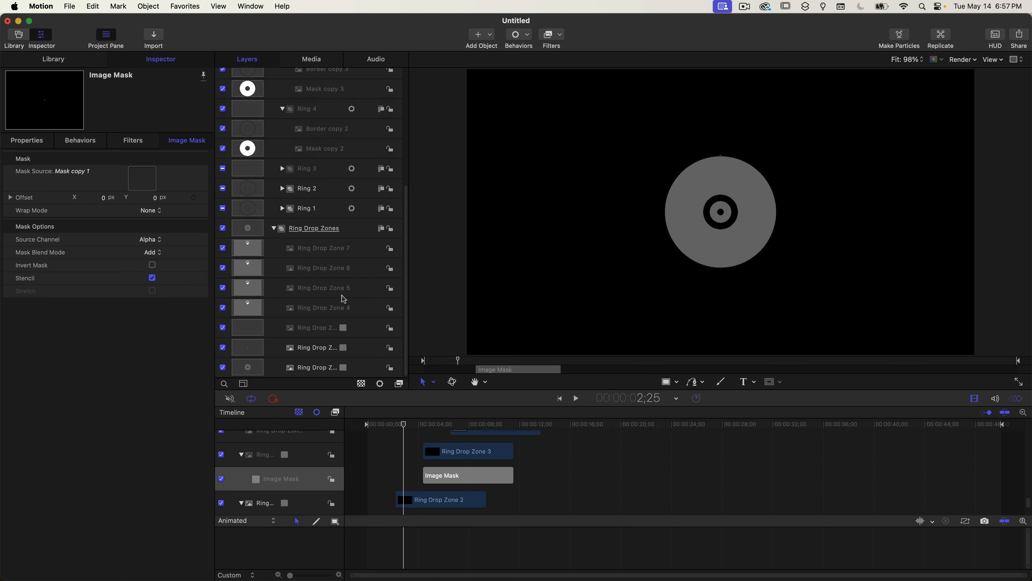
# Add an image mask to Ring Drop Zone 4 with Ring 4's Mask copy 2 as its source and collapse Ring 4
pyautogui.rightClick(342, 306)
pyautogui.click(419, 482)
pyautogui.moveTo(337, 157); pyautogui.dragTo(142, 178)
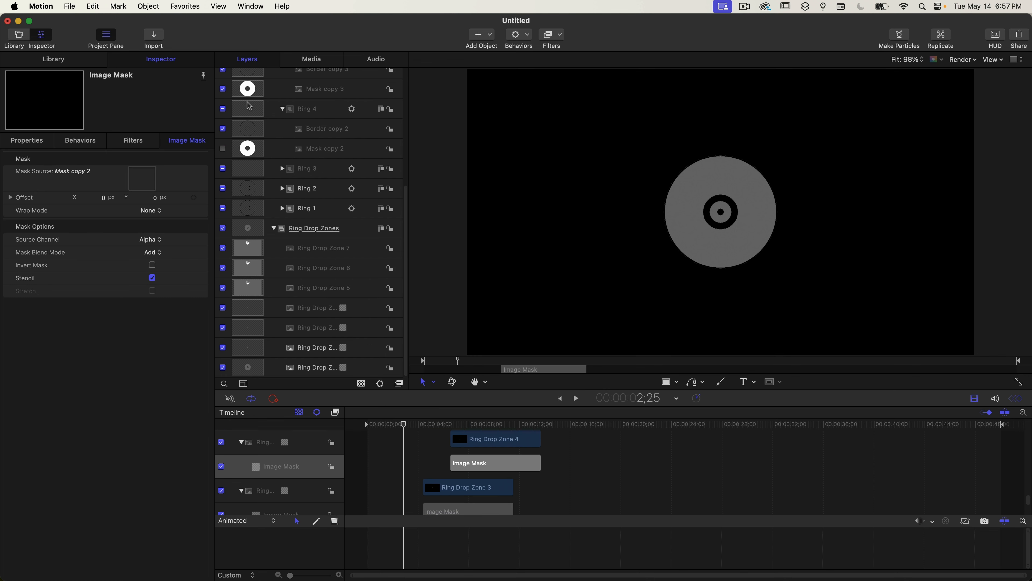
pyautogui.click(282, 108)
# Add an image mask to Ring Drop Zone 5 with Ring 5's Mask copy 3 as its source and collapse Ring 5
pyautogui.rightClick(363, 288)
pyautogui.click(407, 466)
pyautogui.moveTo(321, 128); pyautogui.dragTo(142, 177)
pyautogui.click(282, 88)
# Add an image mask to Ring Drop Zone 6 with Ring 6's Mask copy 4 as its source and collapse Ring 6
pyautogui.rightClick(365, 269)
pyautogui.click(408, 440)
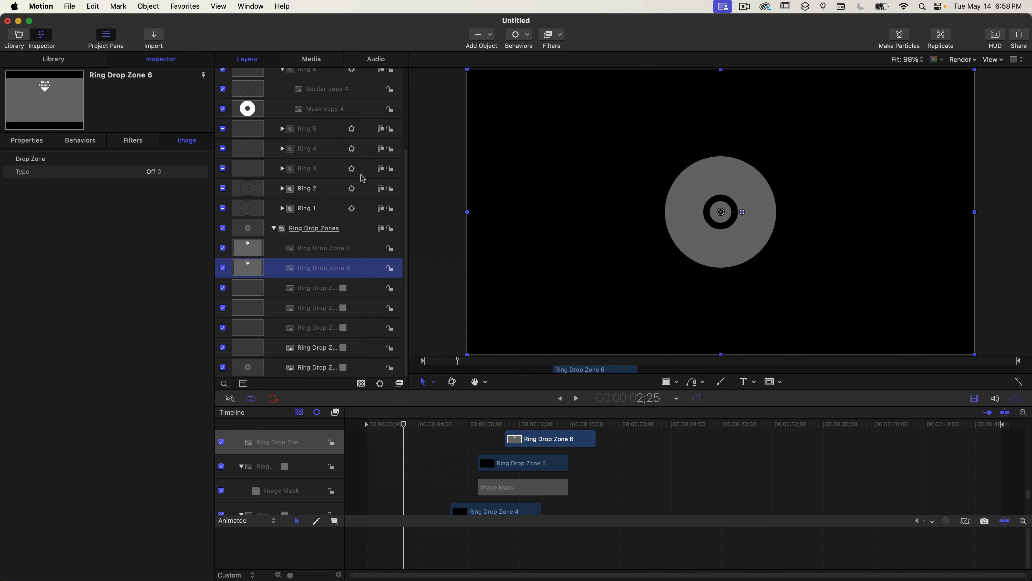
pyautogui.moveTo(323, 109); pyautogui.dragTo(144, 177)
pyautogui.scroll(3, 318, 163)
pyautogui.click(282, 102)
# Add an image mask to Ring Drop Zone 7 with Ring 7's Mask copy 5 as its source and collapse the Rings group
pyautogui.rightClick(368, 248)
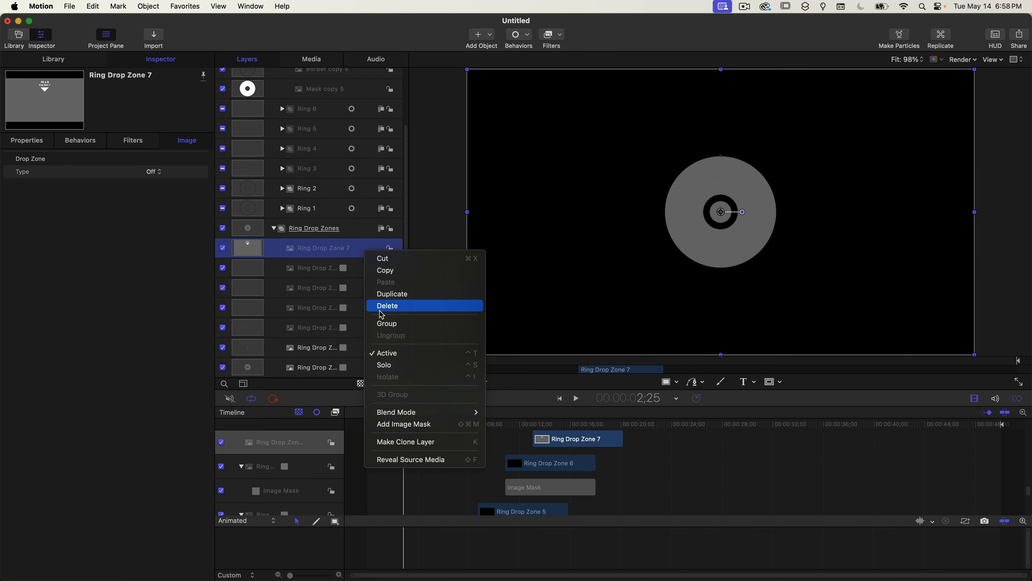
pyautogui.click(408, 424)
pyautogui.scroll(3, 329, 173)
pyautogui.moveTo(325, 157); pyautogui.dragTo(142, 179)
pyautogui.click(282, 117)
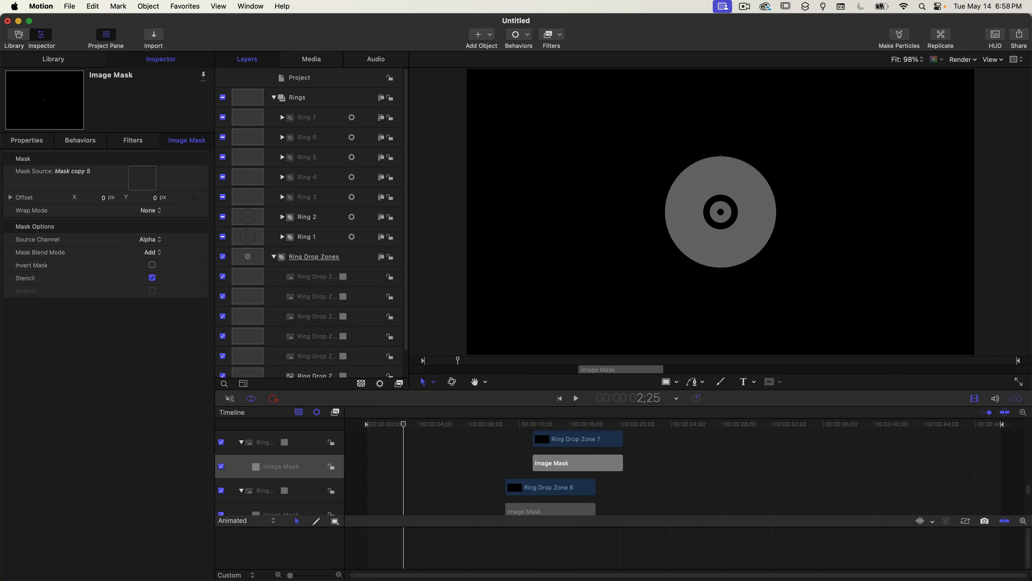
pyautogui.click(274, 98)
pyautogui.moveTo(409, 62); pyautogui.dragTo(430, 62)
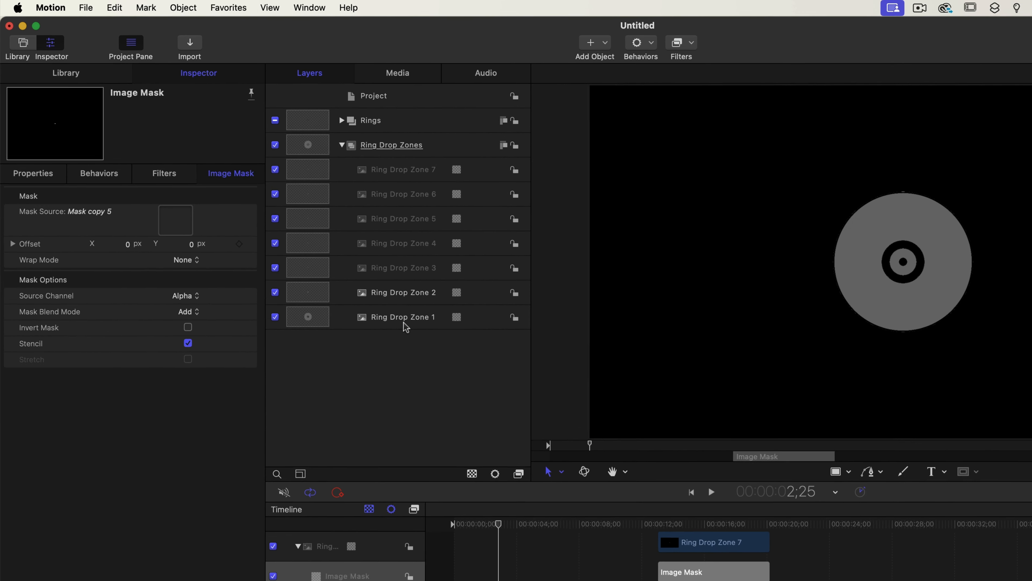
# Set Ring Drop Zone 1's type to Drop Zone and rename the layer Drop Zone 1
pyautogui.click(353, 280)
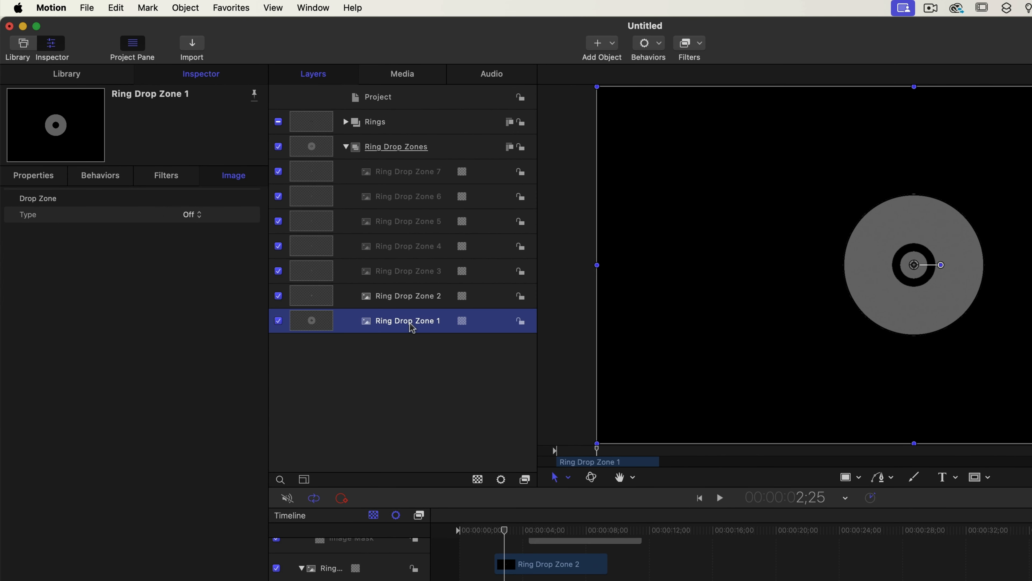
pyautogui.click(215, 75)
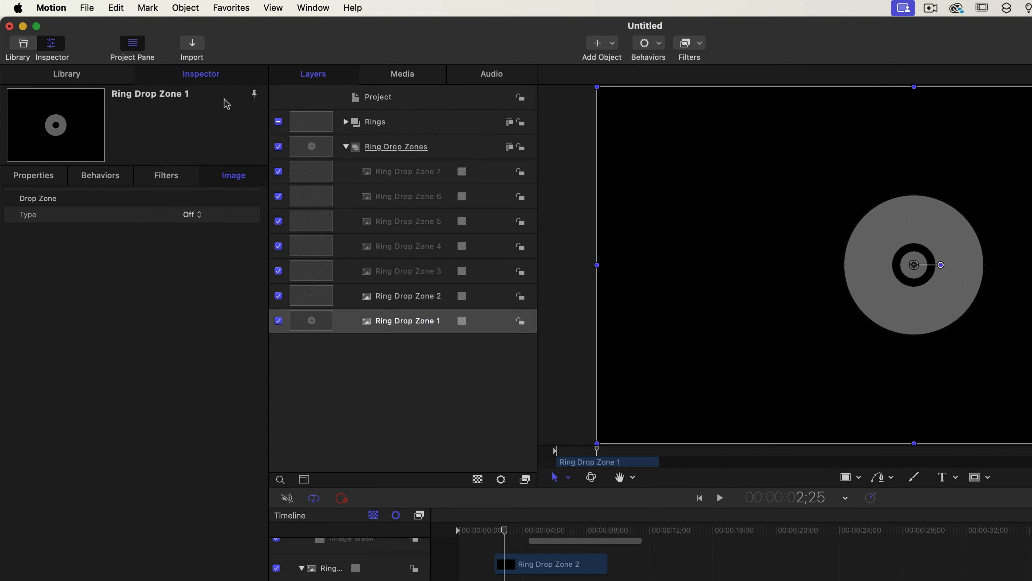
pyautogui.click(199, 217)
pyautogui.click(211, 231)
pyautogui.doubleClick(405, 323)
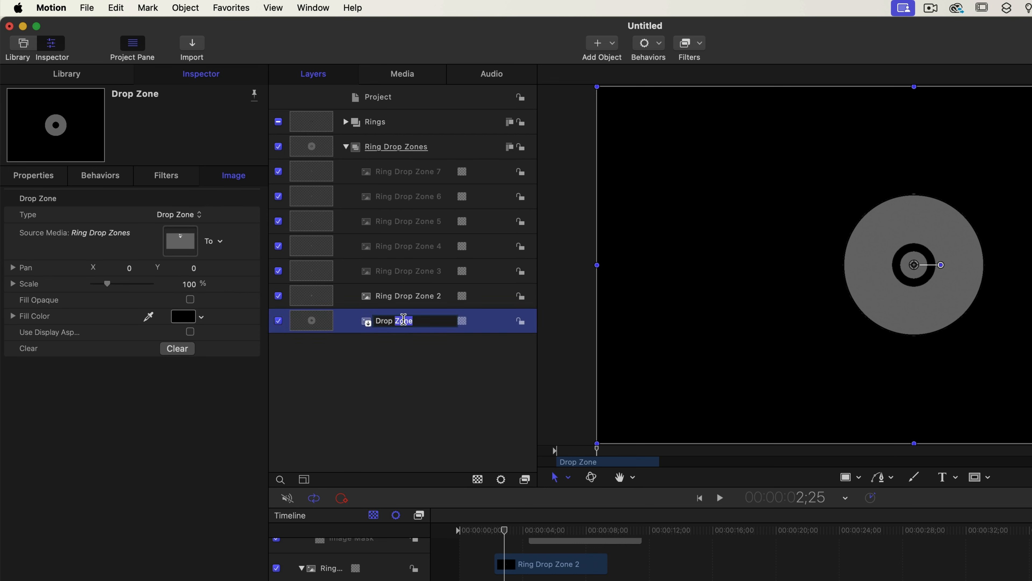
pyautogui.click(422, 321)
pyautogui.write('1')
pyautogui.press('Return')
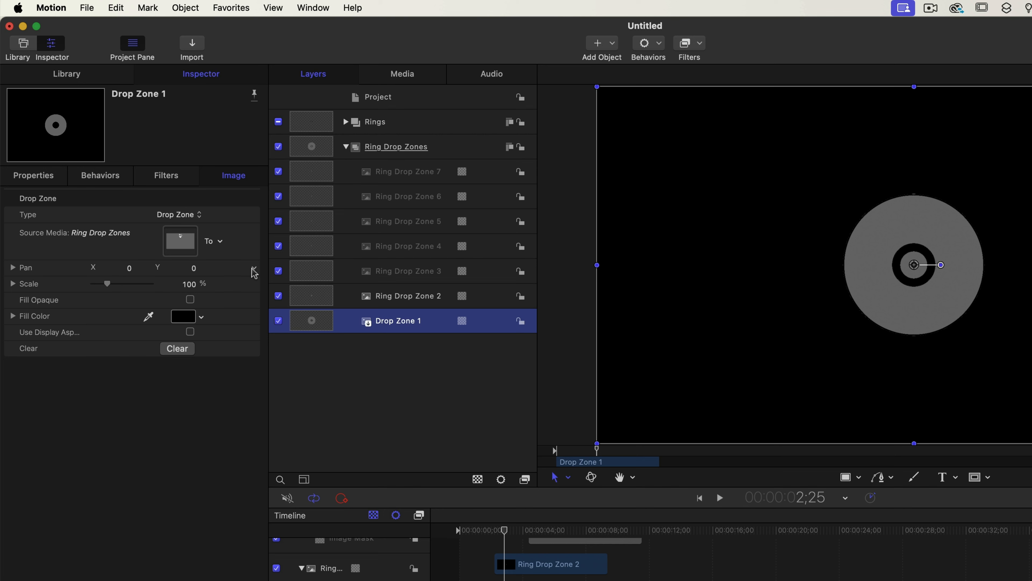
# Publish the Pan and Scale parameters of Drop Zone 1
pyautogui.click(253, 270)
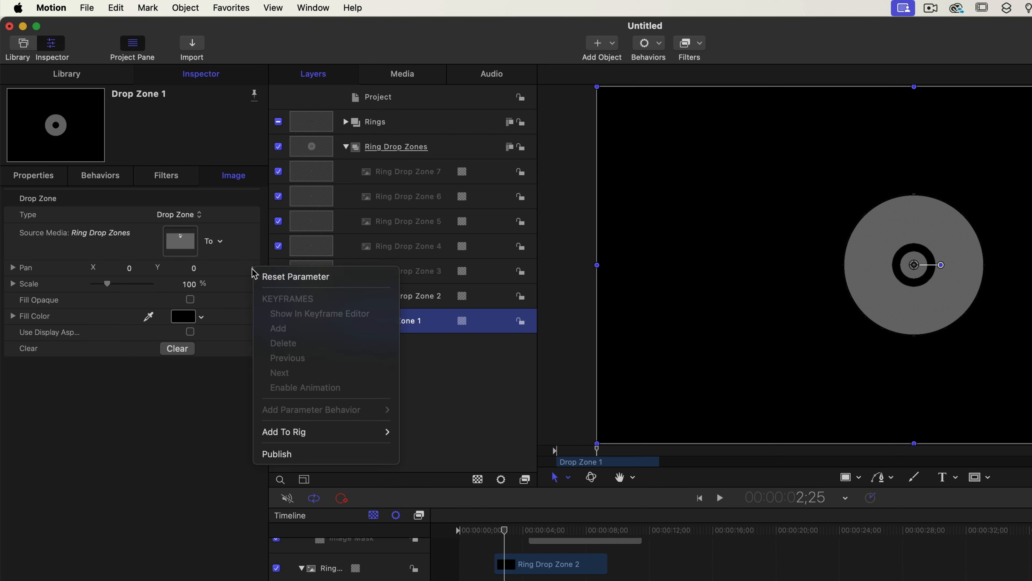
pyautogui.click(320, 459)
pyautogui.click(254, 284)
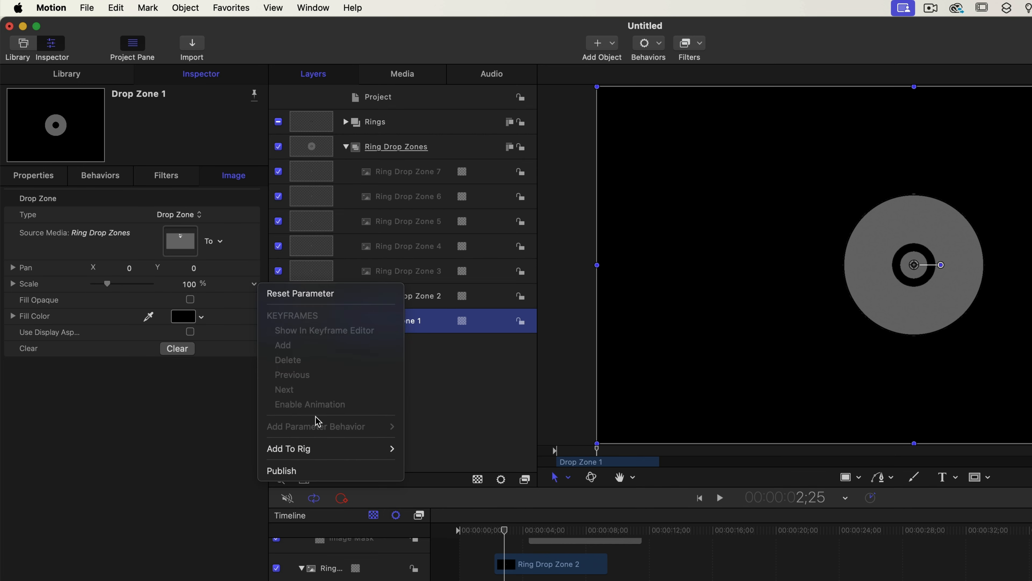
pyautogui.click(336, 471)
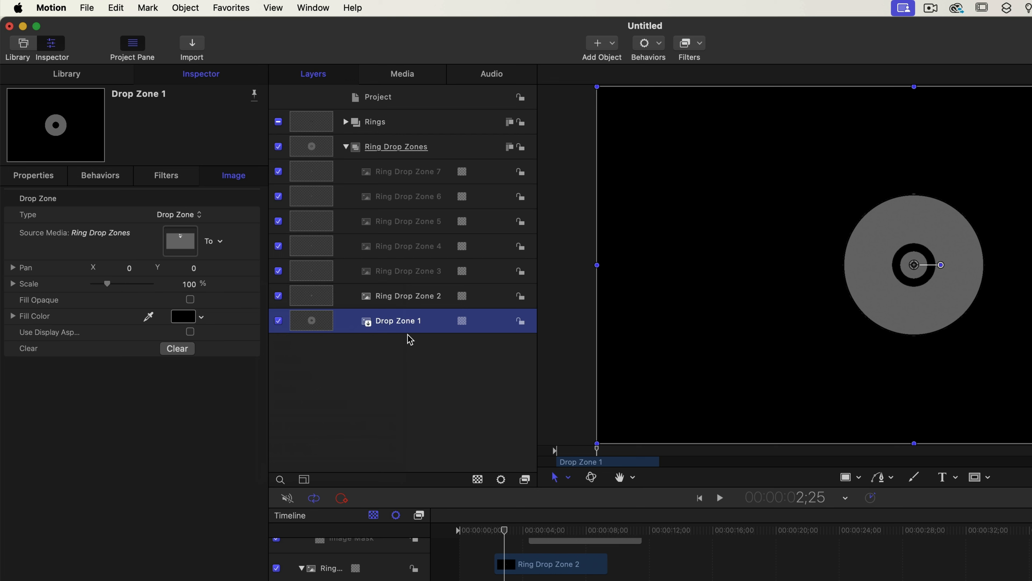
# Set Ring Drop Zone 2's type to Drop Zone and publish its Pan and Scale parameters
pyautogui.click(410, 304)
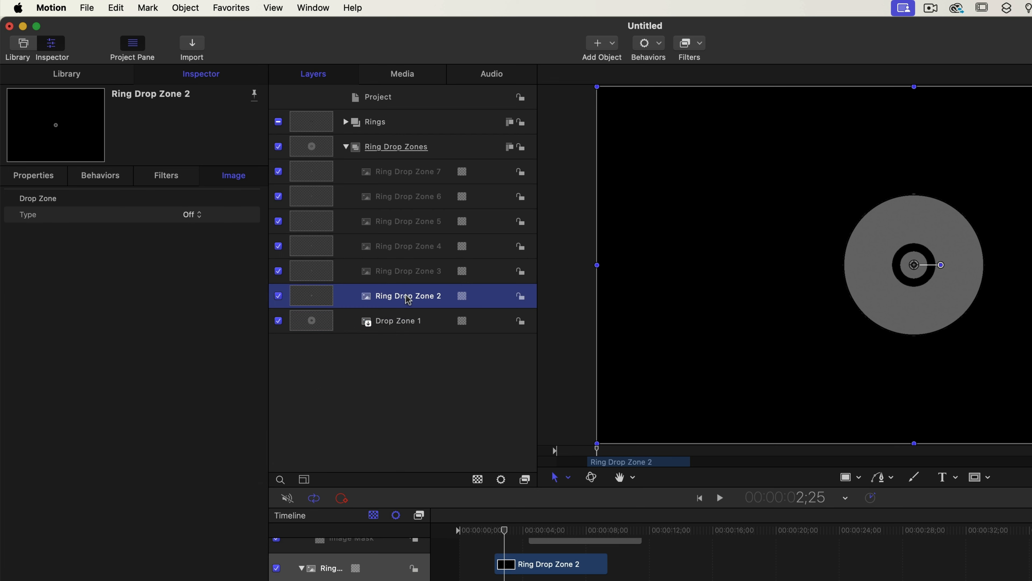
pyautogui.click(201, 216)
pyautogui.click(202, 232)
pyautogui.rightClick(253, 267)
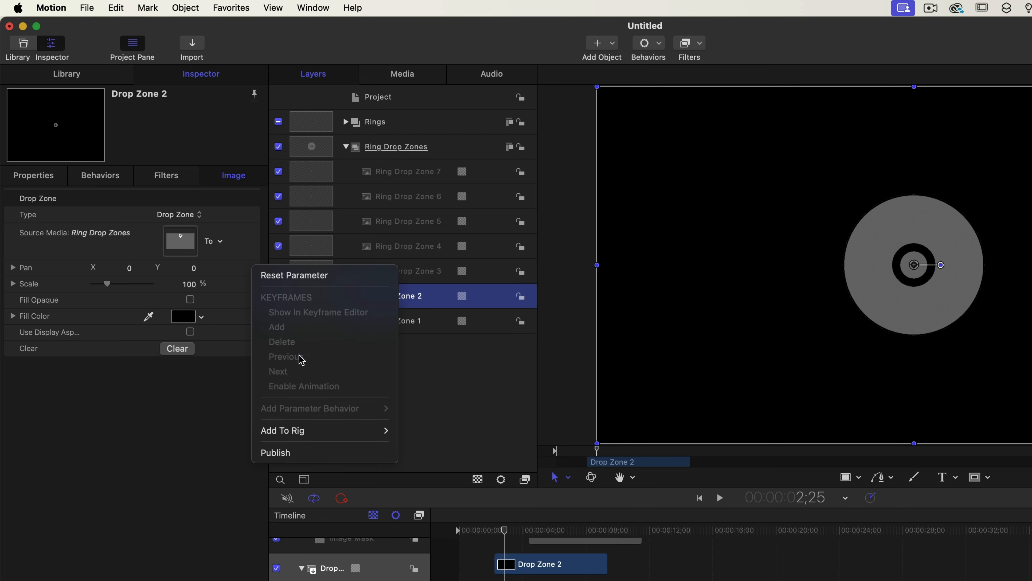
pyautogui.click(319, 452)
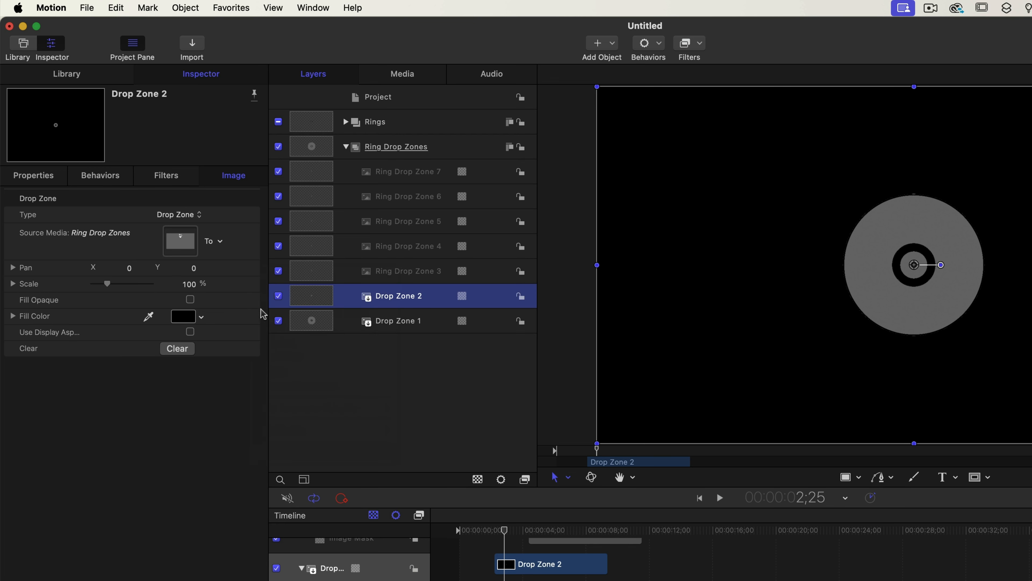
pyautogui.rightClick(254, 284)
pyautogui.click(329, 475)
# Set Ring Drop Zone 3's type to Drop Zone and publish its Pan parameter
pyautogui.click(408, 271)
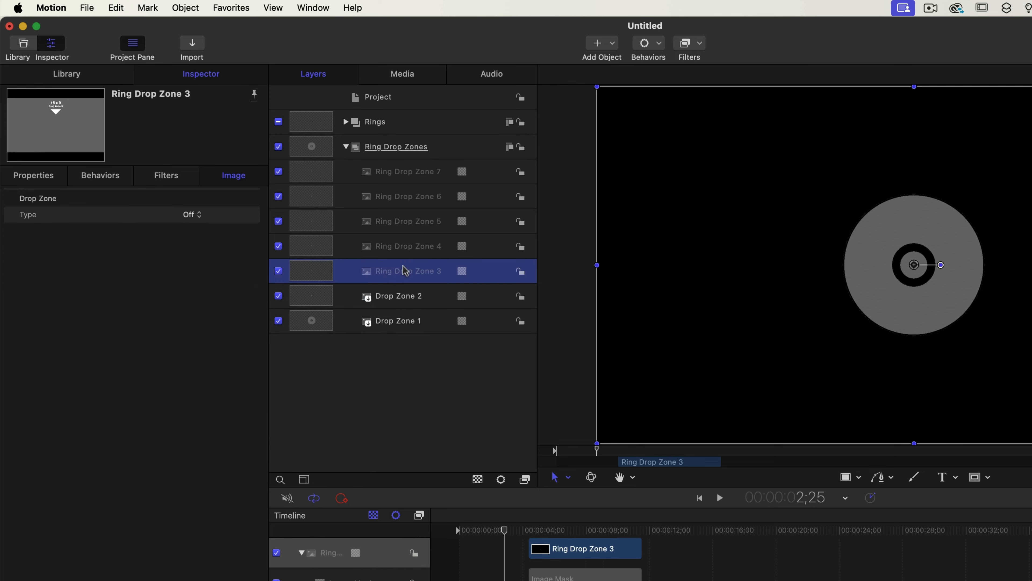
pyautogui.click(194, 215)
pyautogui.click(196, 230)
pyautogui.click(253, 268)
pyautogui.click(301, 452)
# Set Ring Drop Zone 4's type to Drop Zone and publish its Scale parameter
pyautogui.click(366, 246)
pyautogui.click(194, 215)
pyautogui.click(197, 230)
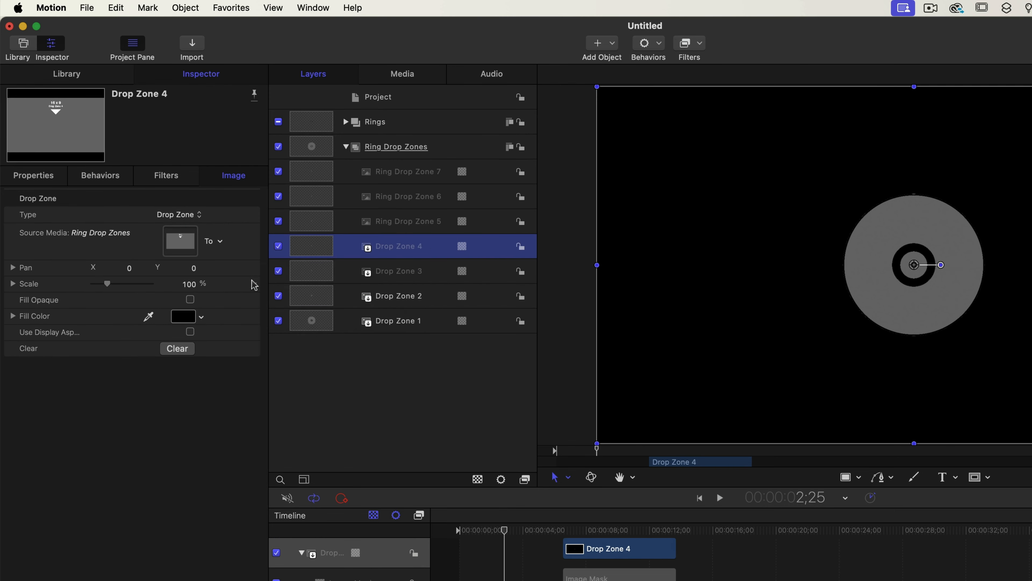
pyautogui.click(253, 283)
pyautogui.click(301, 472)
# Set Ring Drop Zone 5's type to Drop Zone and publish its Pan parameter
pyautogui.click(407, 221)
pyautogui.click(199, 215)
pyautogui.click(197, 230)
pyautogui.click(254, 267)
pyautogui.click(311, 464)
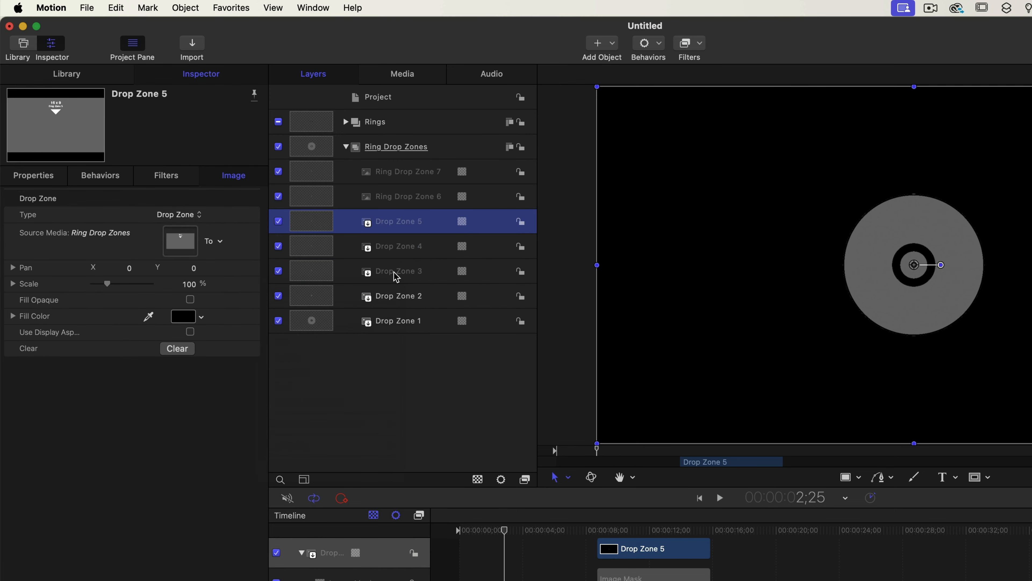
# Set Ring Drop Zone 6's type to Drop Zone and publish its Scale parameter
pyautogui.click(402, 197)
pyautogui.click(196, 215)
pyautogui.click(198, 230)
pyautogui.click(254, 282)
pyautogui.click(298, 447)
# Set Ring Drop Zone 7's type to Drop Zone and play the project from 2;25 to about 14;20 to preview the masked rings
pyautogui.click(391, 164)
pyautogui.click(170, 205)
pyautogui.click(198, 229)
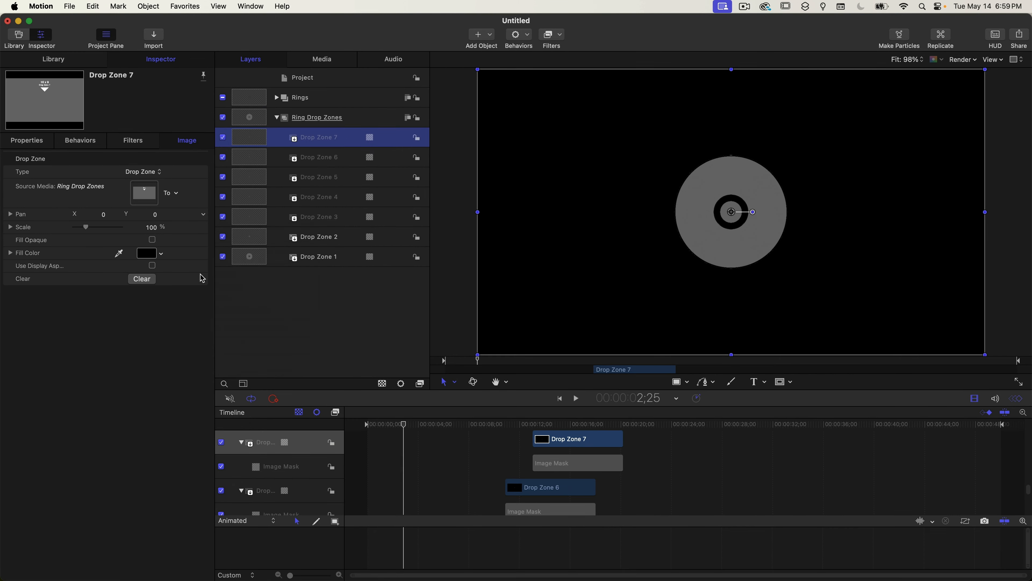
pyautogui.press('space')
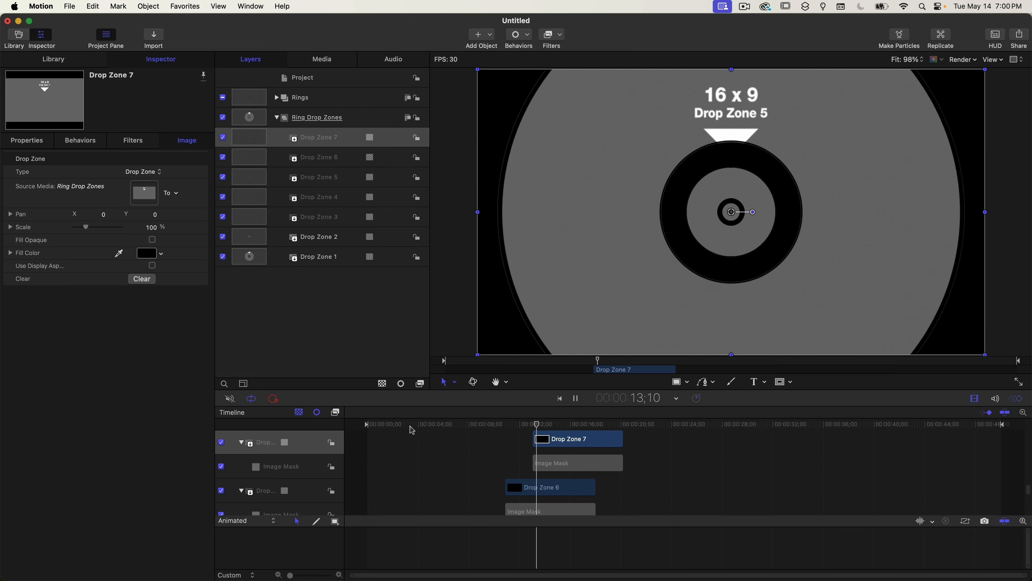
pyautogui.press('space')
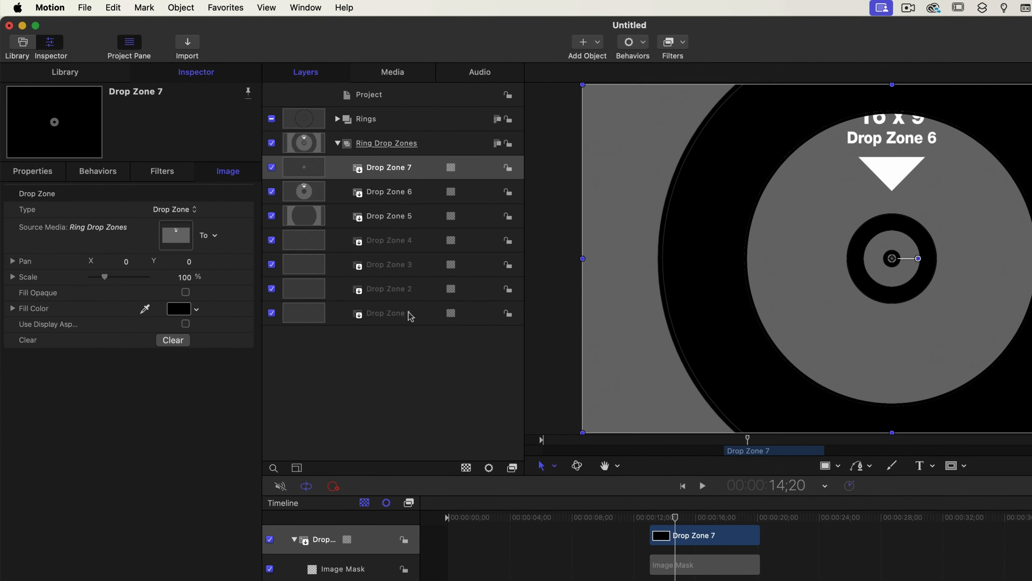
# Add a Fade In/Fade Out behavior to Drop Zone 1 and set its Fade Out Time to 0
pyautogui.click(334, 257)
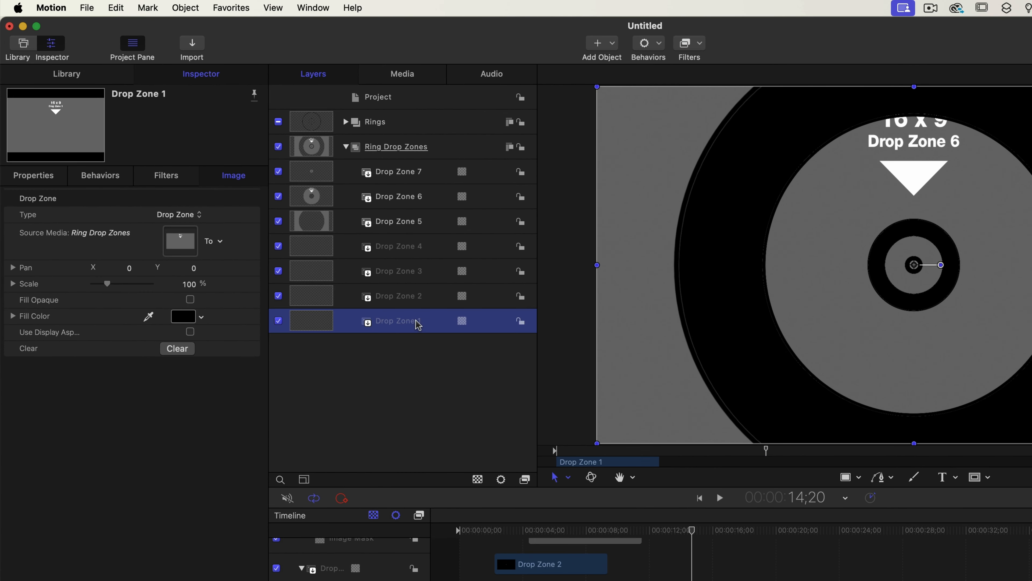
pyautogui.click(660, 45)
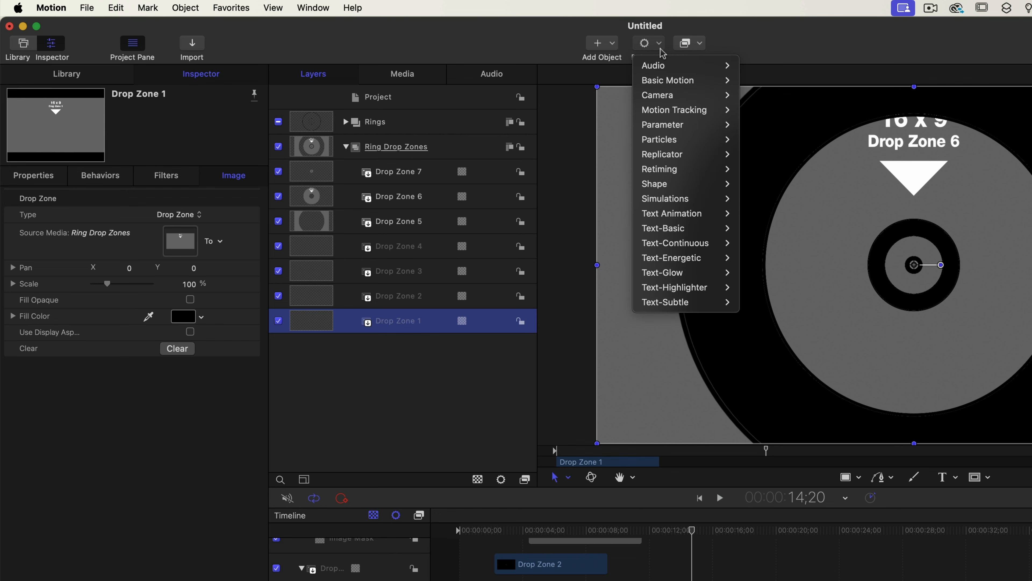
pyautogui.moveTo(675, 80)
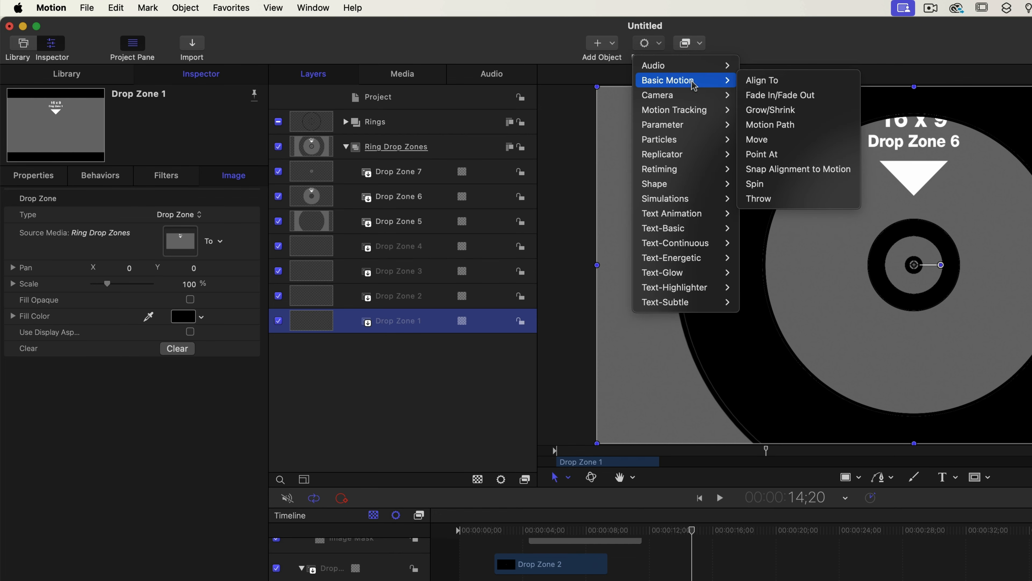
pyautogui.click(787, 97)
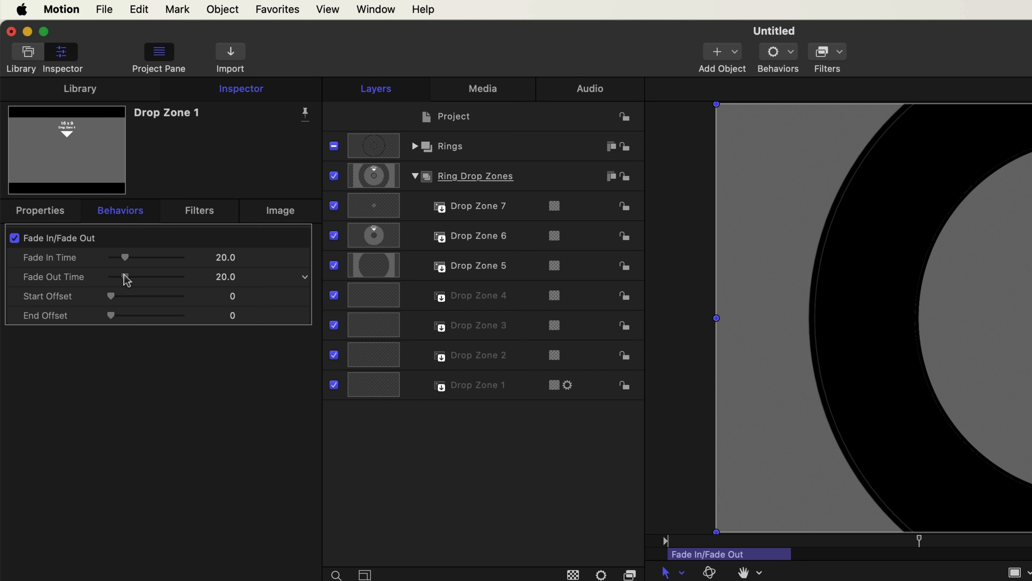
pyautogui.moveTo(128, 280); pyautogui.dragTo(96, 283)
# Copy Drop Zone 1's Fade In/Fade Out behavior onto Drop Zone 2
pyautogui.press('super+c')
pyautogui.click(486, 362)
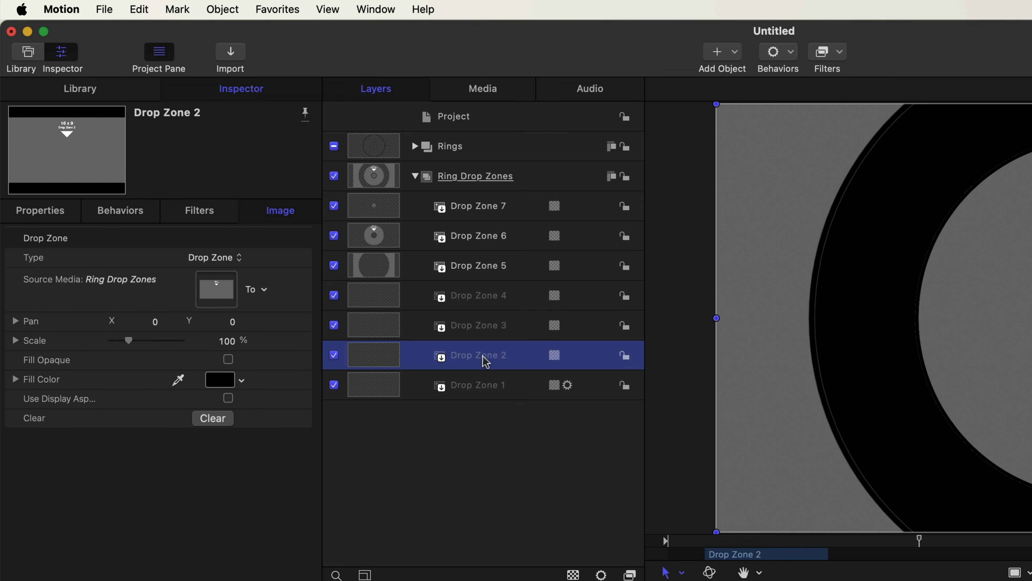
pyautogui.press('super+v')
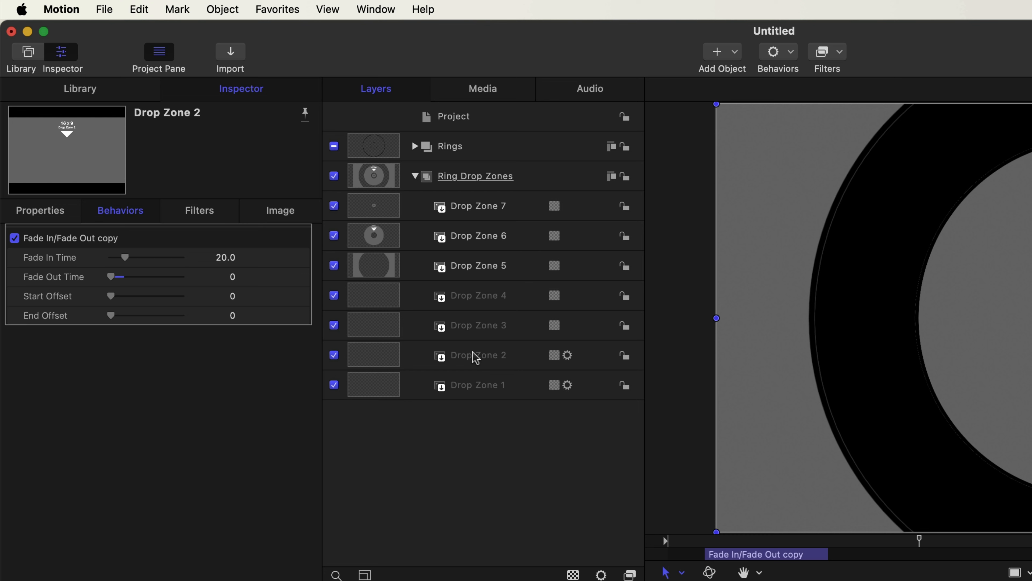
# Paste the copied Fade In/Fade Out behavior onto Drop Zones 3, 4, 5, 6 and 7
pyautogui.click(480, 332)
pyautogui.press('super+v')
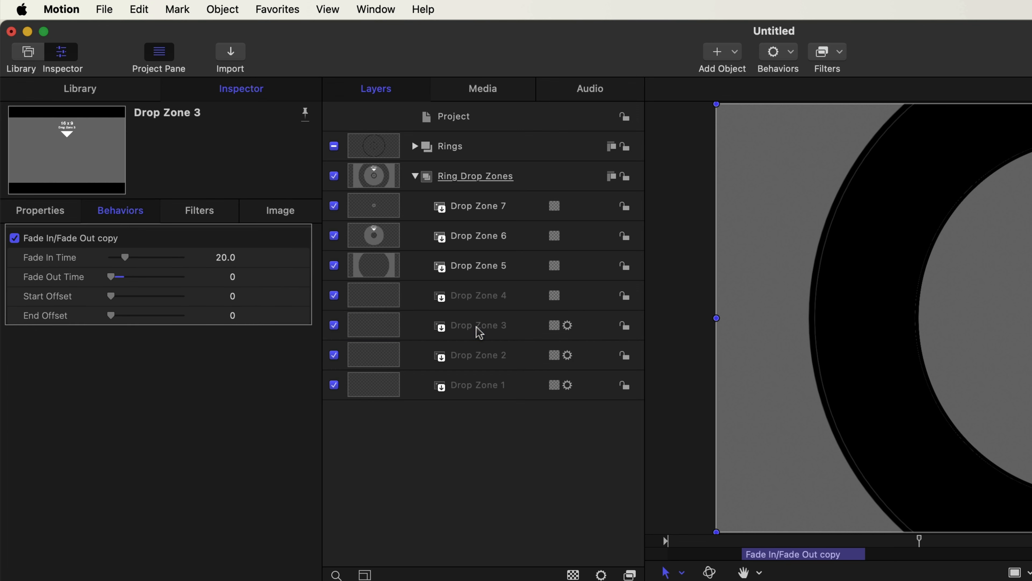
pyautogui.click(488, 300)
pyautogui.press('super+v')
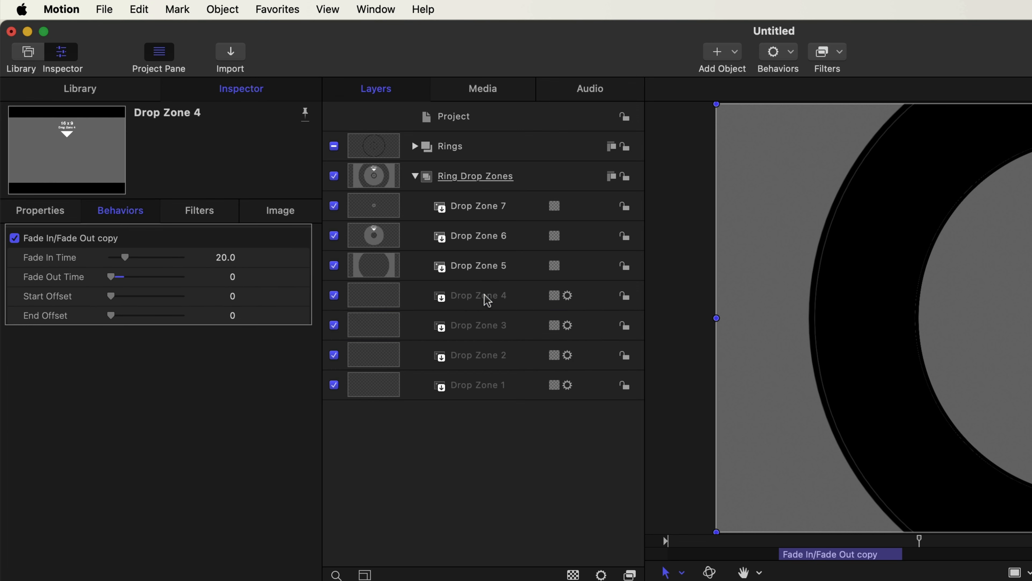
pyautogui.click(493, 274)
pyautogui.press('super+v')
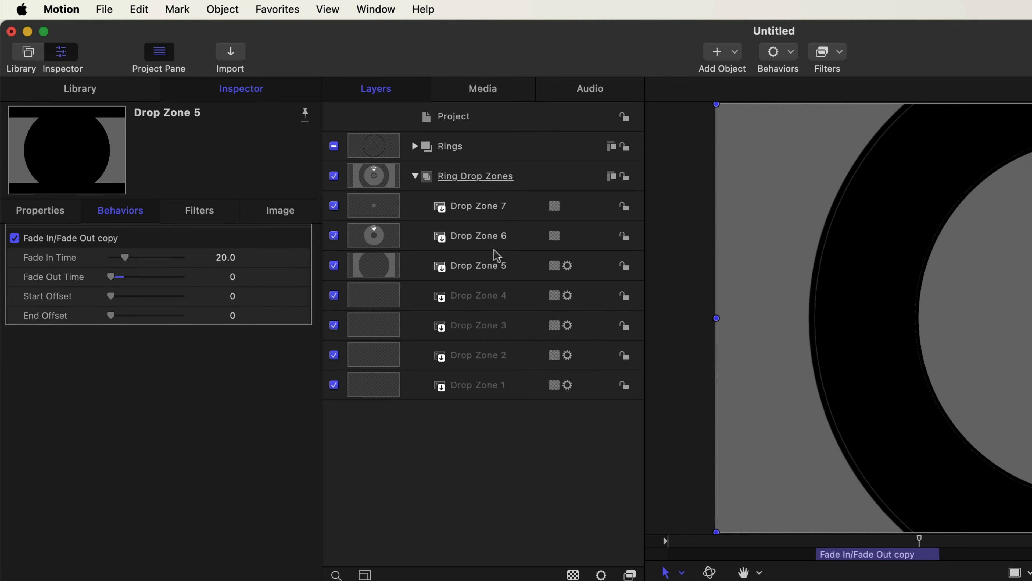
pyautogui.click(492, 244)
pyautogui.press('super+v')
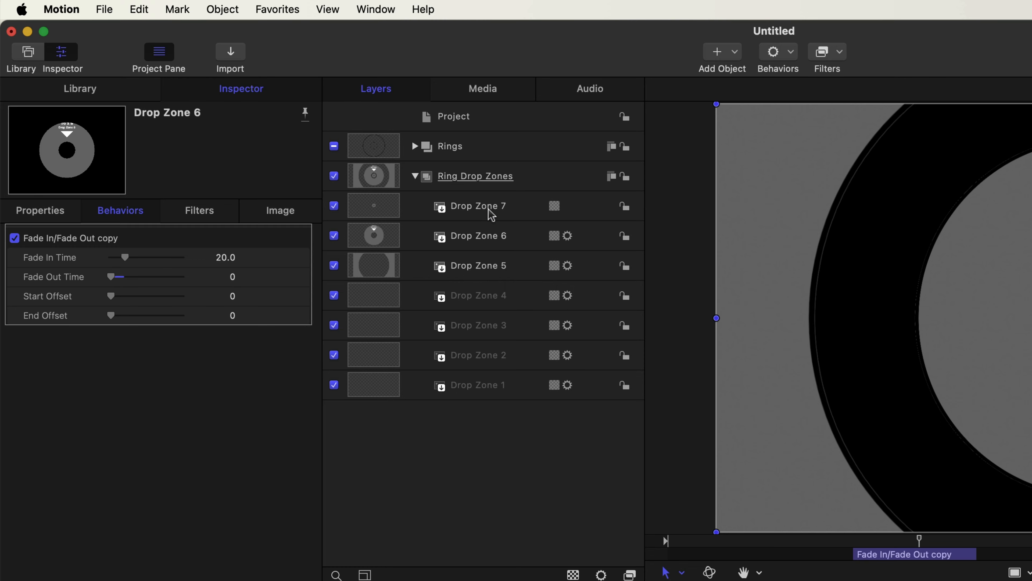
pyautogui.click(489, 211)
pyautogui.press('super+v')
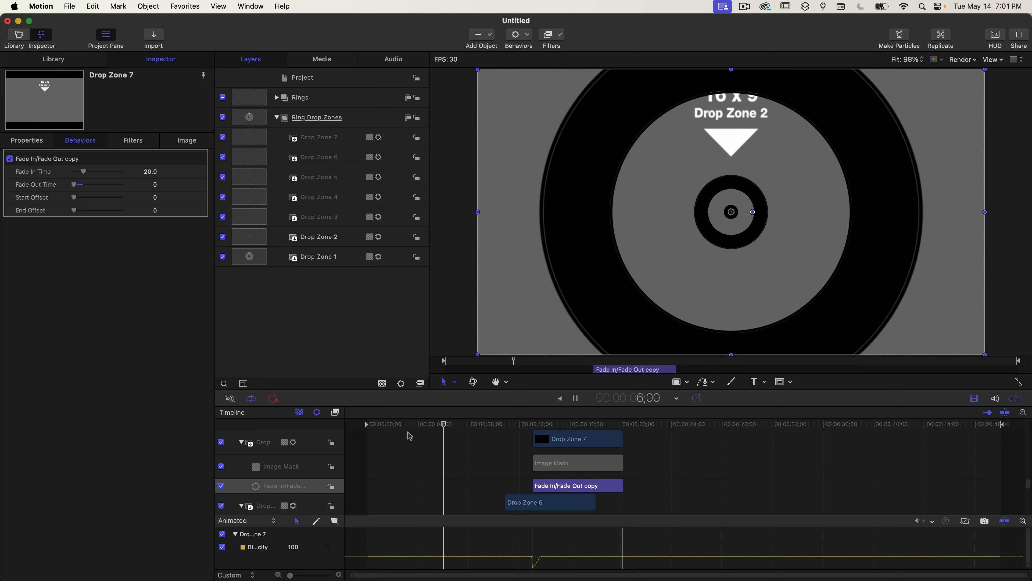
# Preview the fading drop zones with nothing selected, and park the playhead at 13;20
pyautogui.click(417, 447)
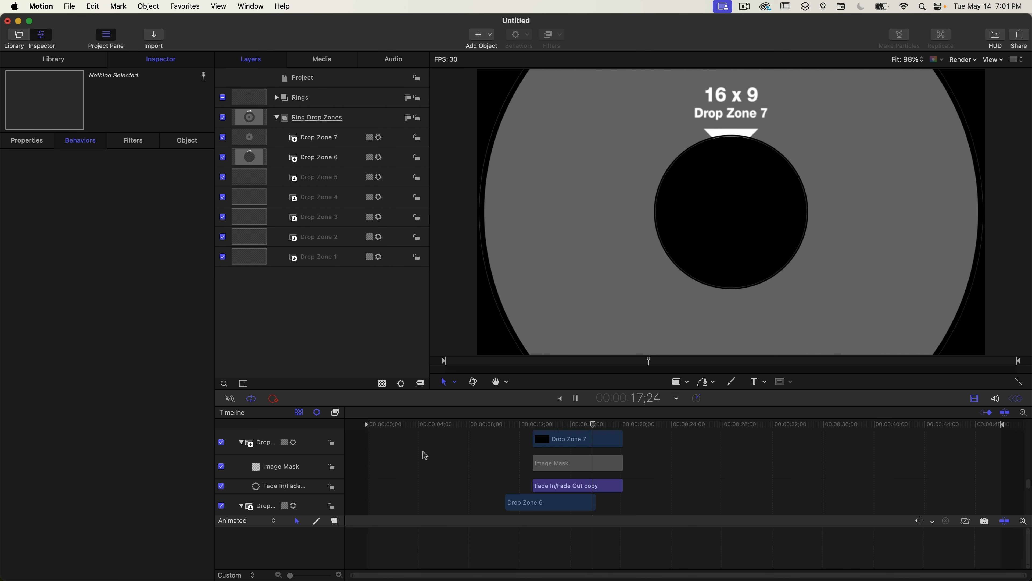
pyautogui.press('space')
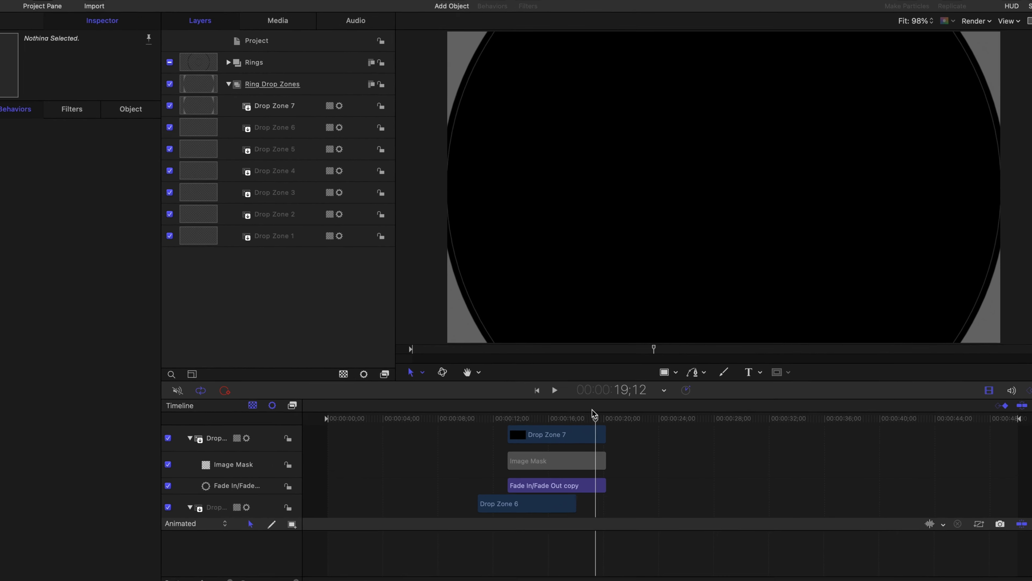
pyautogui.moveTo(614, 423); pyautogui.dragTo(588, 422)
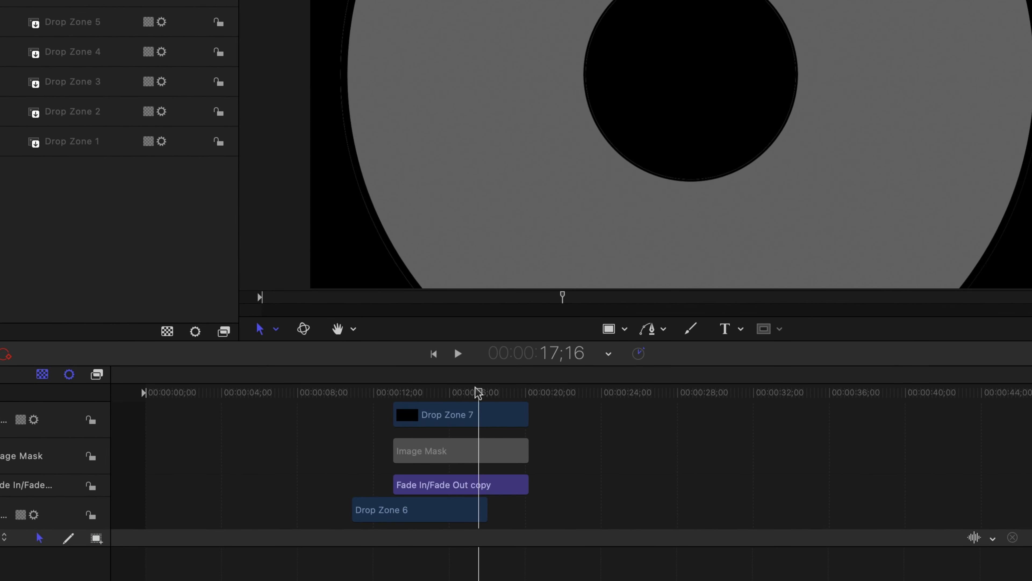
pyautogui.moveTo(478, 393); pyautogui.dragTo(408, 388)
pyautogui.moveTo(405, 381); pyautogui.dragTo(405, 382)
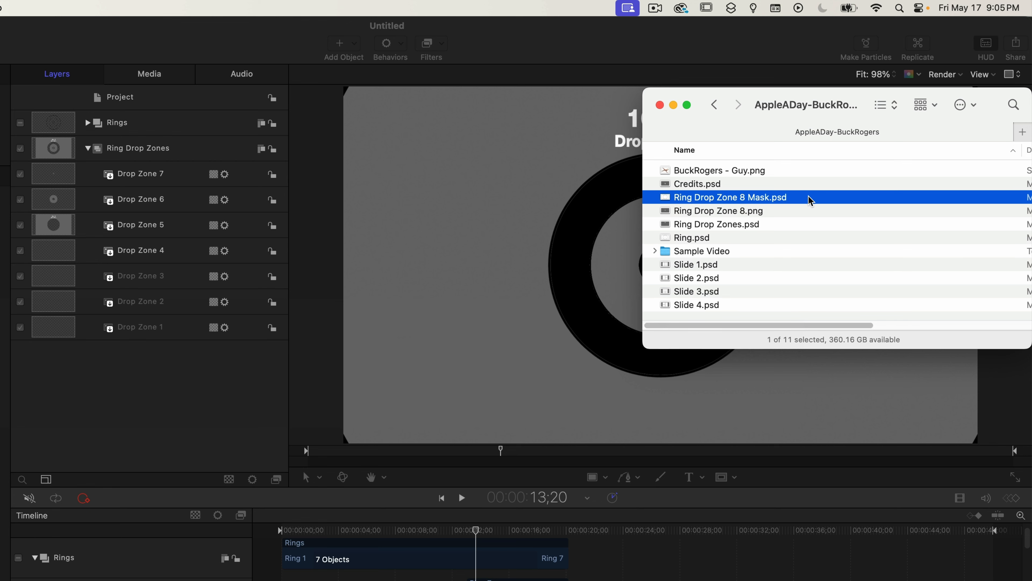
# Import Ring Drop Zone 8 Mask.psd from the Finder with its Border and Mask layers, and rename its parent group Drop Zone 8
pyautogui.moveTo(810, 200); pyautogui.dragTo(229, 442)
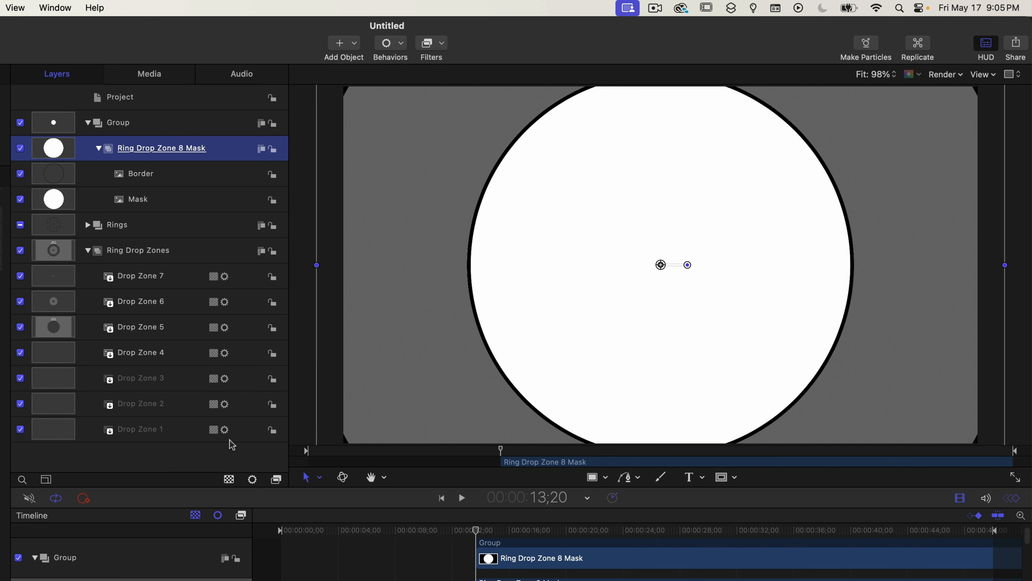
pyautogui.doubleClick(131, 130)
pyautogui.write('Drop')
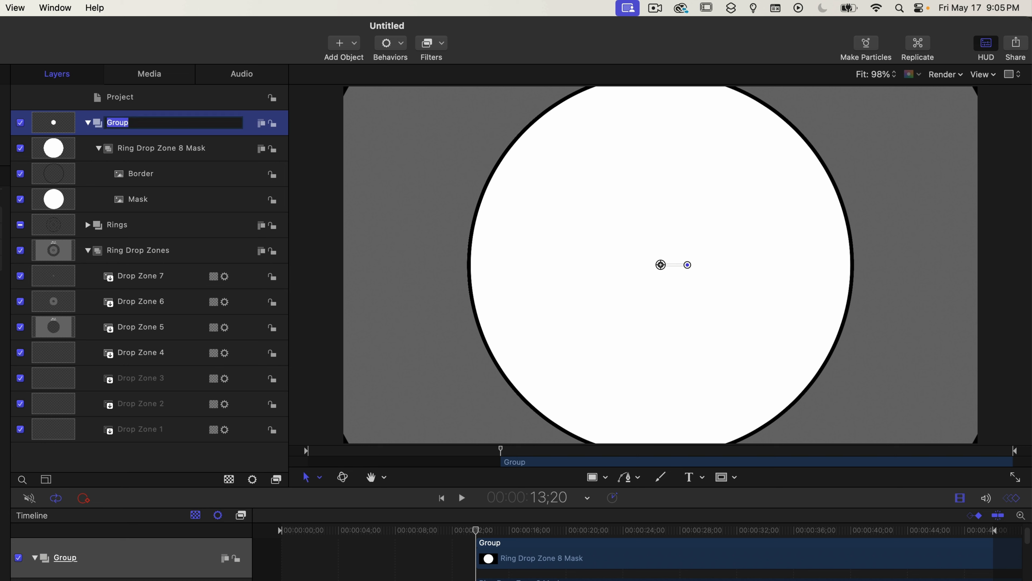
pyautogui.write(' Zone 8')
pyautogui.press('Return')
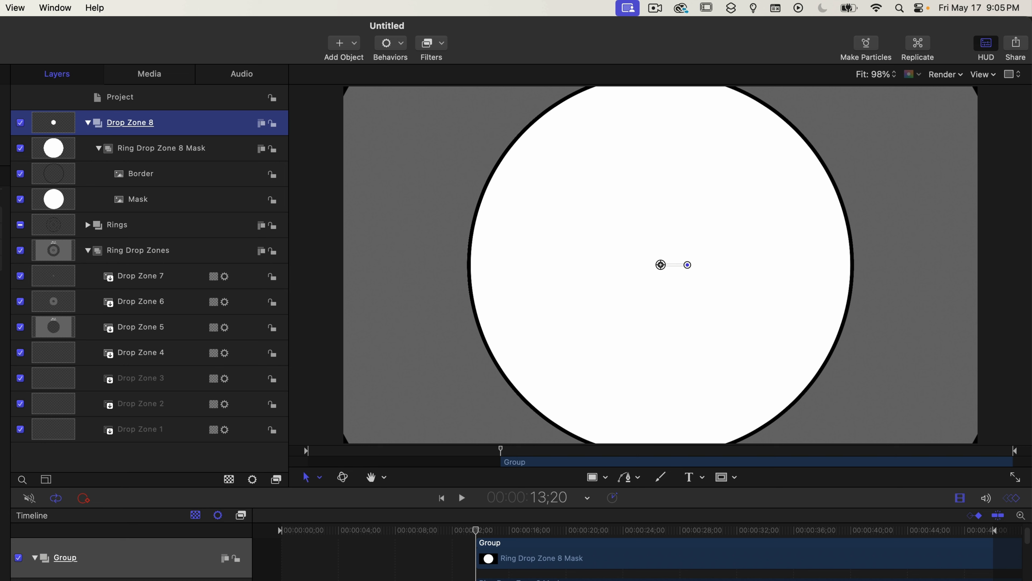
# Move the Drop Zone 8 group below Ring Drop Zones and import Ring Drop Zone 8.png into it beneath the mask group
pyautogui.moveTo(141, 124); pyautogui.dragTo(96, 443)
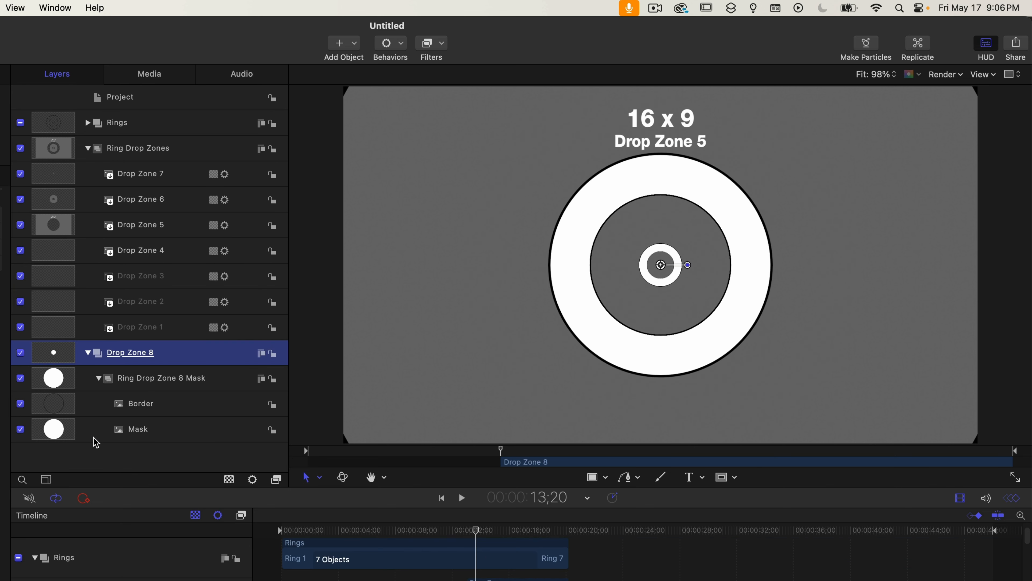
pyautogui.press('super+Tab')
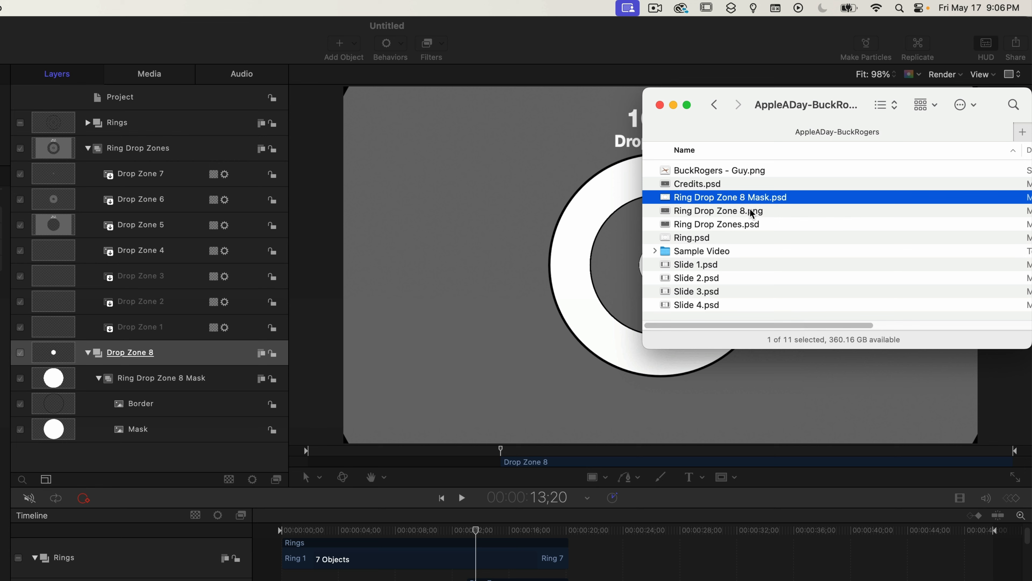
pyautogui.moveTo(752, 214); pyautogui.dragTo(103, 445)
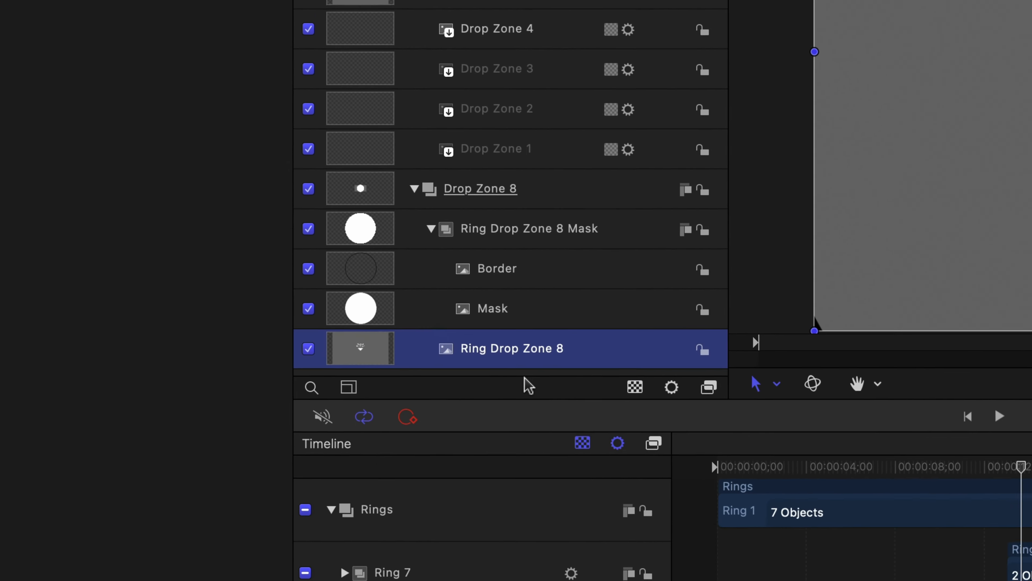
# Set the Scale of the Ring Drop Zone 8 Mask group to 0.3%
pyautogui.click(497, 315)
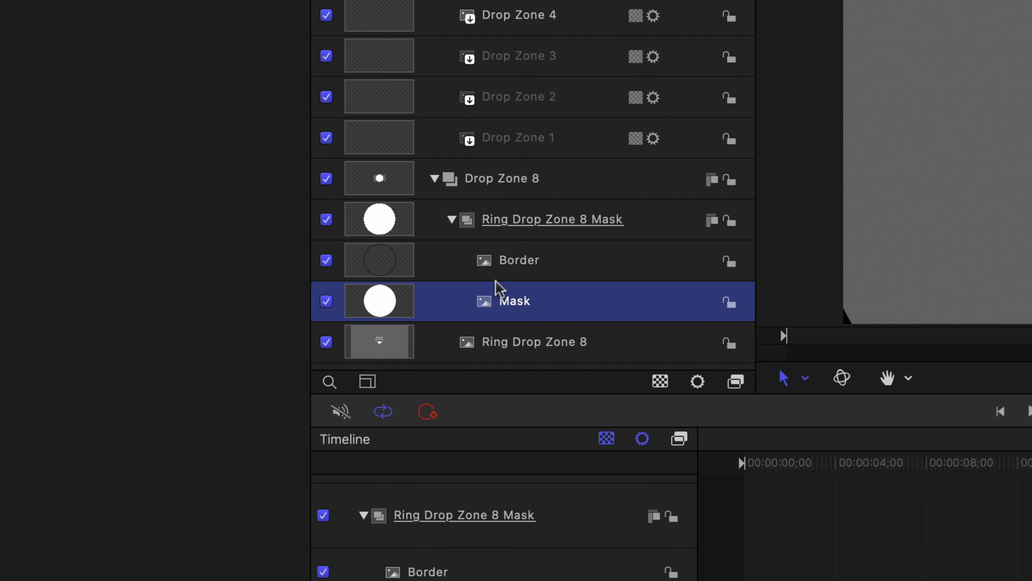
pyautogui.click(537, 269)
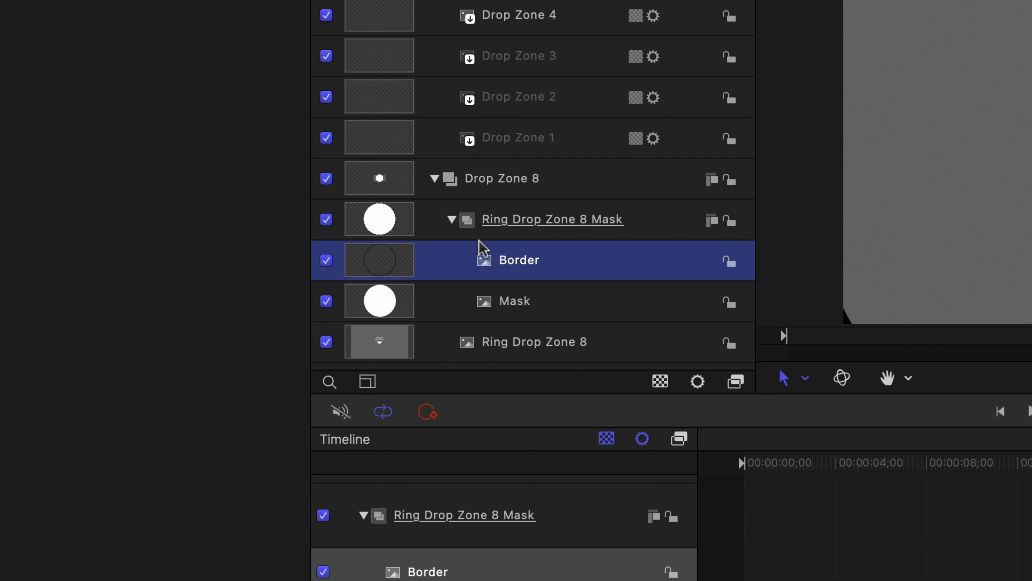
pyautogui.click(555, 224)
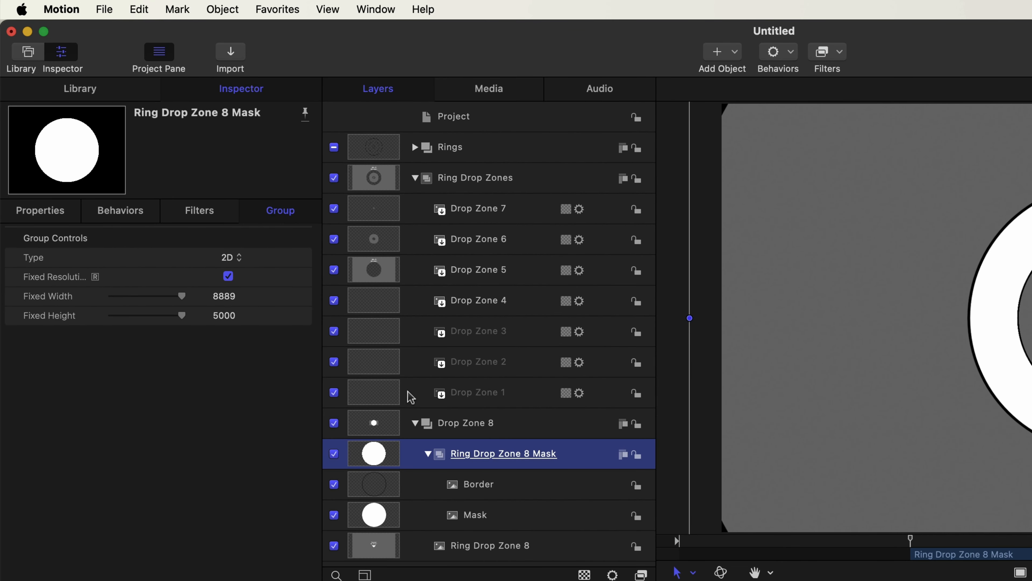
pyautogui.click(48, 216)
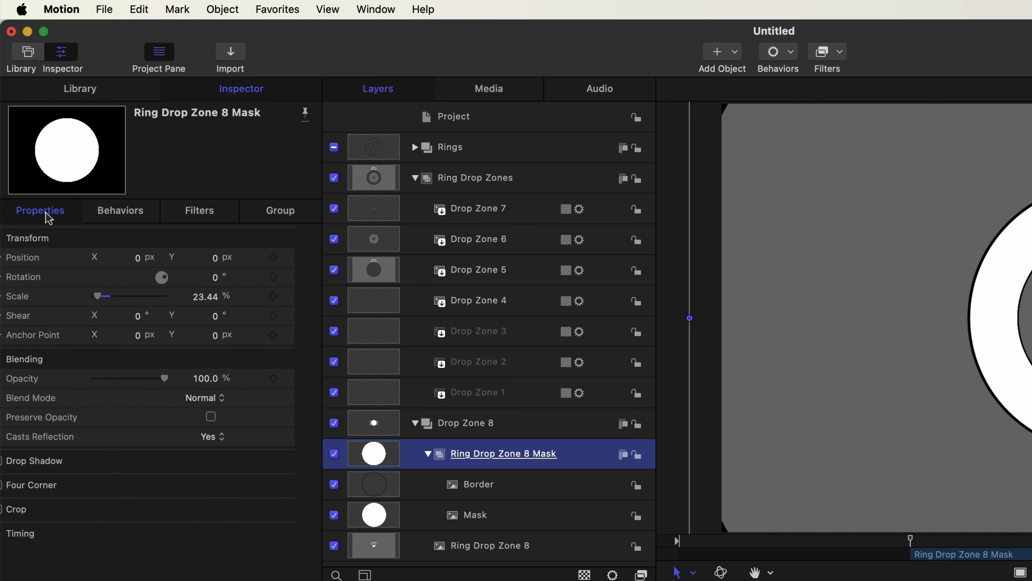
pyautogui.click(224, 298)
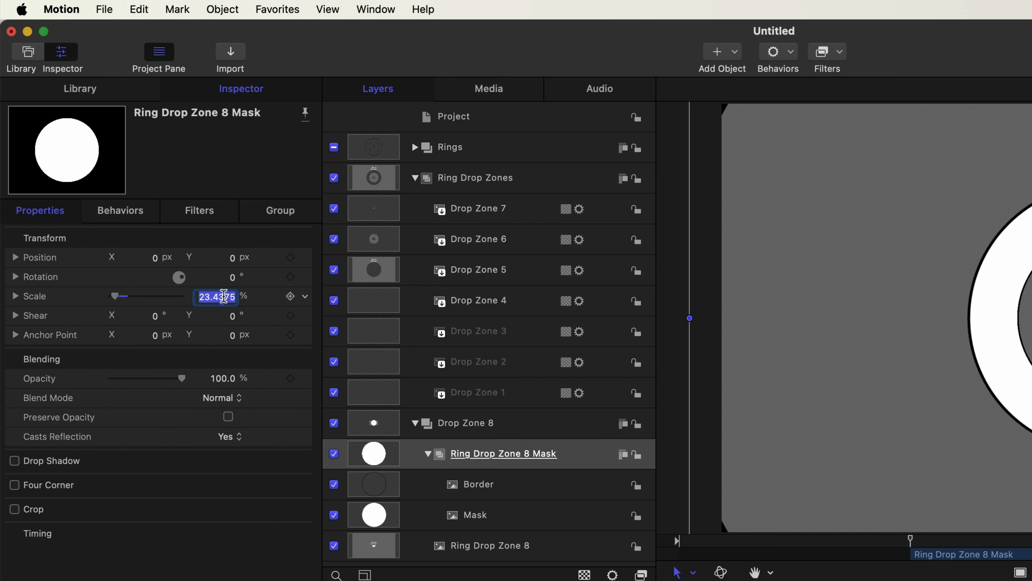
pyautogui.write('0.3')
pyautogui.press('Return')
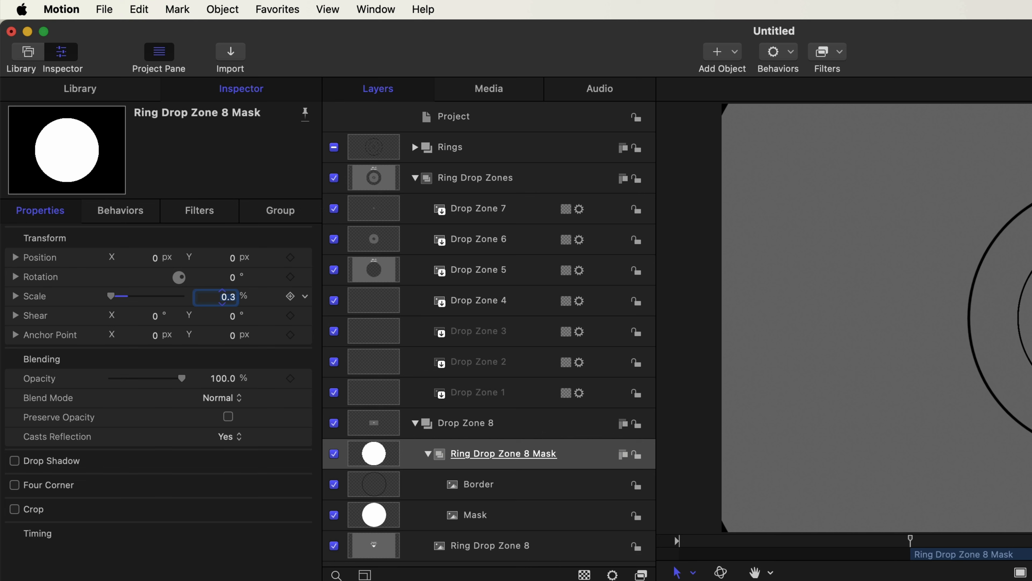
# Copy Ring 1's Fade In/Fade Out and Grow/Shrink behaviors onto the Ring Drop Zone 8 Mask group
pyautogui.click(416, 148)
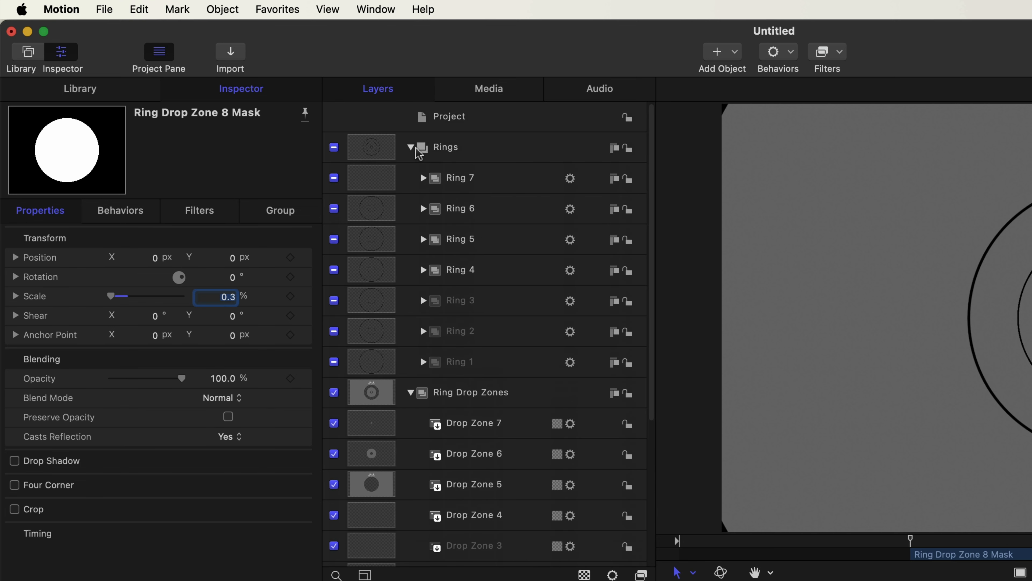
pyautogui.click(458, 371)
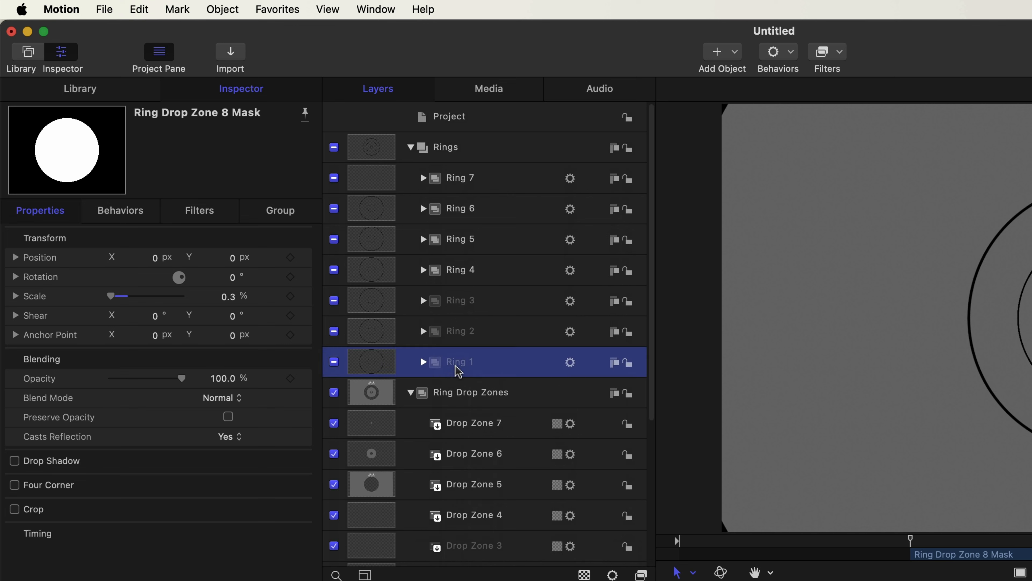
pyautogui.click(136, 213)
pyautogui.click(127, 243)
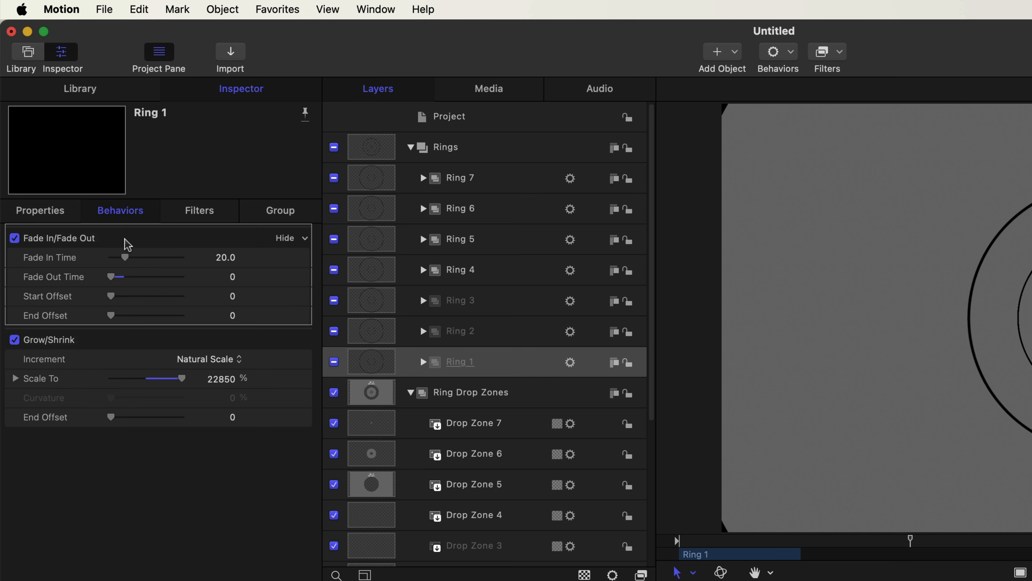
pyautogui.click(133, 346)
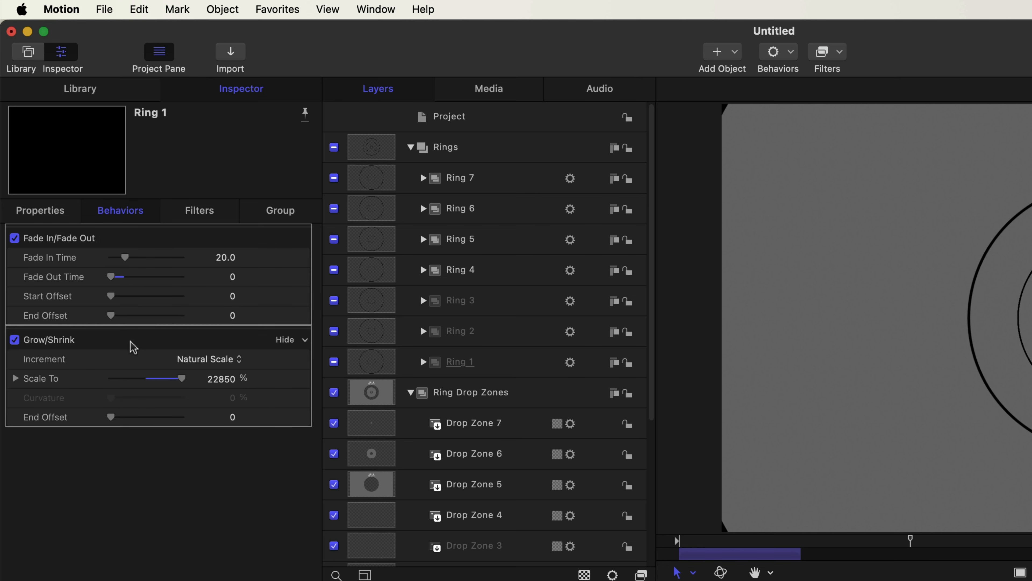
pyautogui.press('super+c')
pyautogui.click(412, 148)
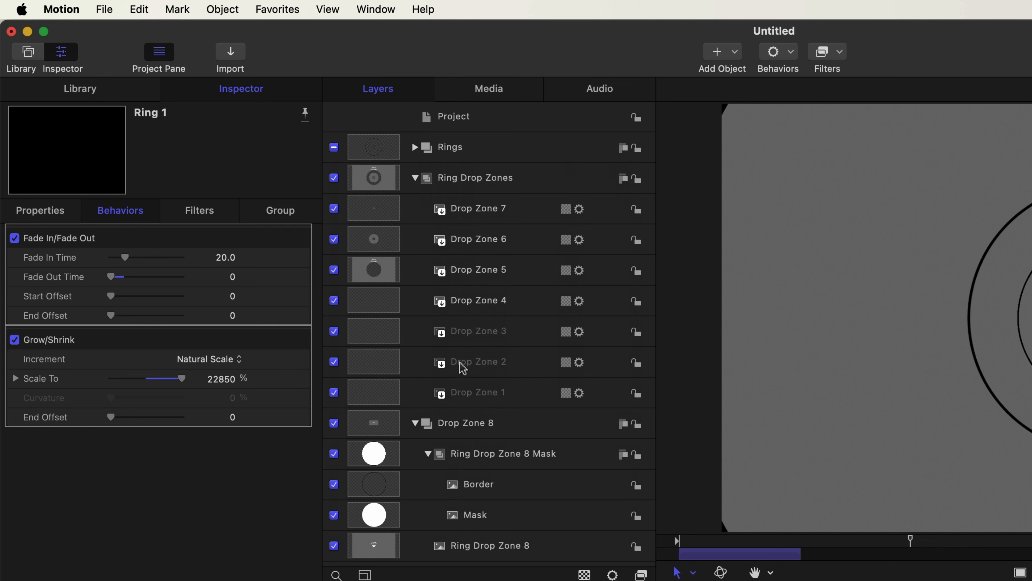
pyautogui.click(471, 458)
pyautogui.press('super+v')
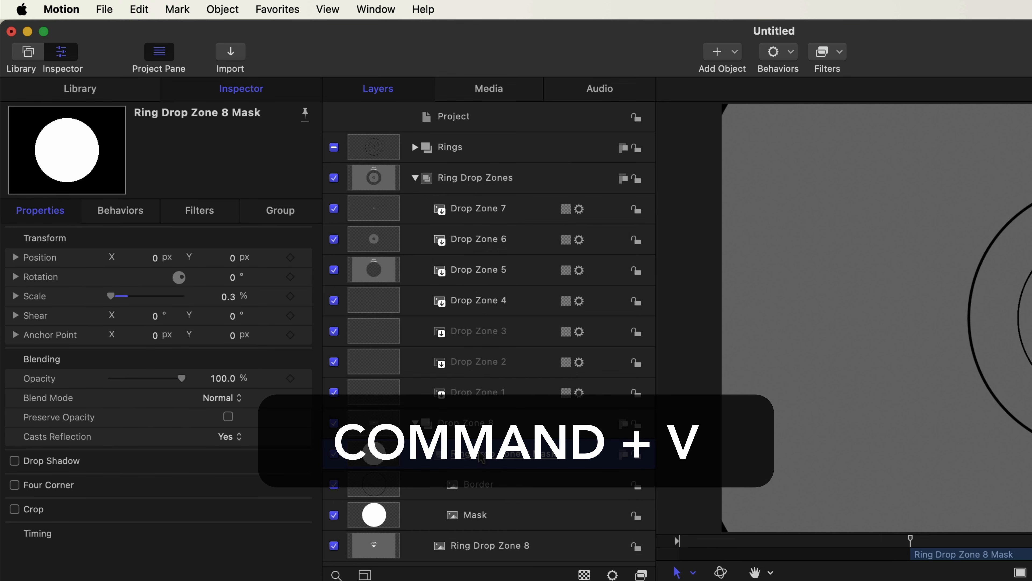
pyautogui.press('super+v')
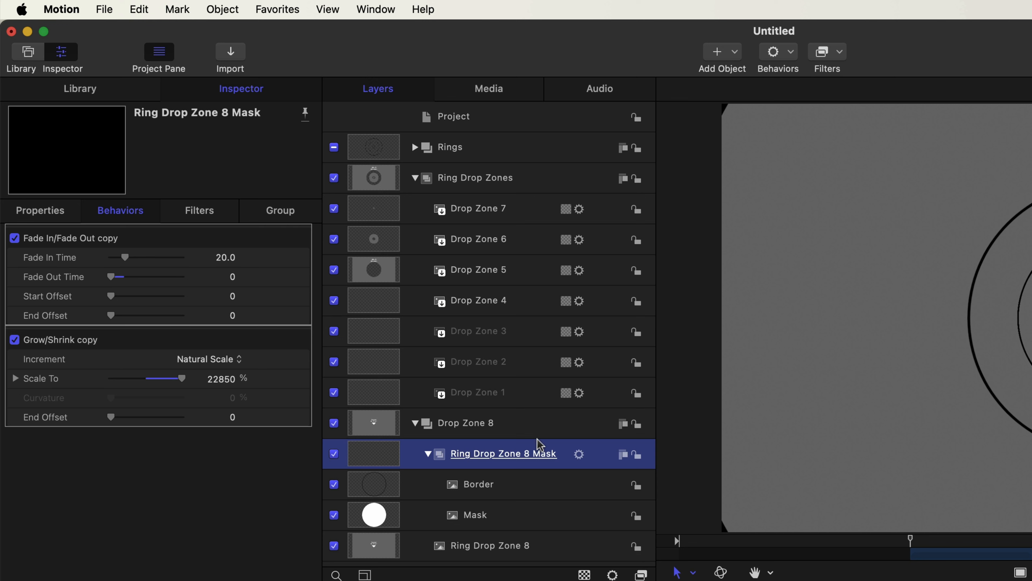
# Add an image mask to the Ring Drop Zone 8 image and assign the Mask layer as its source
pyautogui.click(428, 454)
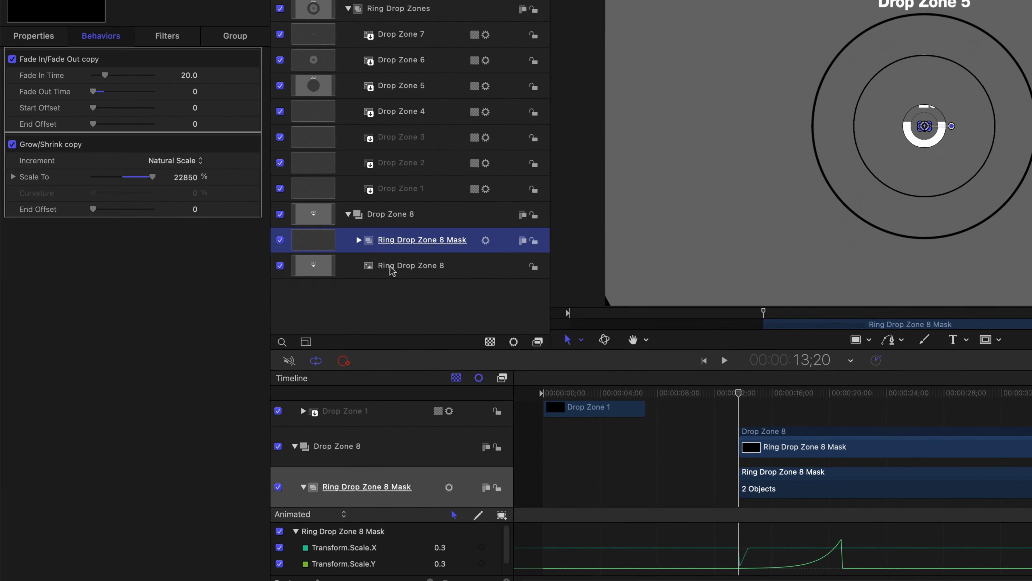
pyautogui.click(423, 271)
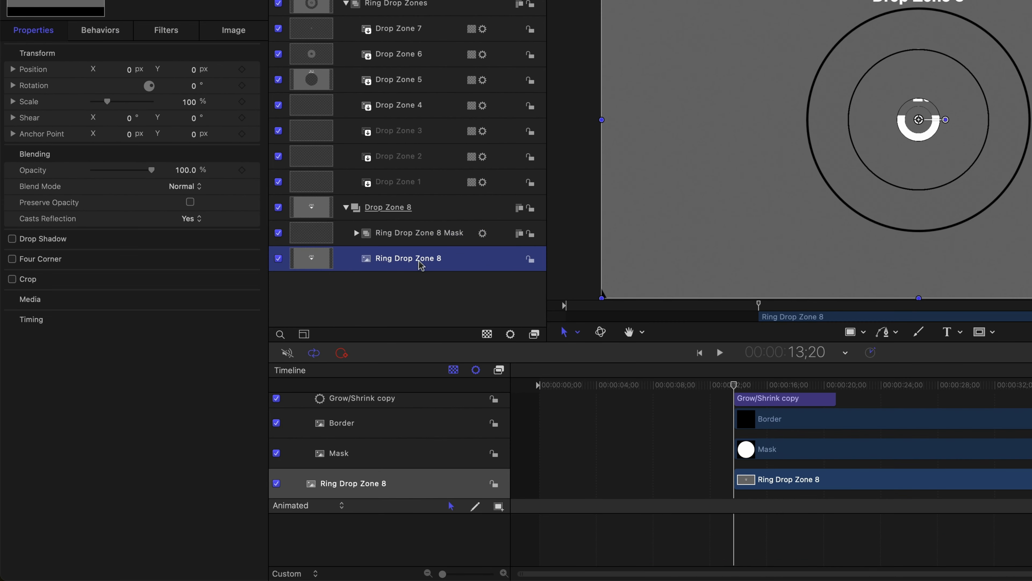
pyautogui.rightClick(489, 260)
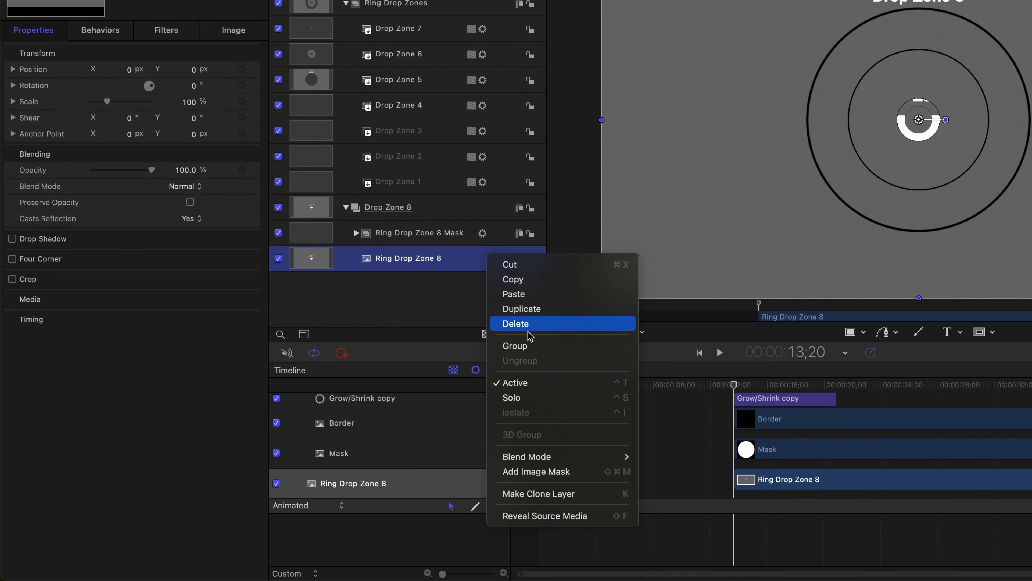
pyautogui.click(595, 472)
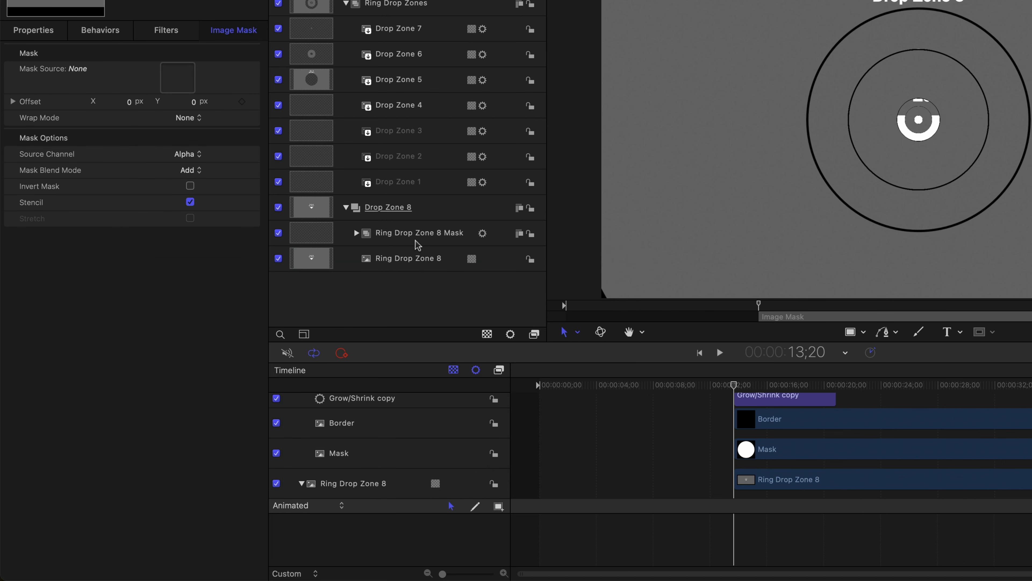
pyautogui.click(356, 233)
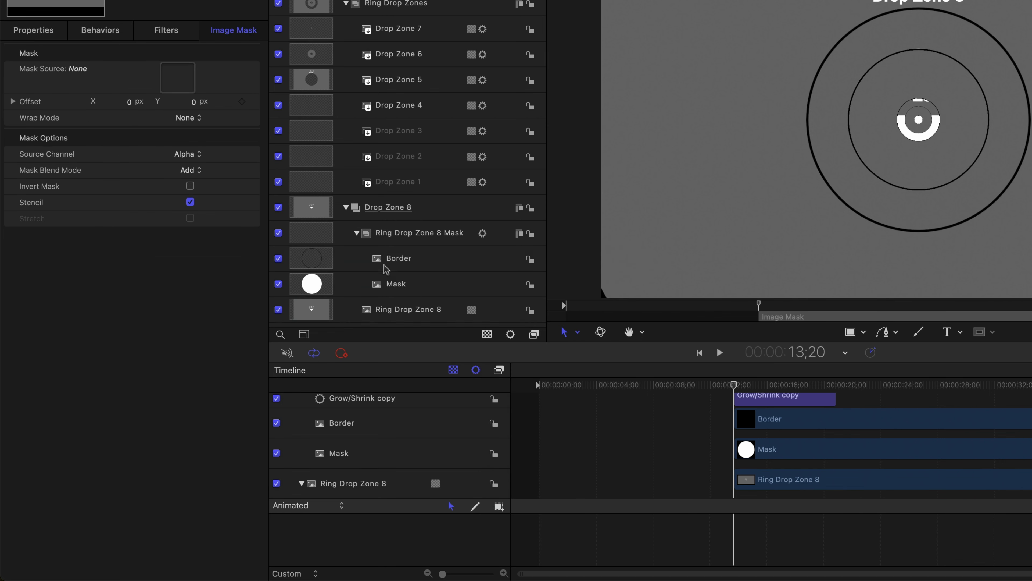
pyautogui.moveTo(422, 292); pyautogui.dragTo(181, 82)
# Collapse the Ring Drop Zone 8 Mask group and play the project from 13;20 to preview the masked eighth drop zone
pyautogui.click(366, 233)
pyautogui.click(357, 232)
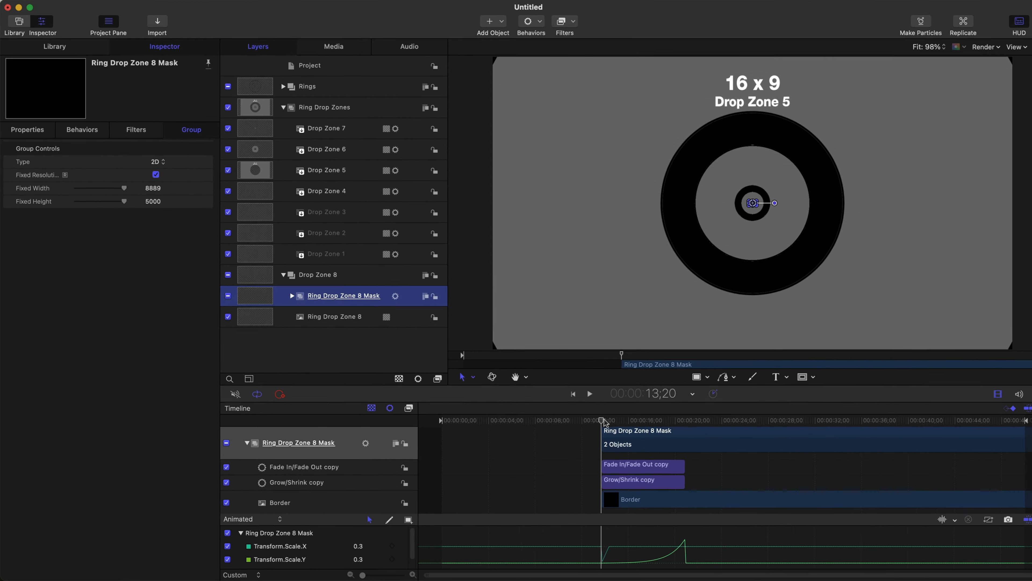
pyautogui.press('space')
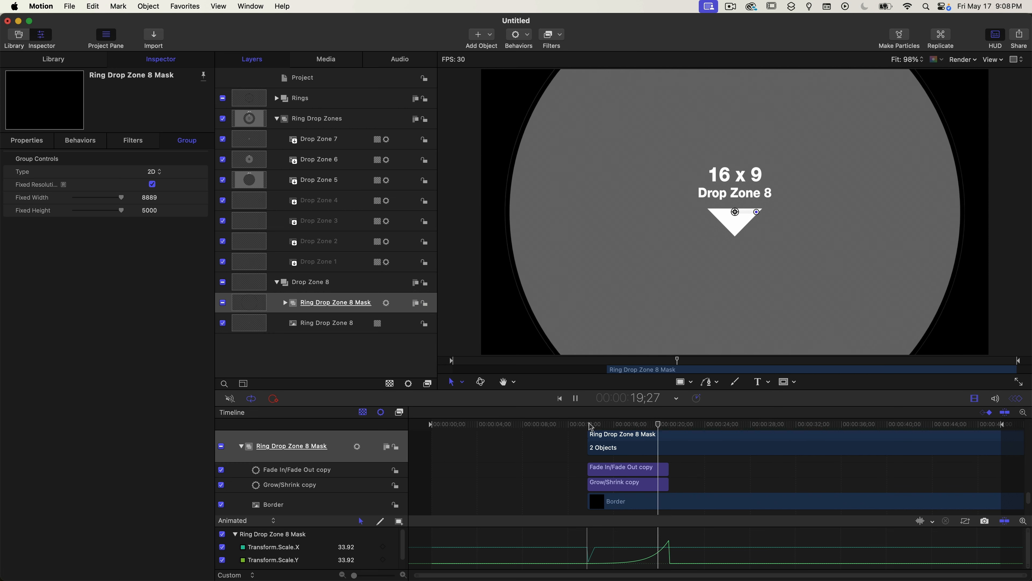
# Stop the preview and turn the Ring Drop Zone 8 image into a drop zone
pyautogui.press('space')
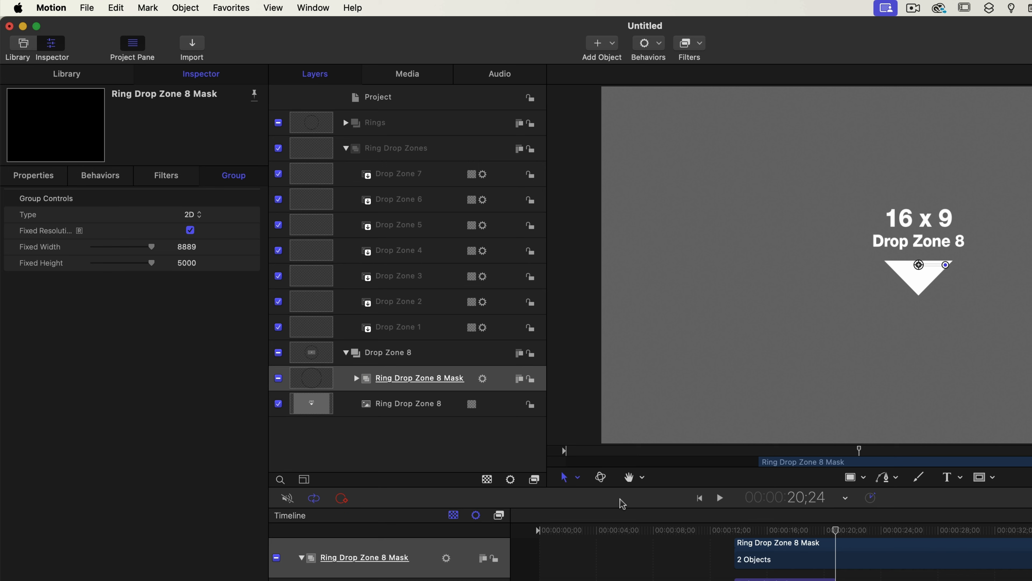
pyautogui.click(405, 408)
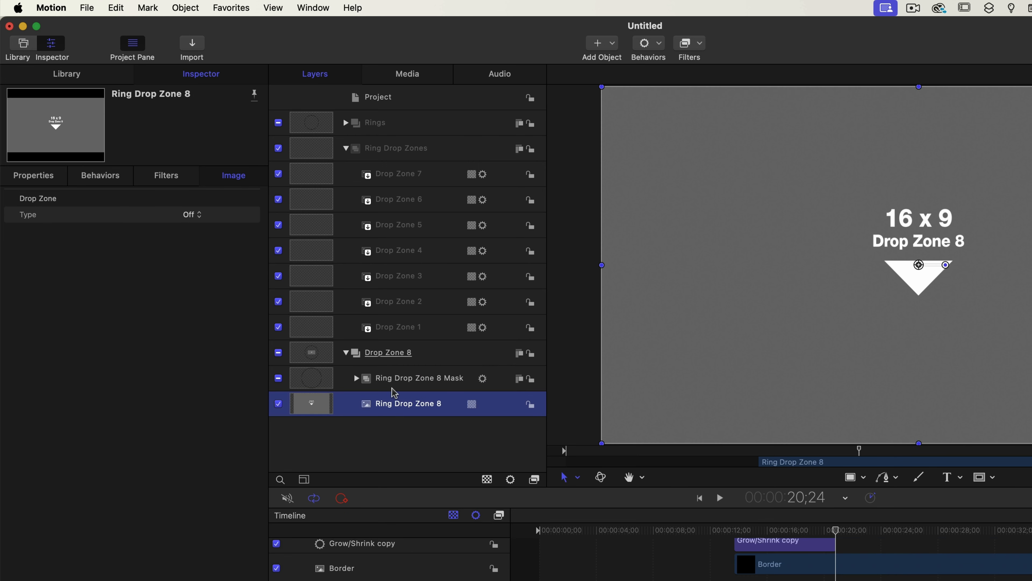
pyautogui.click(202, 216)
pyautogui.click(216, 233)
# Publish the Pan and Scale parameters of Drop Zone 8
pyautogui.click(253, 268)
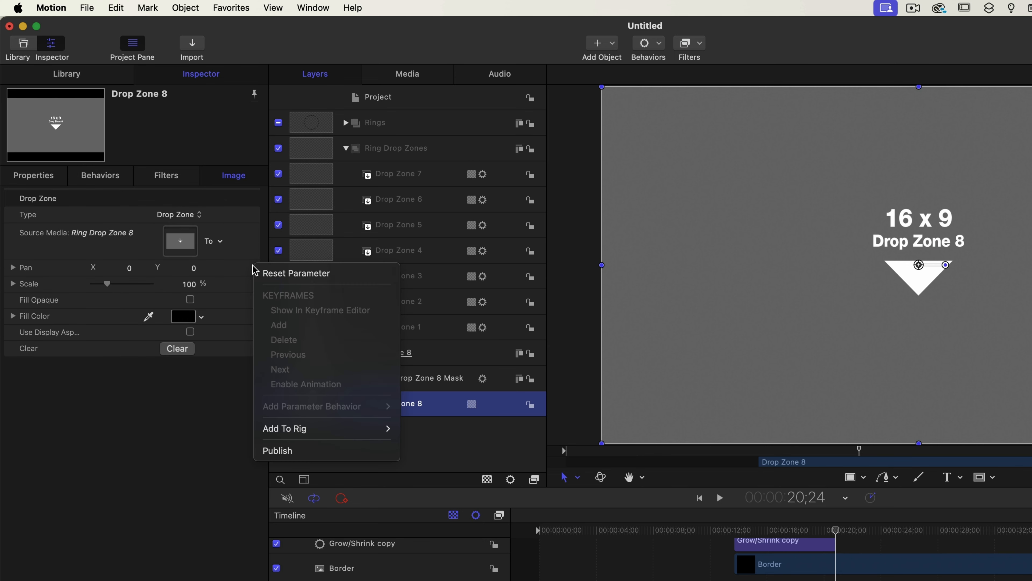
pyautogui.click(344, 451)
pyautogui.click(254, 284)
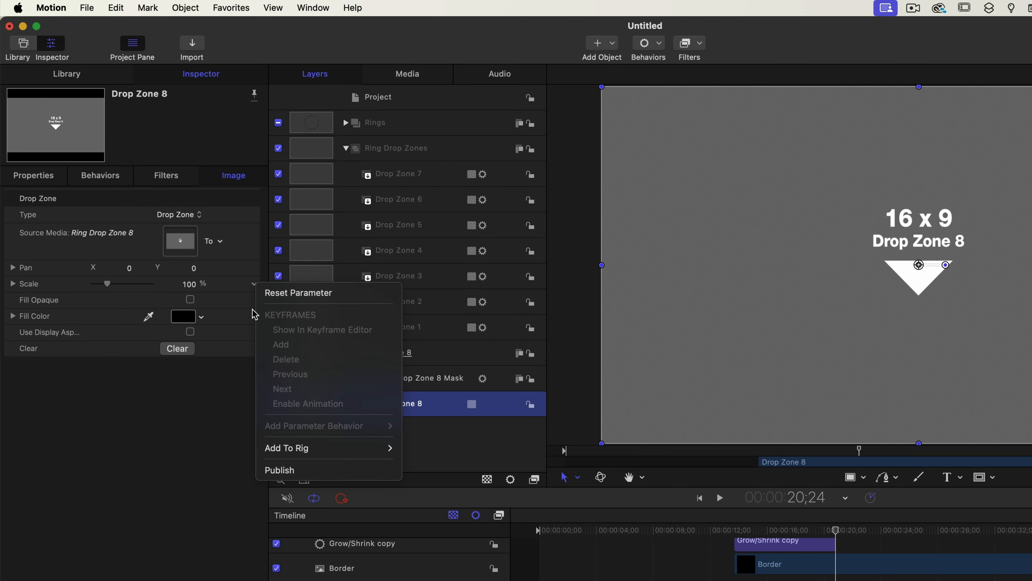
pyautogui.click(349, 471)
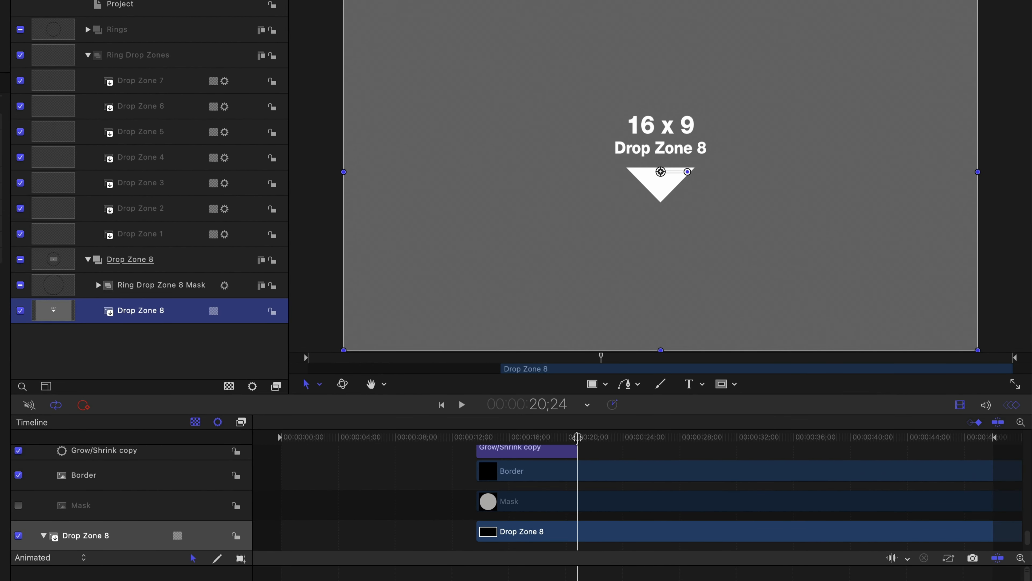
# Trim the end of Drop Zone 8's image mask to 20;25 and scrub past that point to check the full frame
pyautogui.moveTo(577, 436)
pyautogui.mouseDown()
pyautogui.moveTo(590, 437)
pyautogui.moveTo(551, 436)
pyautogui.moveTo(575, 435)
pyautogui.mouseUp()
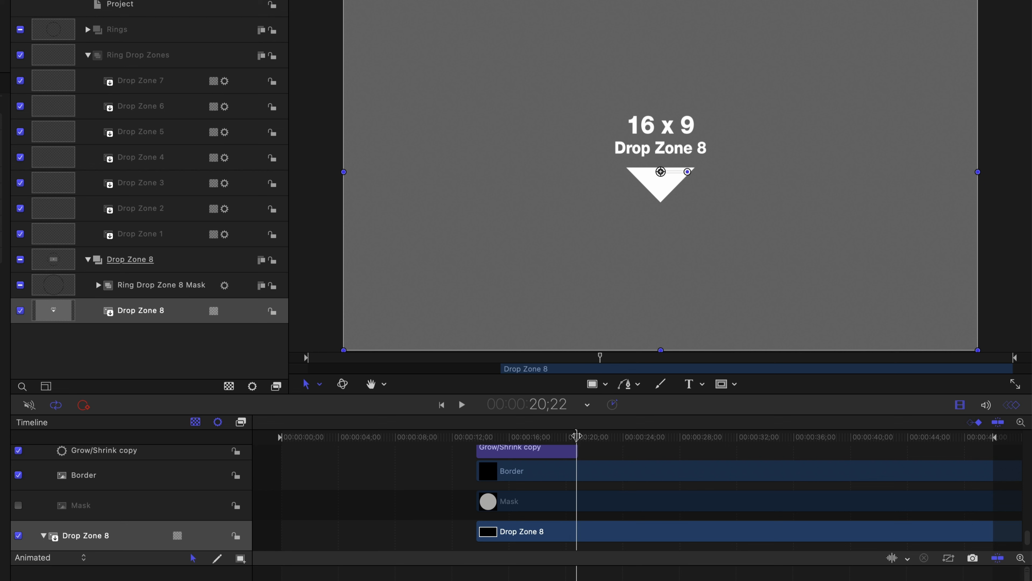
pyautogui.moveTo(576, 436); pyautogui.dragTo(578, 435)
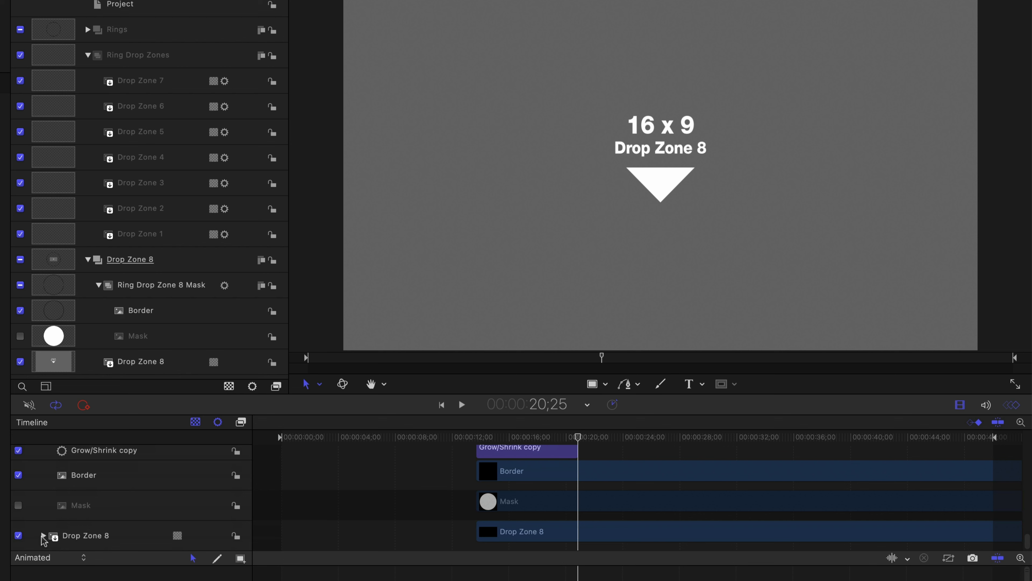
pyautogui.press('super+shift+m')
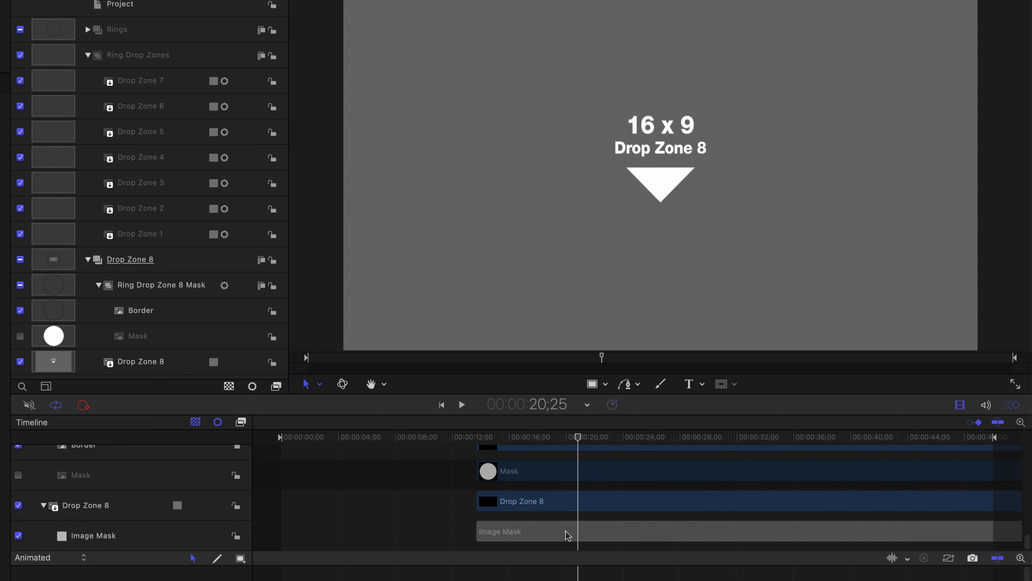
pyautogui.click(567, 535)
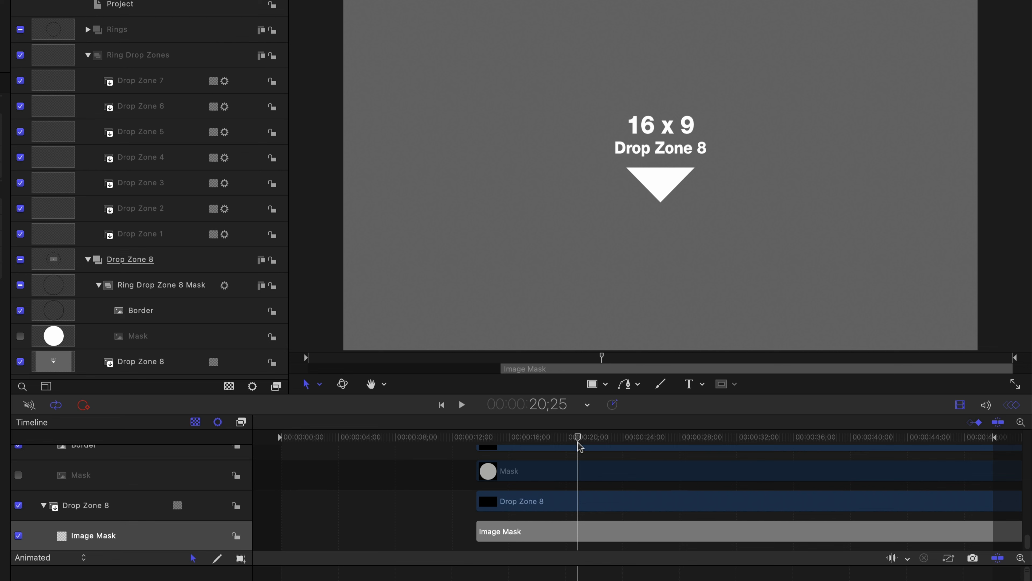
pyautogui.press('o')
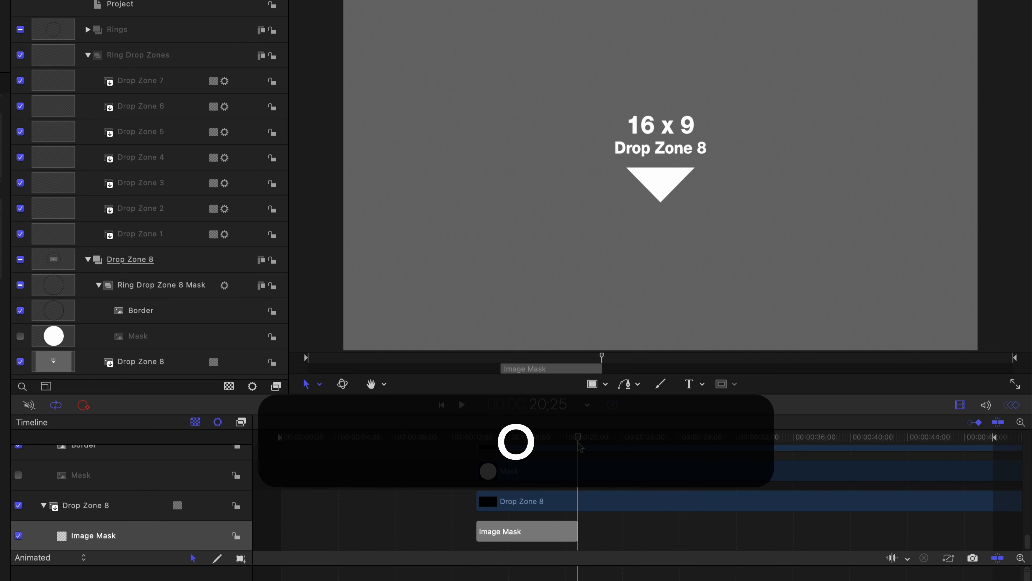
pyautogui.moveTo(580, 446)
pyautogui.mouseDown()
pyautogui.moveTo(567, 443)
pyautogui.moveTo(600, 444)
pyautogui.mouseUp()
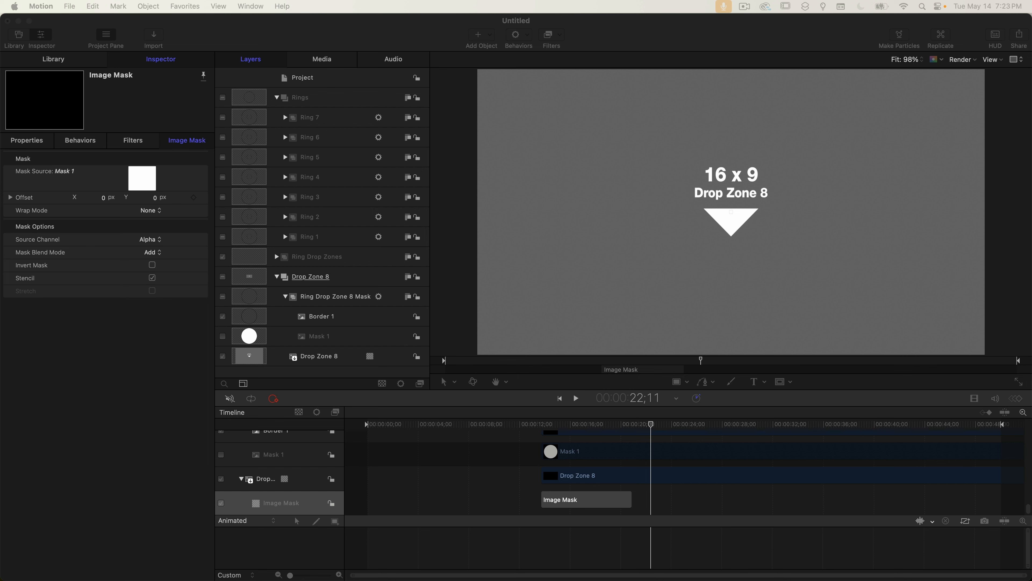
pyautogui.click(653, 428)
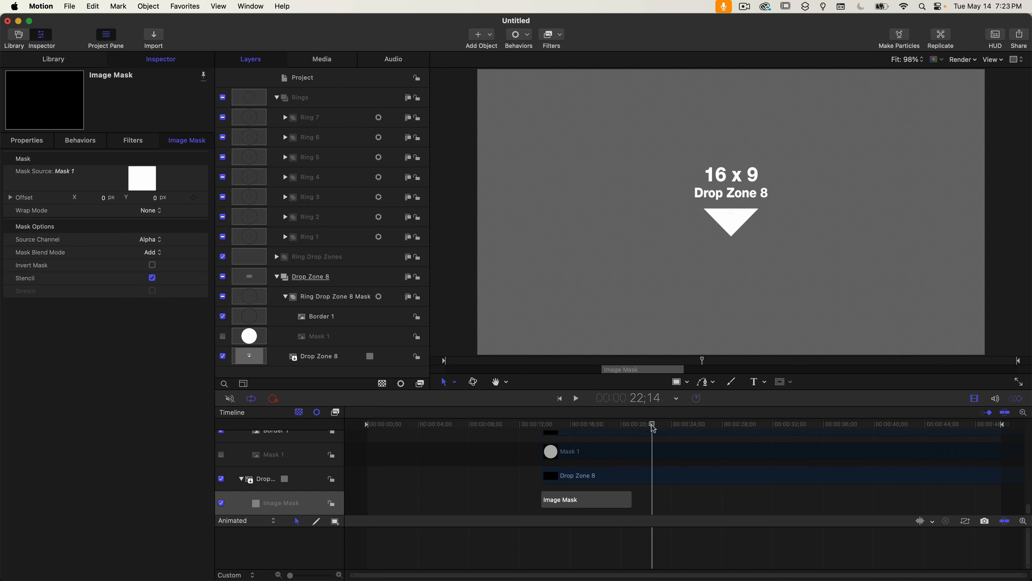
# Return the playhead to the project start and collapse the Drop Zone 8 and Rings groups
pyautogui.moveTo(653, 428); pyautogui.dragTo(366, 423)
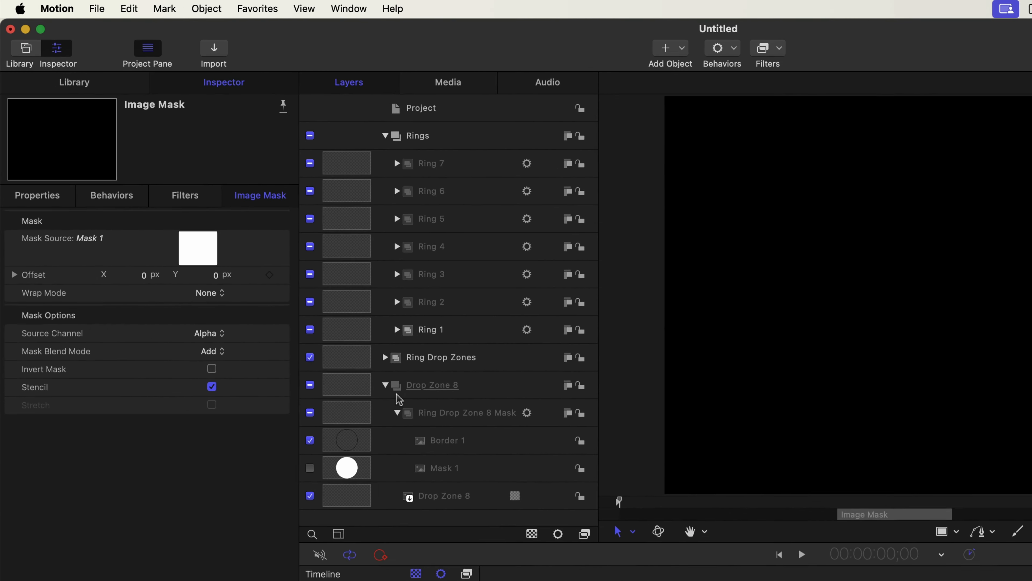
pyautogui.click(385, 385)
pyautogui.click(386, 136)
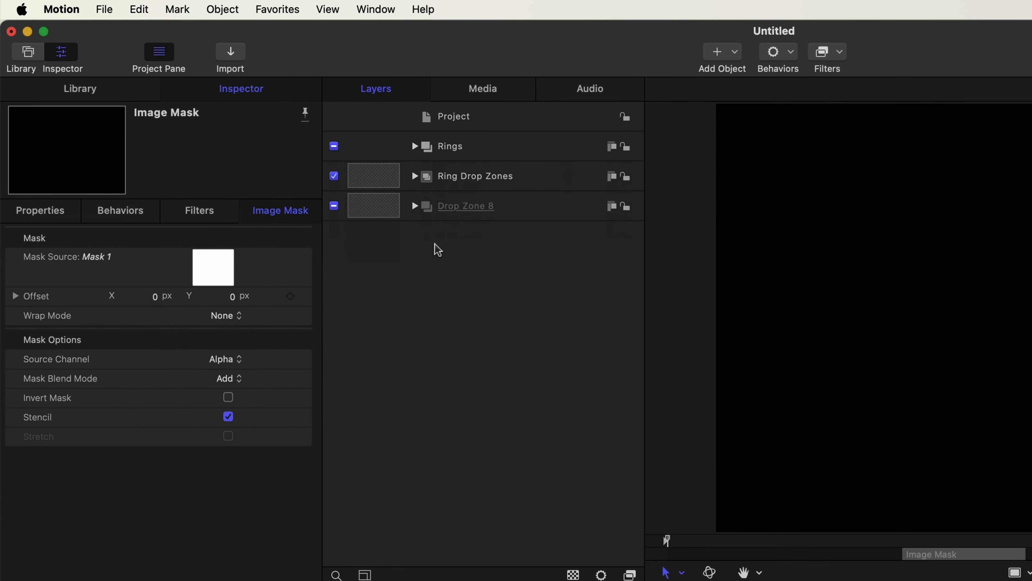
# Create a new group named Gold Ring Effect and place it below the Drop Zone 8 group
pyautogui.rightClick(435, 277)
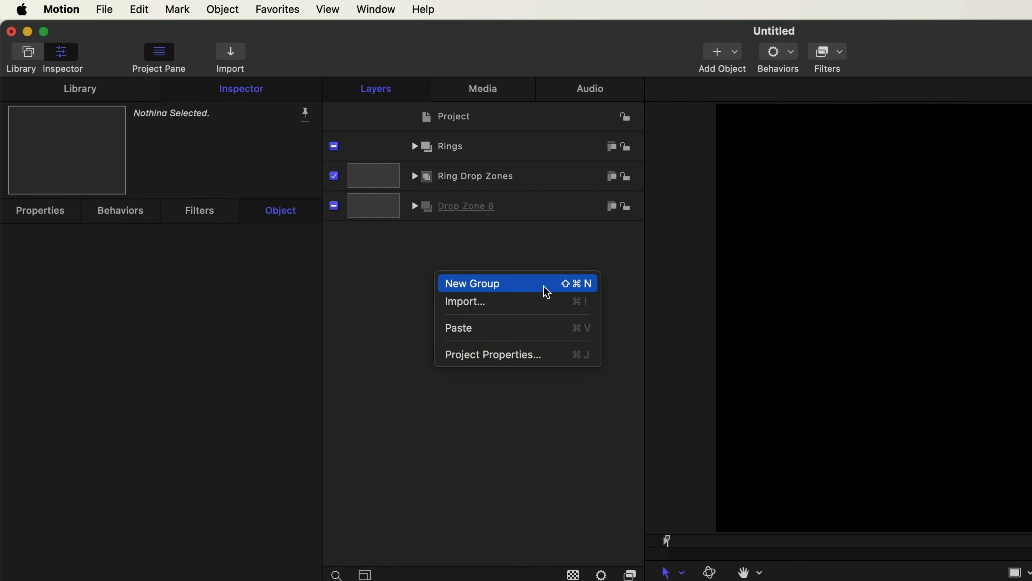
pyautogui.click(547, 292)
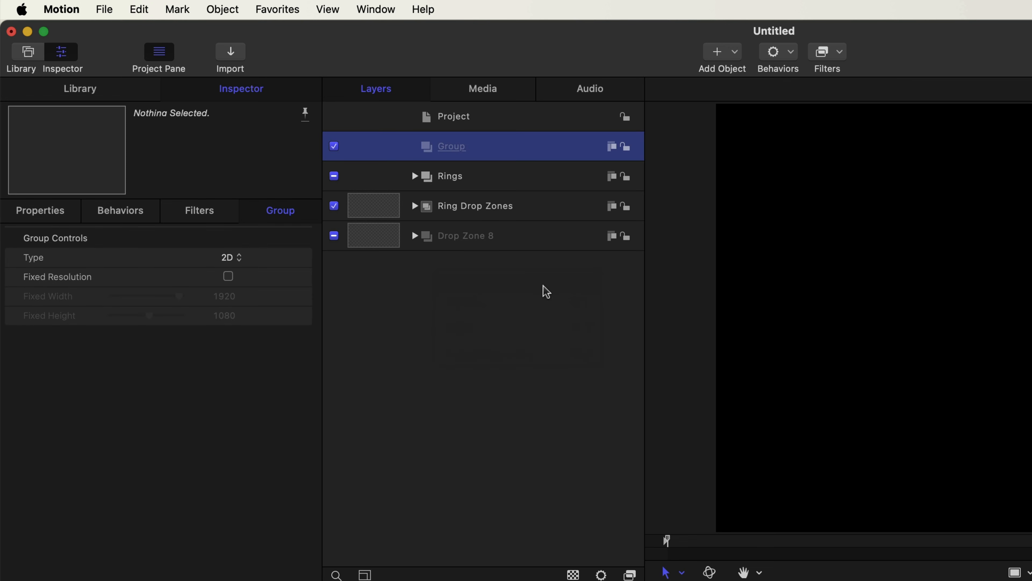
pyautogui.doubleClick(457, 147)
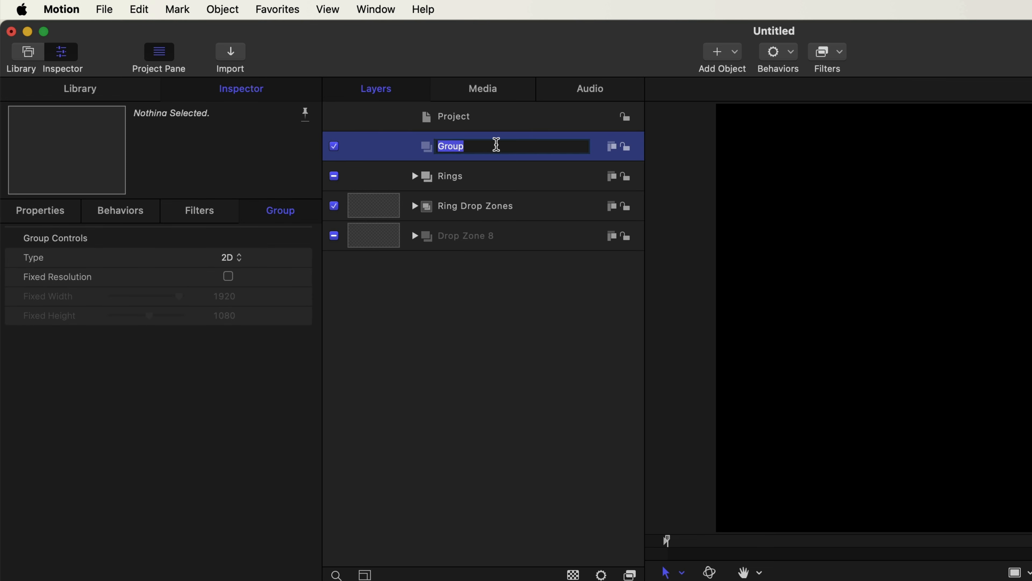
pyautogui.write('Gold Ring Effe')
pyautogui.write('ct')
pyautogui.press('Return')
pyautogui.moveTo(546, 147); pyautogui.dragTo(411, 253)
# Create another new group and name it Effect 1
pyautogui.rightClick(534, 271)
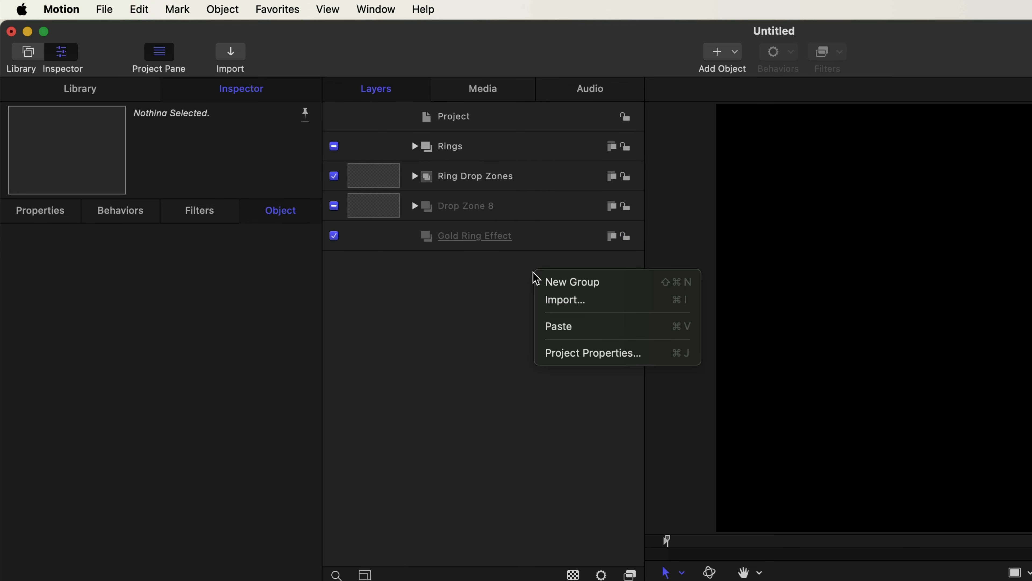
pyautogui.click(633, 292)
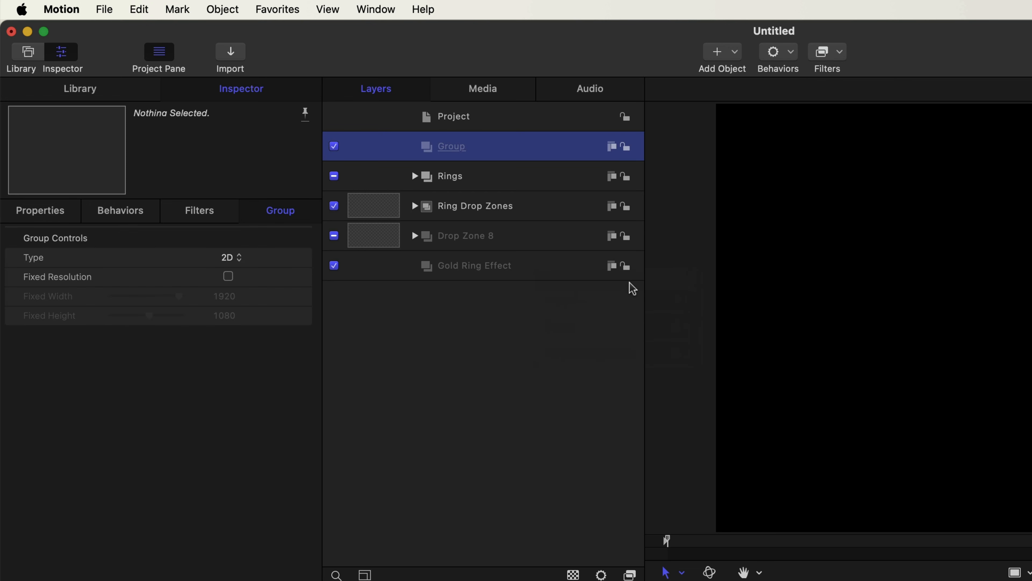
pyautogui.doubleClick(489, 153)
pyautogui.write('Effect 1')
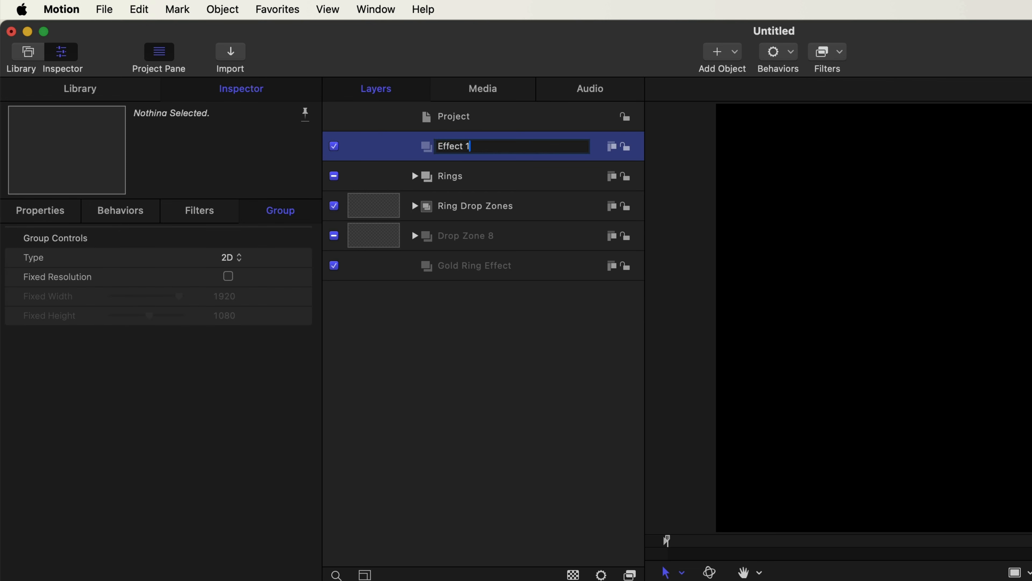
pyautogui.press('Return')
# Add a further group above the existing ones and name it Effect 2
pyautogui.click(537, 293)
pyautogui.rightClick(537, 292)
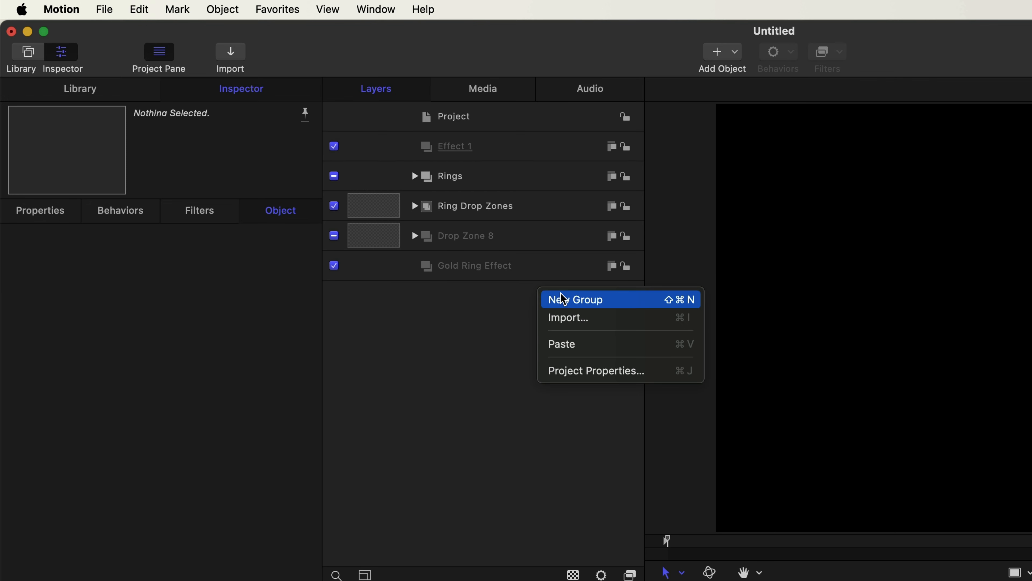
pyautogui.click(577, 301)
pyautogui.doubleClick(451, 146)
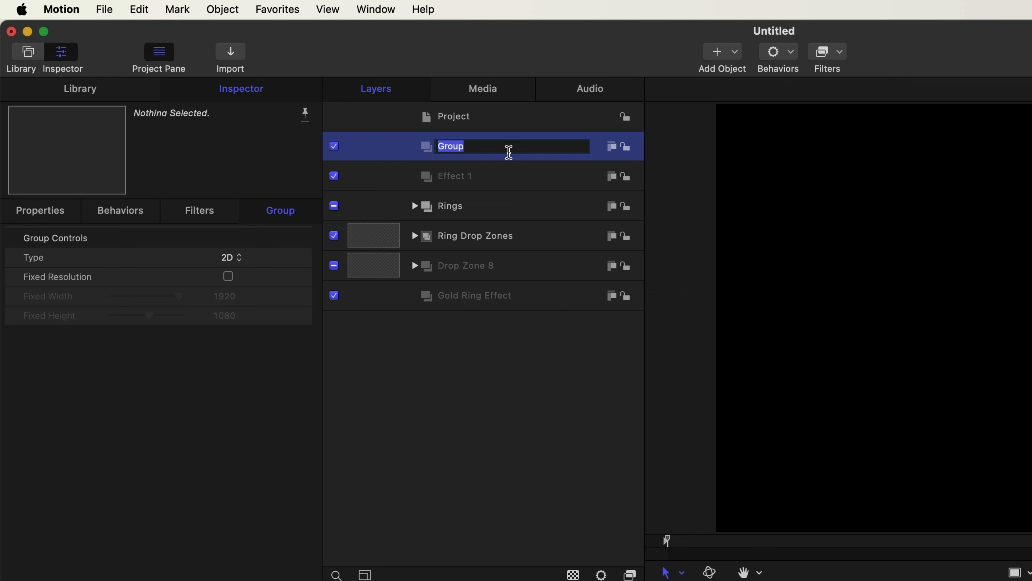
pyautogui.write('Effect 2')
pyautogui.press('Return')
# Move the Effect 1 and Effect 2 groups together into the Gold Ring Effect group
pyautogui.keyDown('shift'); pyautogui.click(523, 189); pyautogui.keyUp('shift')
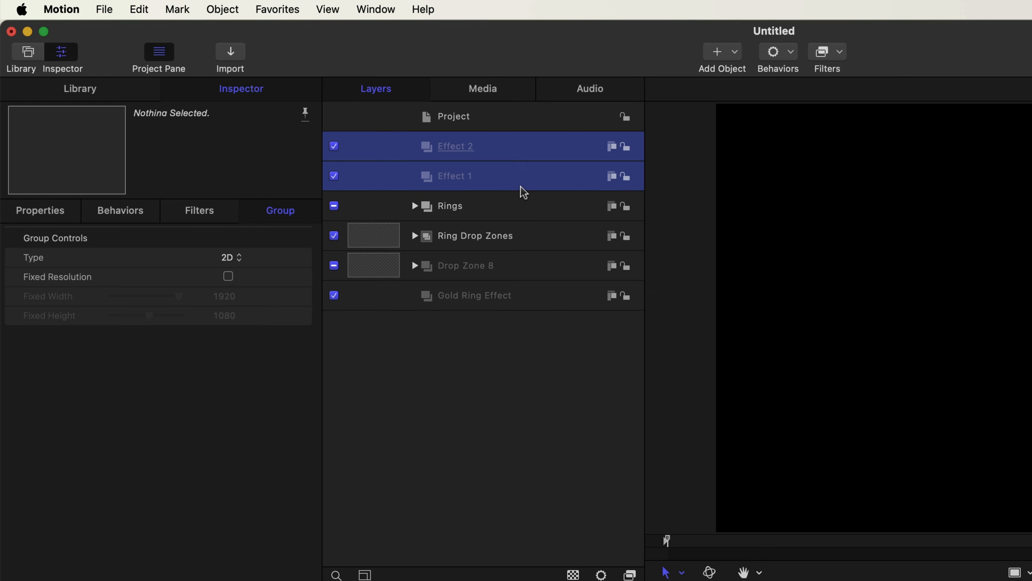
pyautogui.moveTo(519, 178); pyautogui.dragTo(467, 299)
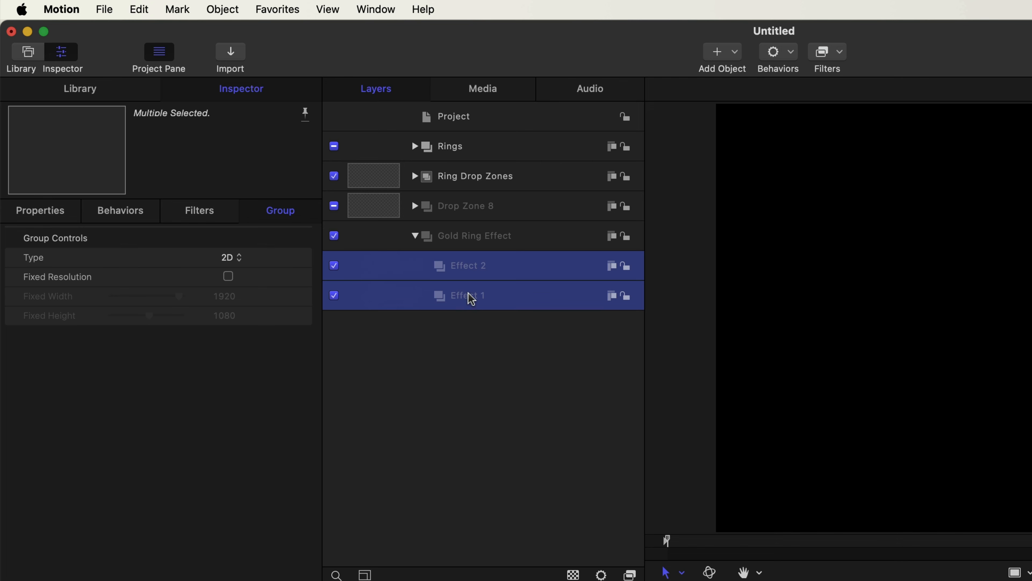
pyautogui.click(494, 343)
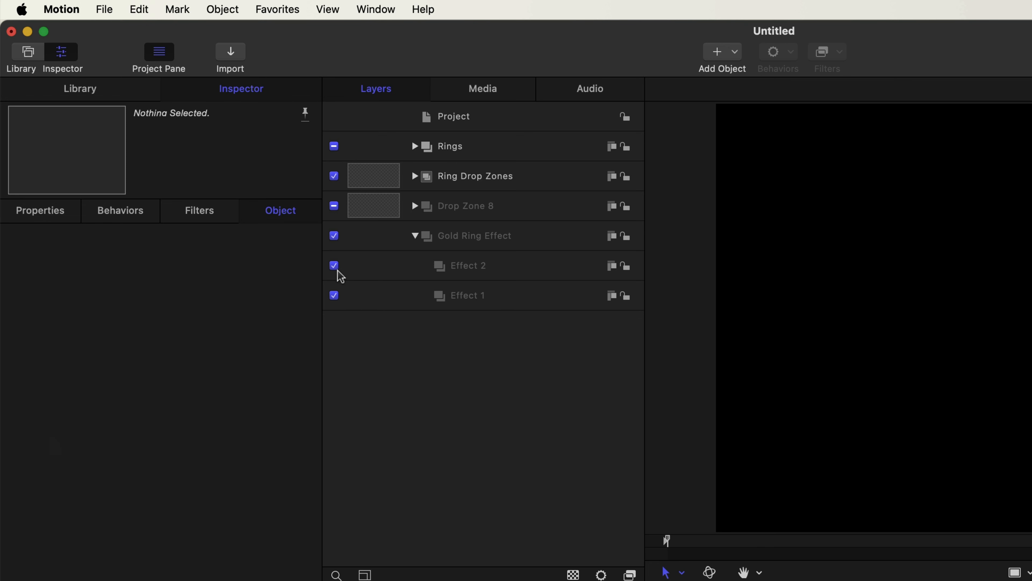
# Add the Aurora particle emitter from the library to the Effect 1 group
pyautogui.click(102, 94)
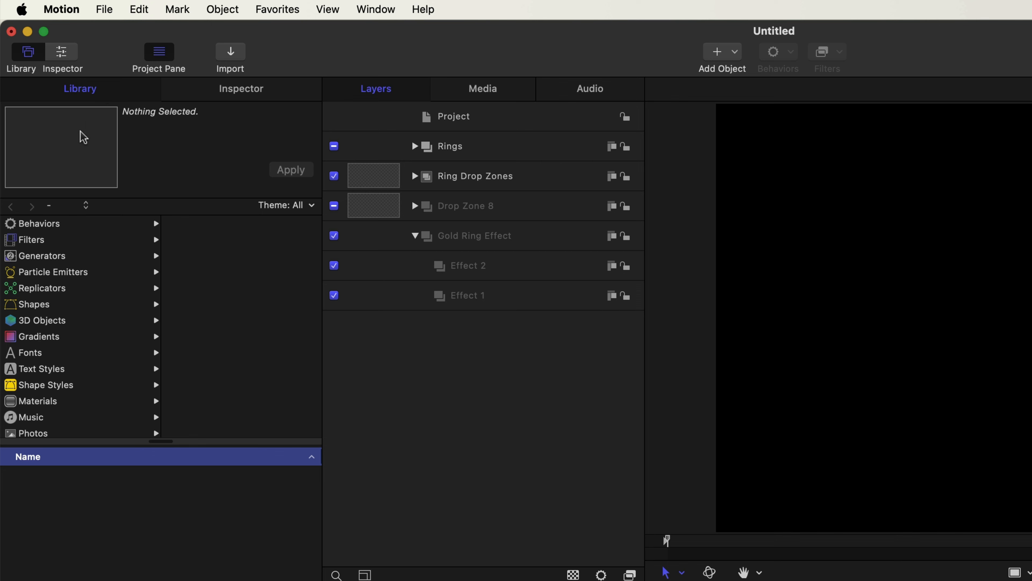
pyautogui.click(95, 272)
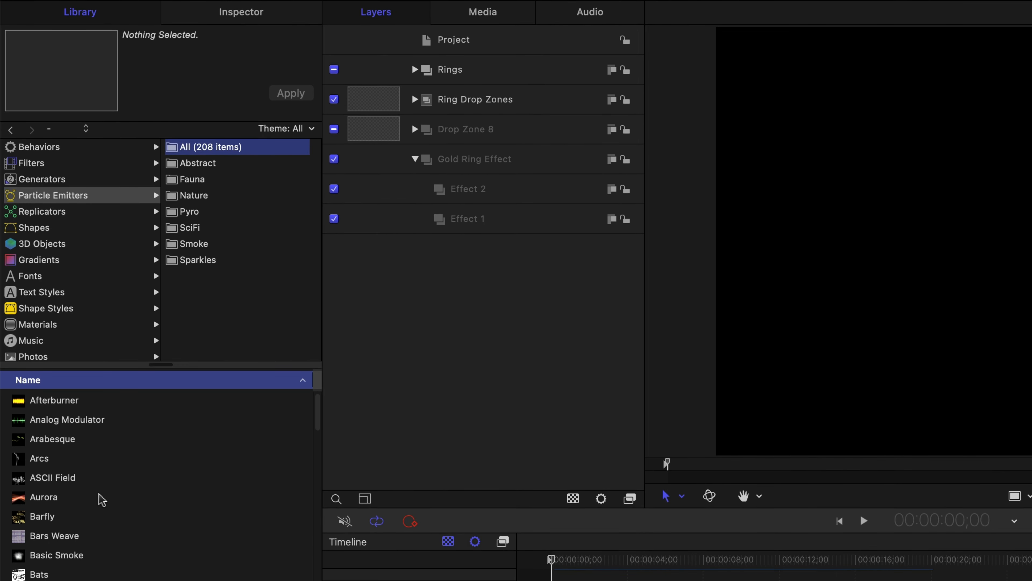
pyautogui.click(99, 495)
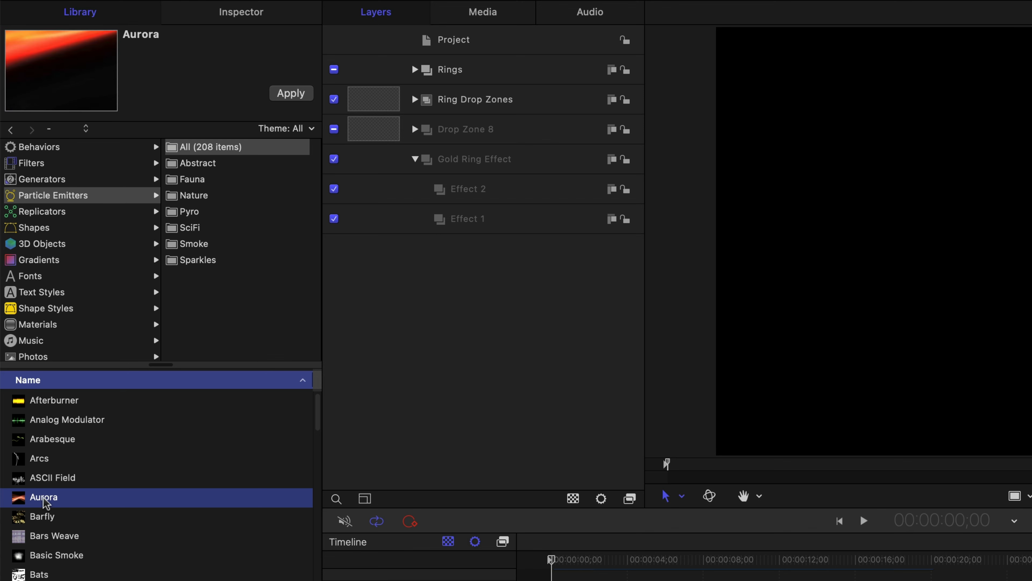
pyautogui.moveTo(46, 503); pyautogui.dragTo(479, 222)
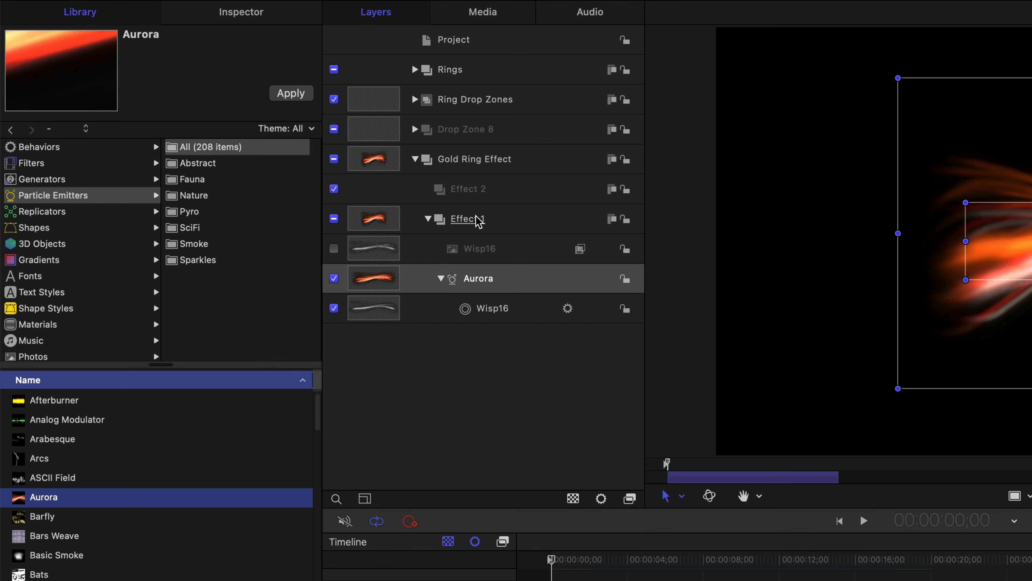
# Set the Effect 1 group's Y position to -70 px and its scale to 350%
pyautogui.click(481, 225)
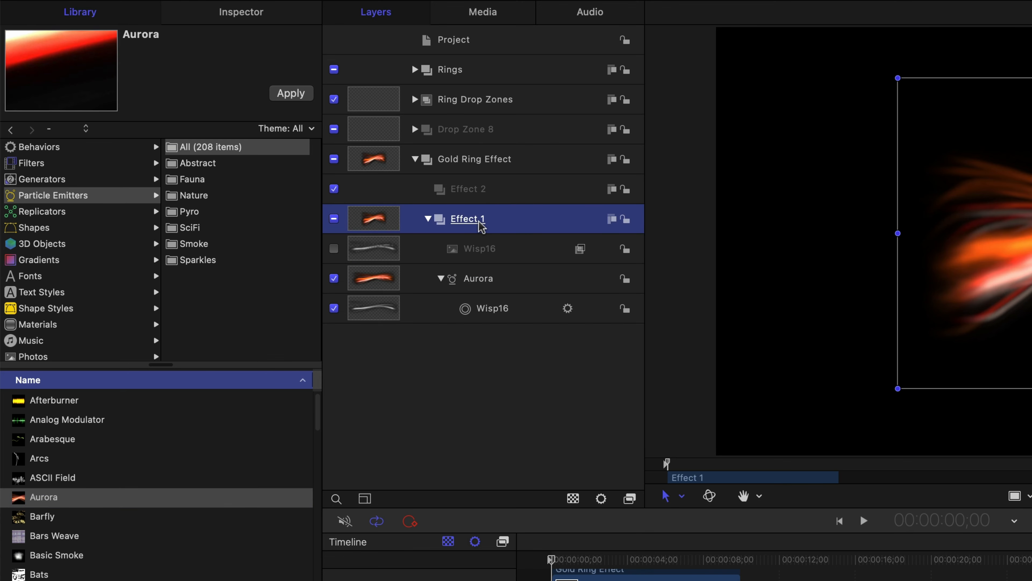
pyautogui.click(278, 22)
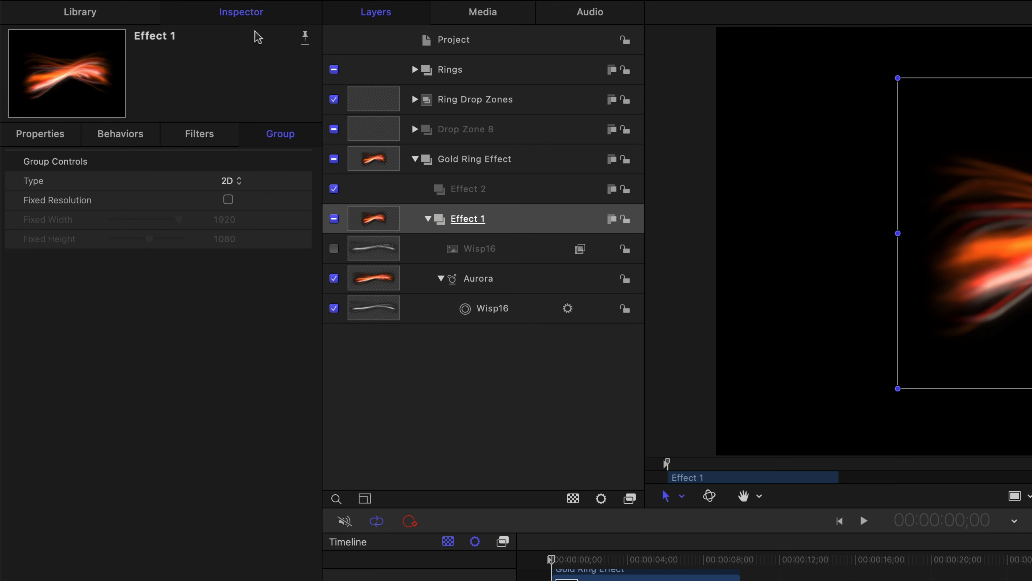
pyautogui.click(70, 142)
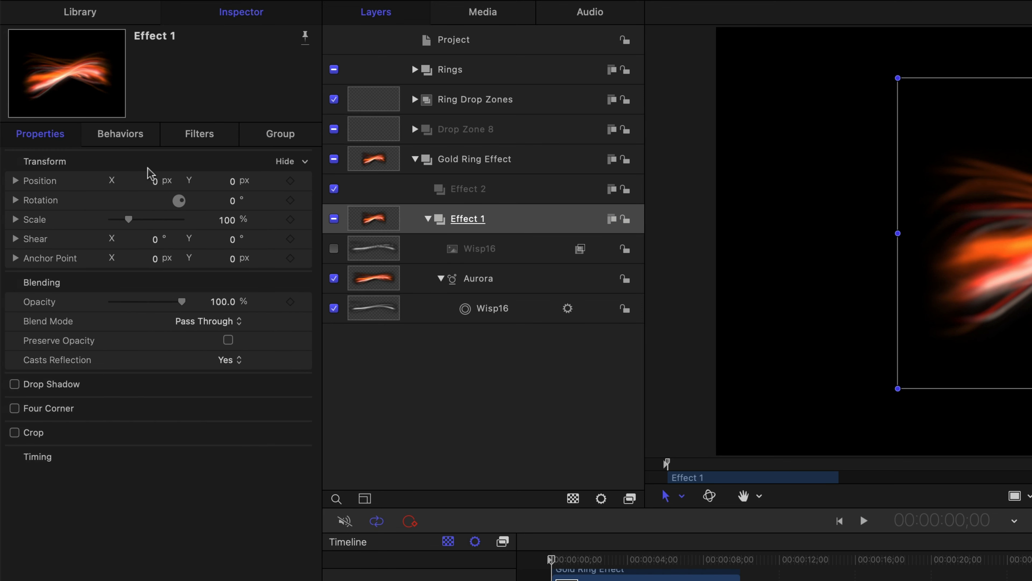
pyautogui.click(154, 181)
pyautogui.click(233, 181)
pyautogui.write('-7')
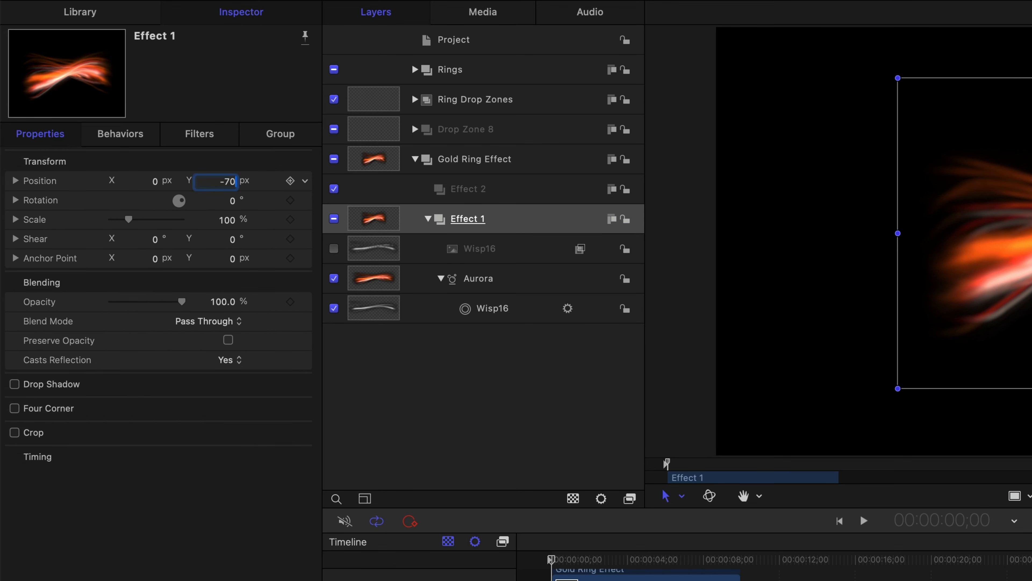
pyautogui.press('Return')
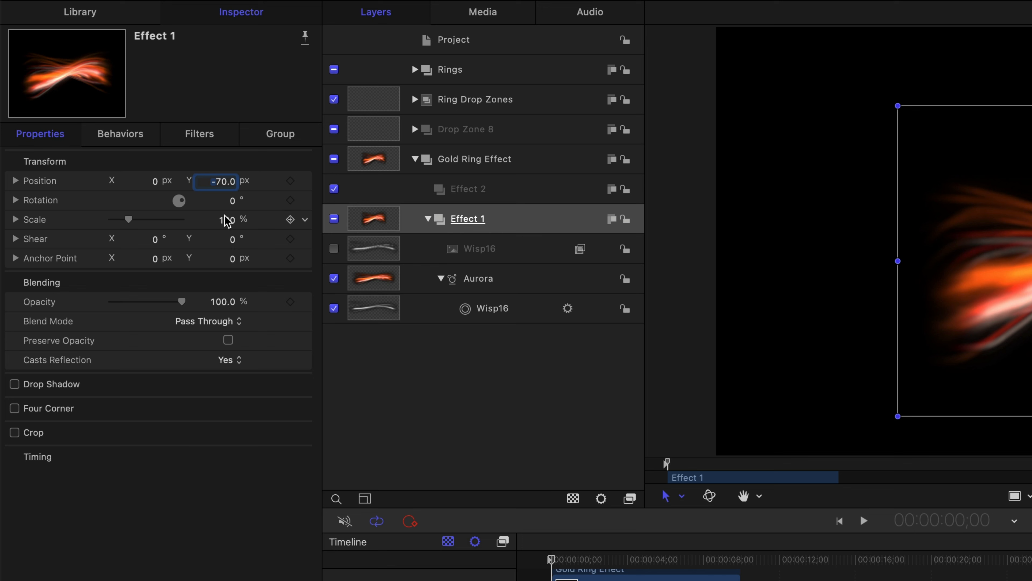
pyautogui.click(221, 223)
pyautogui.write('350')
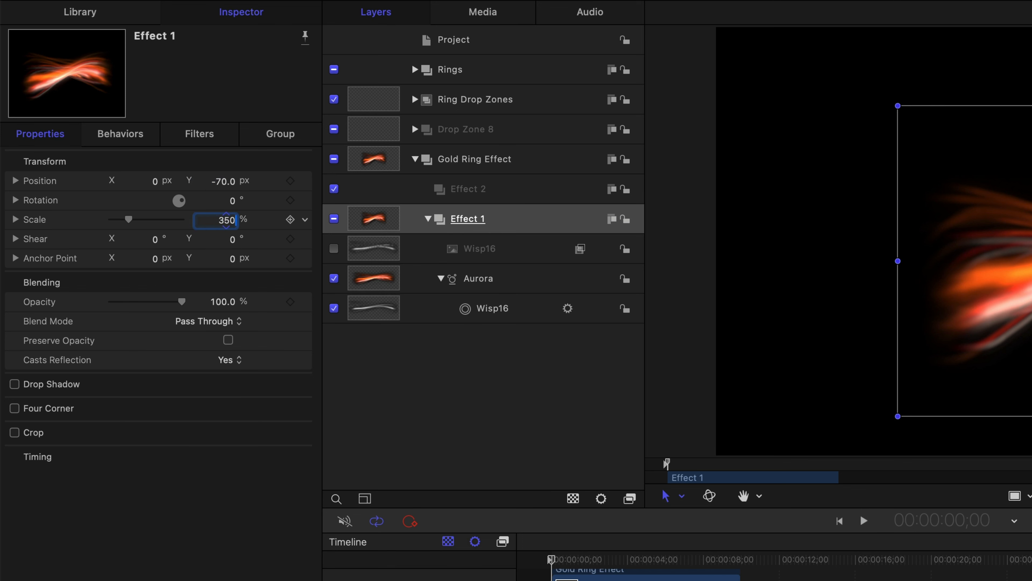
pyautogui.press('Return')
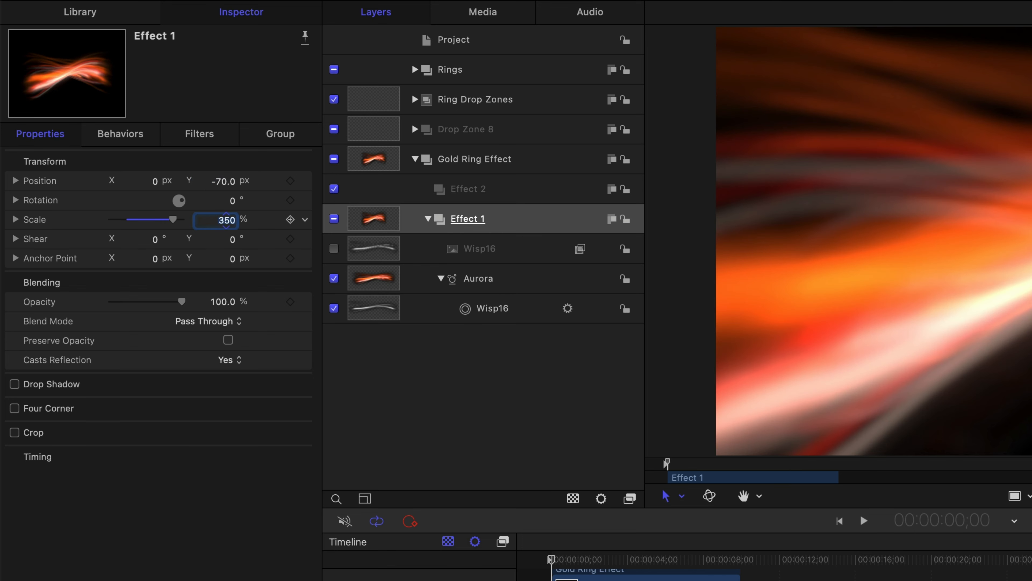
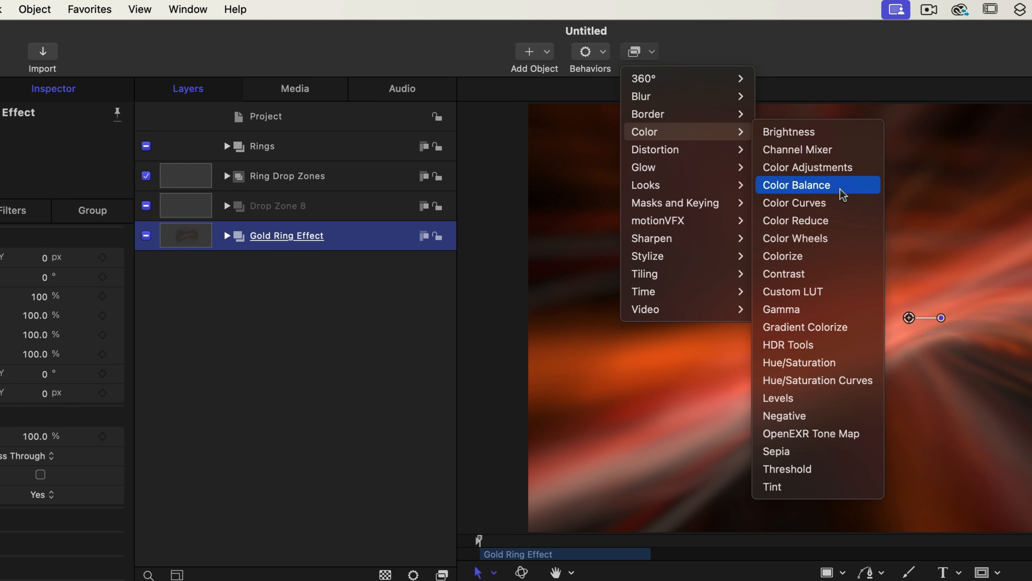
# Add a Colorize filter to the Gold Ring Effect group and remap black to RGB 130, 75, 40
pyautogui.click(846, 262)
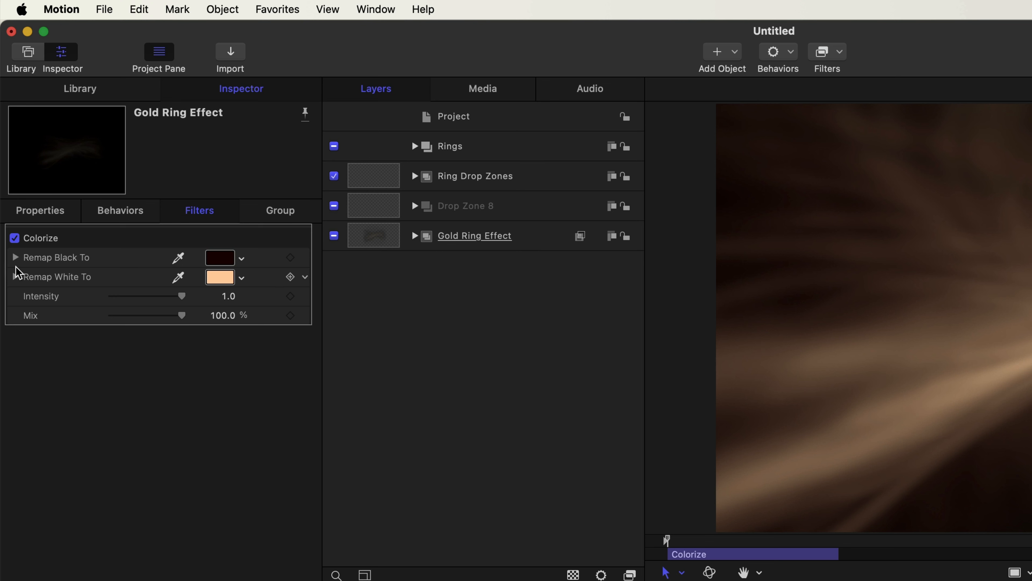
pyautogui.click(220, 258)
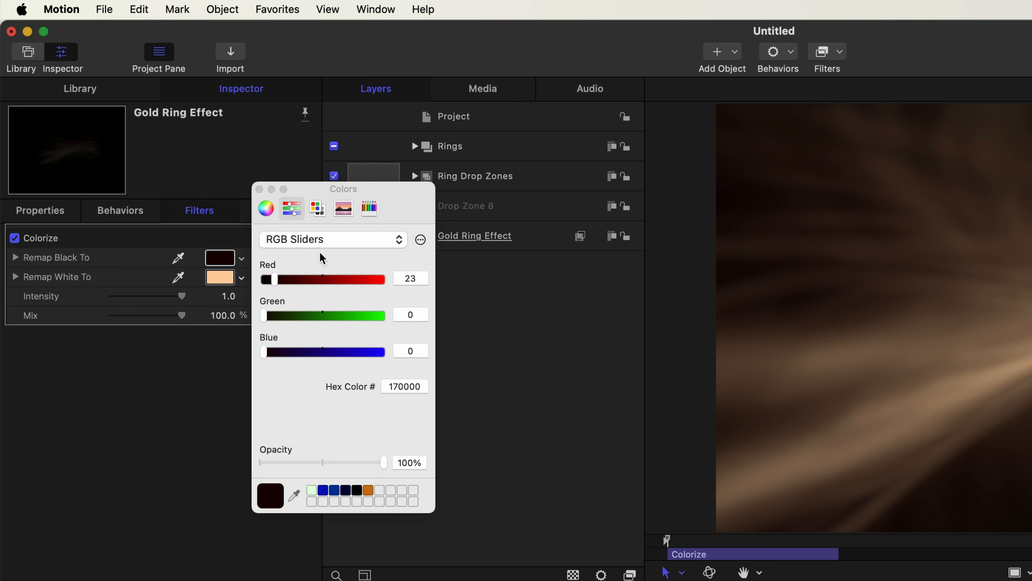
pyautogui.click(421, 279)
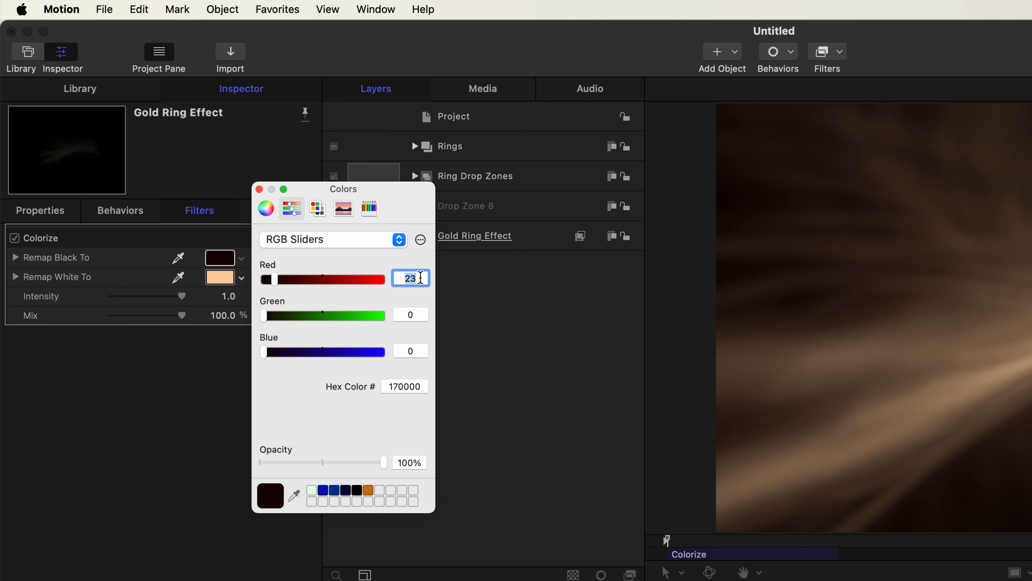
pyautogui.write('130')
pyautogui.press('Tab')
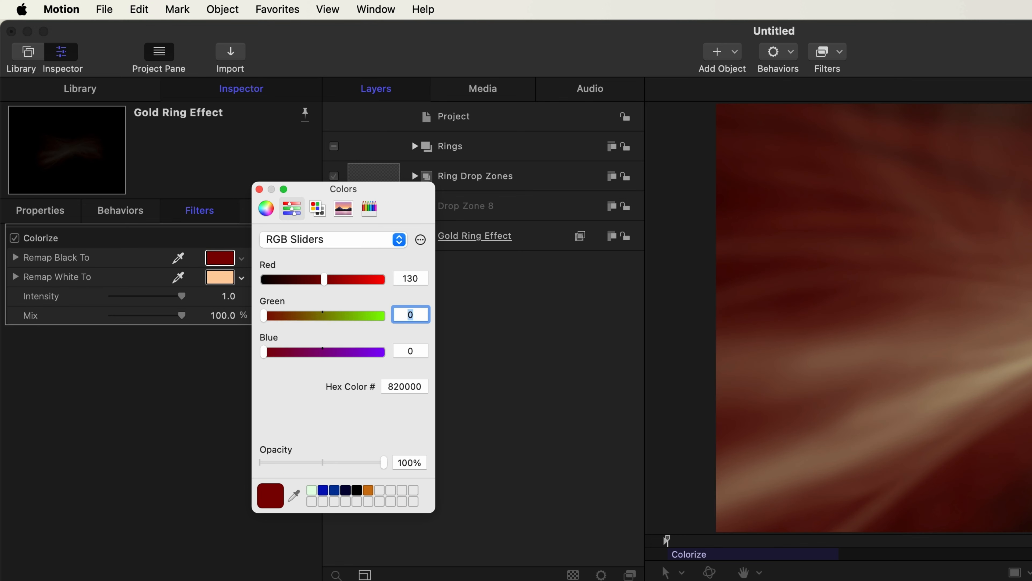
pyautogui.write('75')
pyautogui.press('Tab')
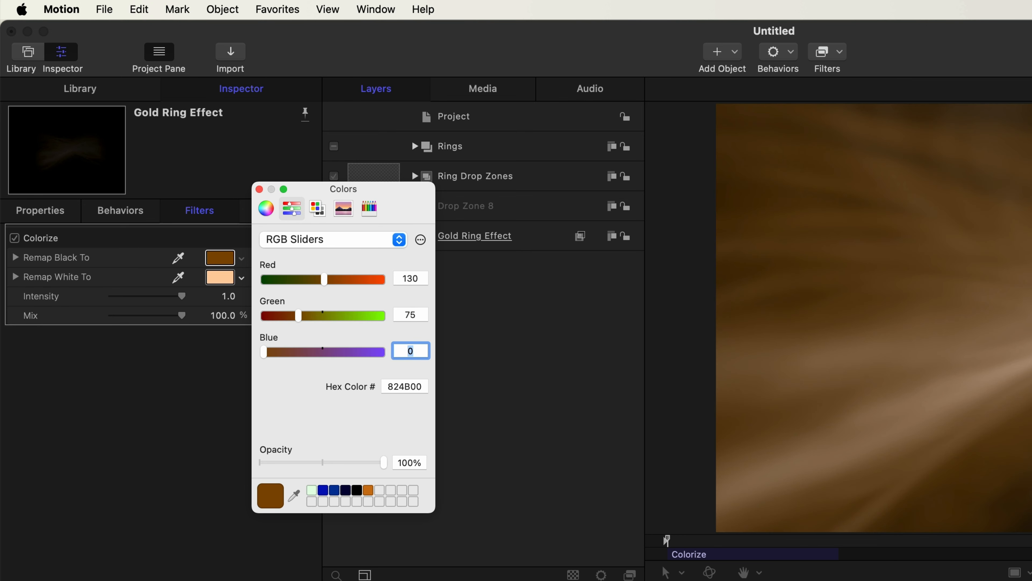
pyautogui.press('Tab')
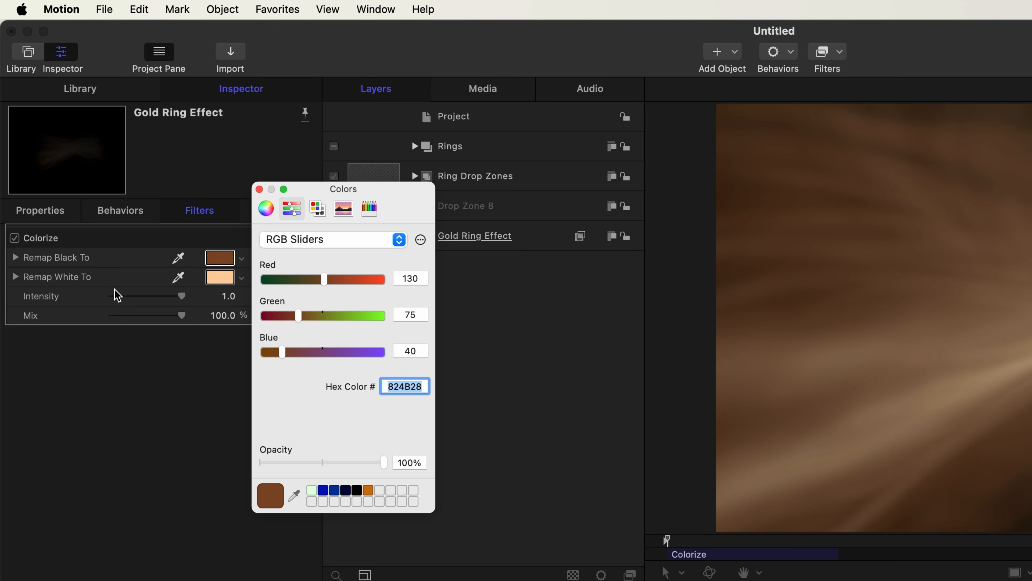
# Set the Colorize filter's Remap White To colour to RGB 230, 170, 50 and close the colour picker
pyautogui.click(223, 284)
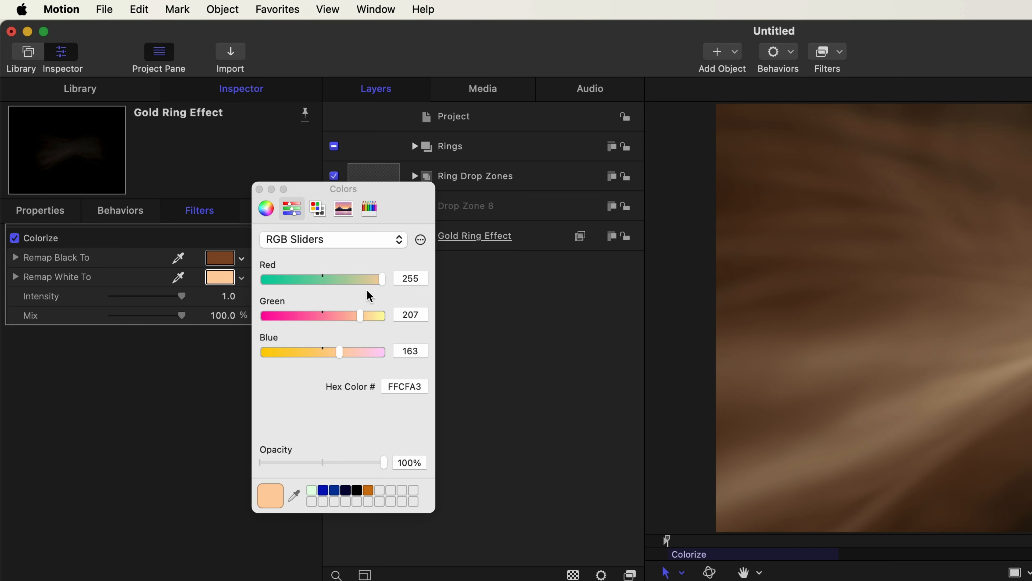
pyautogui.doubleClick(408, 280)
pyautogui.write('230')
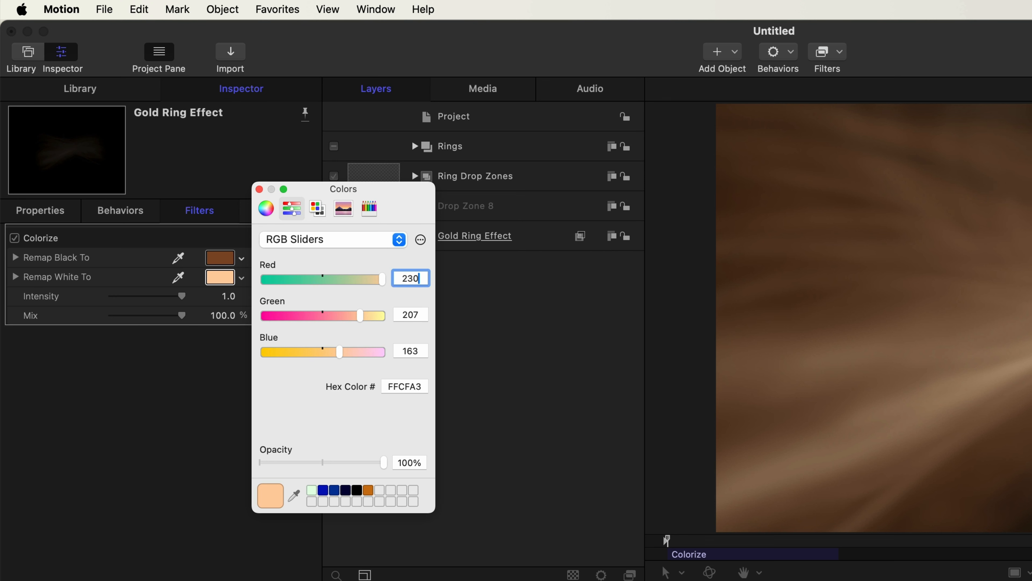
pyautogui.press('Tab')
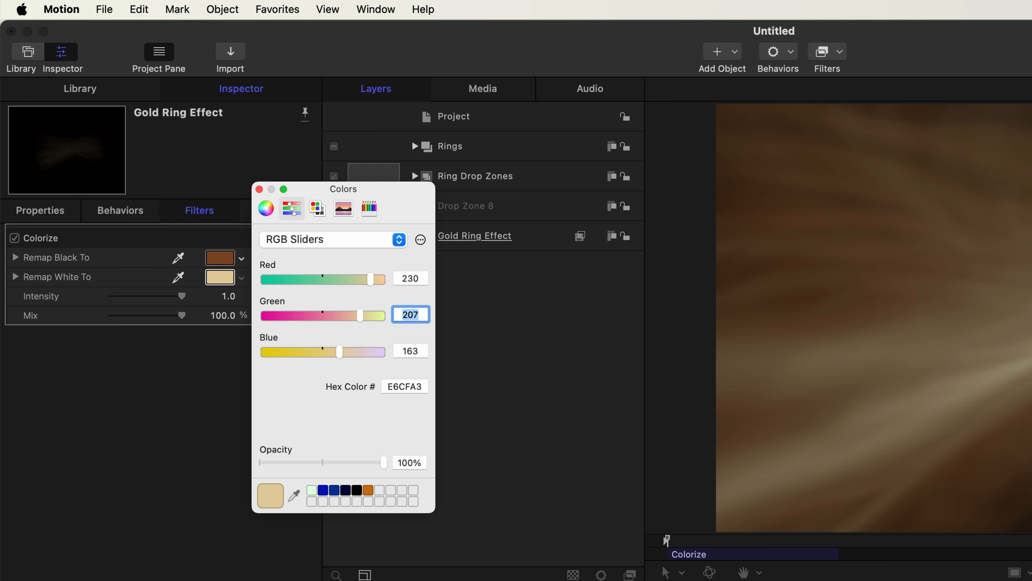
pyautogui.write('170')
pyautogui.press('Tab')
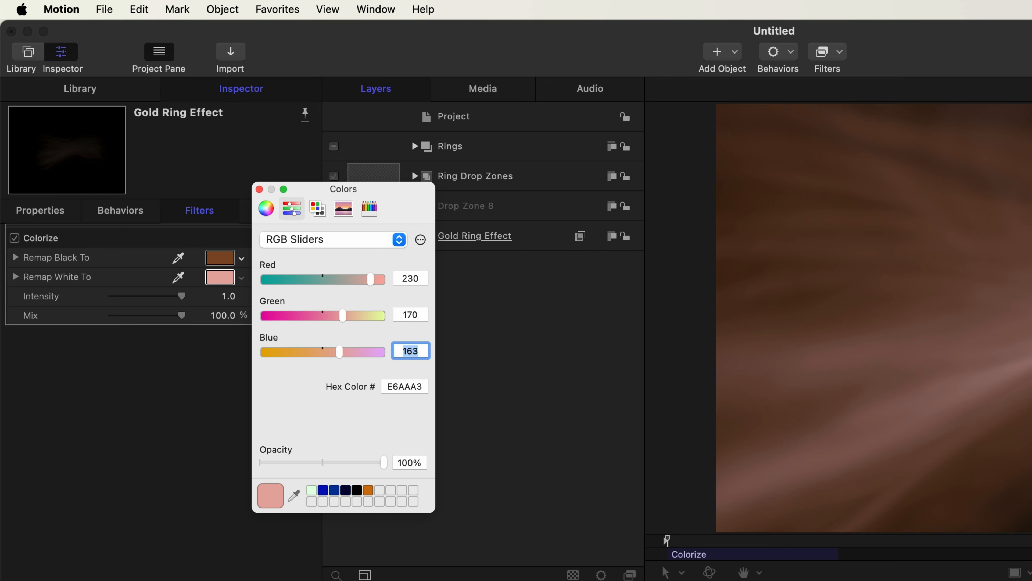
pyautogui.write('50')
pyautogui.press('Tab')
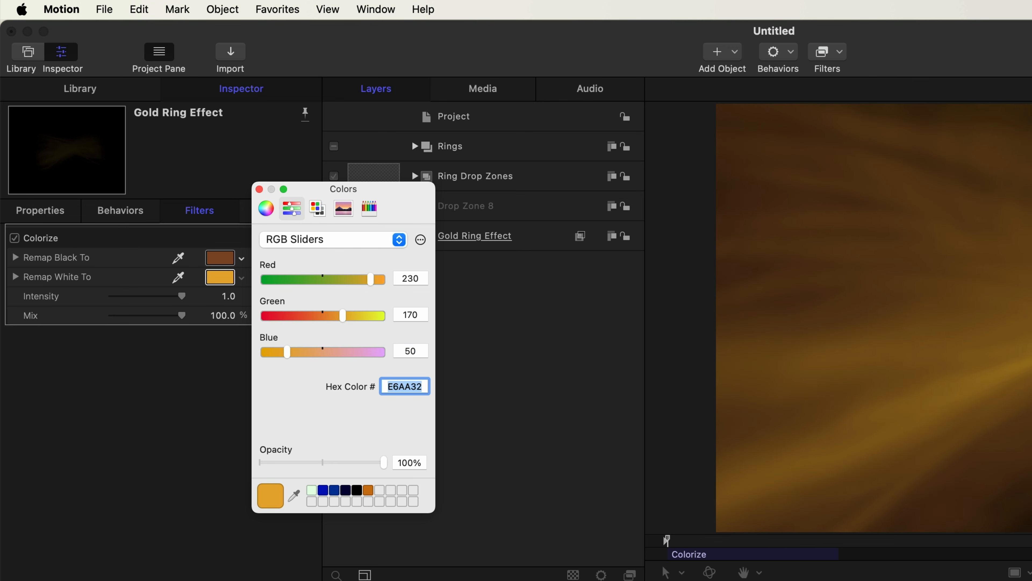
pyautogui.click(259, 189)
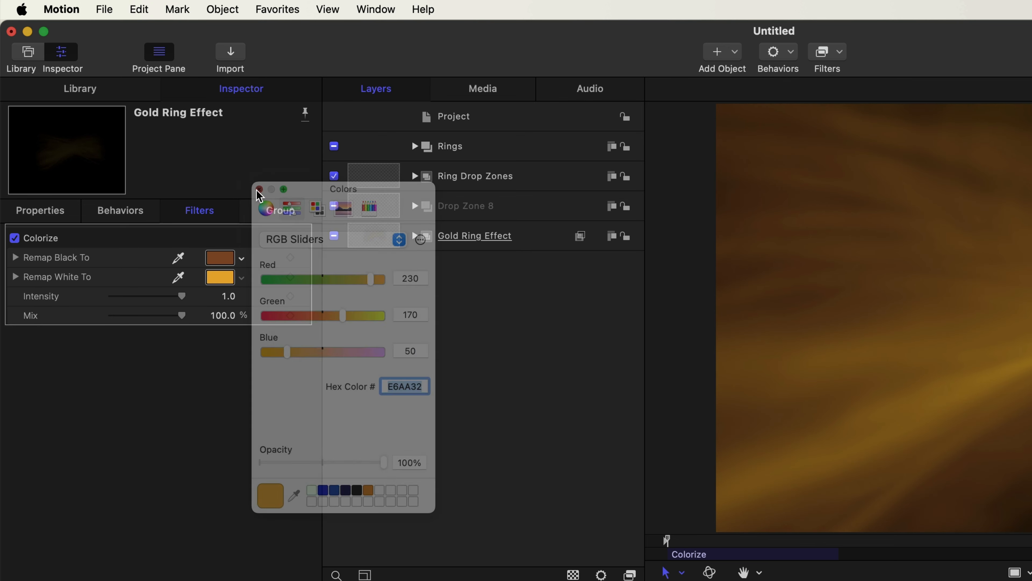
# Set the opacity of the Gold Ring Effect group to 50%
pyautogui.click(493, 246)
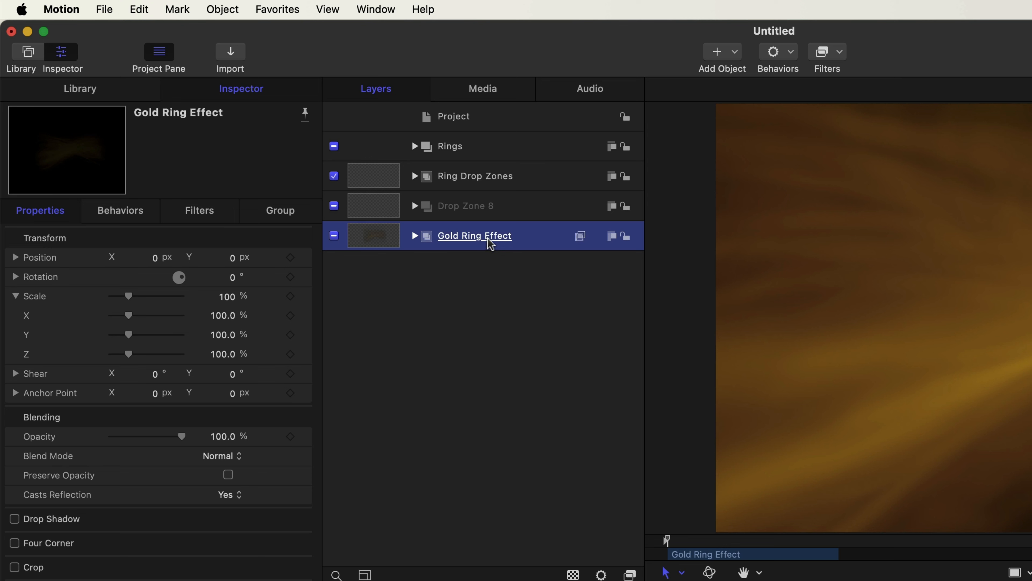
pyautogui.click(218, 440)
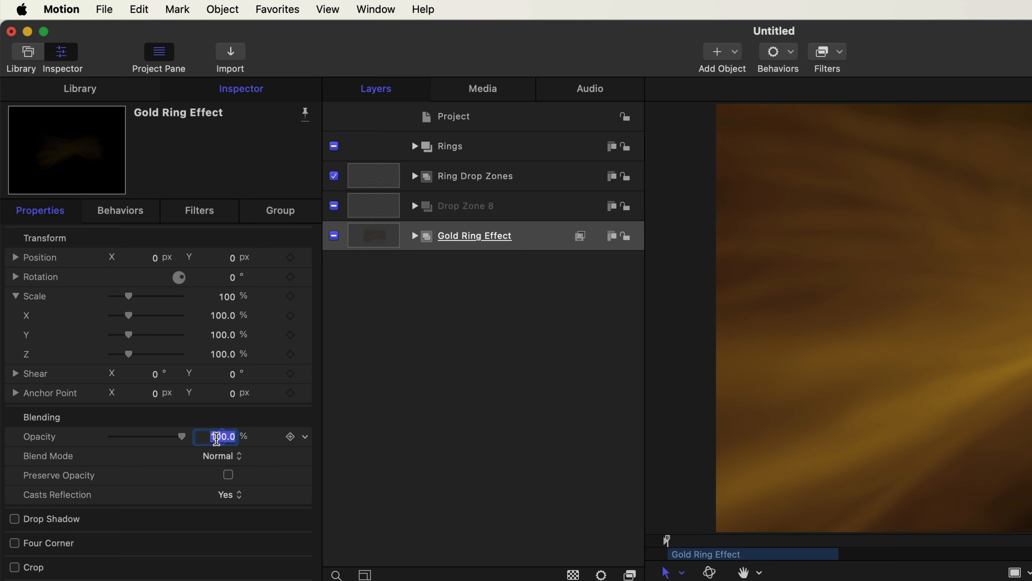
pyautogui.write('50')
pyautogui.press('Return')
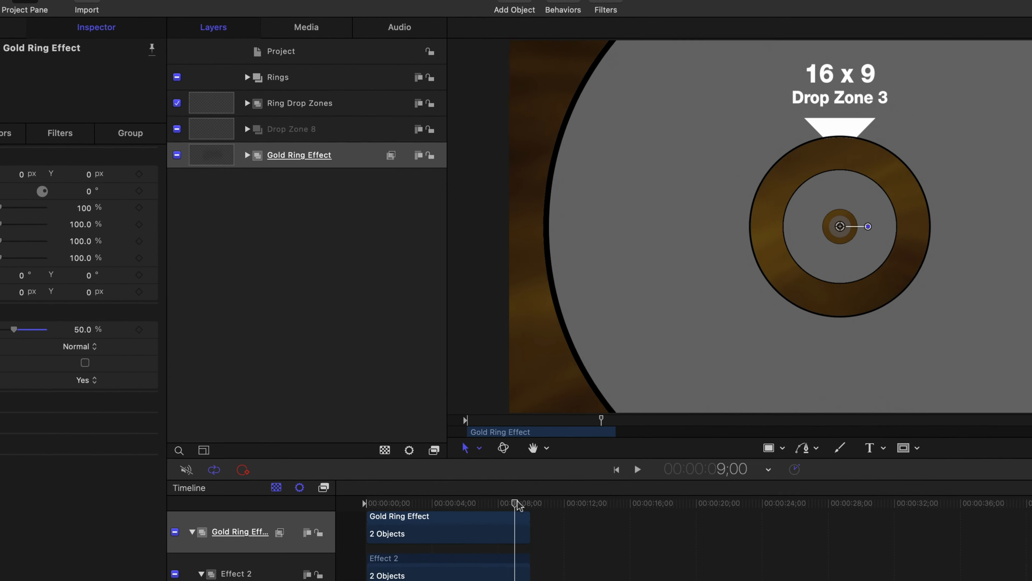
# Extend the Gold Ring Effect group's out point to 23;00 on the timeline
pyautogui.moveTo(518, 504); pyautogui.dragTo(624, 510)
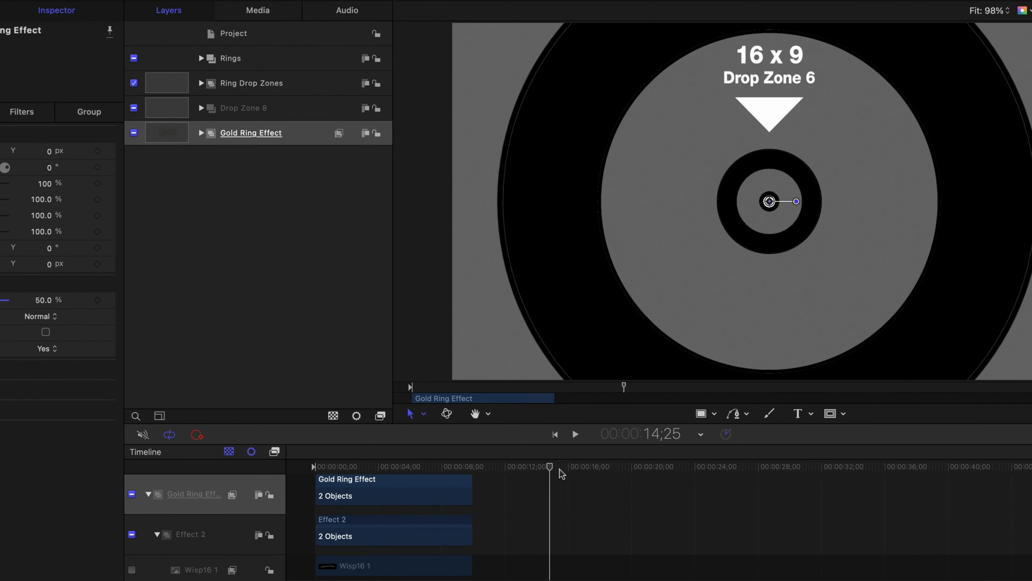
pyautogui.moveTo(562, 473); pyautogui.dragTo(691, 473)
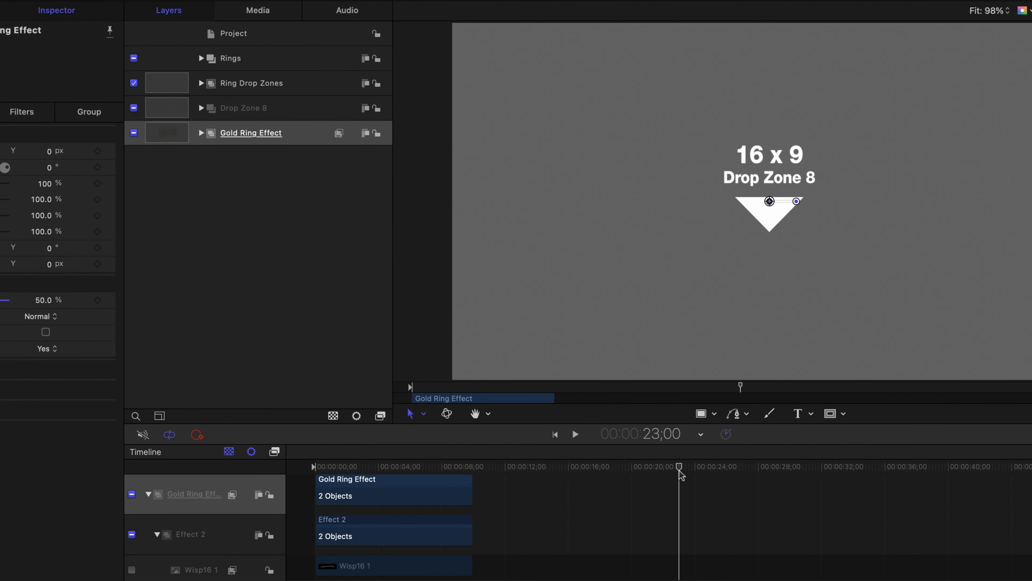
pyautogui.click(306, 139)
pyautogui.press('o')
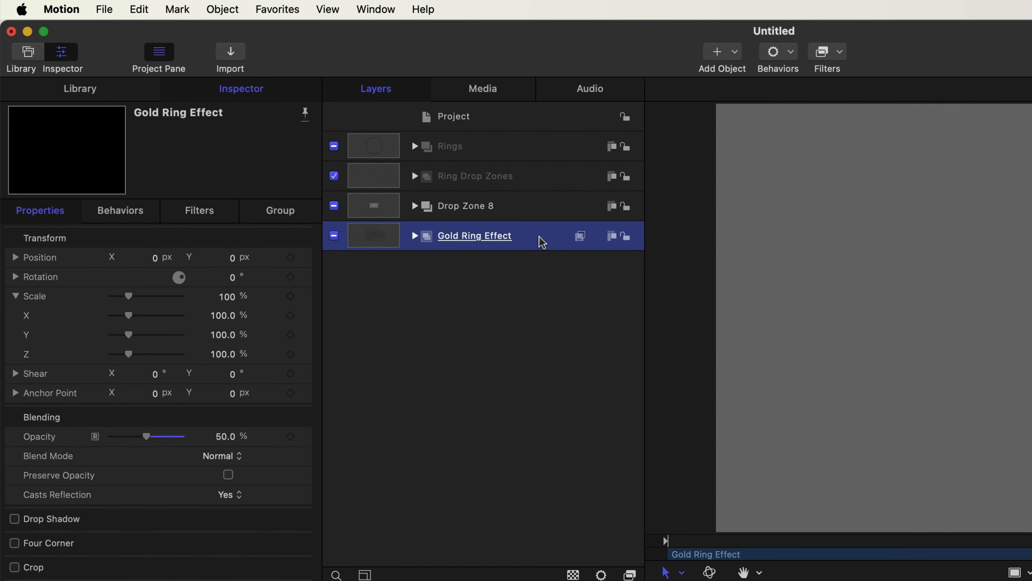
# Group Rings, Ring Drop Zones and Drop Zone 8 together, name the group Final Ring Effect and collapse it
pyautogui.click(534, 148)
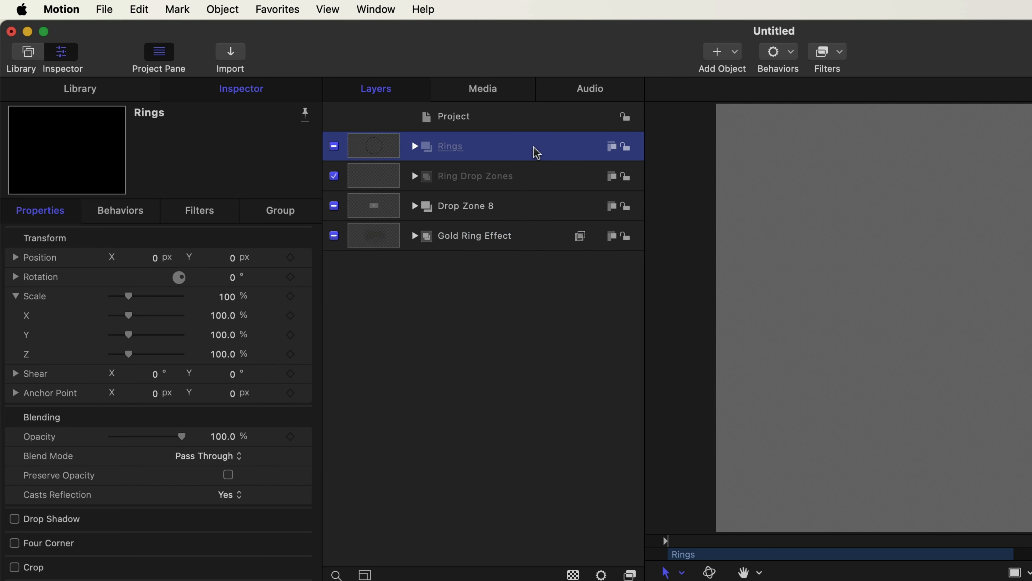
pyautogui.keyDown('shift'); pyautogui.click(539, 167); pyautogui.keyUp('shift')
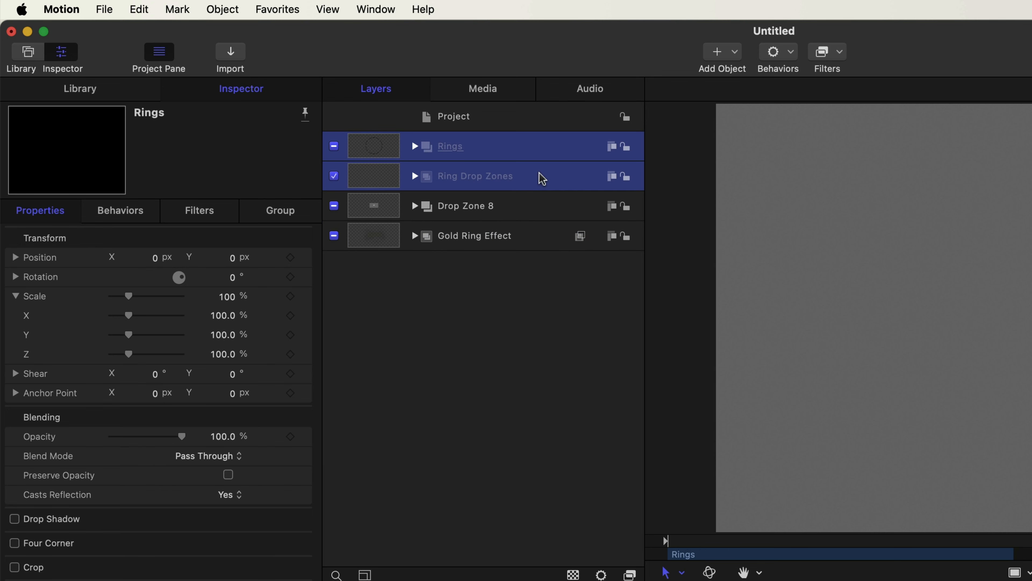
pyautogui.keyDown('shift'); pyautogui.click(528, 209); pyautogui.keyUp('shift')
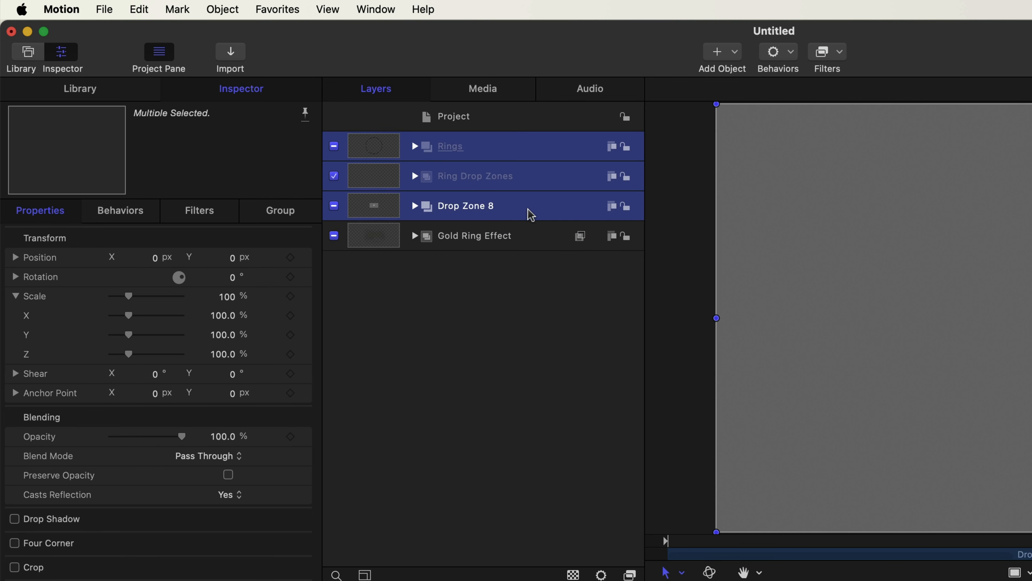
pyautogui.rightClick(529, 209)
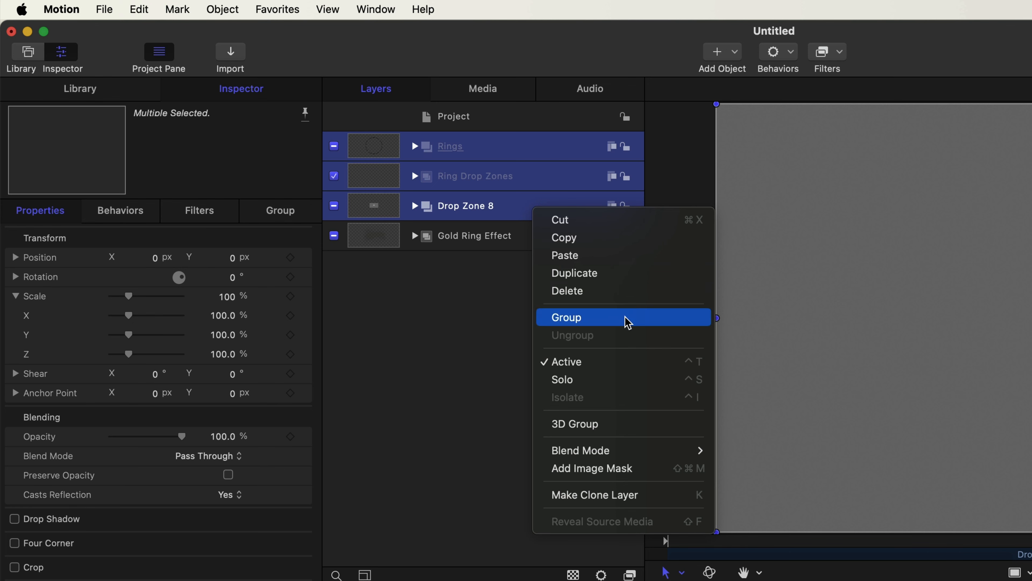
pyautogui.click(628, 322)
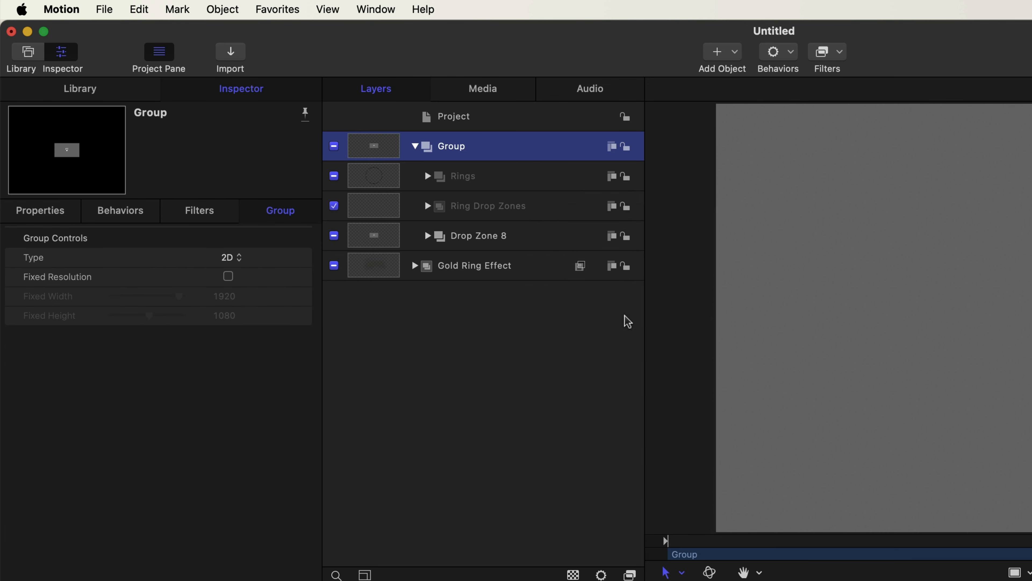
pyautogui.doubleClick(456, 150)
pyautogui.write('Final Ring Effect')
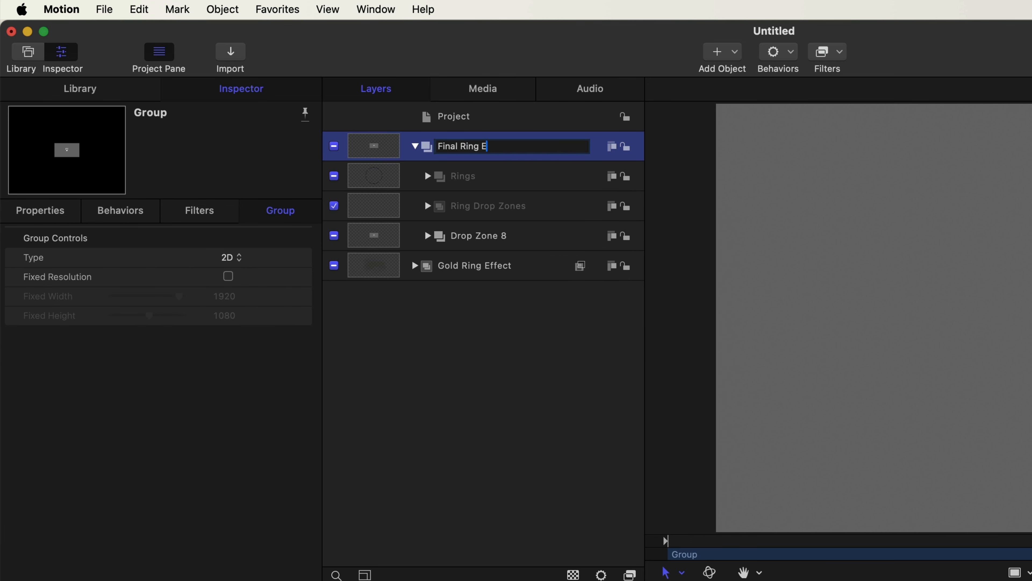
pyautogui.press('Return')
pyautogui.click(415, 146)
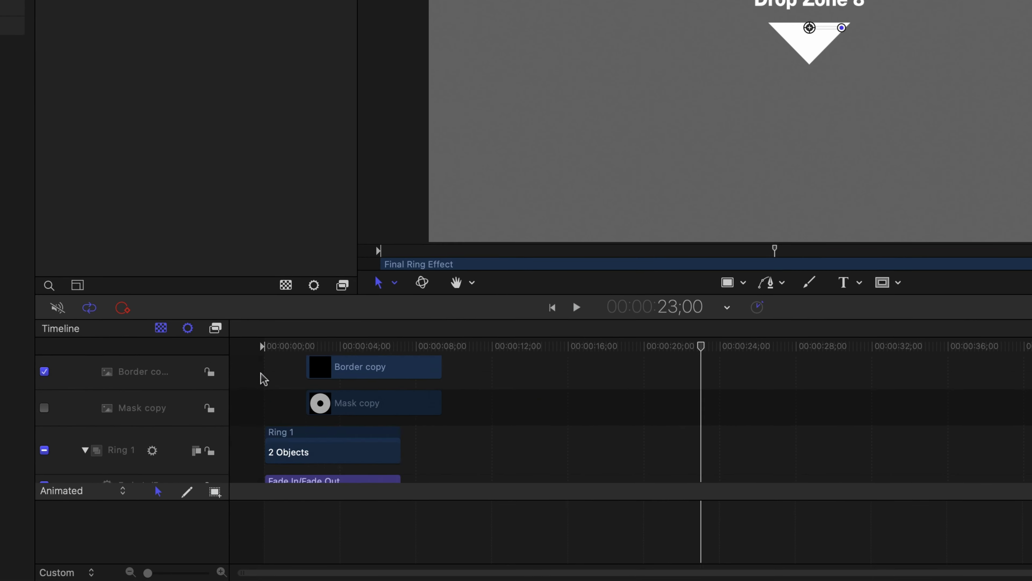
# Move the Final Ring Effect group 3;15 later in the timeline
pyautogui.scroll(5, 263, 379)
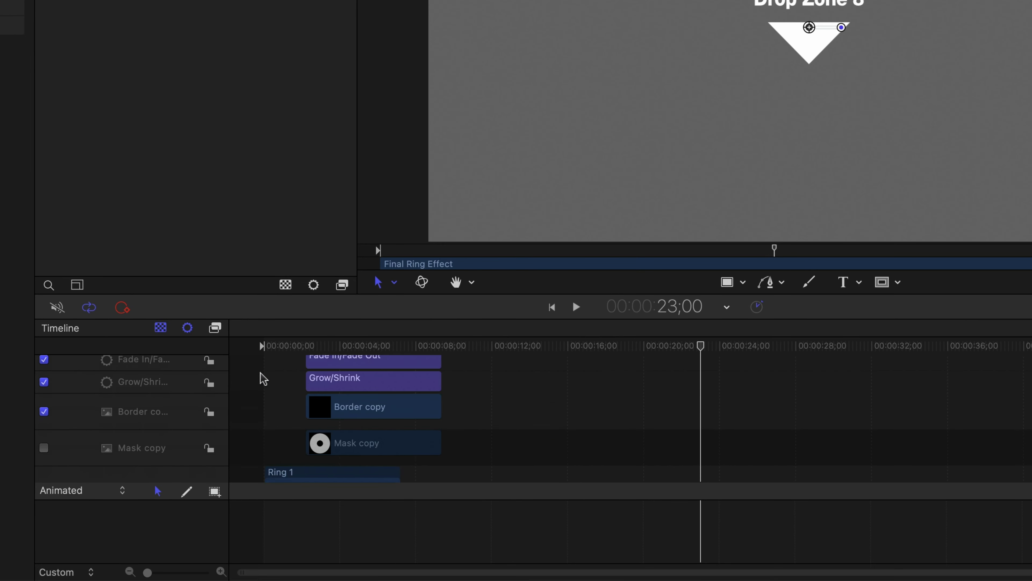
pyautogui.click(64, 395)
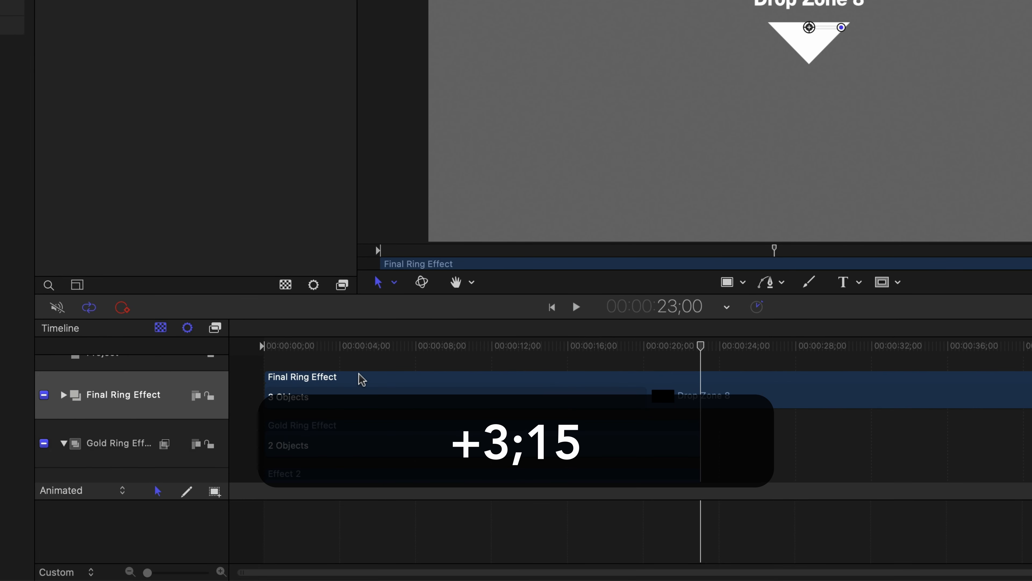
pyautogui.write('+3;15')
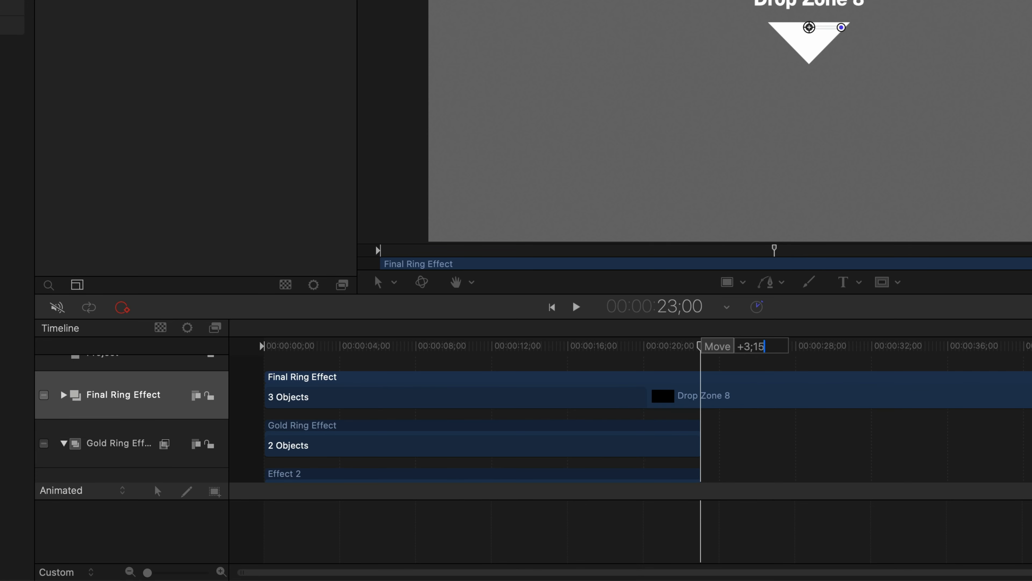
pyautogui.press('Return')
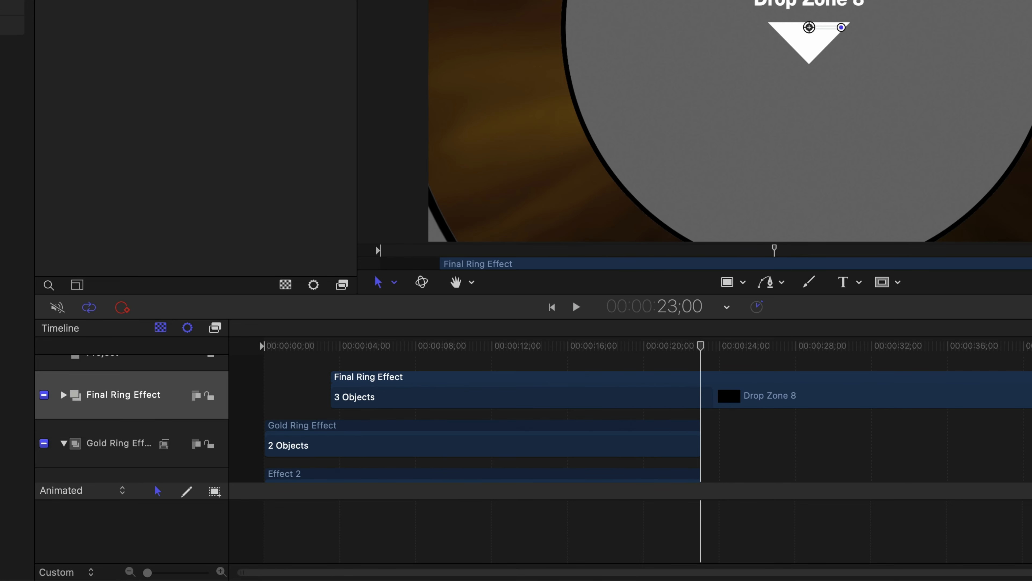
# Play the project from the start and examine the ring animation and gold texture around the end of Gold Ring Effect
pyautogui.press('Home')
pyautogui.press('space')
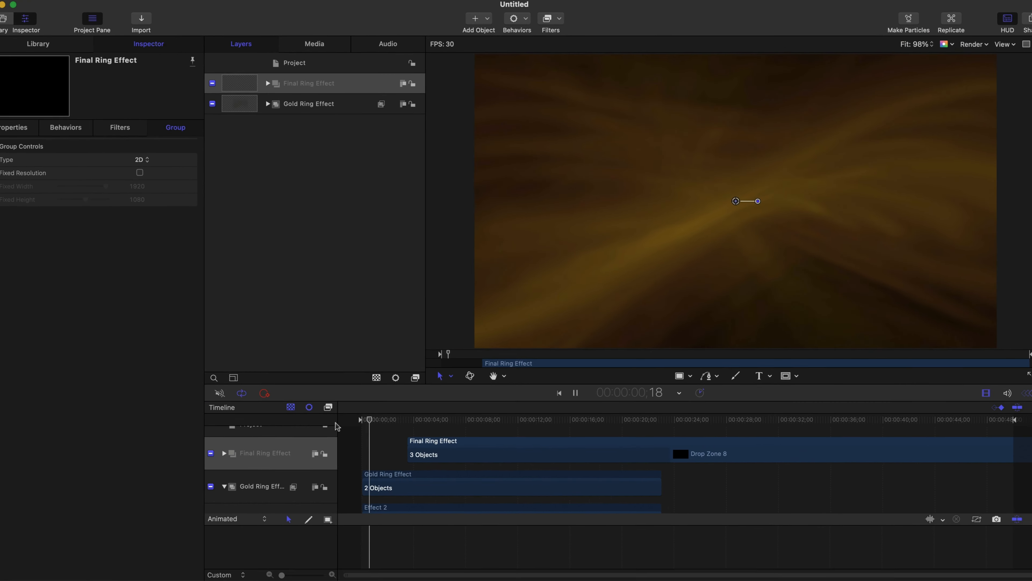
pyautogui.click(384, 442)
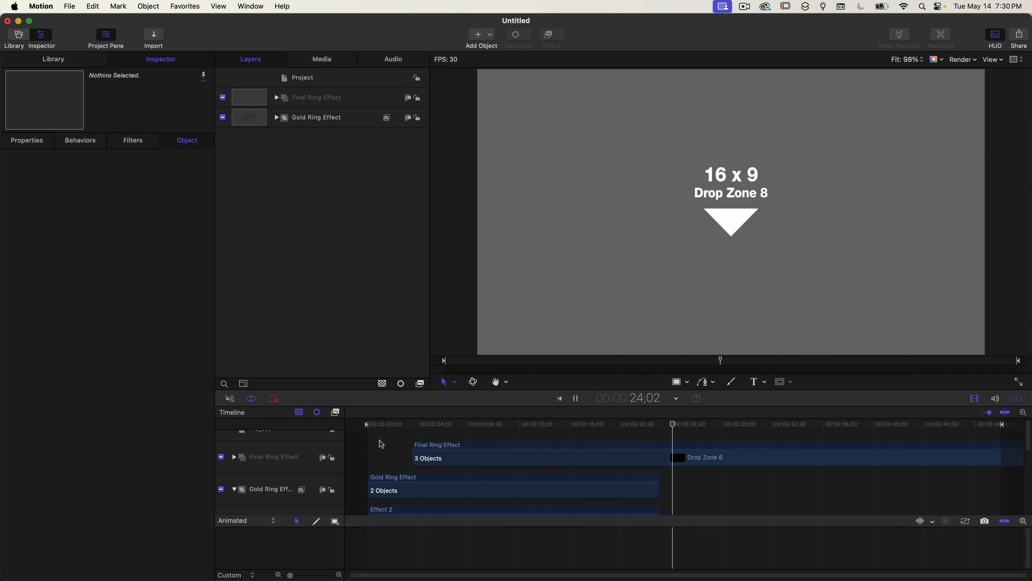
pyautogui.press('space')
pyautogui.moveTo(676, 424); pyautogui.dragTo(639, 426)
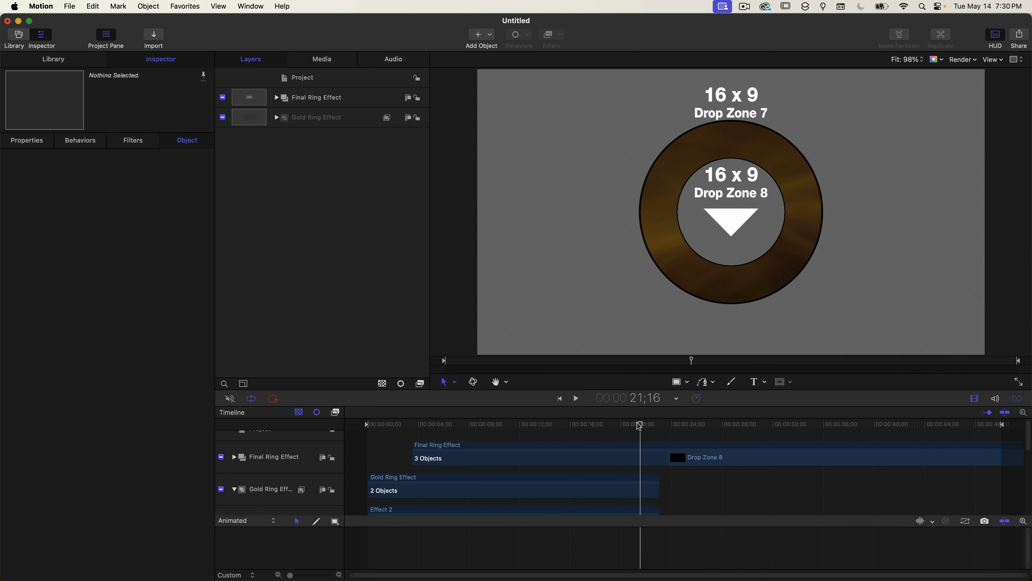
pyautogui.press('space')
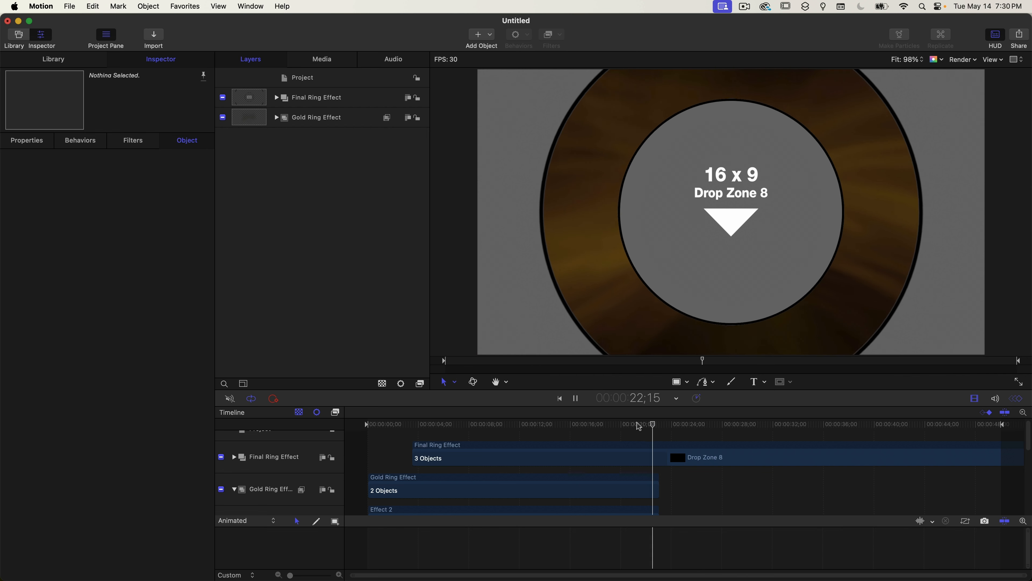
pyautogui.click(662, 423)
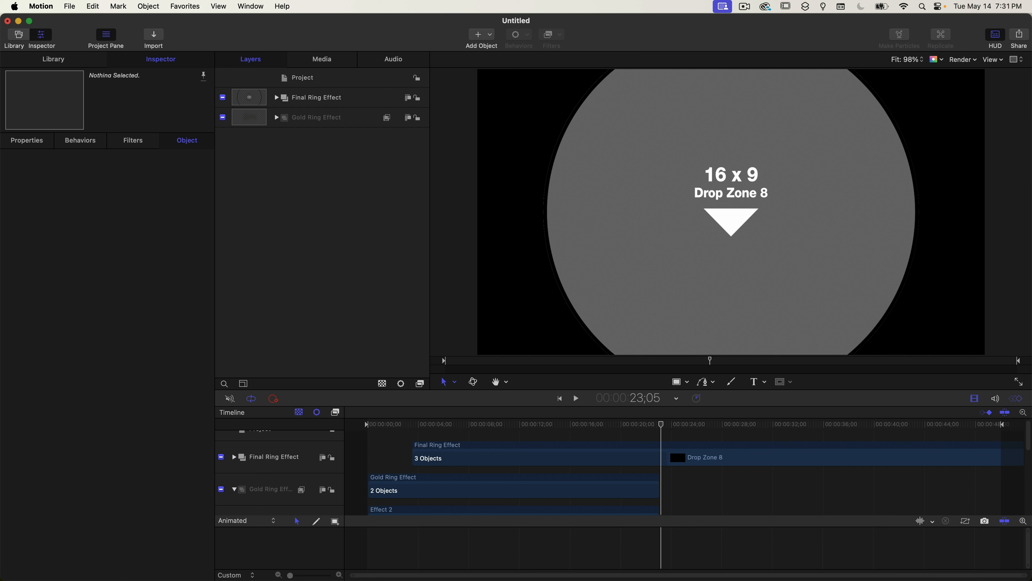
pyautogui.click(670, 425)
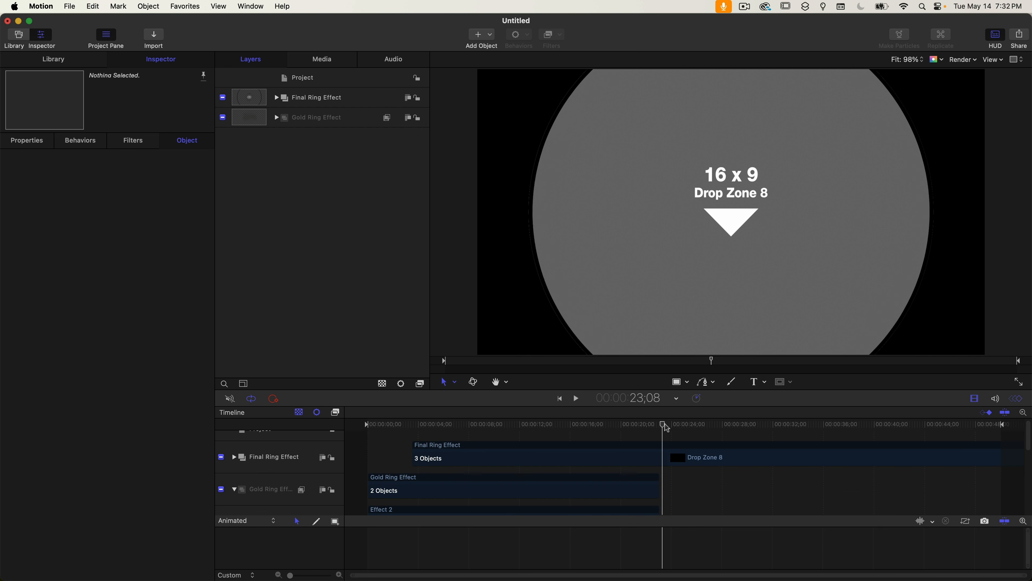
# Extend the Gold Ring Effect group so that it ends at 24;00
pyautogui.moveTo(669, 423); pyautogui.dragTo(672, 424)
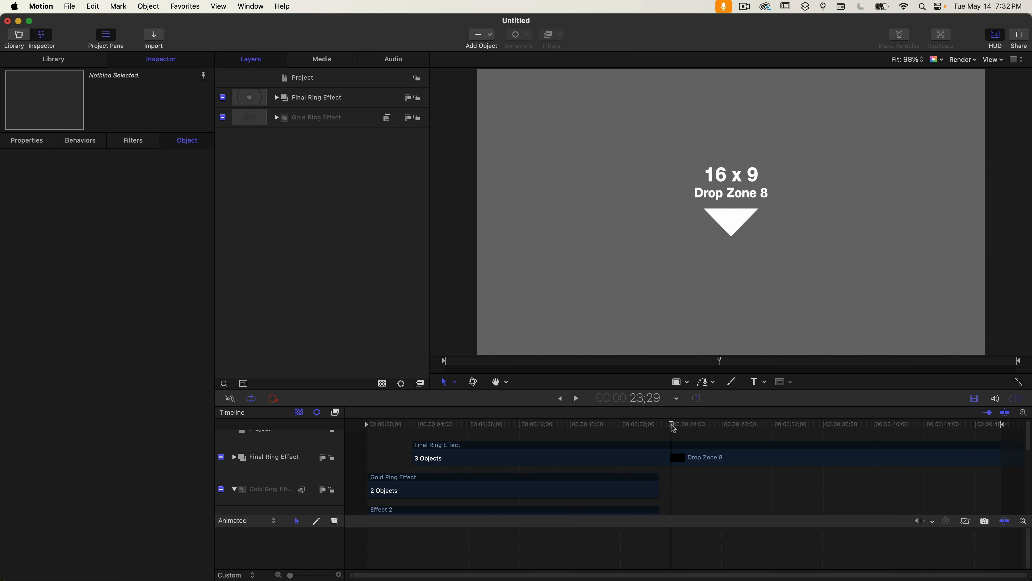
pyautogui.click(329, 119)
pyautogui.press('o')
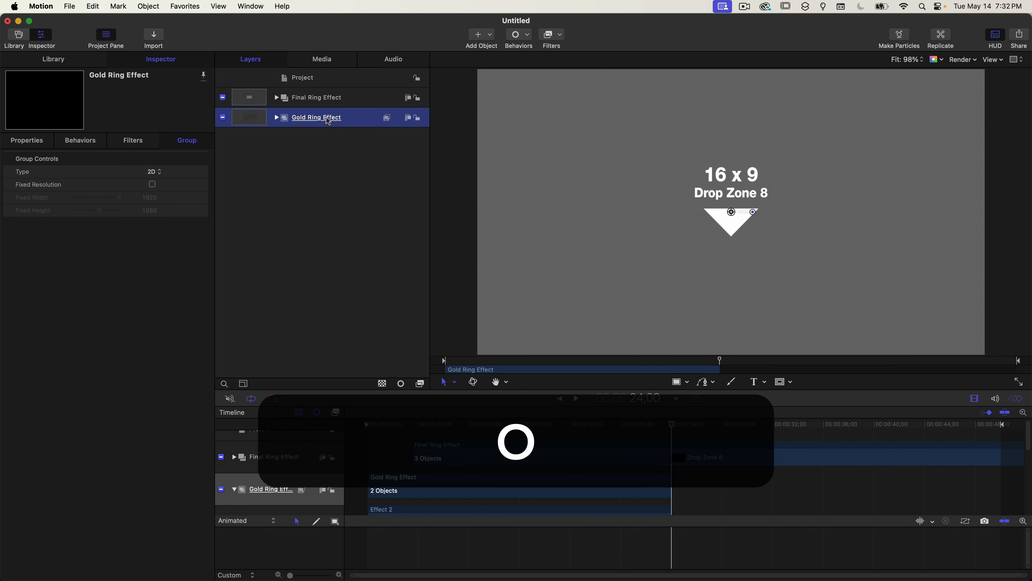
# Play back the last ring from about 23;09 to check the gold texture up to the full-frame Drop Zone 8
pyautogui.click(659, 427)
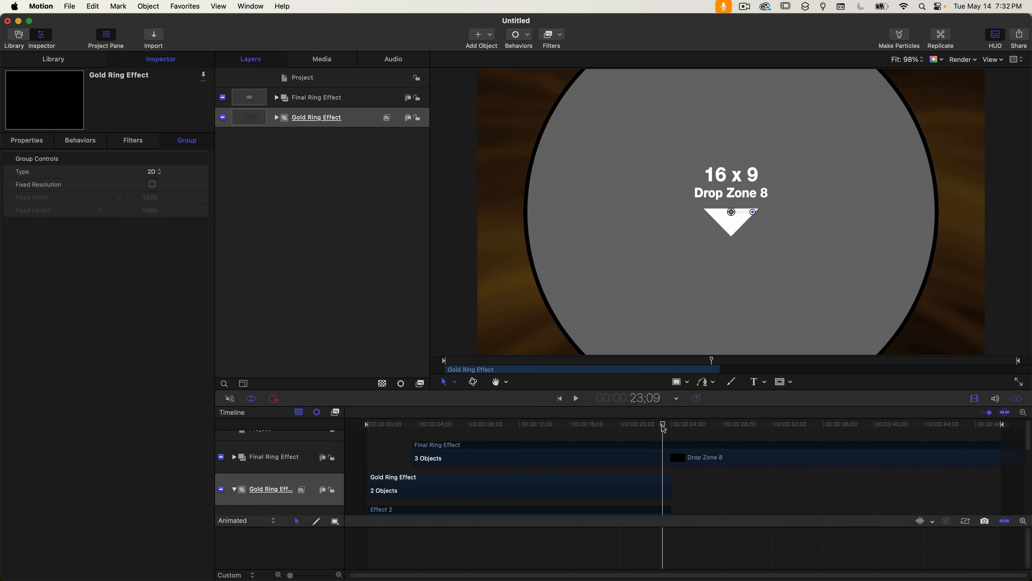
pyautogui.press('space')
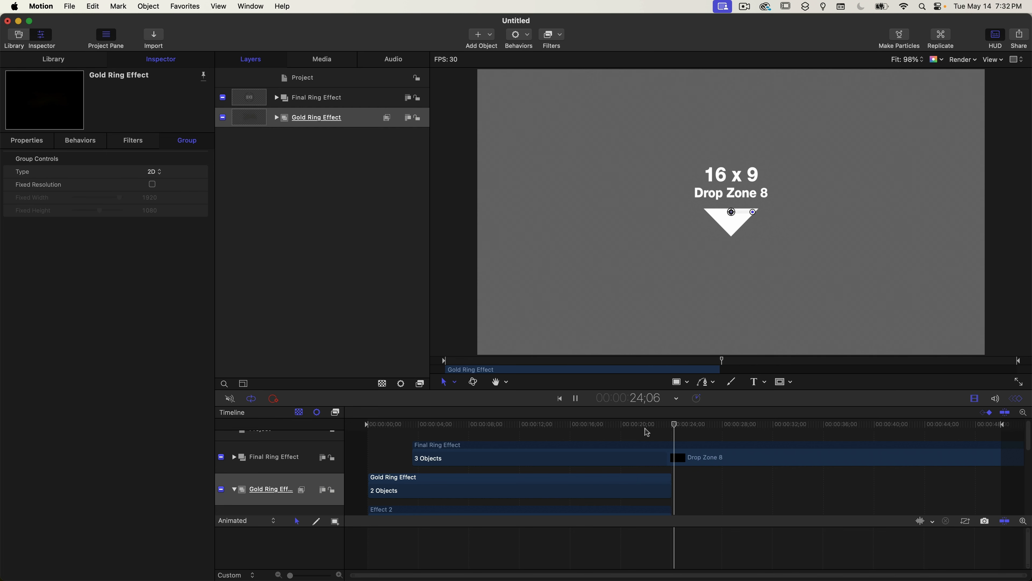
pyautogui.press('space')
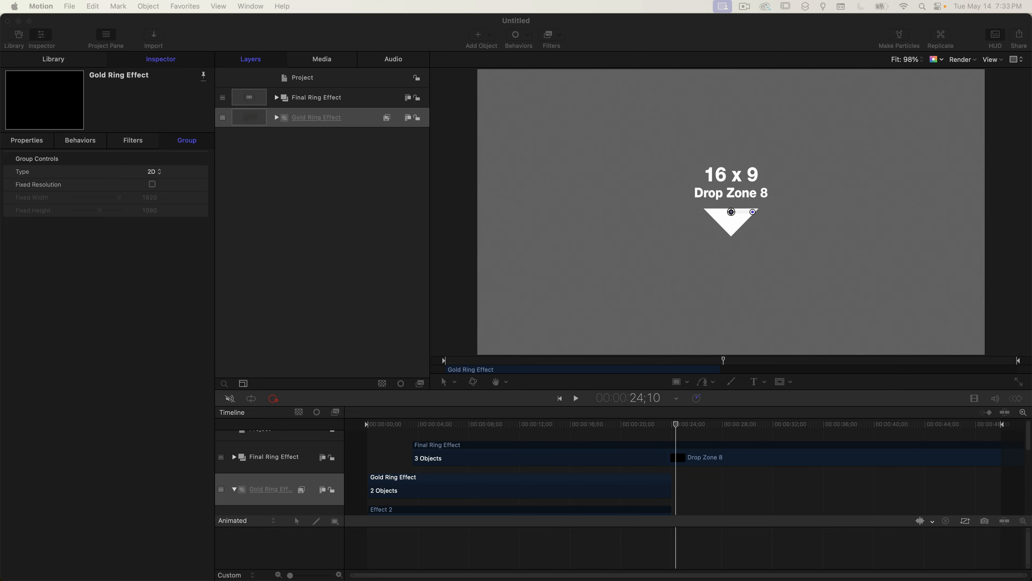
# Import BuckRogers - Guy.png from the AppleADay-BuckRogers folder in Finder as a new group above Final Ring Effect, starting at frame zero
pyautogui.moveTo(586, 529); pyautogui.dragTo(189, 531)
pyautogui.press('super+Tab')
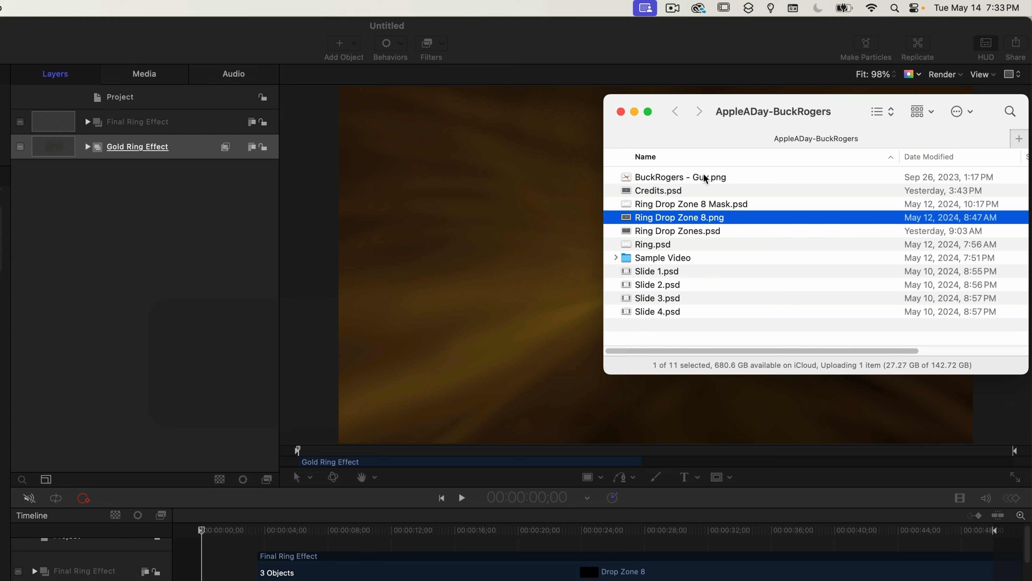
pyautogui.moveTo(706, 179); pyautogui.dragTo(159, 202)
pyautogui.click(165, 223)
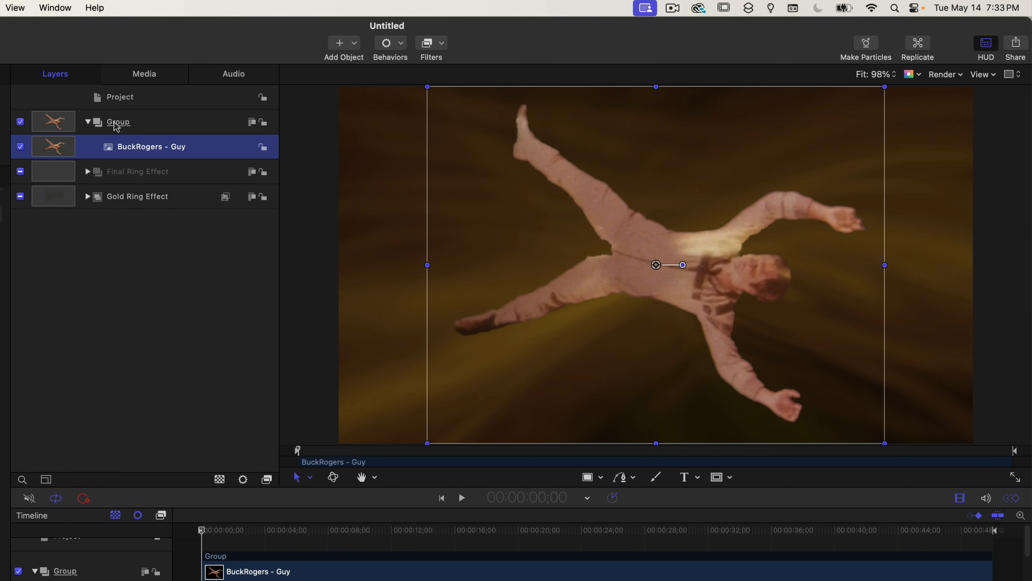
# Rename the group containing BuckRogers - Guy as Buck
pyautogui.doubleClick(122, 123)
pyautogui.write('Buck')
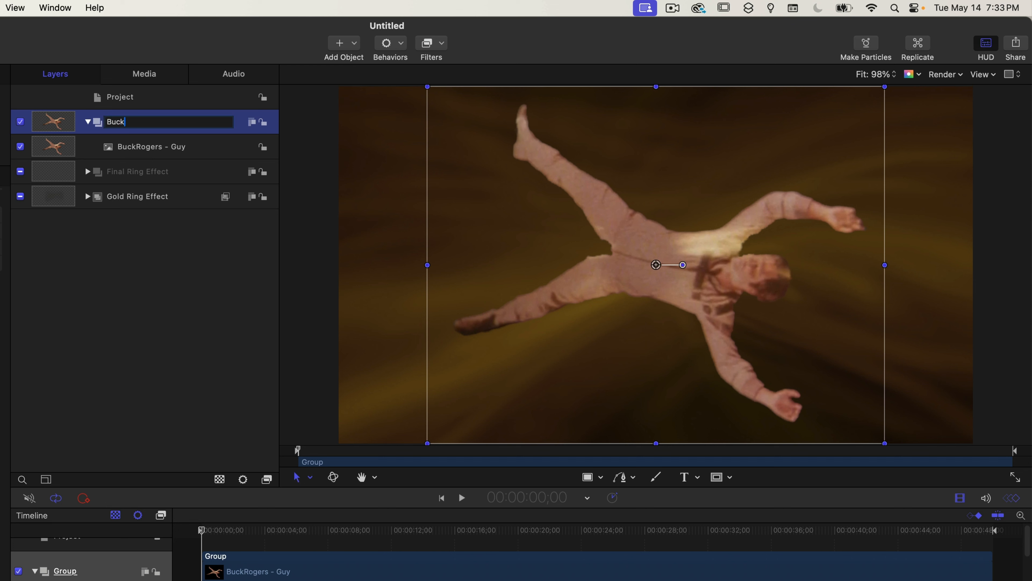
pyautogui.press('Return')
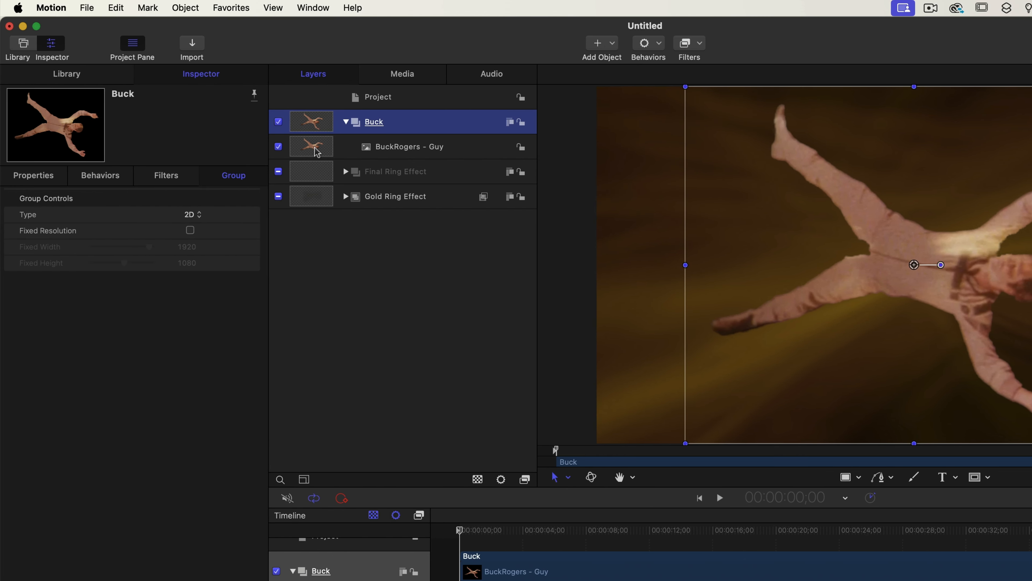
# Set the Buck group's scale to 400% and its rotation to 90° at the start of the project
pyautogui.click(25, 179)
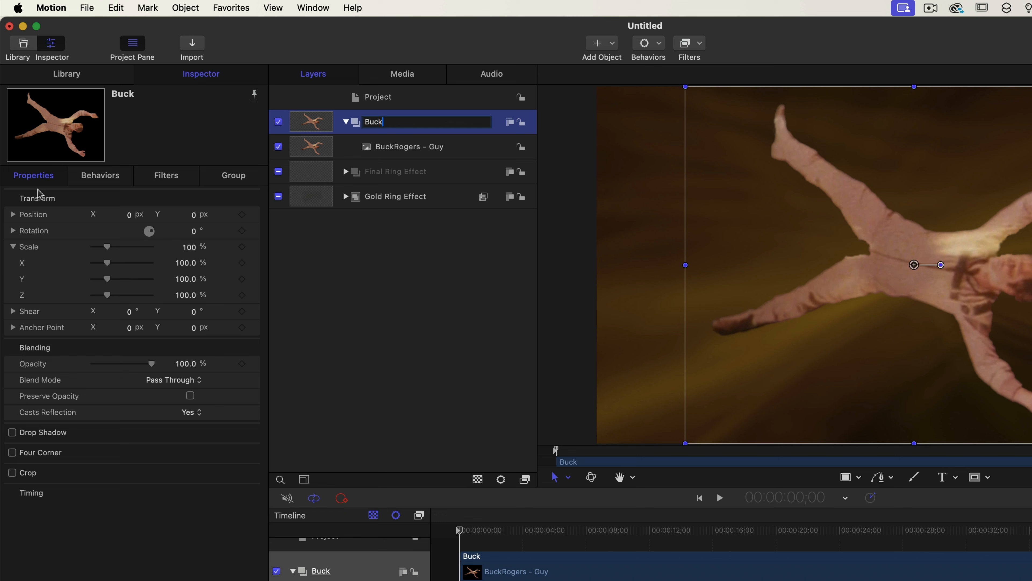
pyautogui.click(189, 247)
pyautogui.write('400')
pyautogui.press('Return')
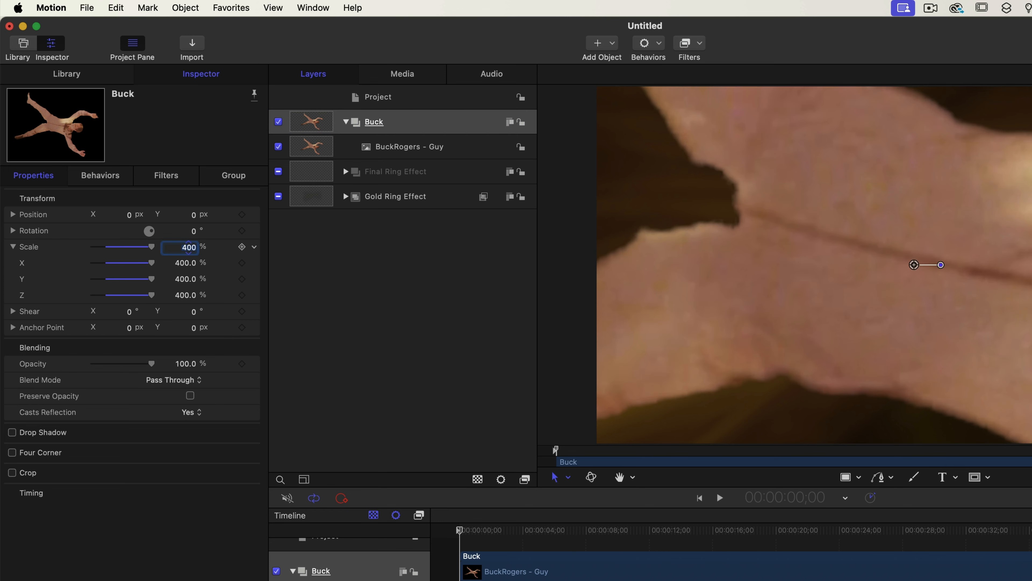
pyautogui.click(192, 236)
pyautogui.write('9')
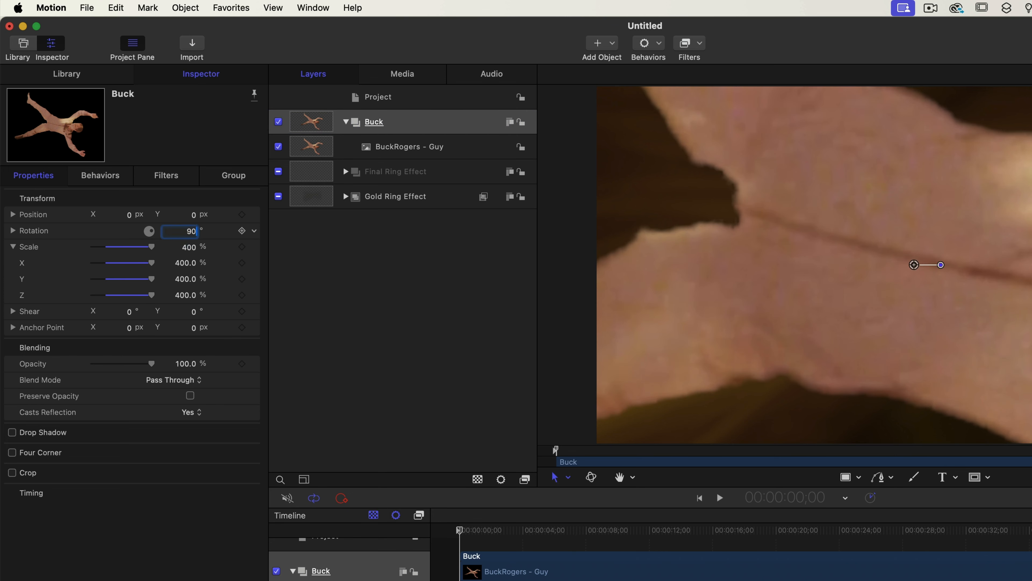
pyautogui.write('0')
pyautogui.press('Return')
# Set the Buck group's Y position to 0 px at 9;00
pyautogui.click(131, 215)
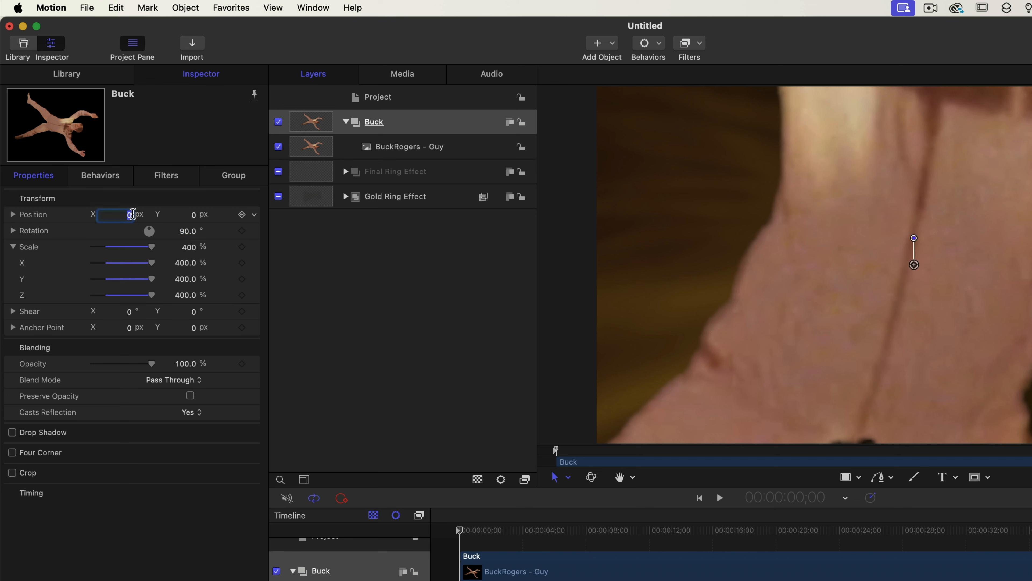
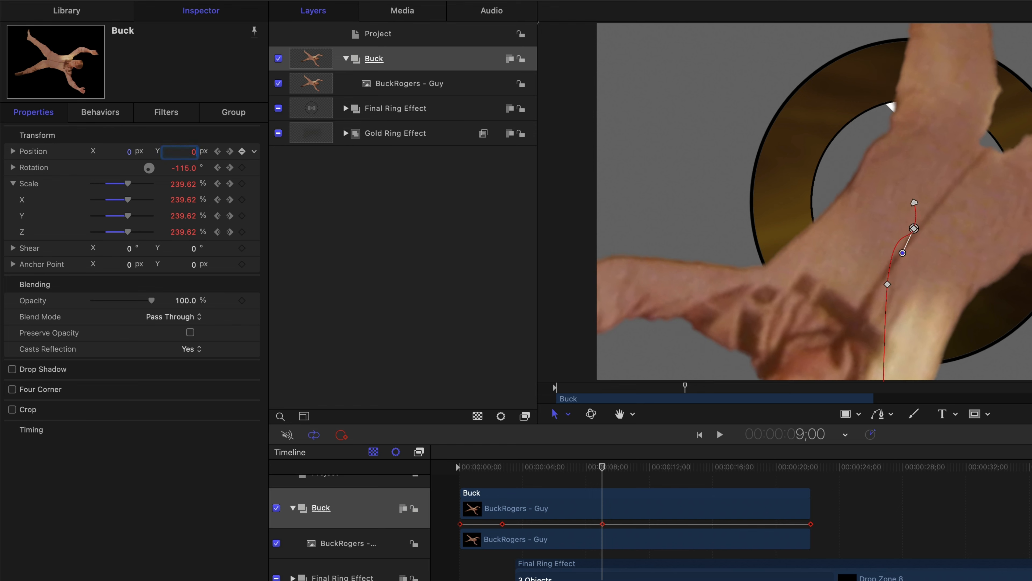
pyautogui.write('0')
pyautogui.press('Tab')
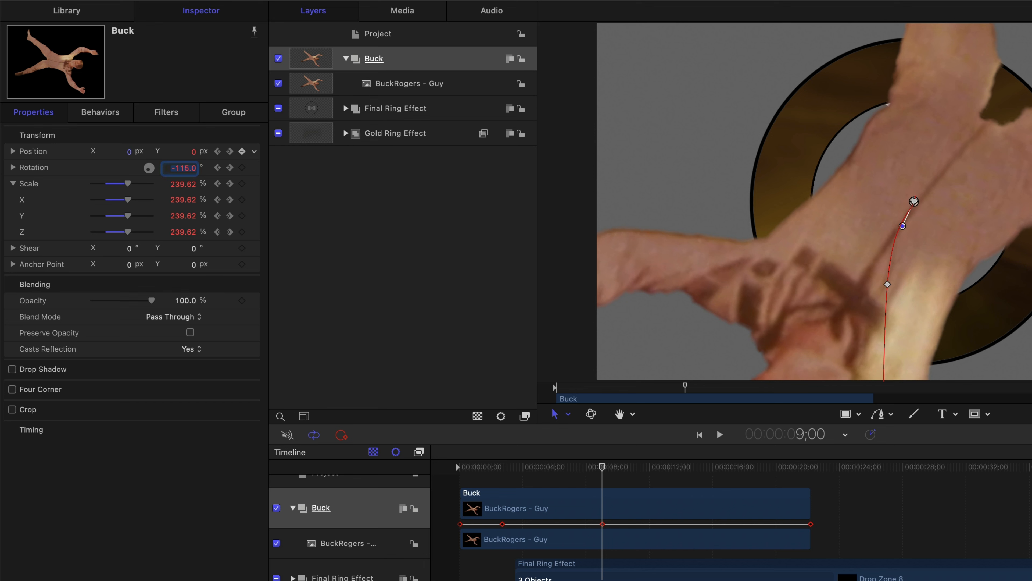
# Add a scale keyframe to the Buck group at 6;00 and set it to 115%
pyautogui.moveTo(602, 469); pyautogui.dragTo(556, 476)
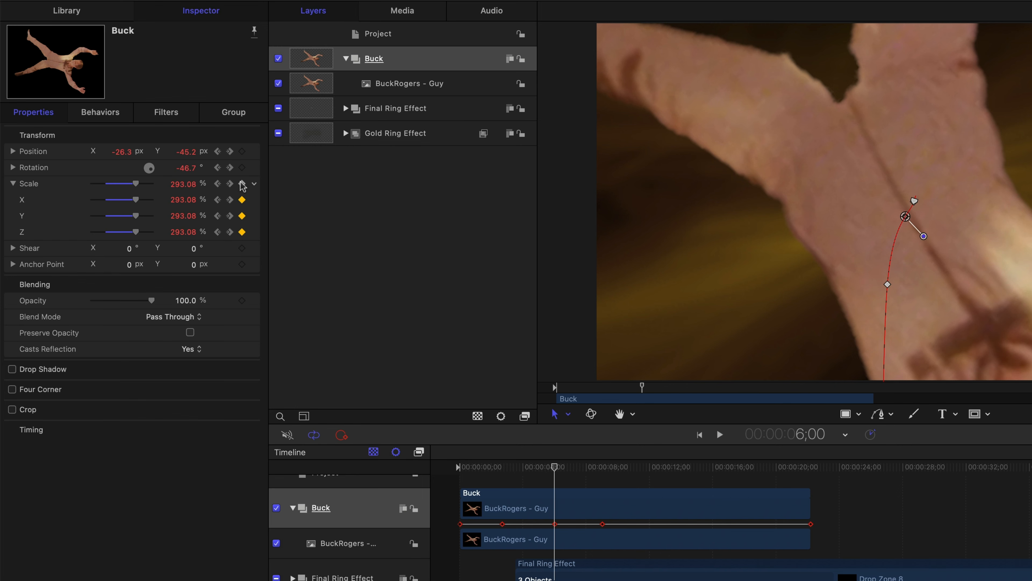
pyautogui.click(183, 184)
pyautogui.write('115')
pyautogui.press('Return')
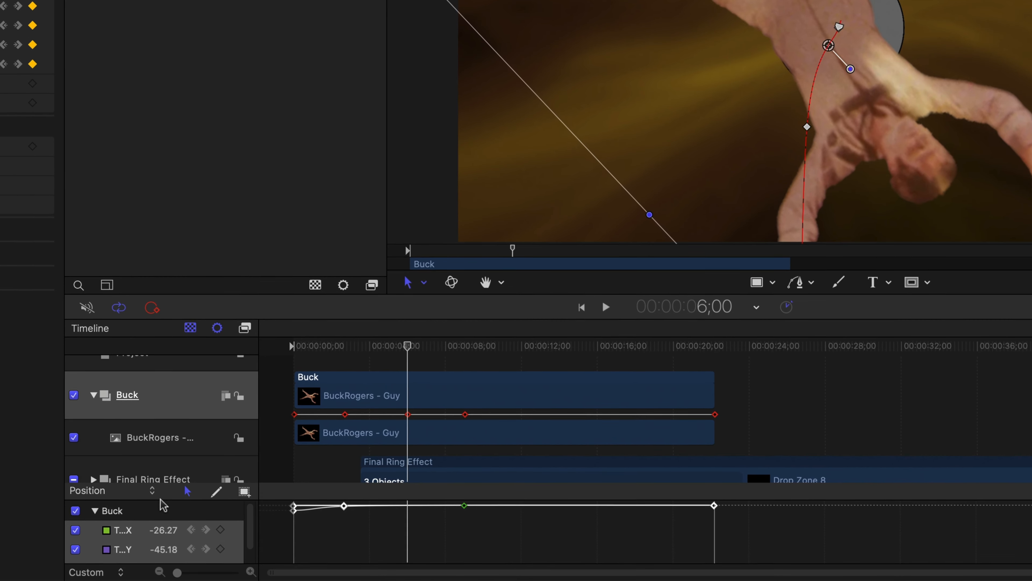
# Set the interpolation of all the Buck group's scale keyframes to Continuous in the keyframe editor
pyautogui.click(155, 491)
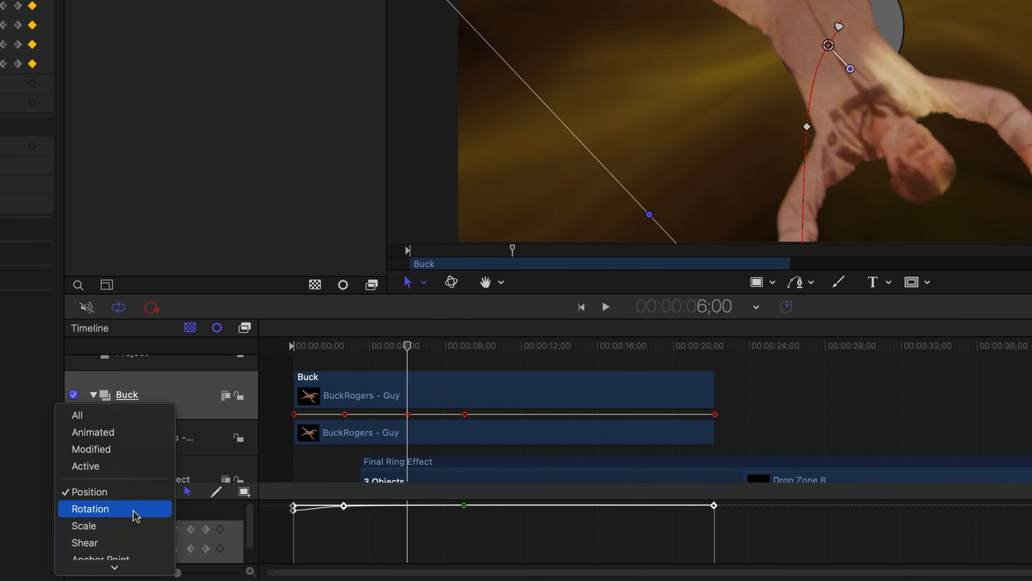
pyautogui.click(129, 526)
pyautogui.moveTo(738, 540); pyautogui.dragTo(285, 484)
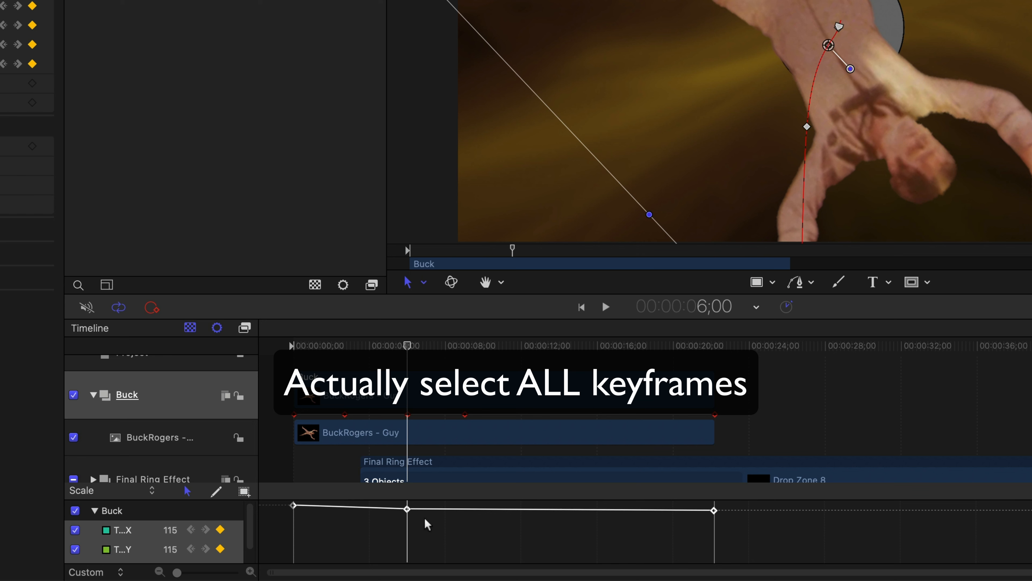
pyautogui.rightClick(407, 513)
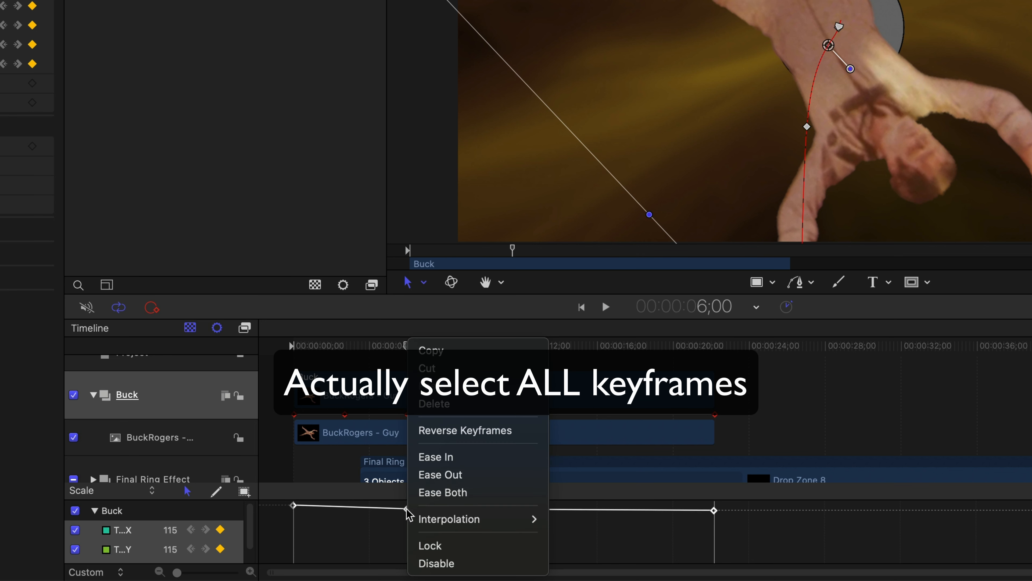
pyautogui.moveTo(447, 520)
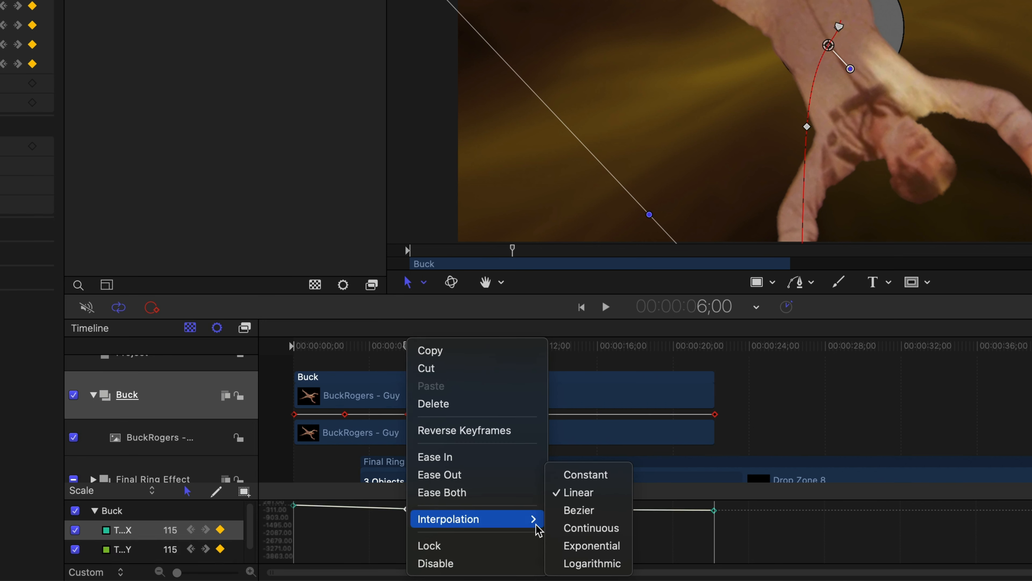
pyautogui.click(569, 528)
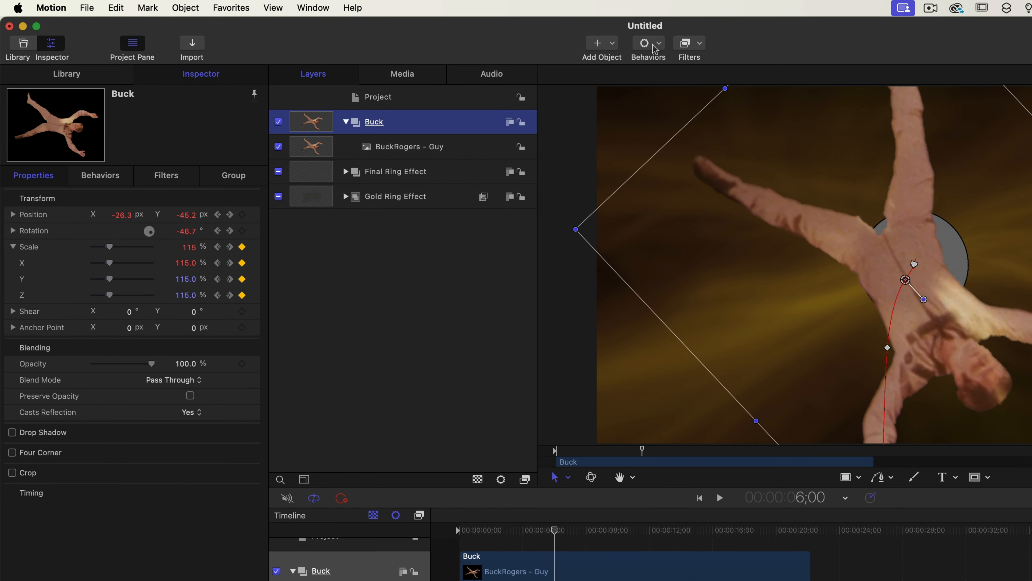
# Add a Fade In/Fade Out behavior to the Buck group with a fade-in time of 40 and a fade-out time of 4
pyautogui.click(655, 47)
pyautogui.moveTo(663, 80)
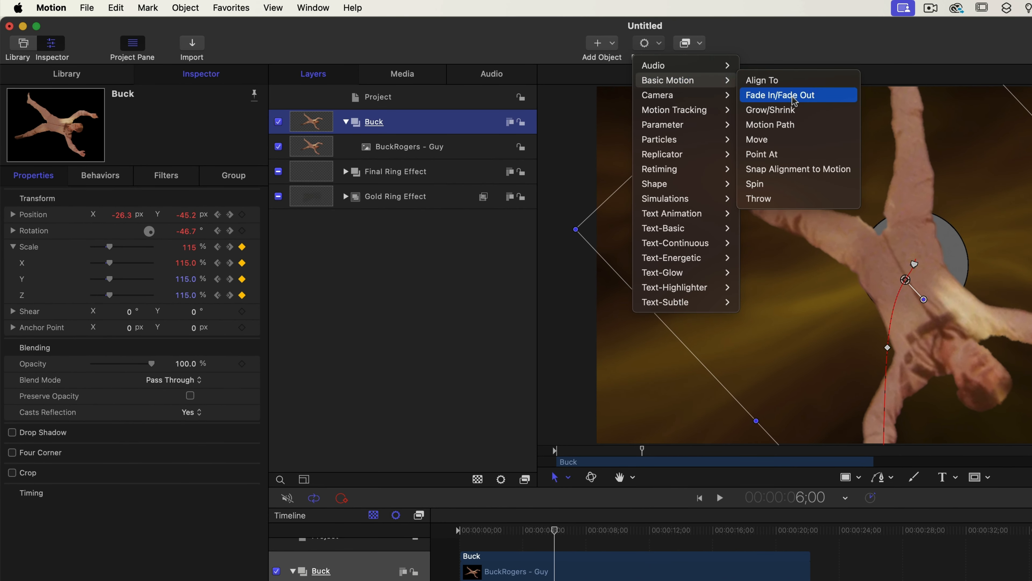
pyautogui.click(826, 98)
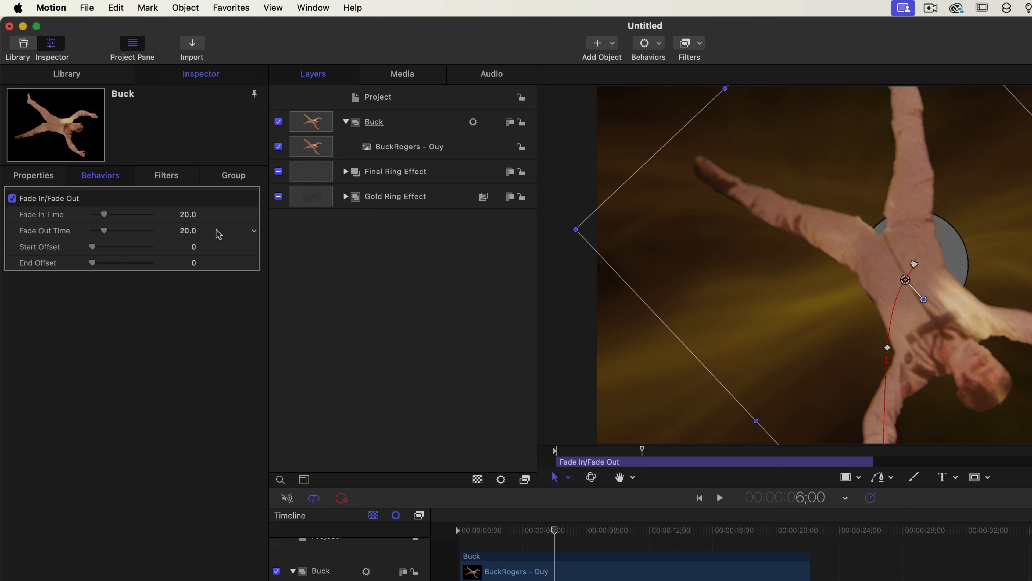
pyautogui.click(189, 216)
pyautogui.write('40')
pyautogui.press('Tab')
pyautogui.write('4')
pyautogui.press('Tab')
# Set the opacity of the BuckRogers - Guy layer to 85%
pyautogui.click(411, 149)
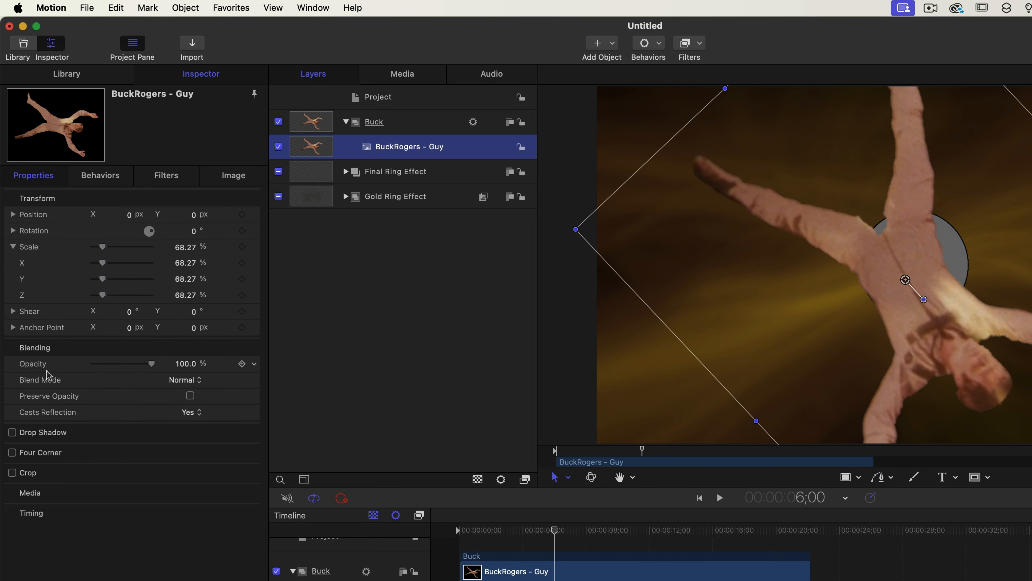
pyautogui.click(182, 364)
pyautogui.write('85')
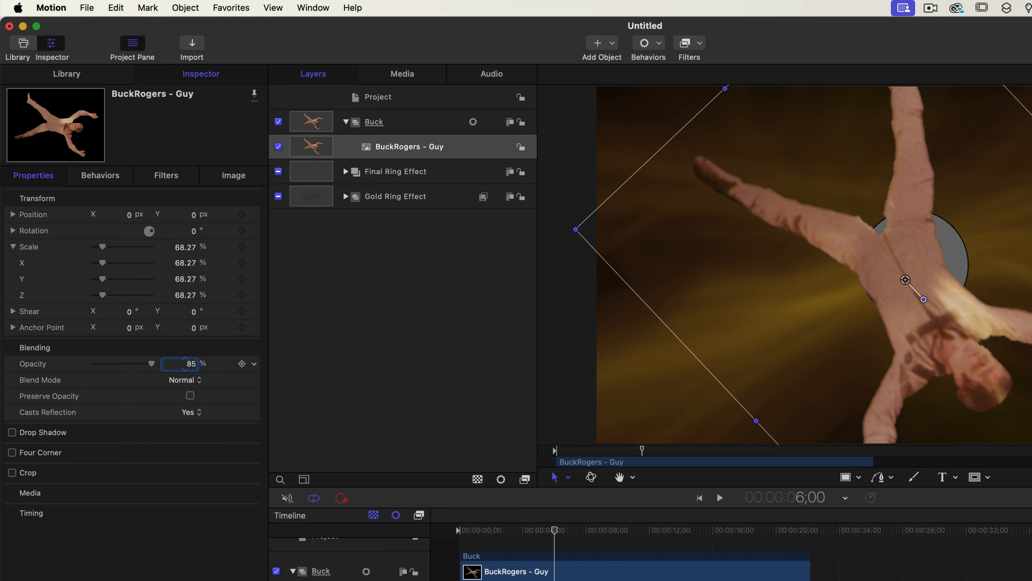
pyautogui.press('Return')
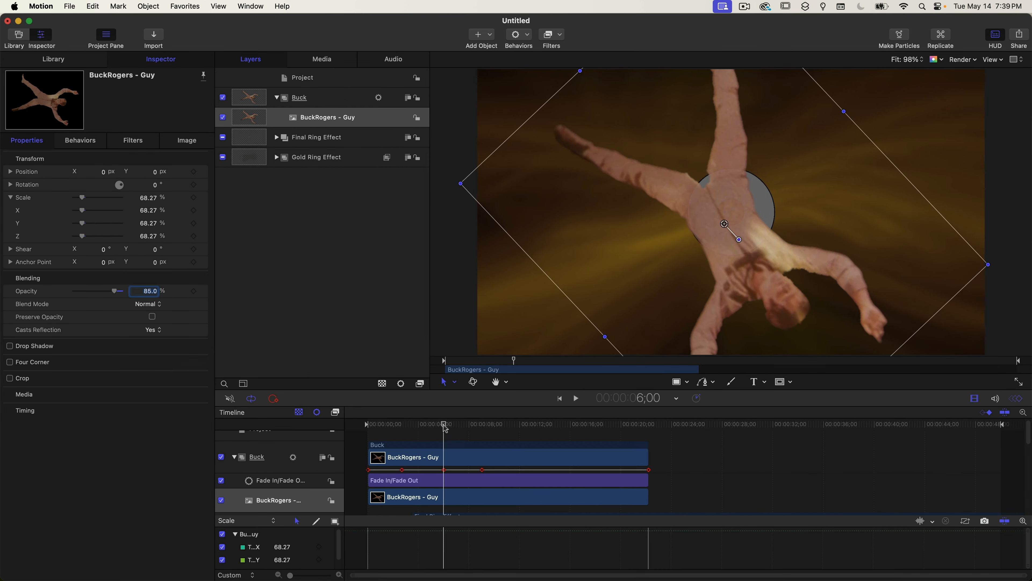
# Play the whole title sequence from the start of the project to review the tumbling man and rings
pyautogui.moveTo(444, 426); pyautogui.dragTo(368, 426)
pyautogui.click(383, 435)
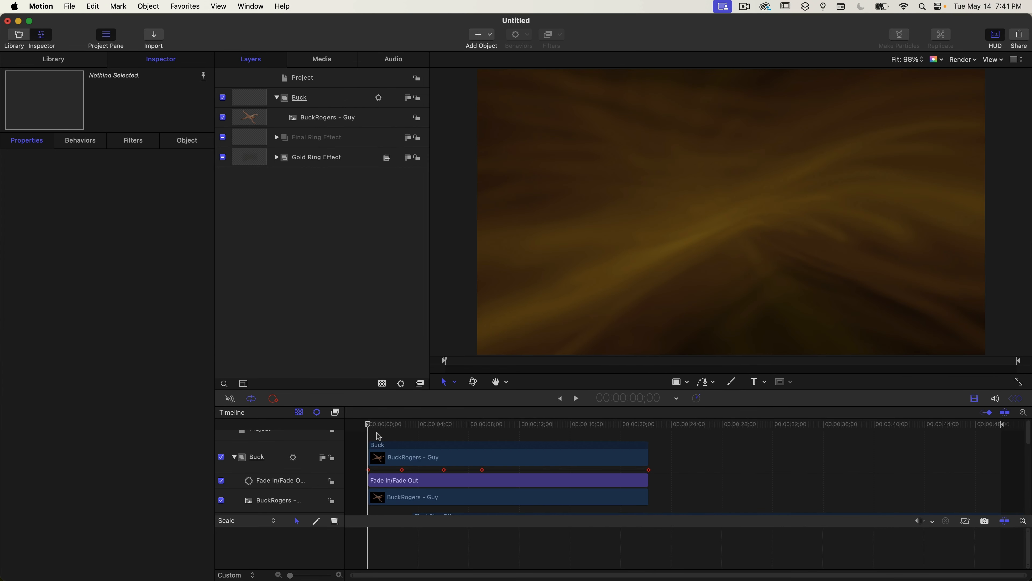
pyautogui.press('space')
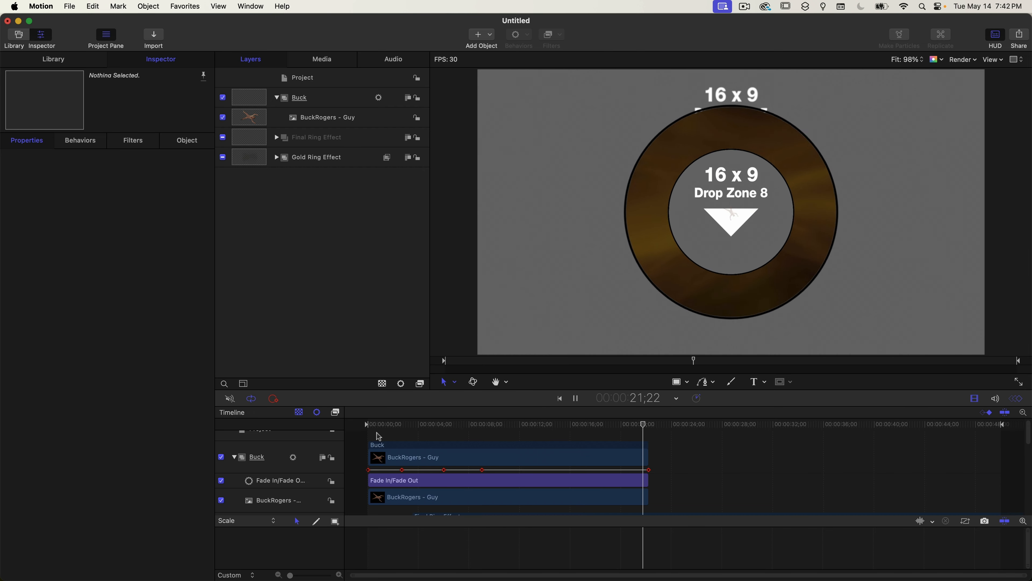
pyautogui.press('space')
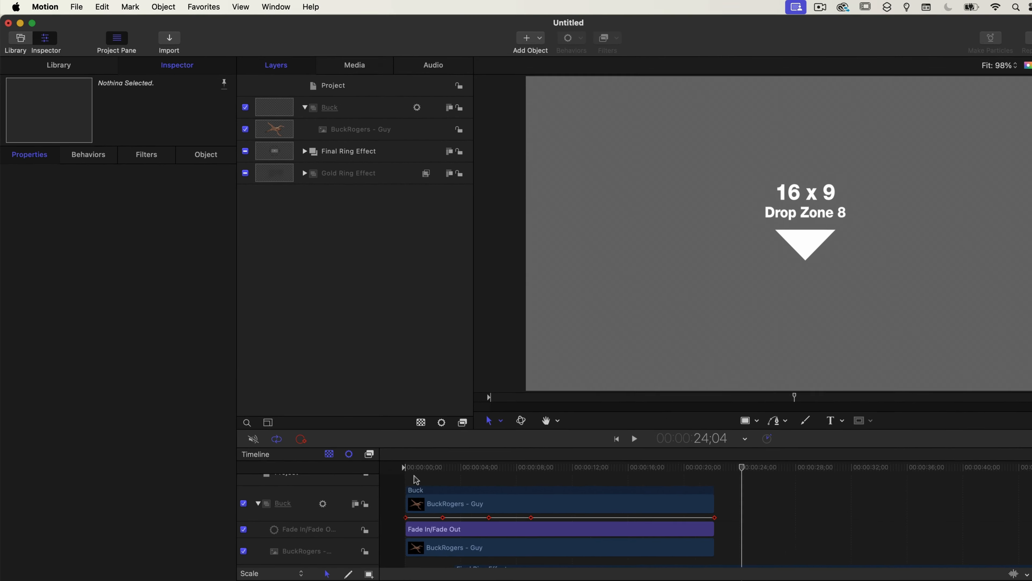
# Publish the project as a Final Cut generator named Ring Sequence in the Buck Rogers category
pyautogui.click(80, 7)
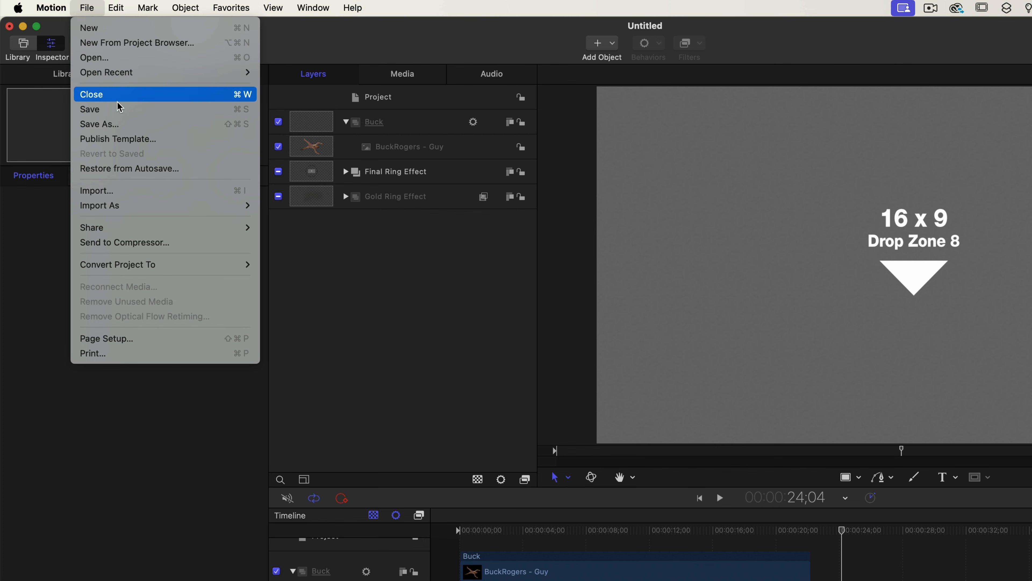
pyautogui.click(189, 138)
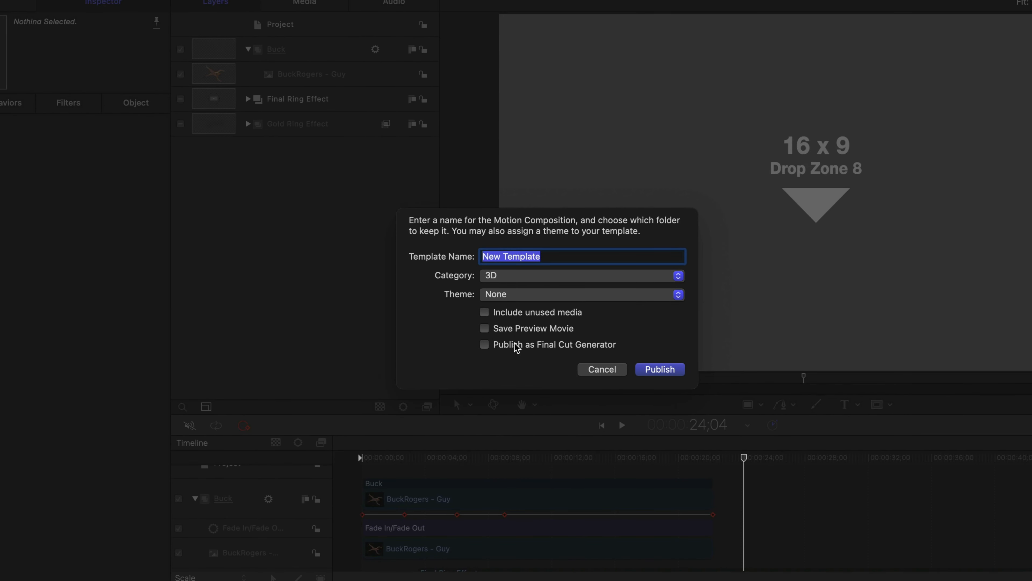
pyautogui.click(515, 348)
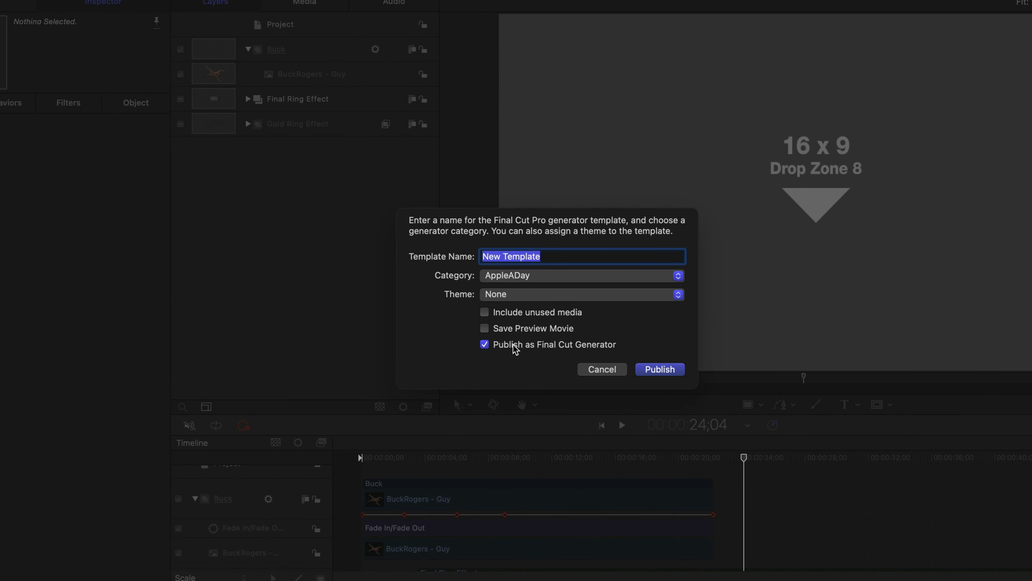
pyautogui.click(513, 280)
pyautogui.click(513, 292)
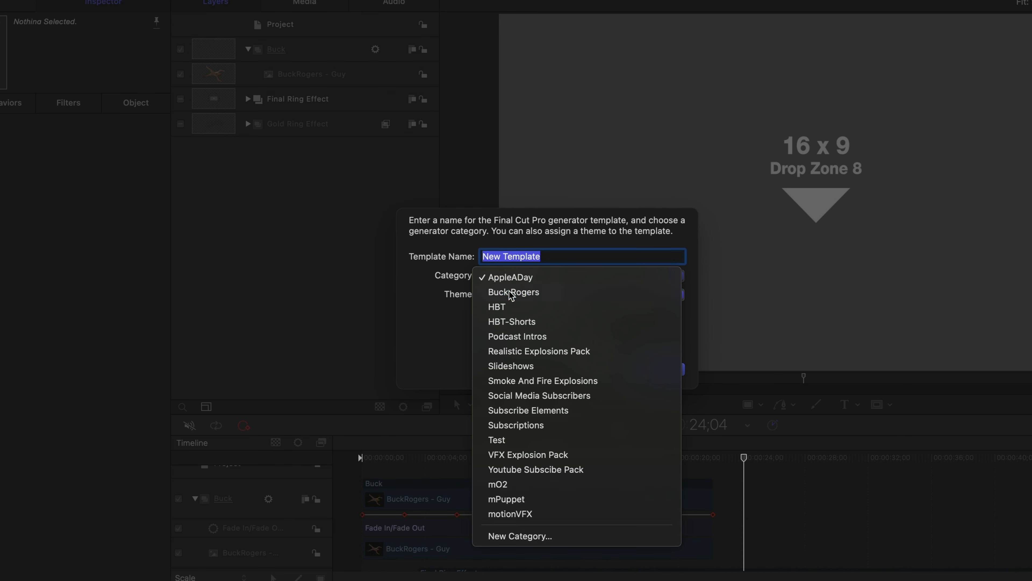
pyautogui.write('Ring Sequence')
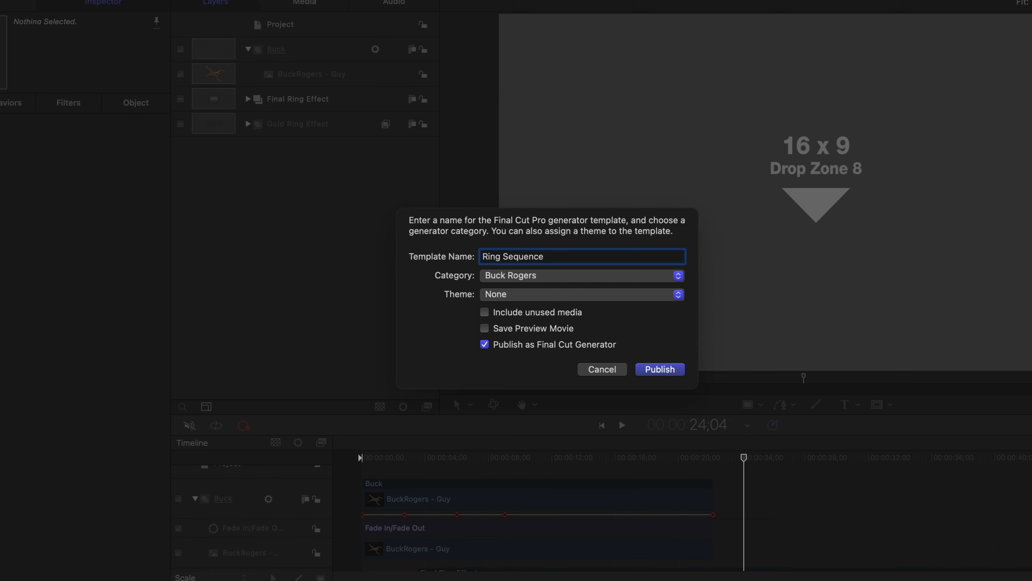
pyautogui.press('Return')
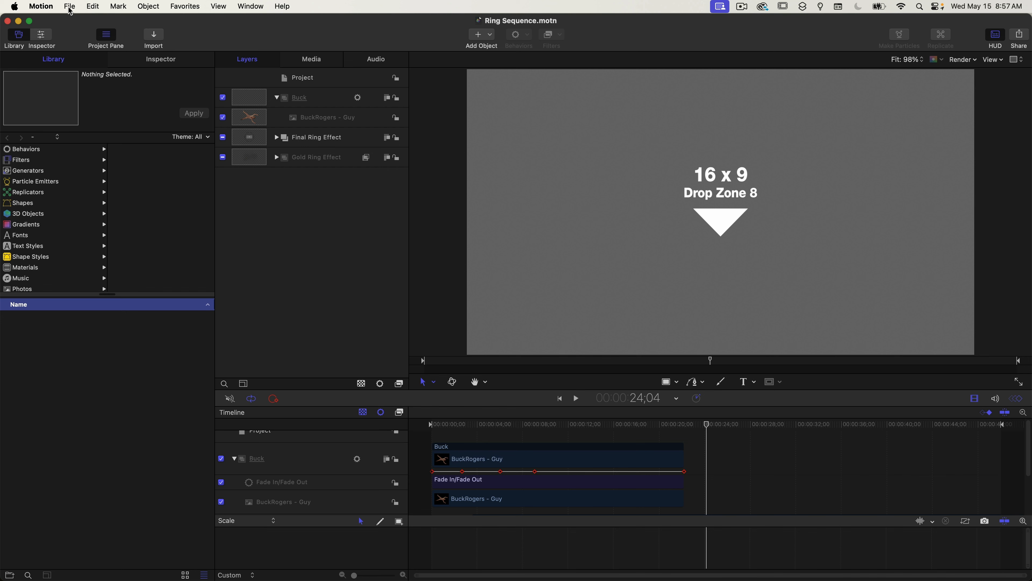
# Create a new blank Motion project at Broadcast HD 1080, 29.97 fps, with a duration of 00:00:24:00
pyautogui.click(70, 11)
pyautogui.click(108, 32)
pyautogui.doubleClick(687, 131)
pyautogui.press('BackSpace')
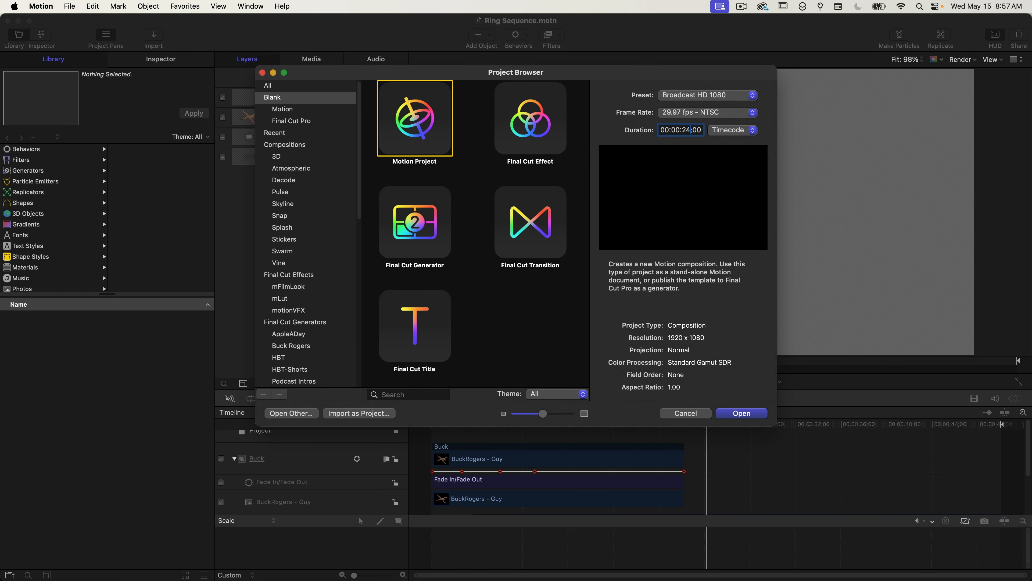
pyautogui.click(764, 414)
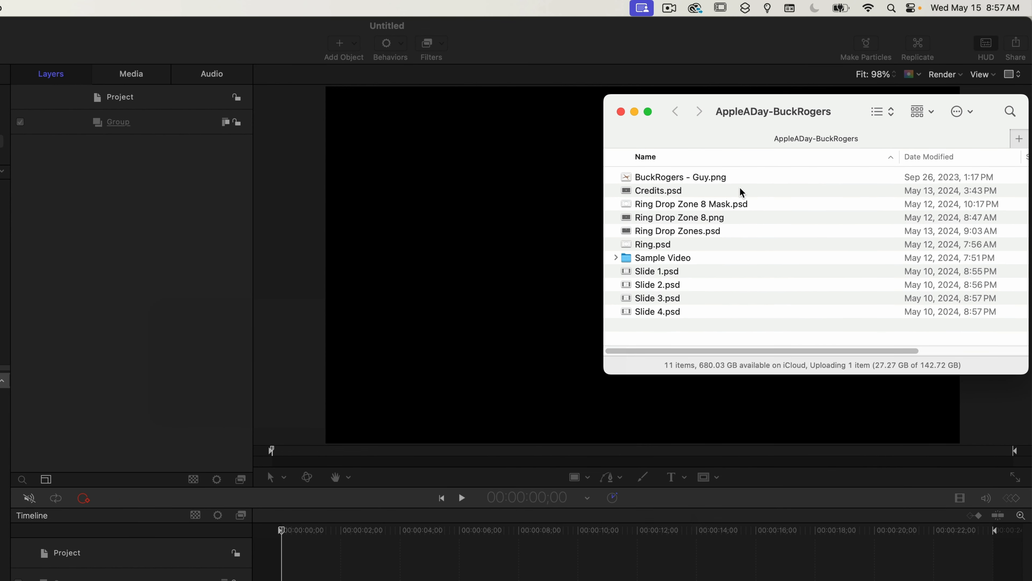
# Import Credits.psd with its separate layers from the AppleADay-BuckRogers folder into the new project
pyautogui.click(738, 191)
pyautogui.moveTo(725, 193); pyautogui.dragTo(217, 166)
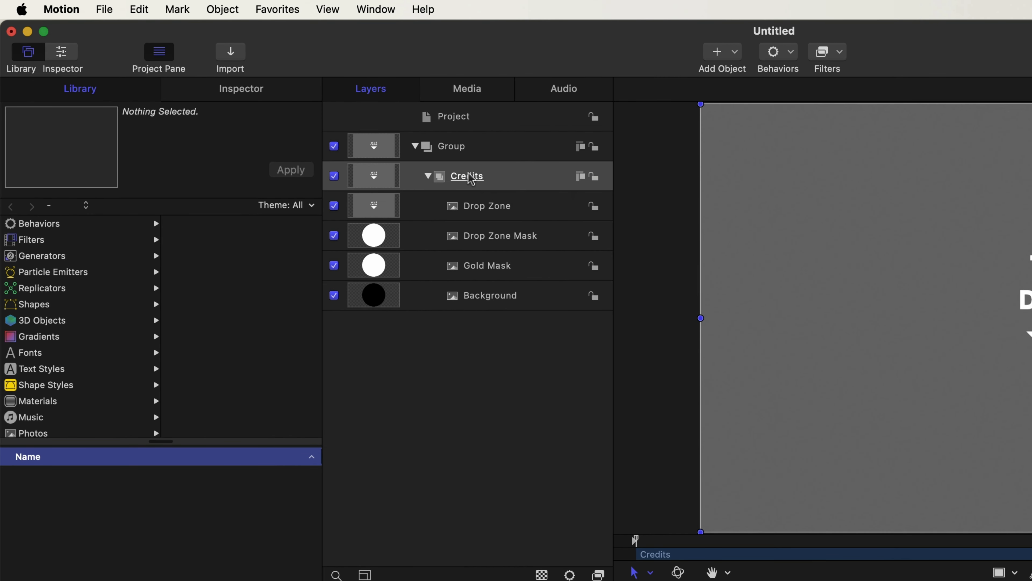
# Move the Credits group out to the project's top level and delete the empty default group
pyautogui.moveTo(471, 178); pyautogui.dragTo(426, 131)
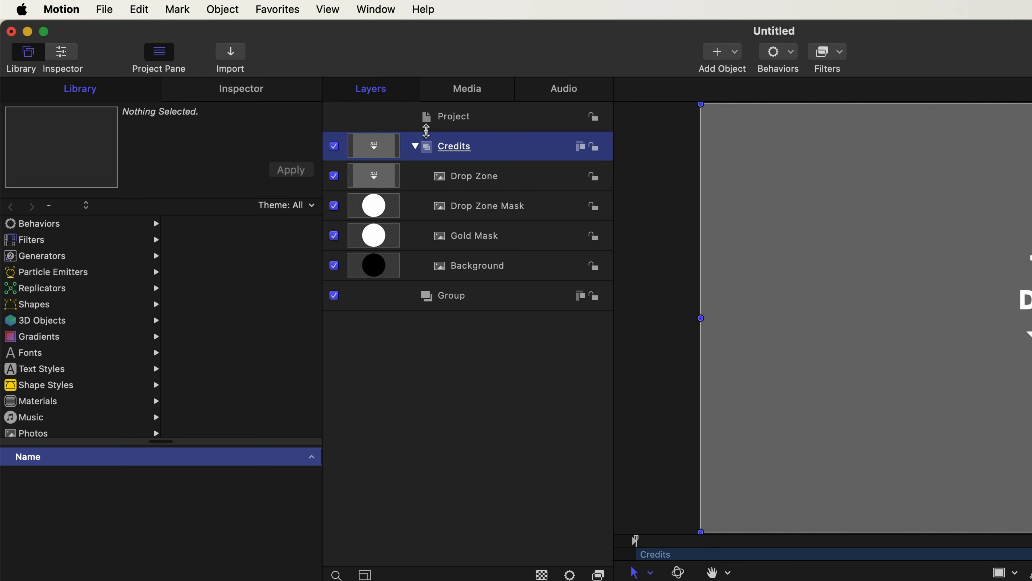
pyautogui.click(455, 298)
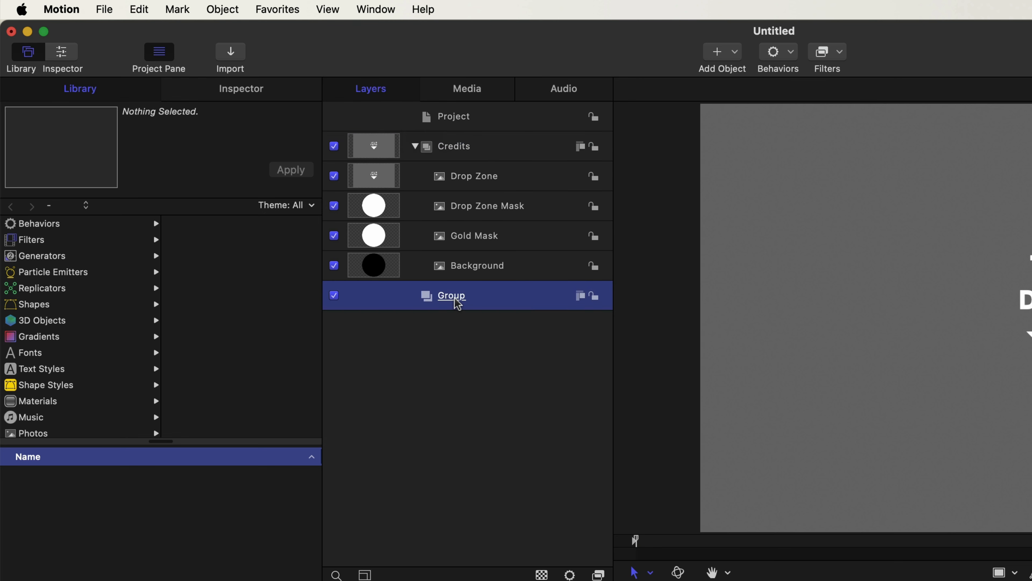
pyautogui.press('Delete')
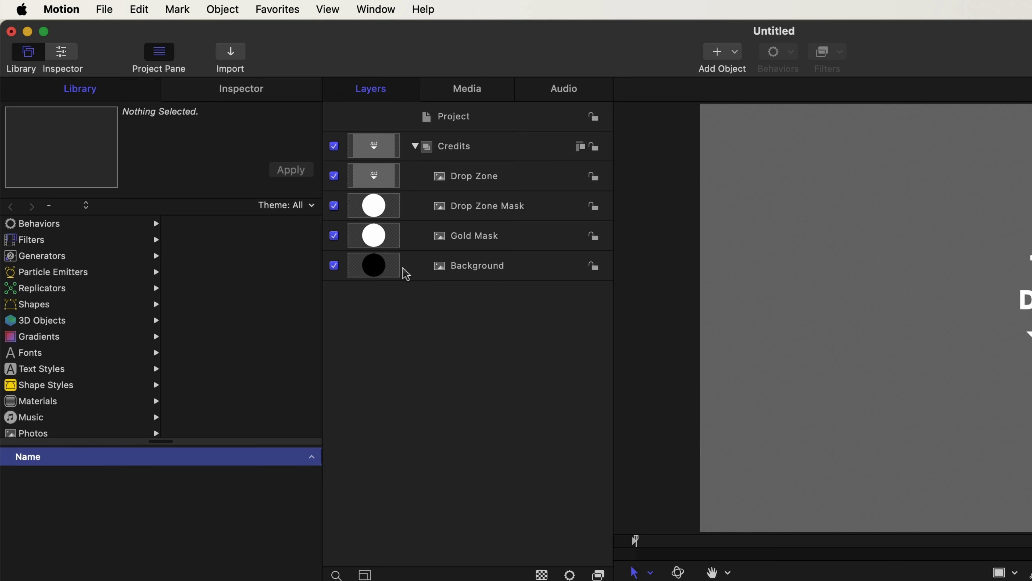
# Add an image mask to the Drop Zone layer with the Drop Zone Mask layer as its mask source
pyautogui.click(539, 185)
pyautogui.rightClick(540, 185)
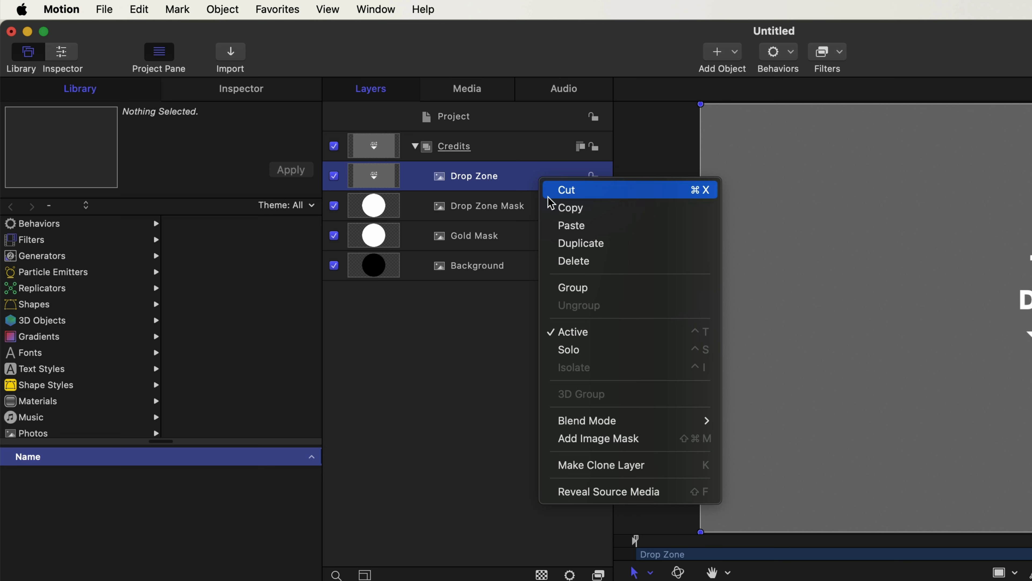
pyautogui.click(636, 441)
pyautogui.click(275, 97)
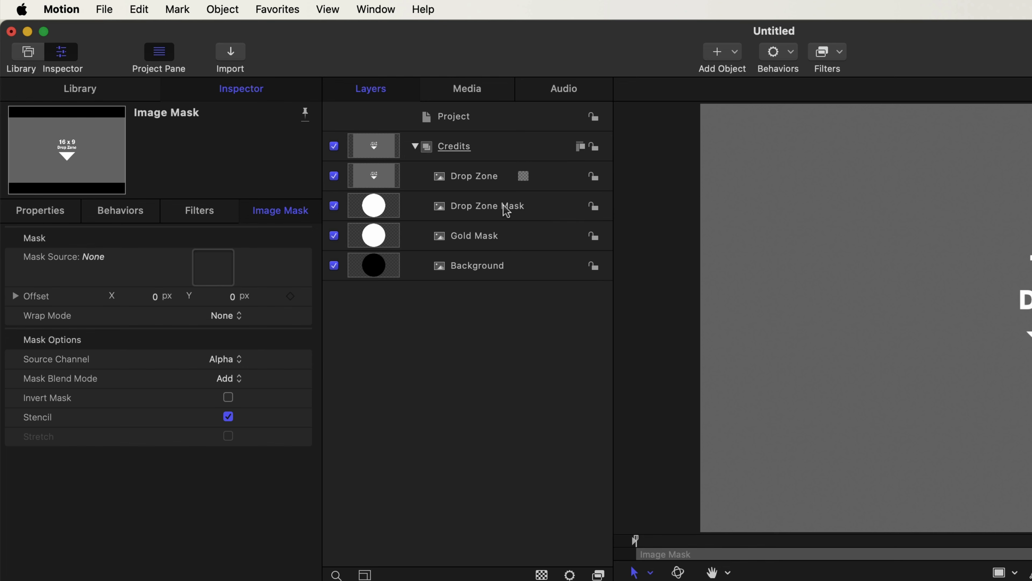
pyautogui.moveTo(484, 210); pyautogui.dragTo(219, 274)
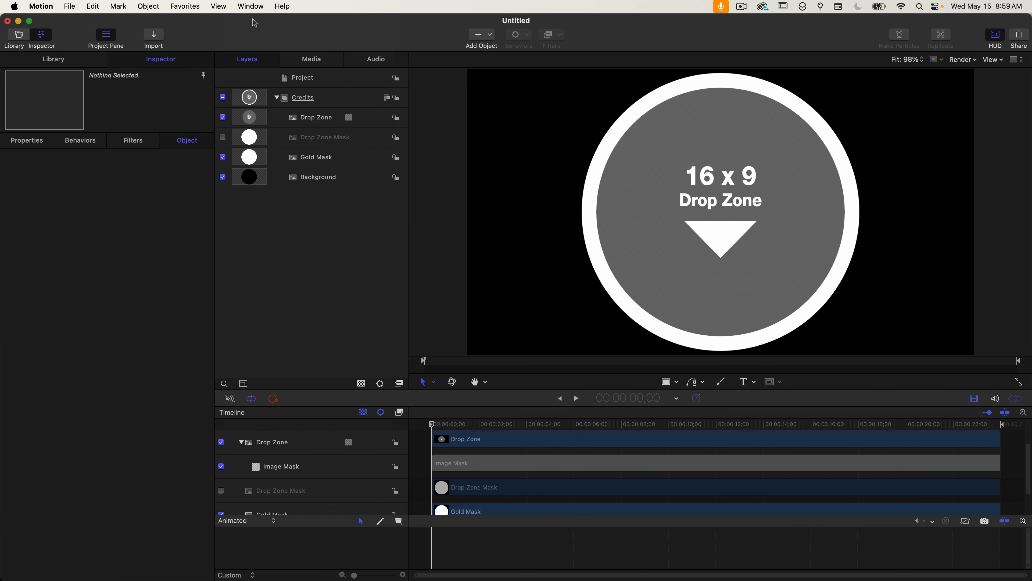
# Copy the Gold Ring Effect group from the Ring Sequence.motn project and return to the untitled credits project
pyautogui.click(250, 7)
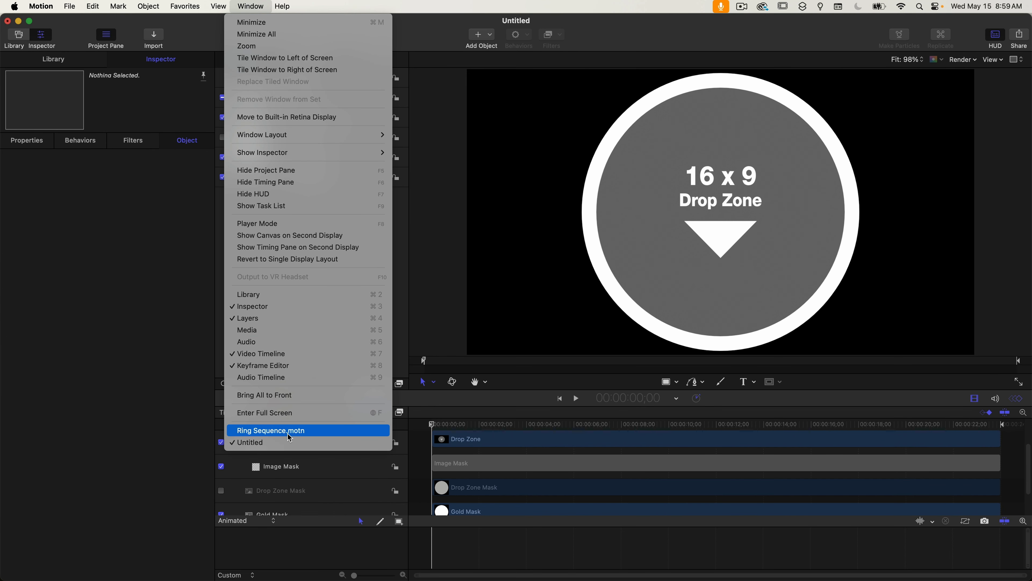
pyautogui.click(333, 432)
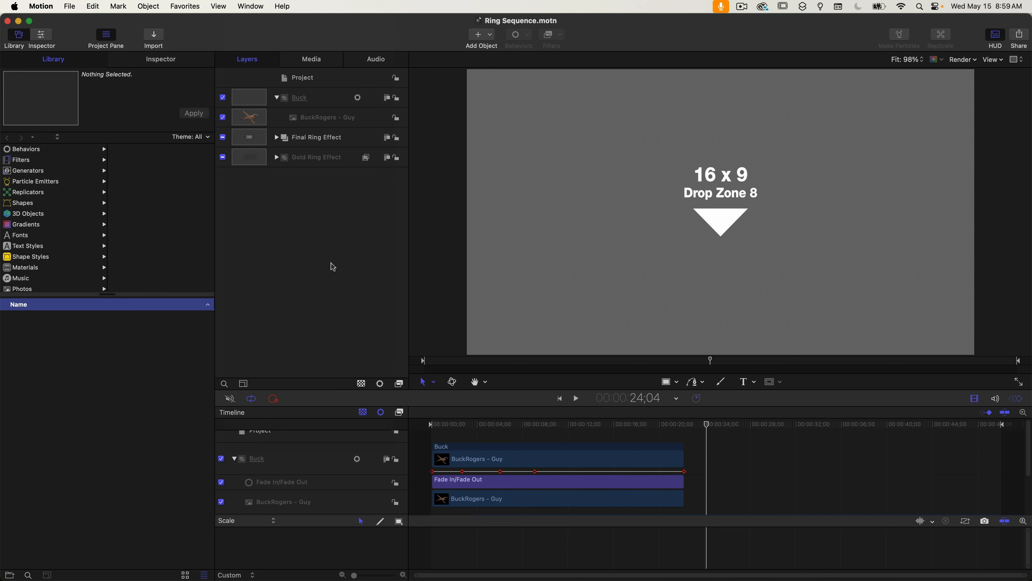
pyautogui.click(315, 159)
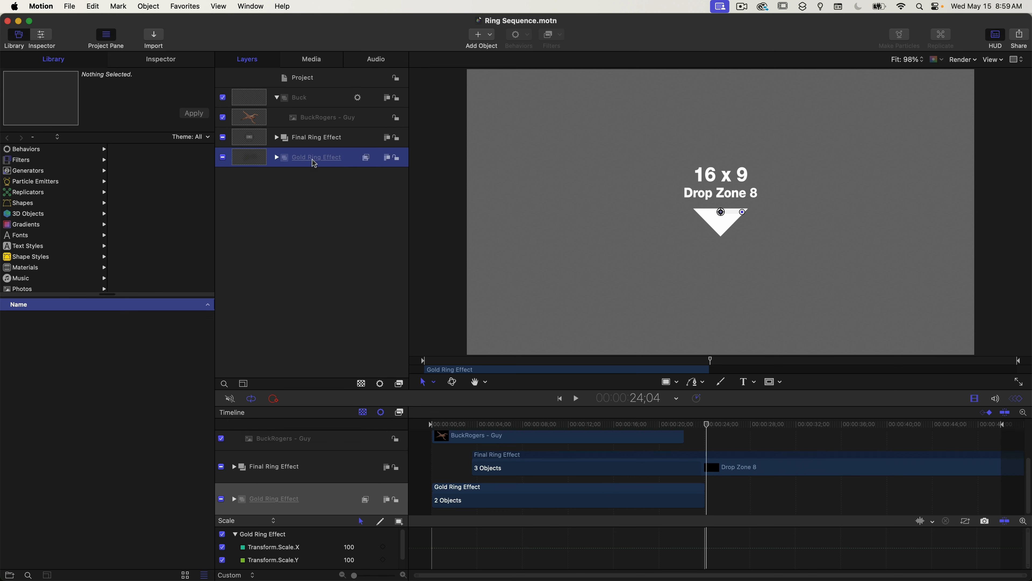
pyautogui.rightClick(350, 163)
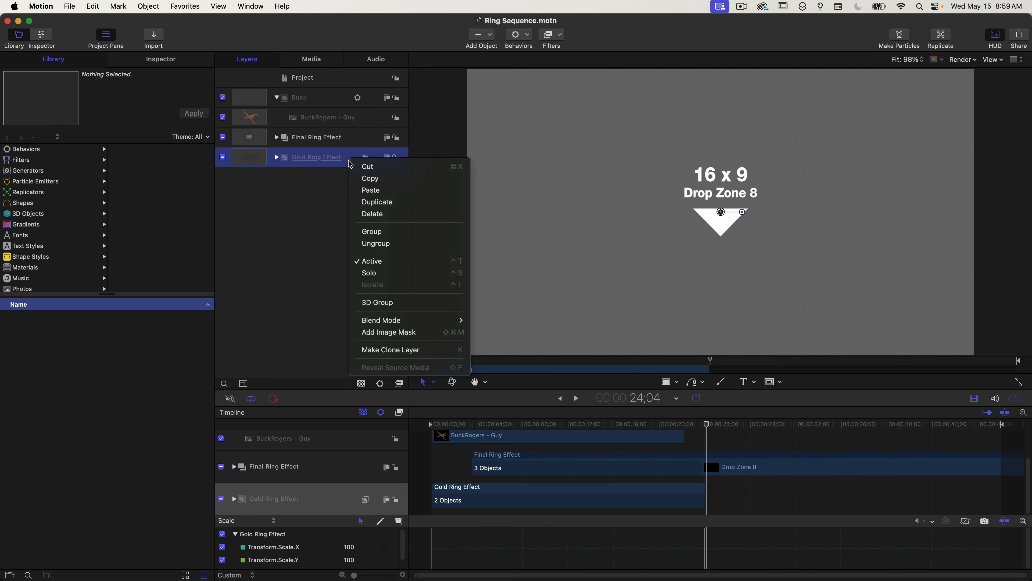
pyautogui.click(404, 179)
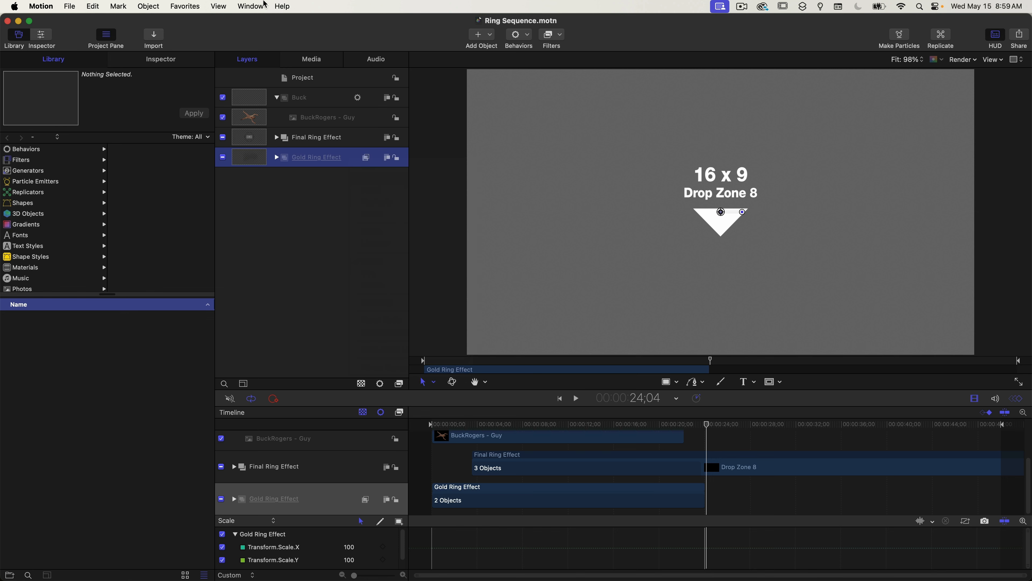
pyautogui.click(264, 5)
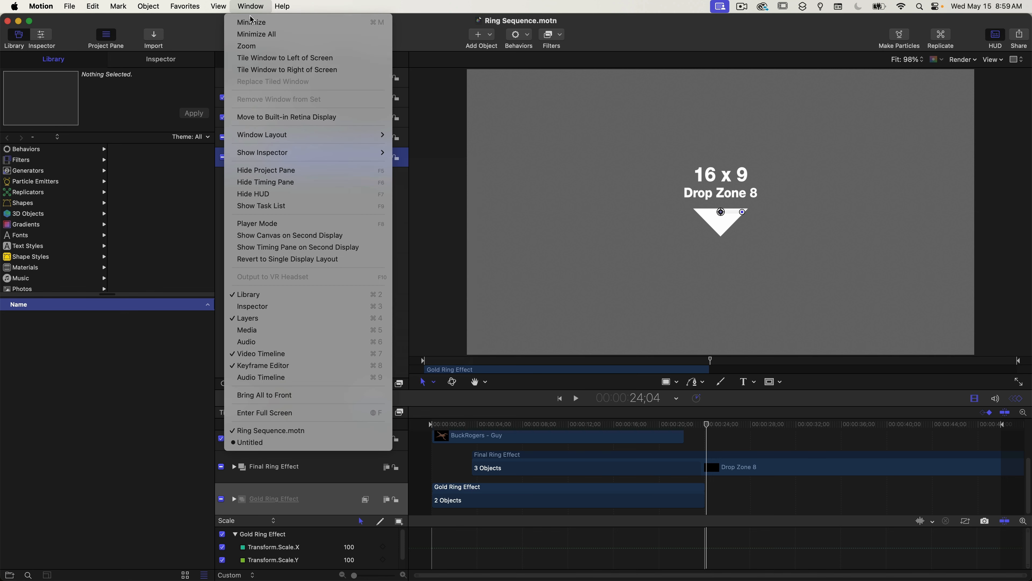
pyautogui.click(268, 444)
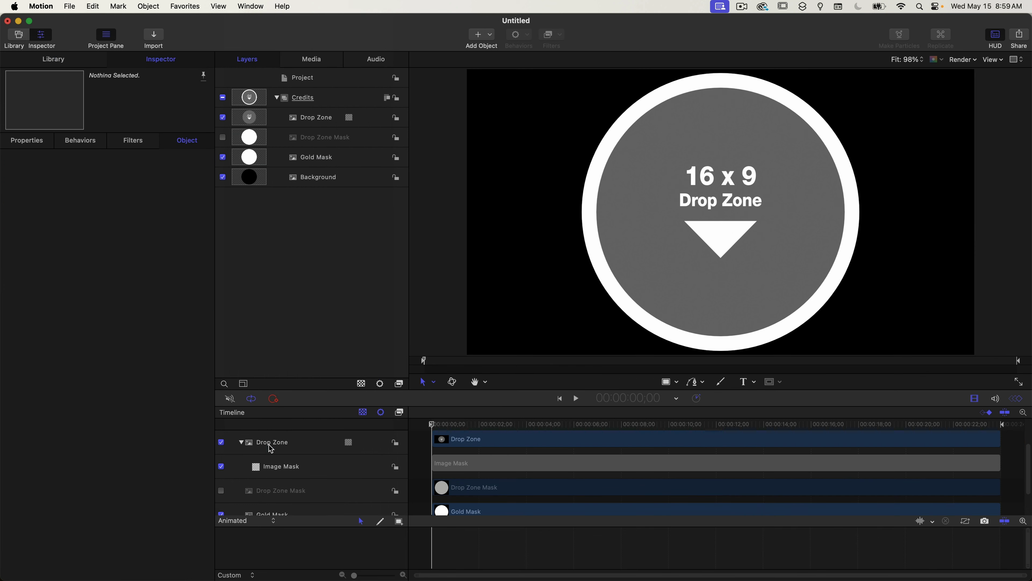
# Paste the Gold Ring Effect group into the project and place it inside Credits, between the Gold Mask and Background layers
pyautogui.rightClick(304, 208)
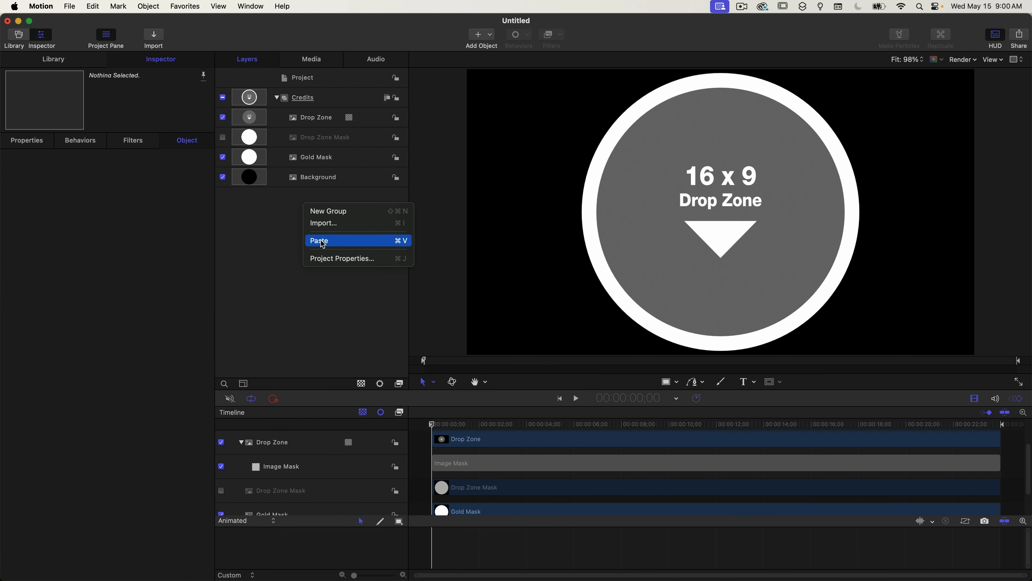
pyautogui.click(378, 241)
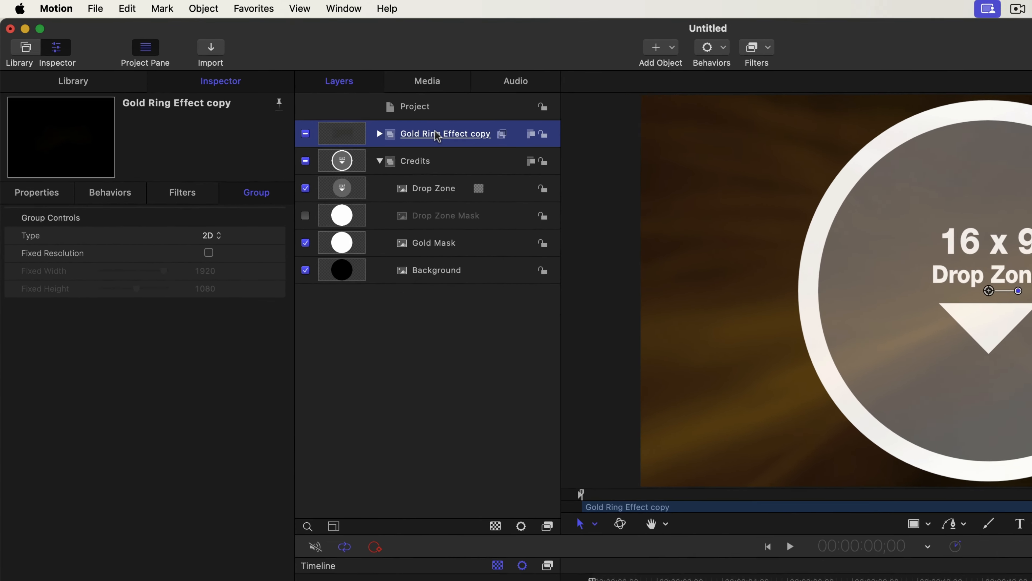
pyautogui.moveTo(437, 136); pyautogui.dragTo(528, 285)
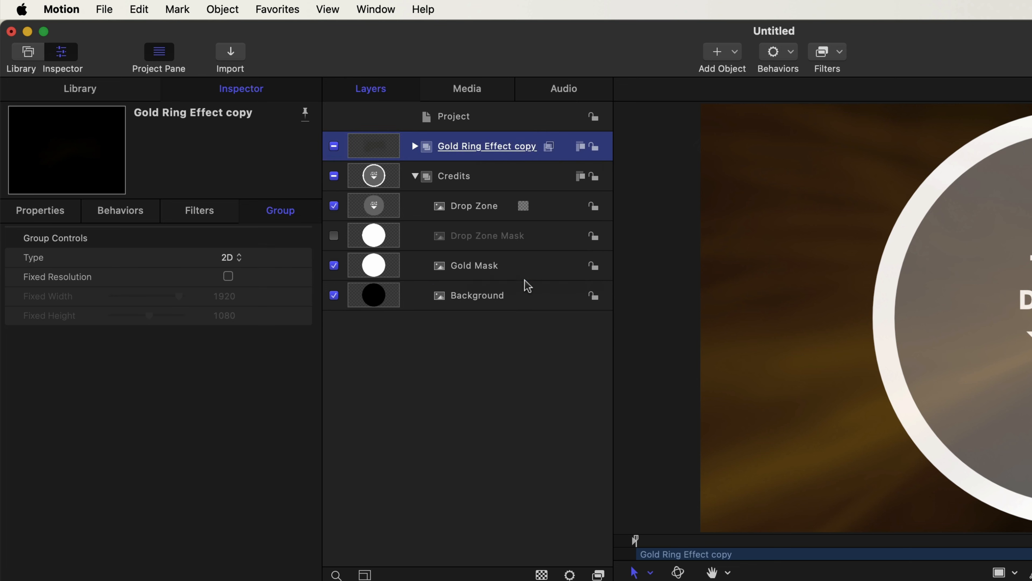
# Add an image mask to the pasted gold ring group with the Gold Mask layer as its mask source
pyautogui.rightClick(509, 265)
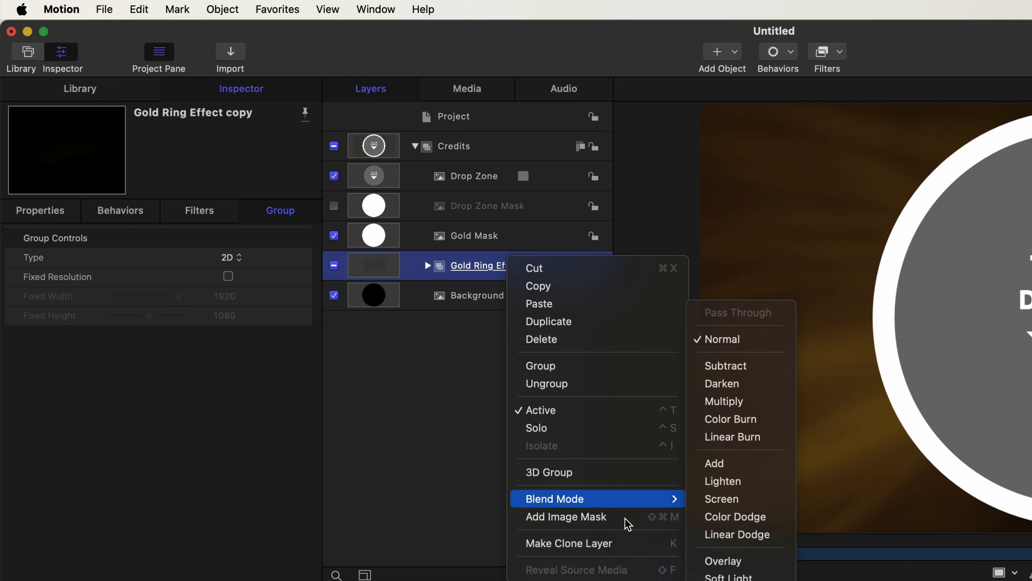
pyautogui.click(628, 524)
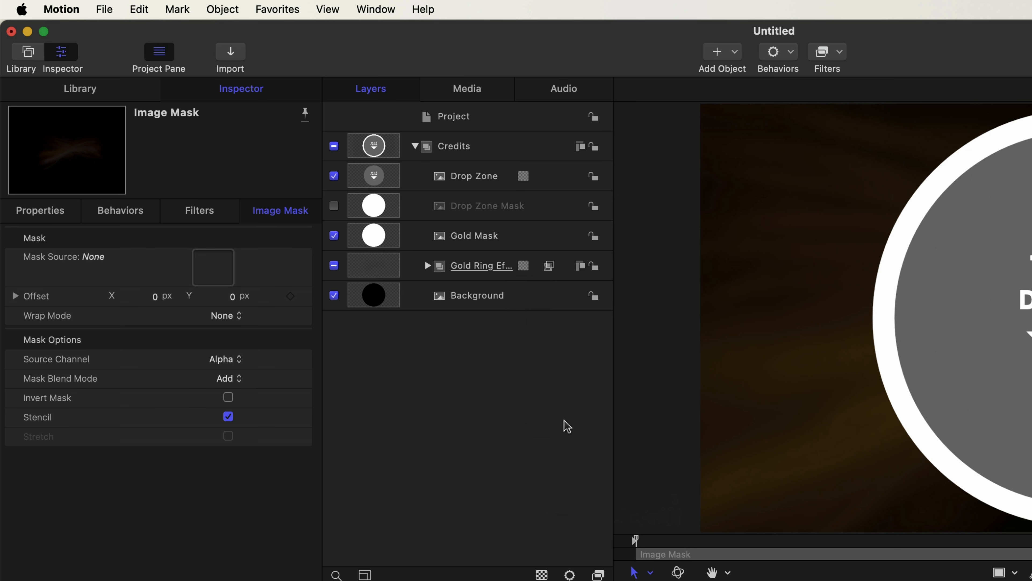
pyautogui.moveTo(490, 240); pyautogui.dragTo(211, 267)
# Change the Drop Zone layer's type to Drop Zone and publish its Pan and Scale parameters
pyautogui.click(561, 185)
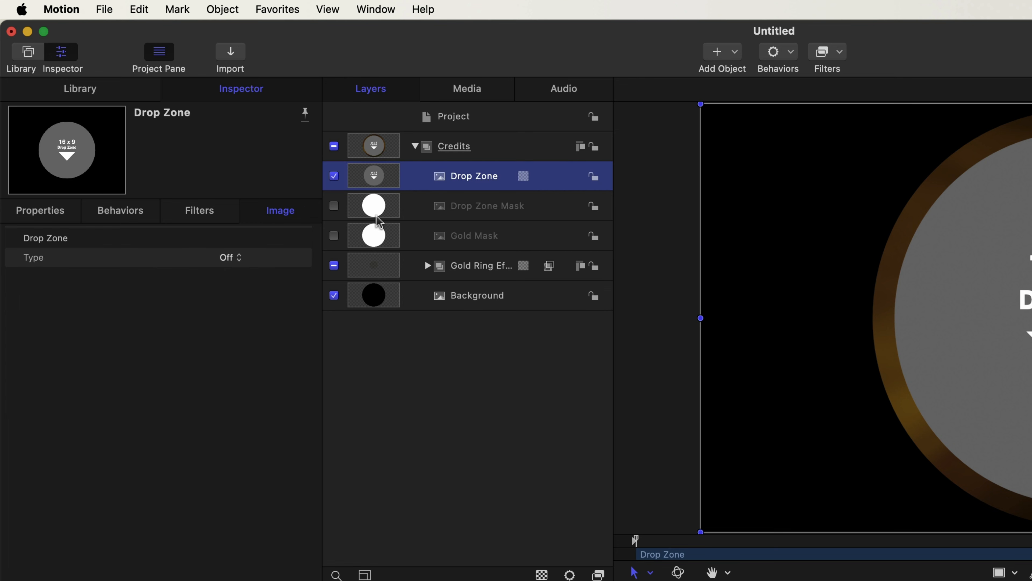
pyautogui.click(238, 260)
pyautogui.click(242, 280)
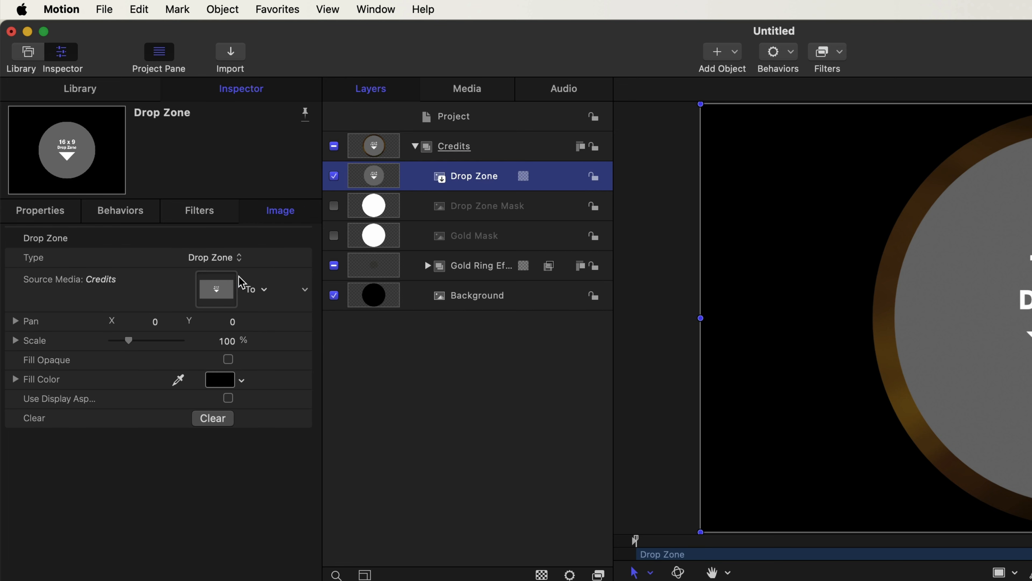
pyautogui.click(306, 321)
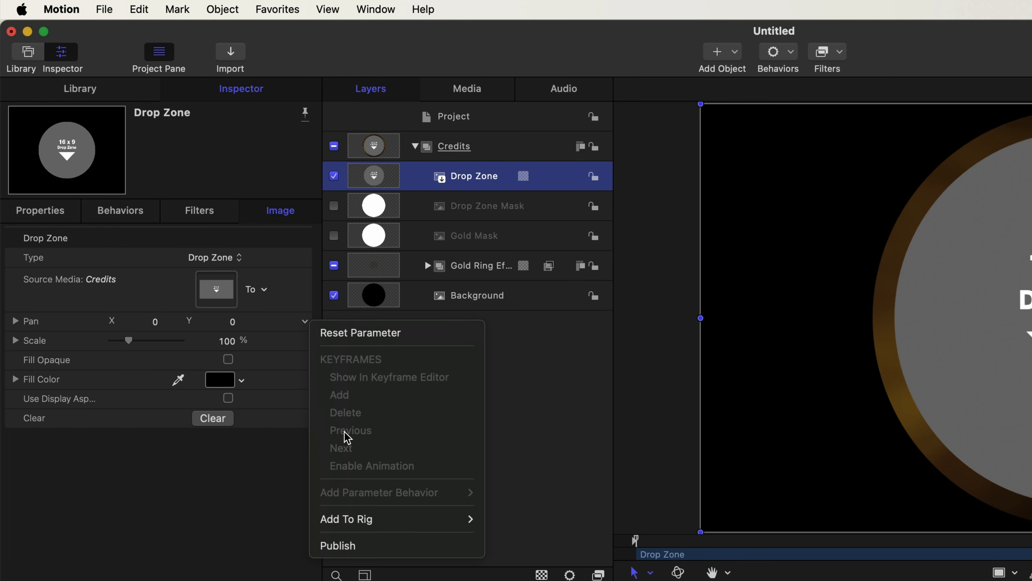
pyautogui.click(417, 546)
pyautogui.click(304, 341)
pyautogui.click(414, 568)
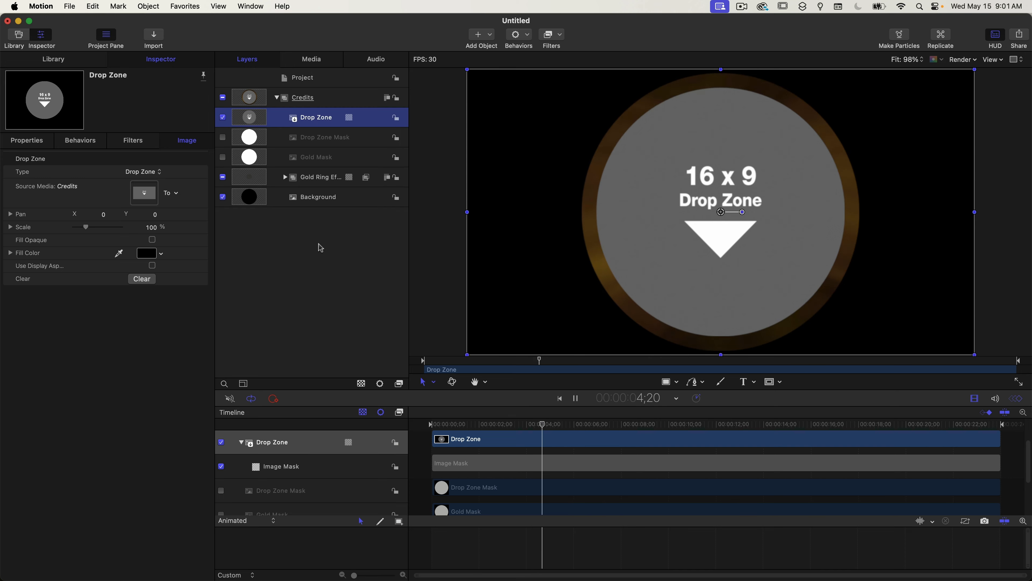
pyautogui.press('space')
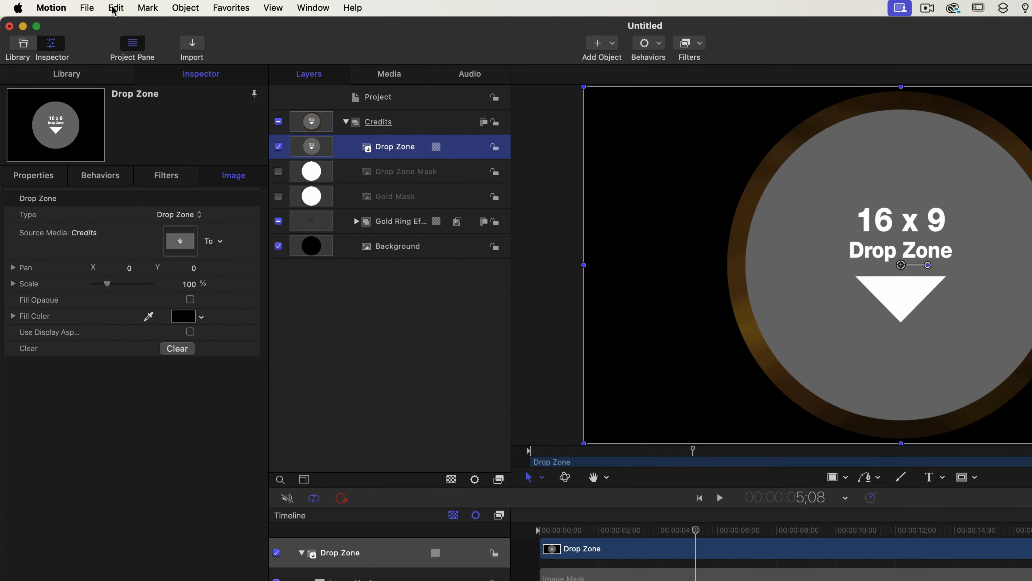
# Publish the project as a Final Cut generator template named Credits in the Buck Rogers category
pyautogui.click(89, 5)
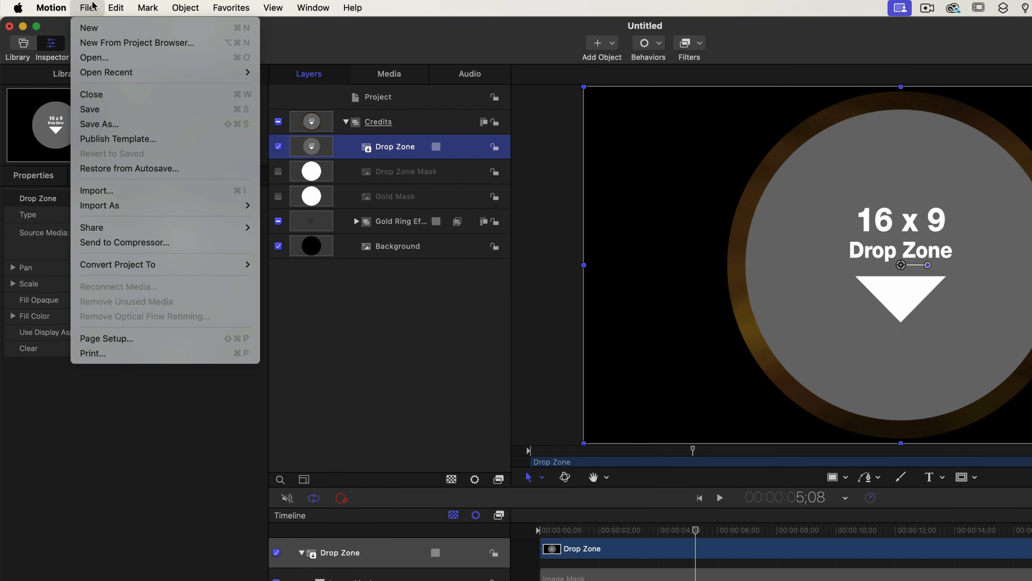
pyautogui.click(130, 141)
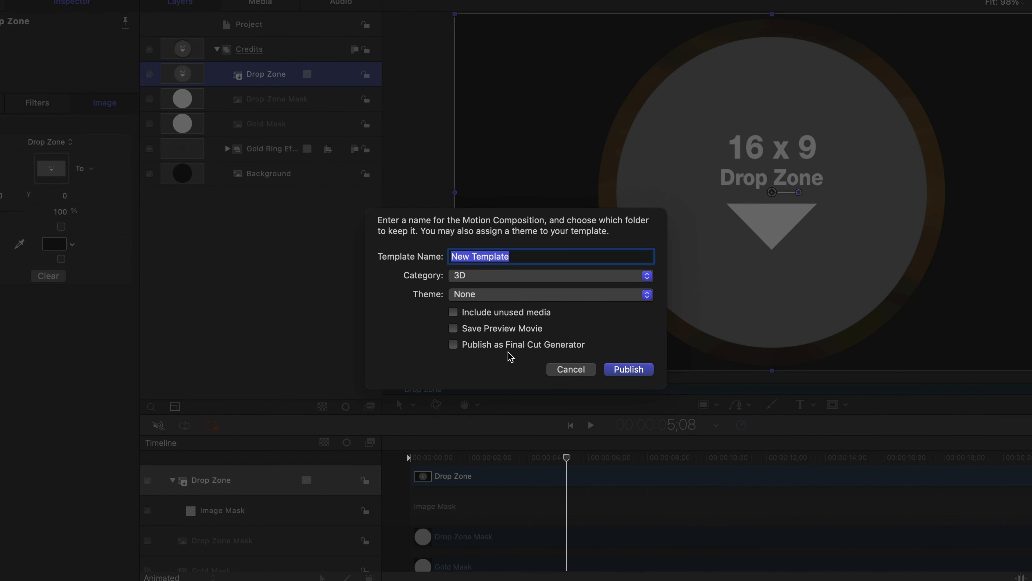
pyautogui.click(505, 346)
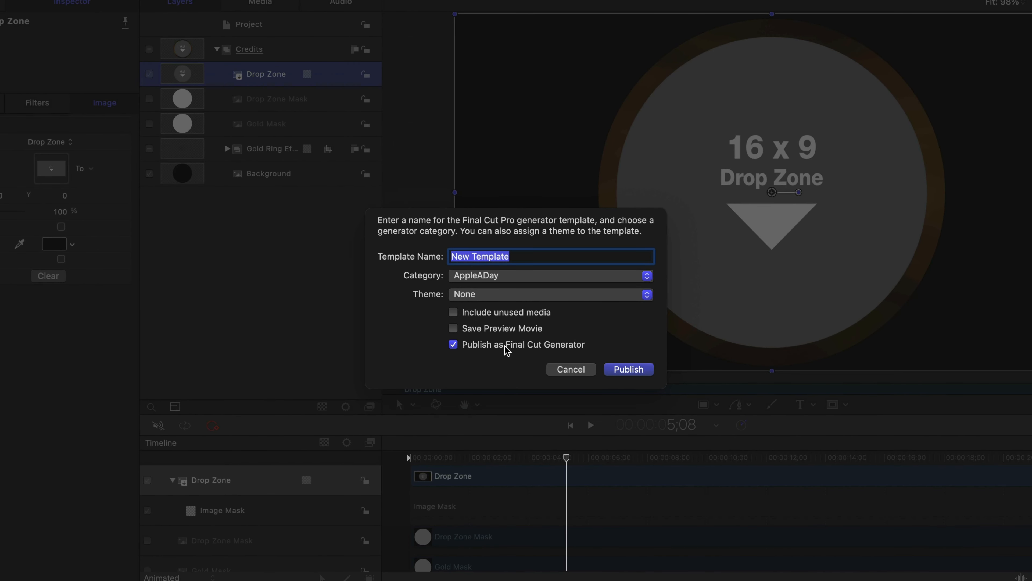
pyautogui.click(488, 276)
pyautogui.click(509, 292)
pyautogui.write('Credits')
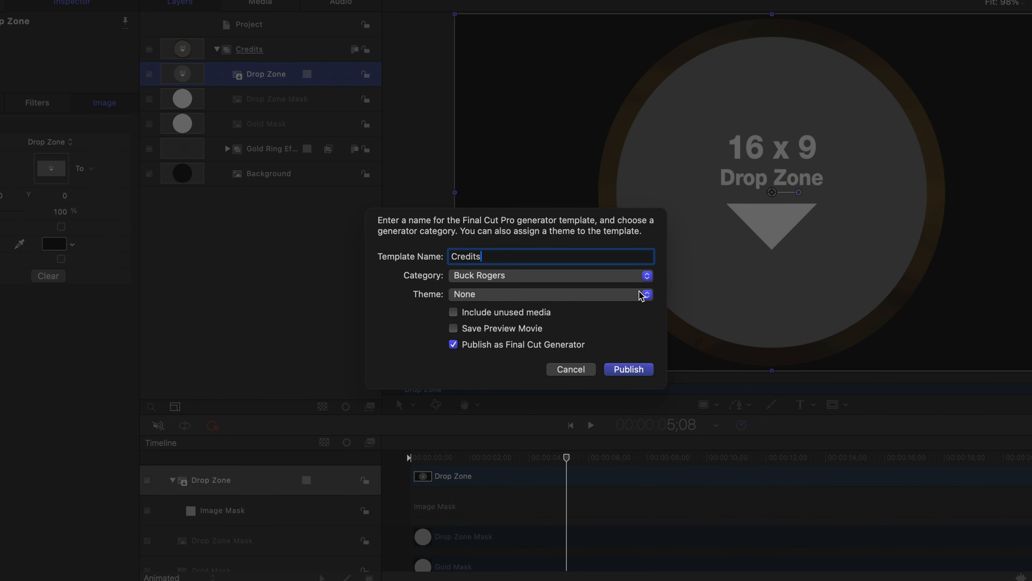
pyautogui.click(638, 370)
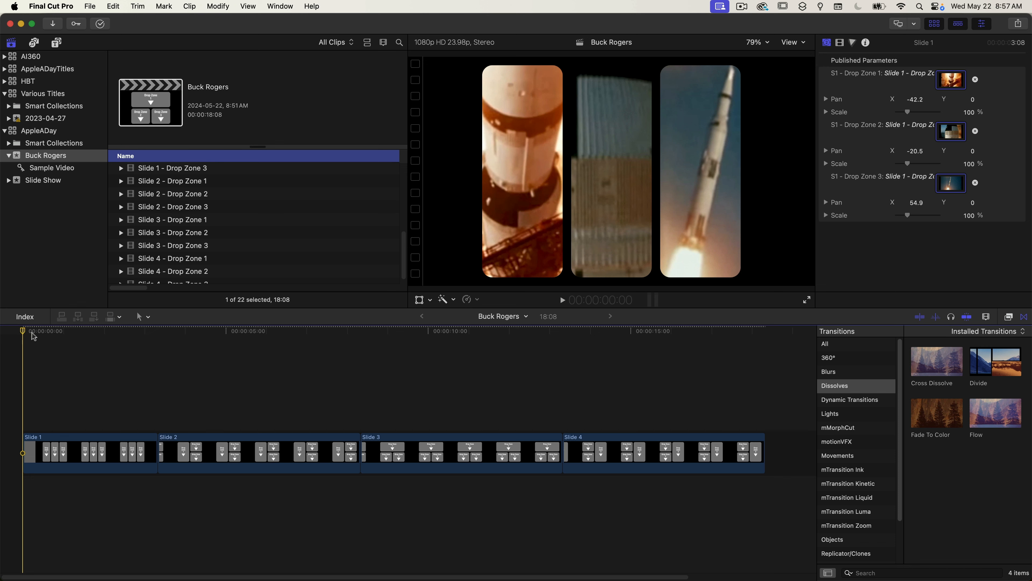
# In Final Cut Pro, fill Slide 2's three drop zones with the matching Slide 2 - Drop Zone 1, 2 and 3 clips
pyautogui.click(166, 333)
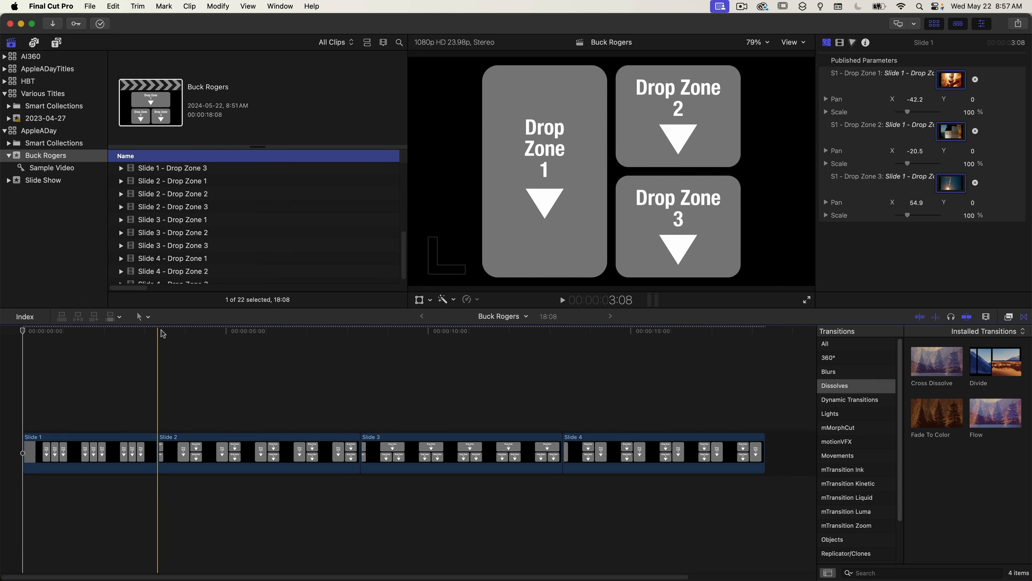
pyautogui.click(207, 451)
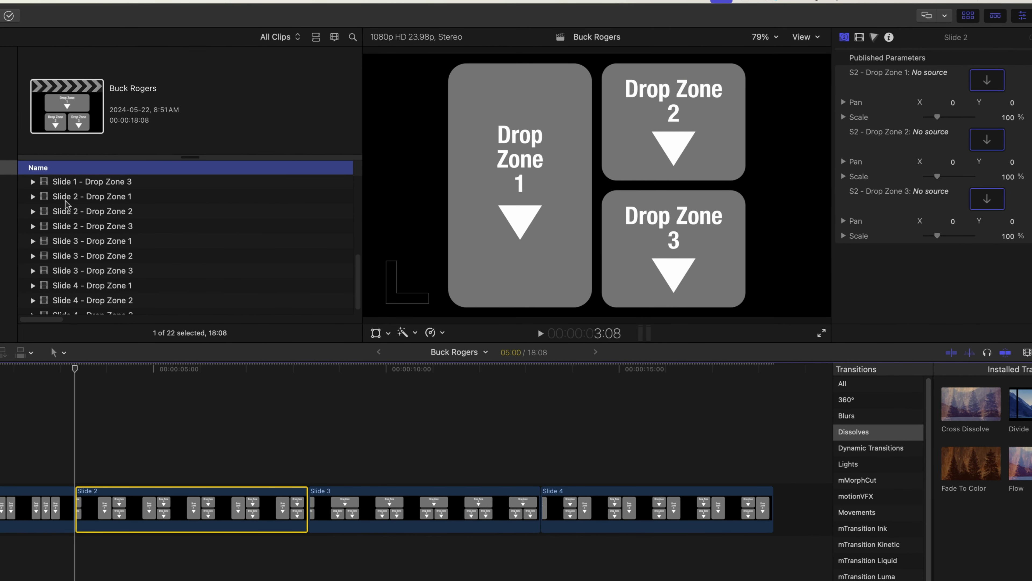
pyautogui.moveTo(109, 201); pyautogui.dragTo(987, 81)
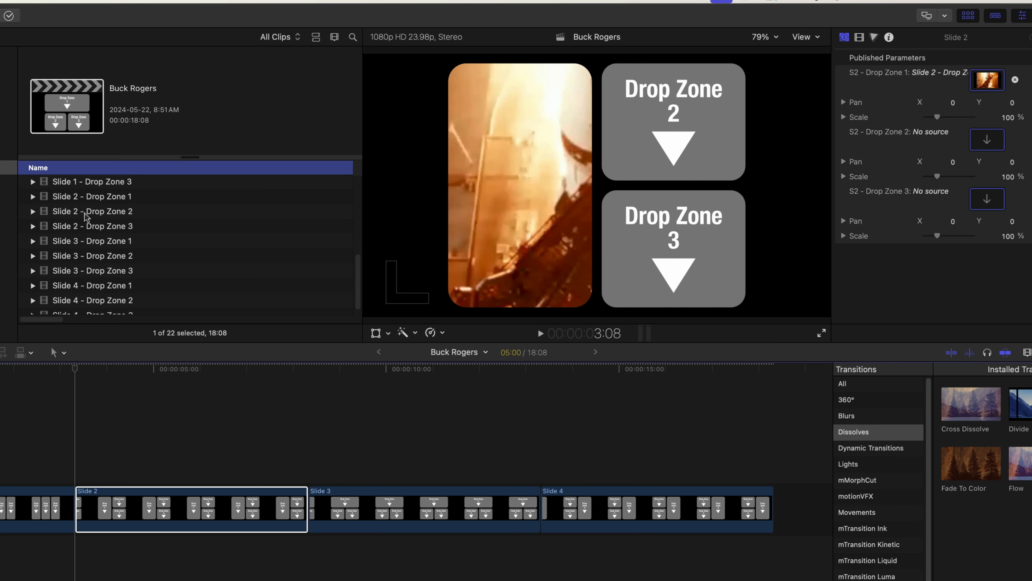
pyautogui.moveTo(85, 216); pyautogui.dragTo(988, 140)
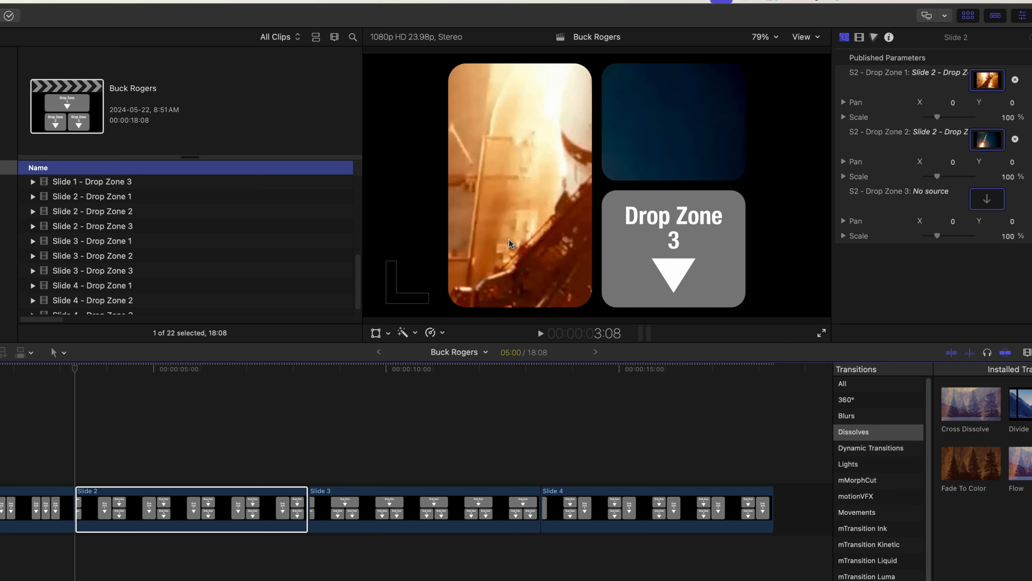
pyautogui.moveTo(109, 235); pyautogui.dragTo(989, 200)
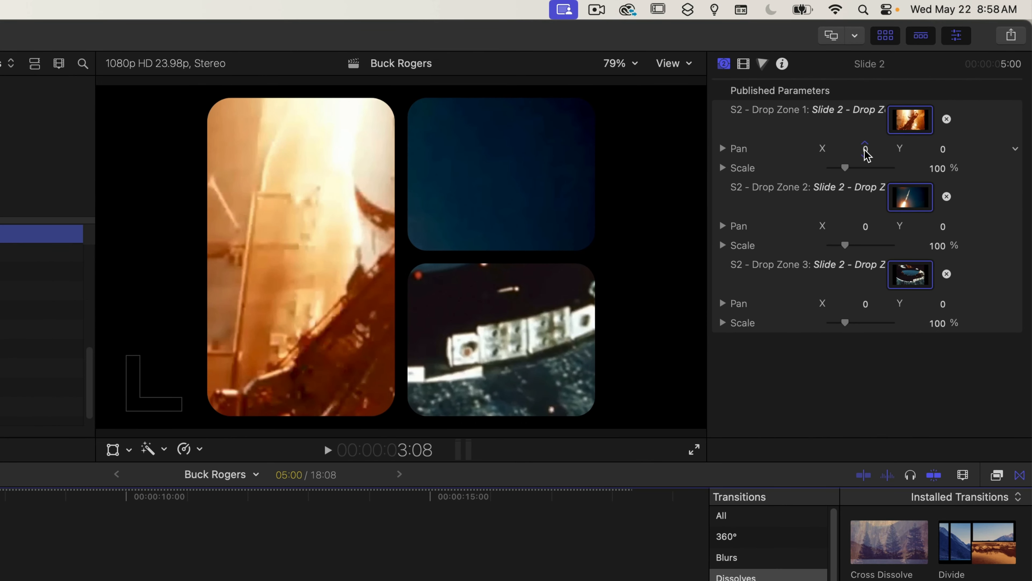
# Set Slide 2's Drop Zone 1 pan X to -31.1, and Drop Zone 2 to 50% scale with pan X 36.4, Y 24.4
pyautogui.moveTo(867, 155); pyautogui.dragTo(852, 155)
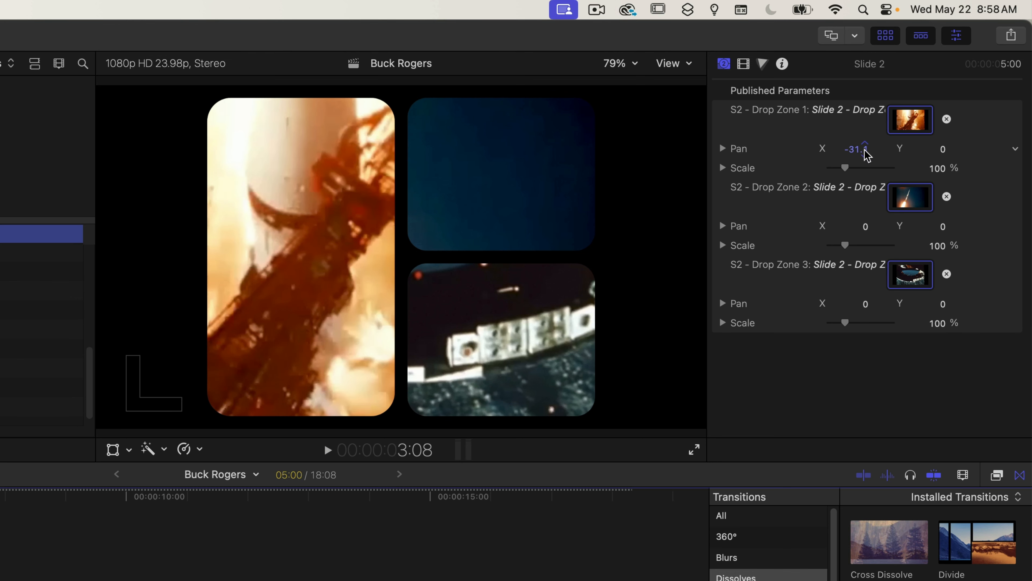
pyautogui.click(936, 245)
pyautogui.write('50')
pyautogui.press('Return')
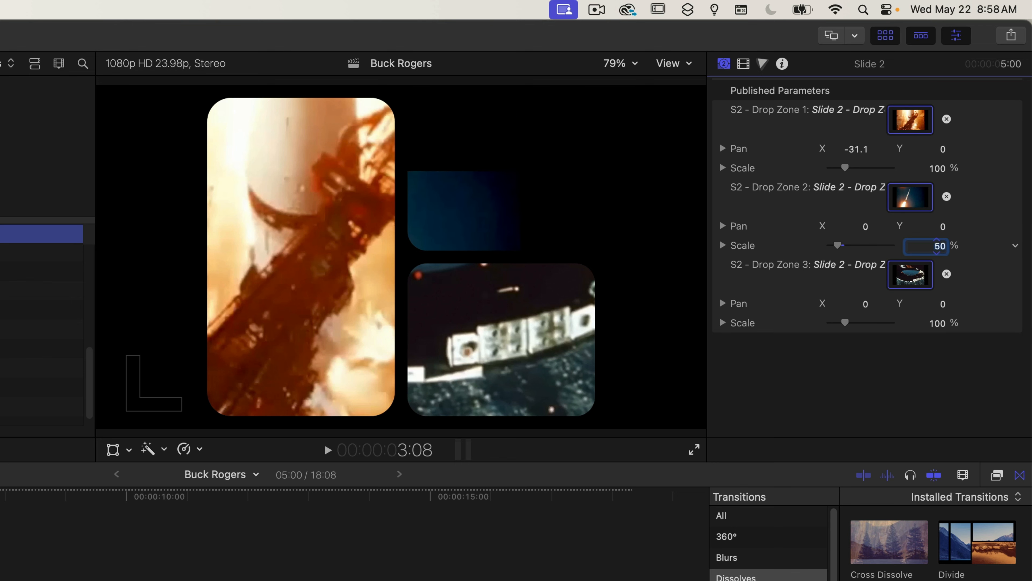
pyautogui.moveTo(864, 226); pyautogui.dragTo(942, 228)
# Scale Slide 2's Drop Zone 3 to 70% and set its pan to X 29.4, Y -19.3
pyautogui.click(939, 323)
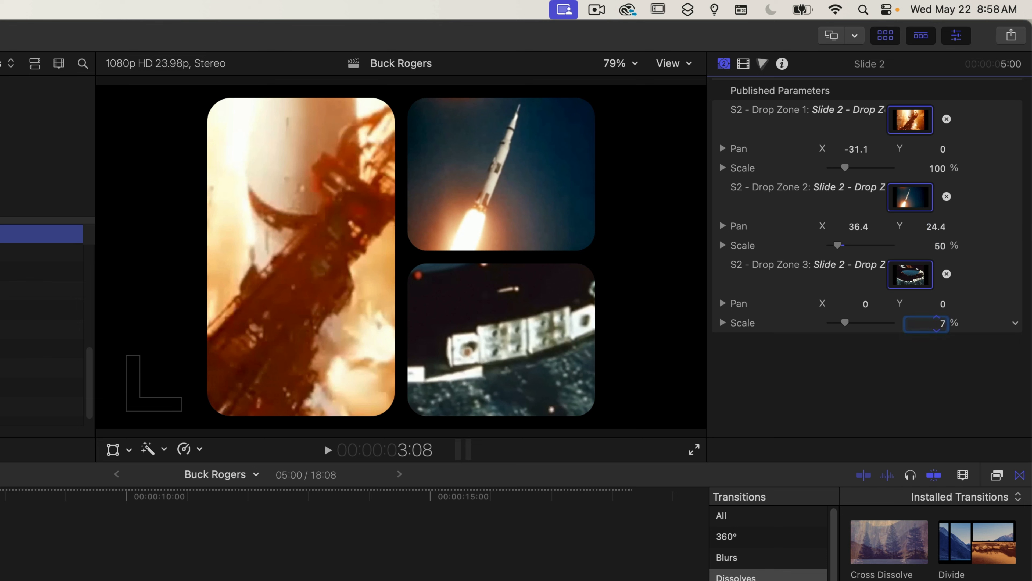
pyautogui.write('70')
pyautogui.press('Return')
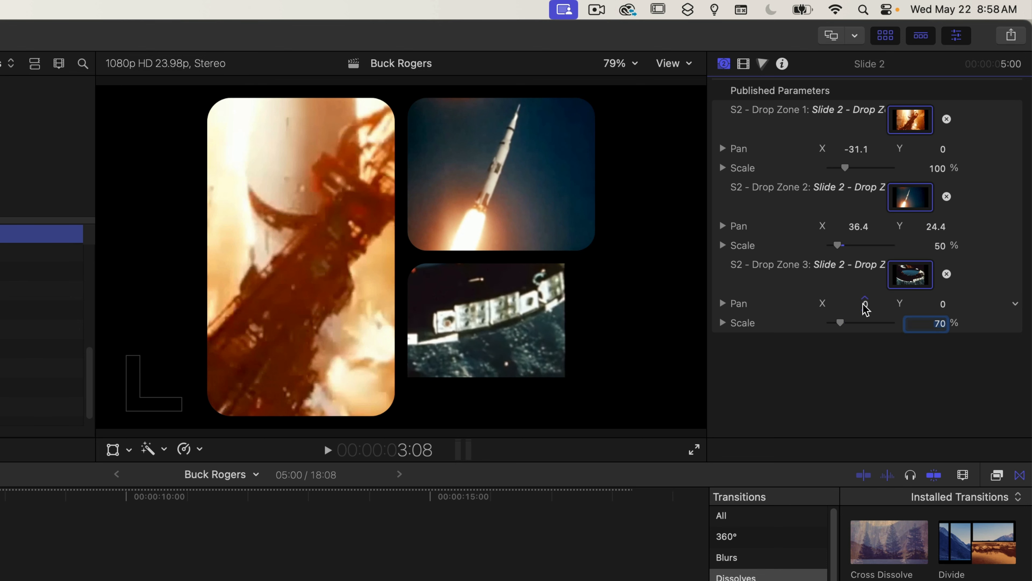
pyautogui.moveTo(866, 309)
pyautogui.mouseDown()
pyautogui.moveTo(933, 309)
pyautogui.moveTo(854, 304)
pyautogui.mouseUp()
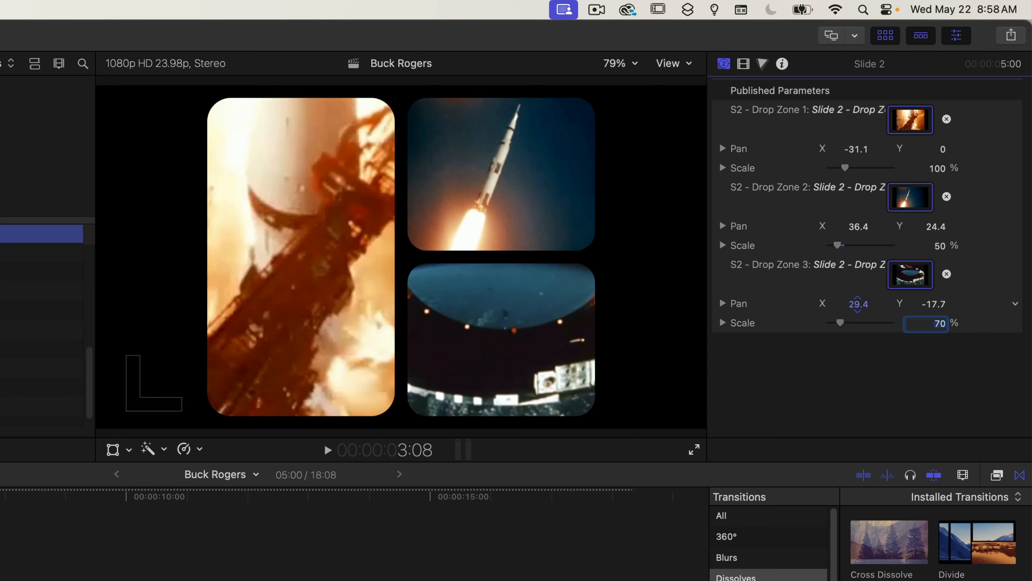
pyautogui.moveTo(934, 304); pyautogui.dragTo(935, 304)
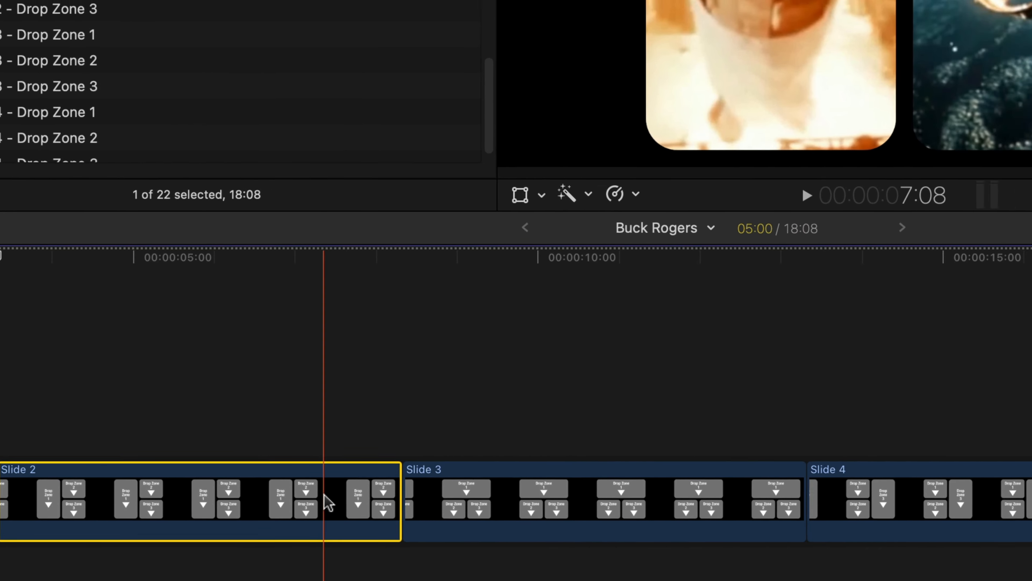
# Set the Slide 2 clip's duration to 7:23
pyautogui.hotkey('ctrl', 'd')
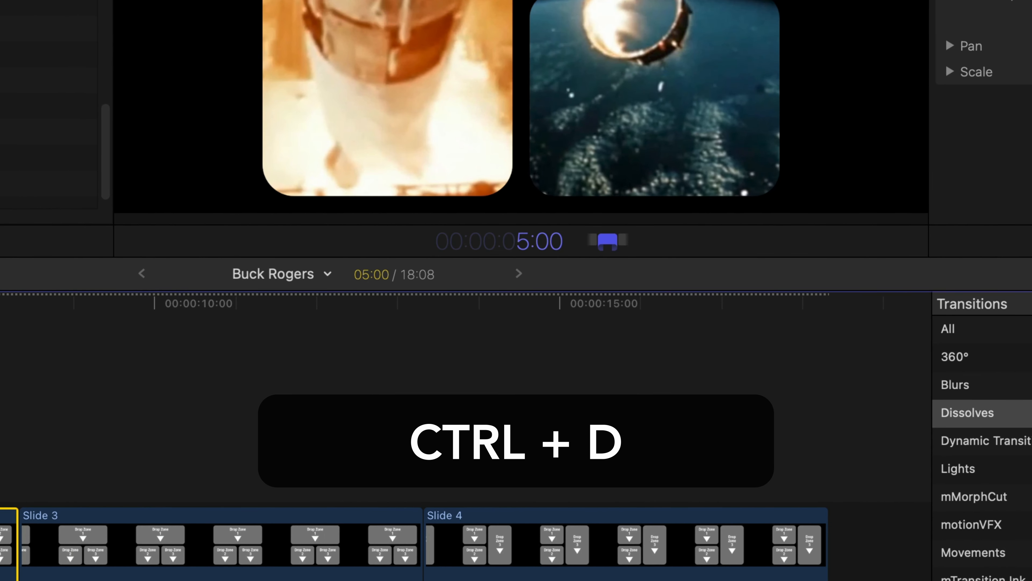
pyautogui.write('723')
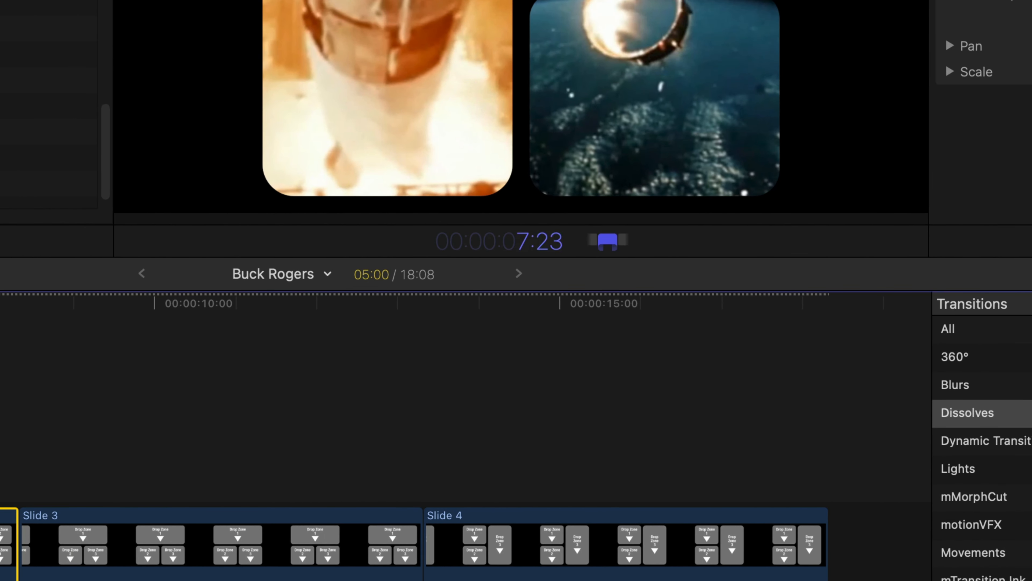
pyautogui.press('Return')
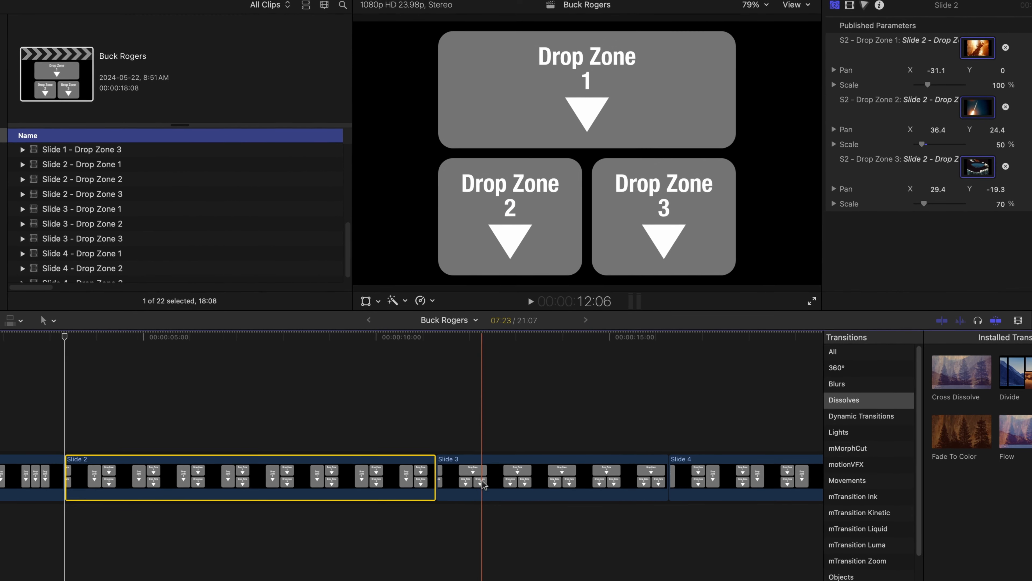
# Fill Slide 3's three drop zones with the matching Slide 3 - Drop Zone 1, 2 and 3 clips
pyautogui.press('Down')
pyautogui.click(459, 480)
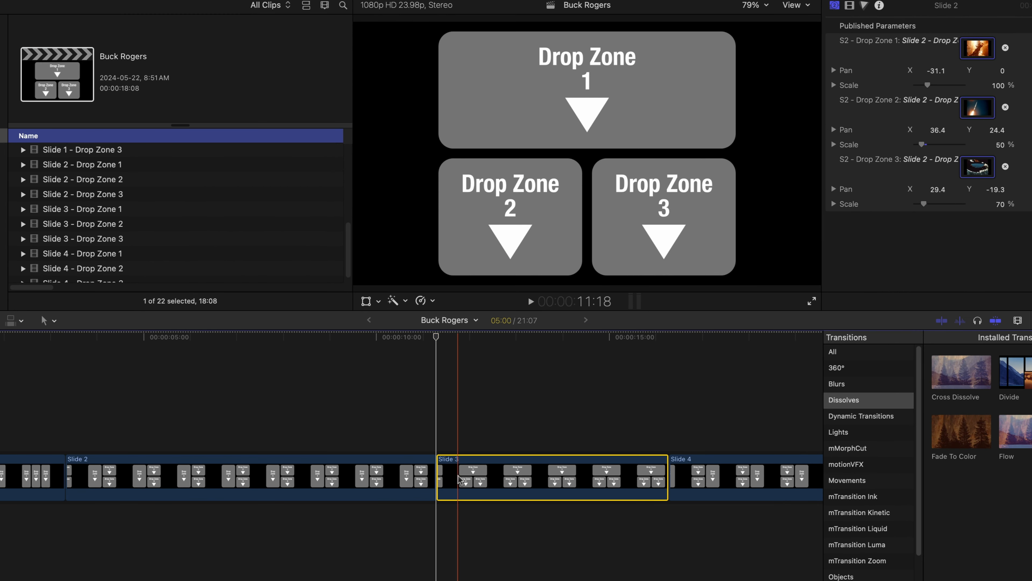
pyautogui.click(101, 209)
pyautogui.moveTo(101, 210); pyautogui.dragTo(979, 57)
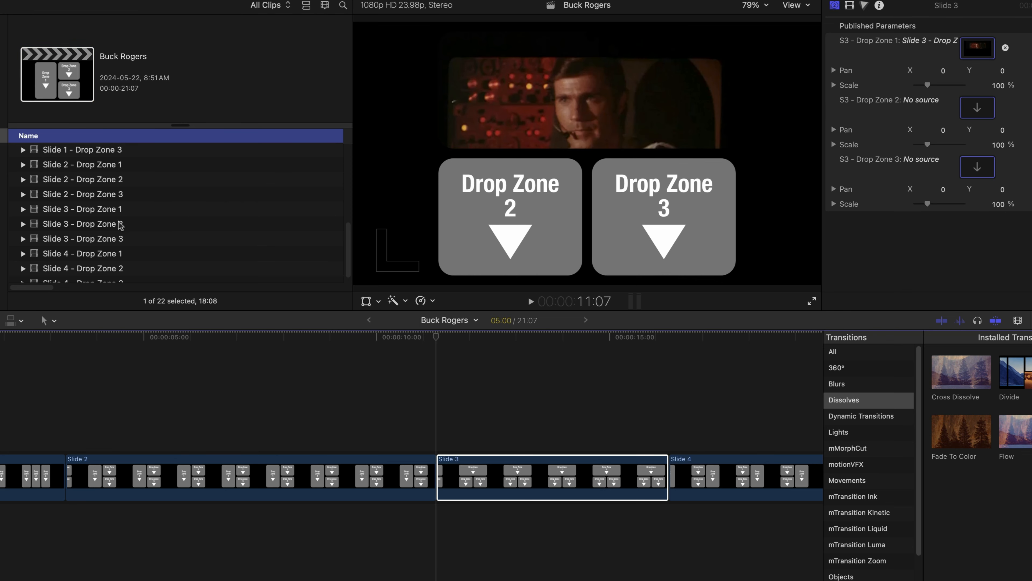
pyautogui.moveTo(118, 221); pyautogui.dragTo(975, 113)
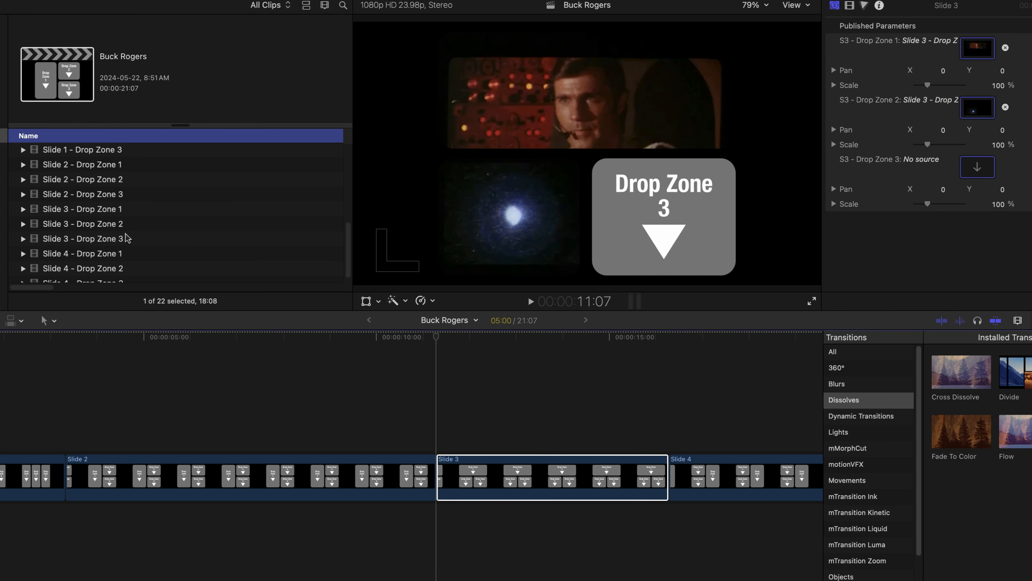
pyautogui.moveTo(127, 238); pyautogui.dragTo(980, 166)
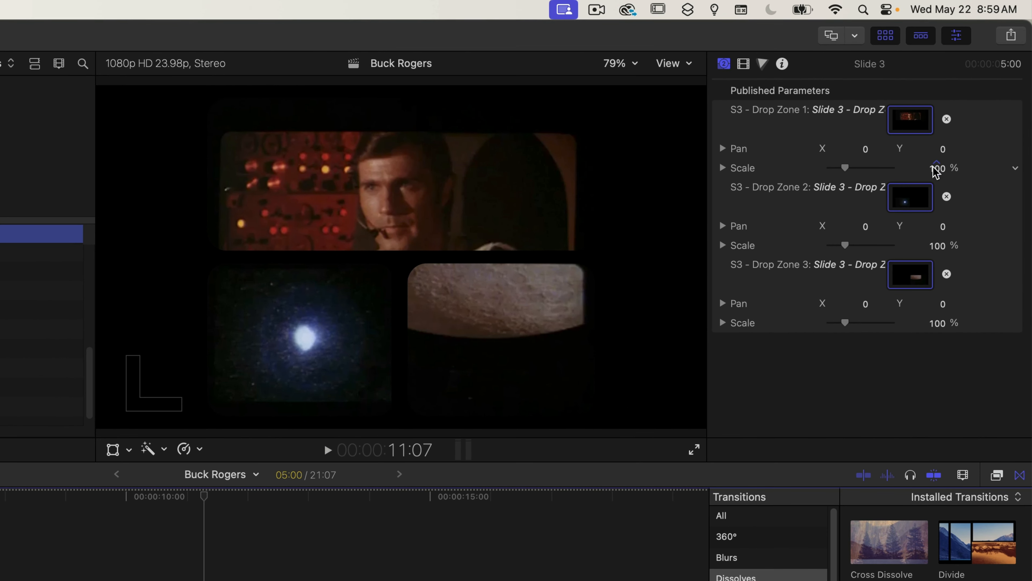
# Set the scale of Slide 3's Drop Zone 1 to 130%
pyautogui.click(986, 100)
pyautogui.write('130')
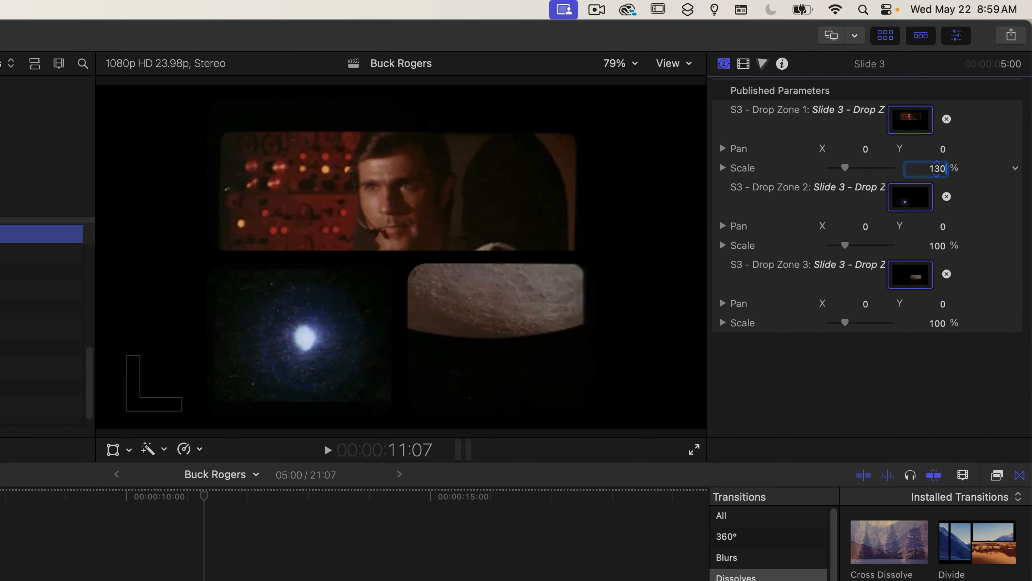
pyautogui.press('Return')
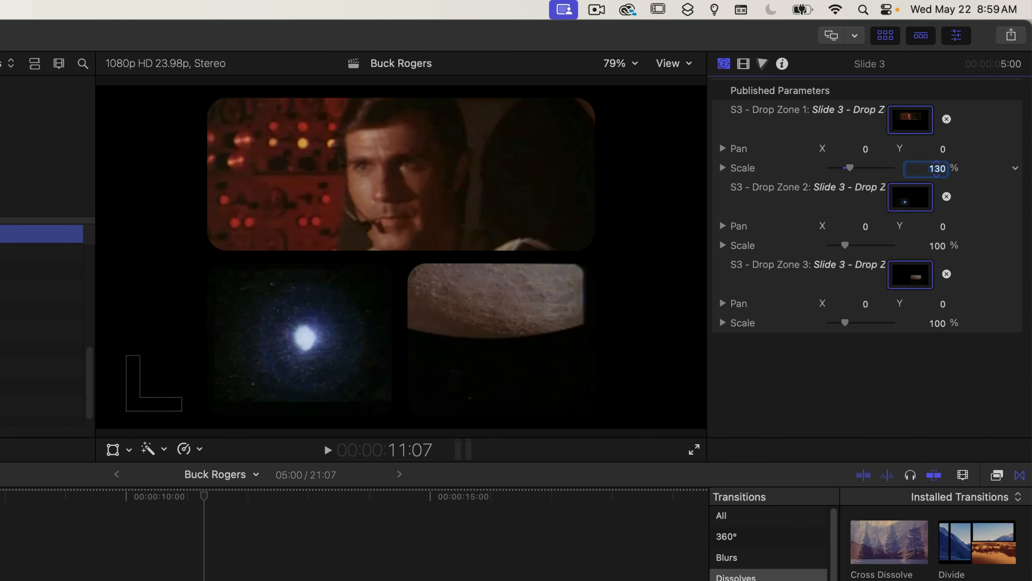
# Scale Slide 3's Drop Zone 2 to 130% and set its vertical pan to 8.6
pyautogui.click(937, 246)
pyautogui.write('130')
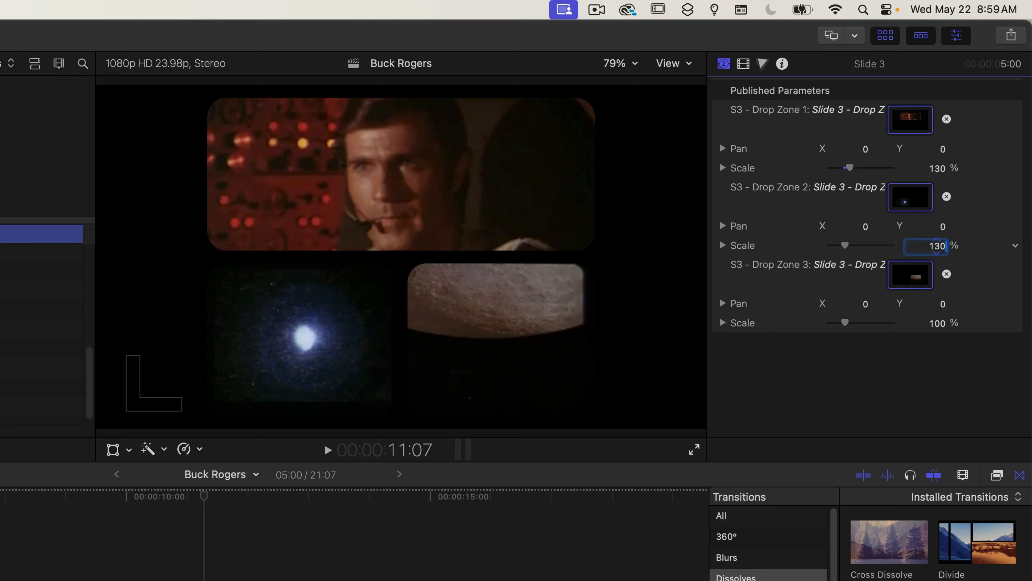
pyautogui.press('Return')
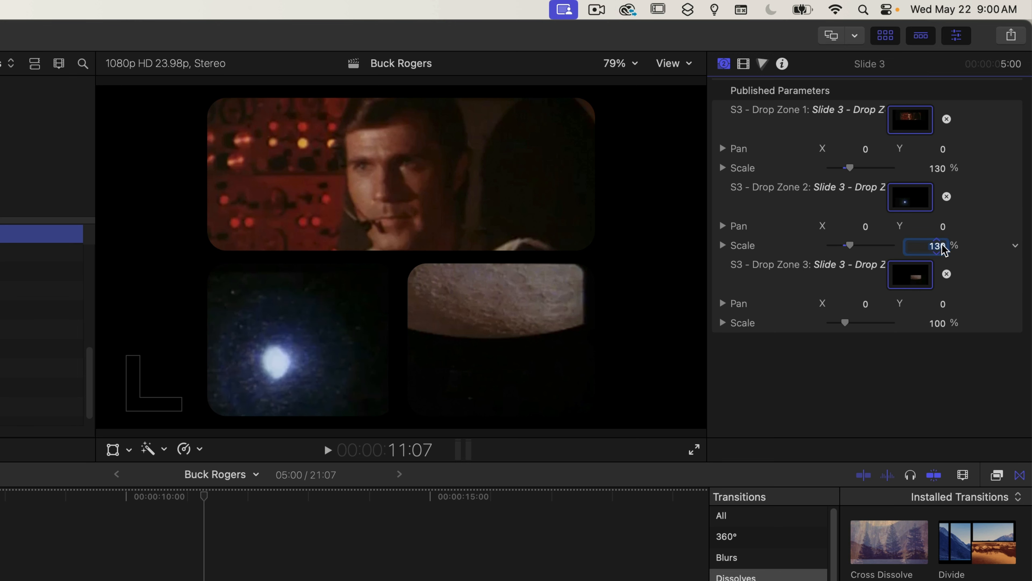
pyautogui.moveTo(942, 226)
pyautogui.mouseDown()
pyautogui.moveTo(943, 217)
pyautogui.moveTo(939, 235)
pyautogui.mouseUp()
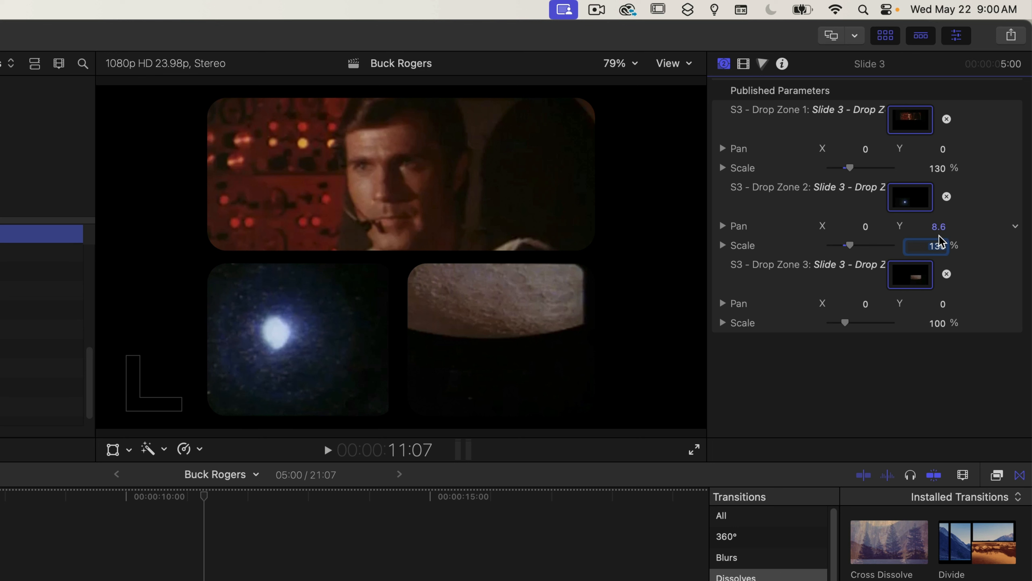
# Scale Slide 3's Drop Zone 3 to 130%, set its pan X to -2.4, and adjust its vertical pan
pyautogui.click(937, 323)
pyautogui.write('1')
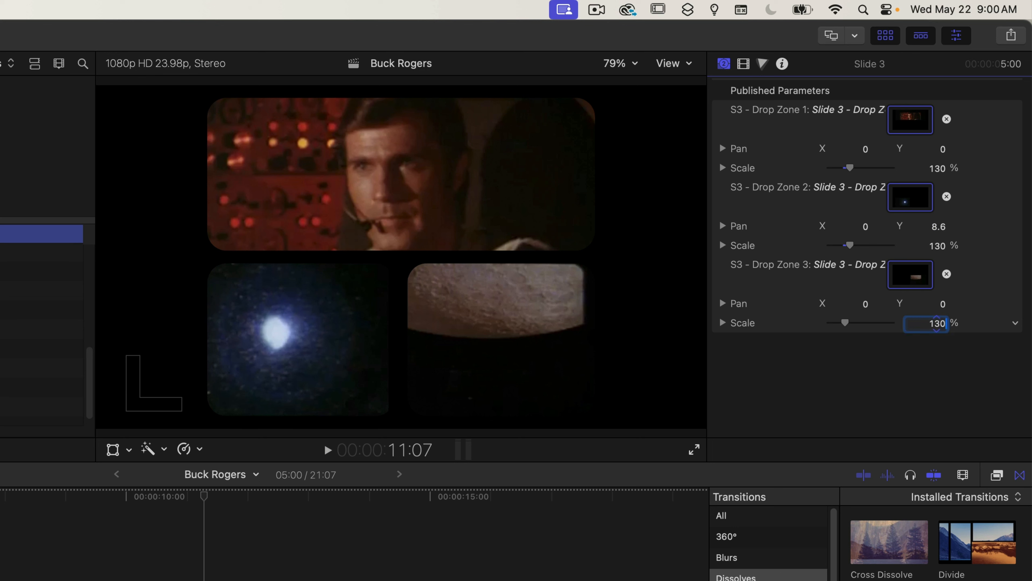
pyautogui.press('Return')
pyautogui.moveTo(865, 304); pyautogui.dragTo(866, 304)
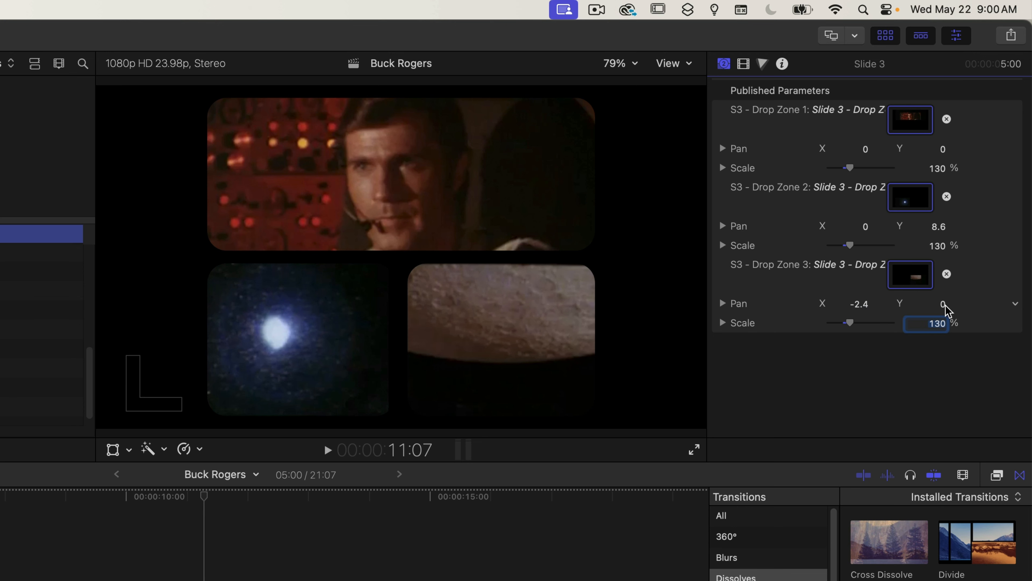
pyautogui.moveTo(945, 305); pyautogui.dragTo(943, 302)
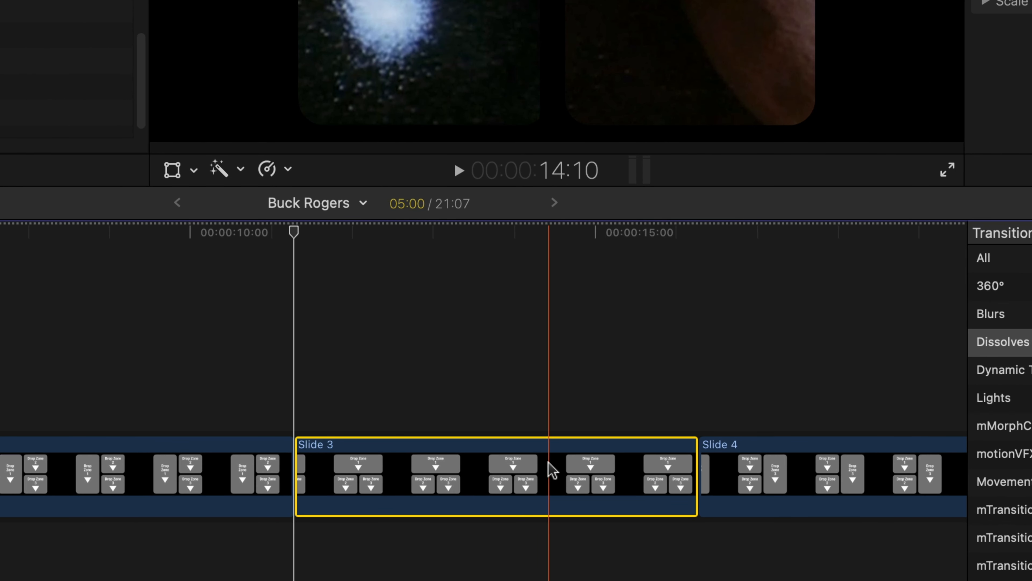
# Set the Slide 3 clip's duration to 3:08
pyautogui.hotkey('ctrl', 'd')
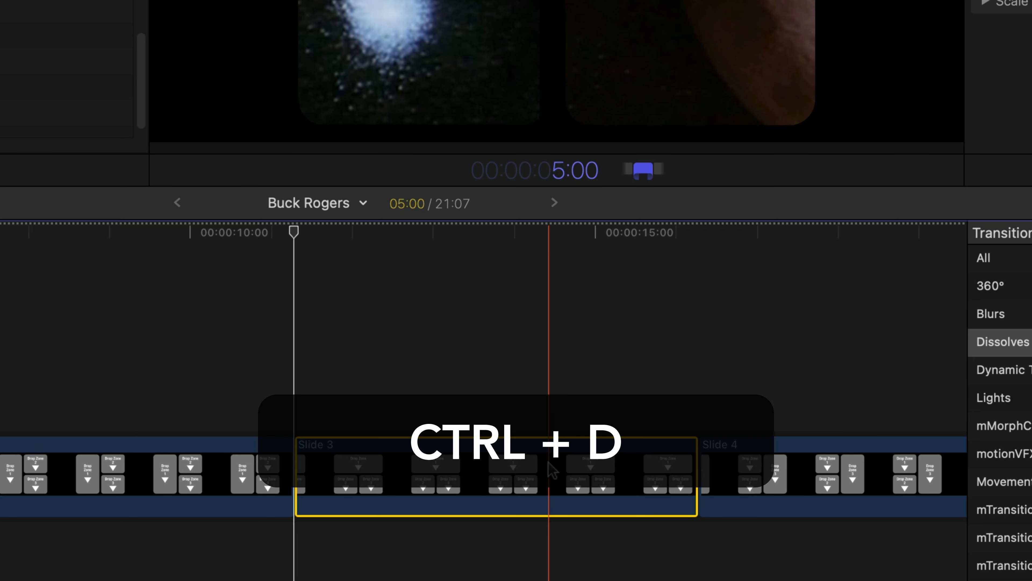
pyautogui.write('106')
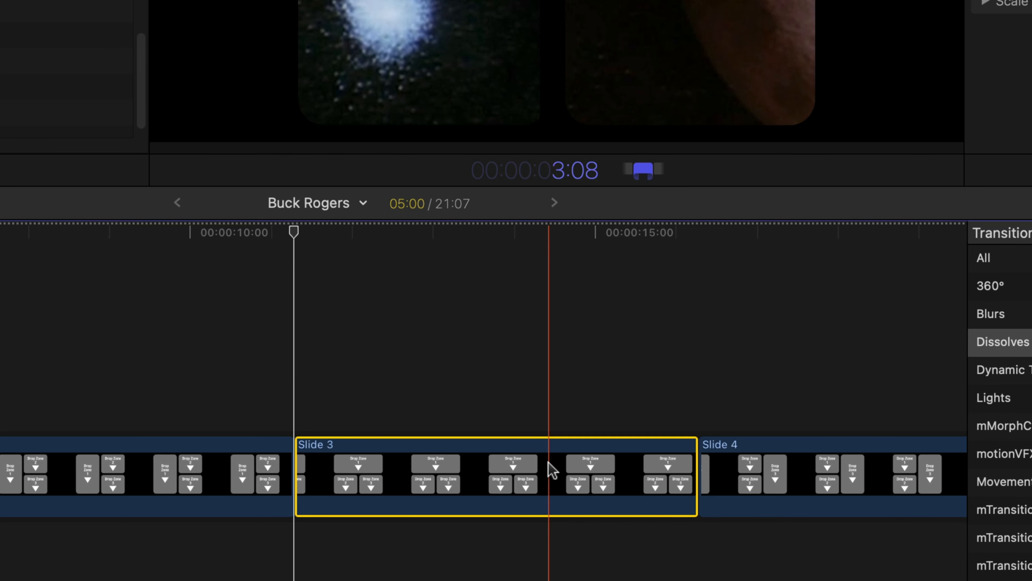
pyautogui.press('Return')
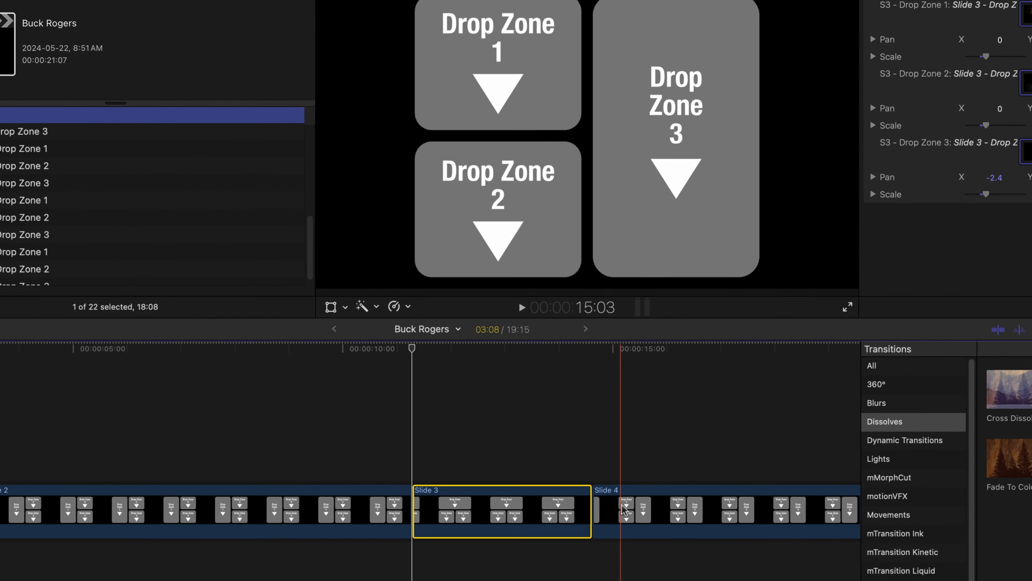
# Fill Slide 4's three drop zones with the matching Slide 4 - Drop Zone 1, 2 and 3 clips
pyautogui.click(614, 439)
pyautogui.click(597, 381)
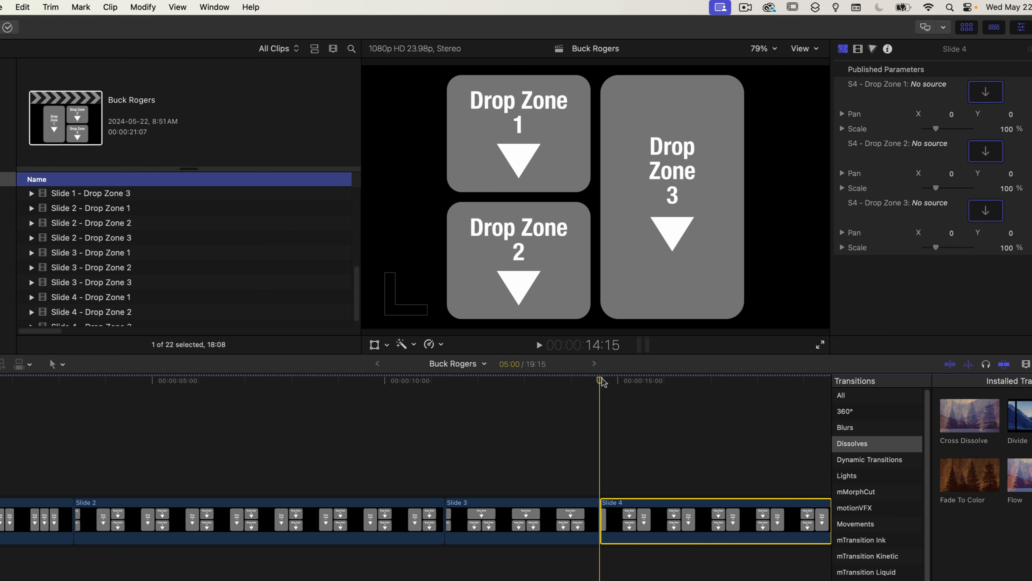
pyautogui.scroll(-1, 162, 291)
pyautogui.moveTo(104, 289); pyautogui.dragTo(991, 94)
pyautogui.moveTo(111, 305); pyautogui.dragTo(986, 152)
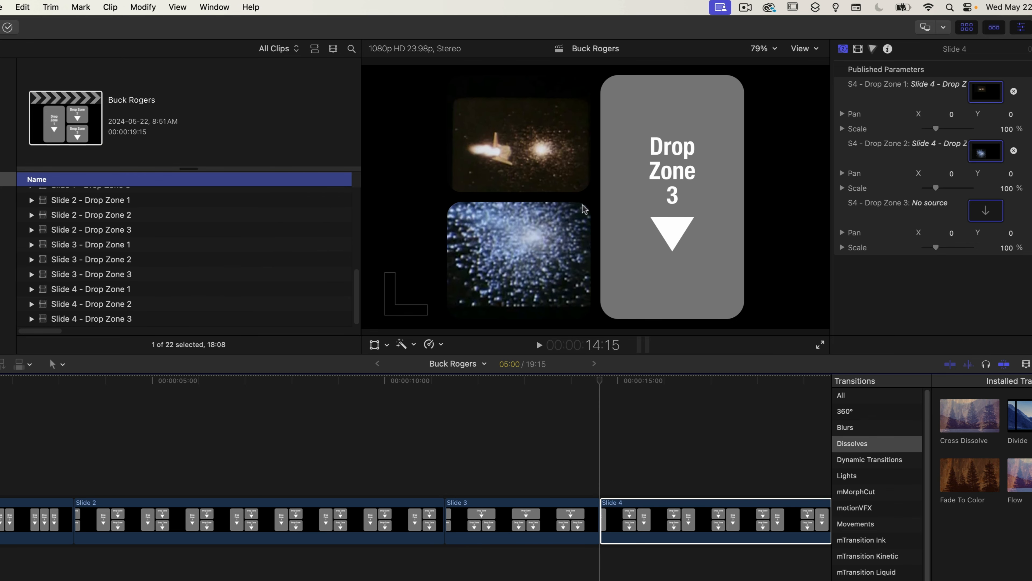
pyautogui.moveTo(110, 322); pyautogui.dragTo(986, 210)
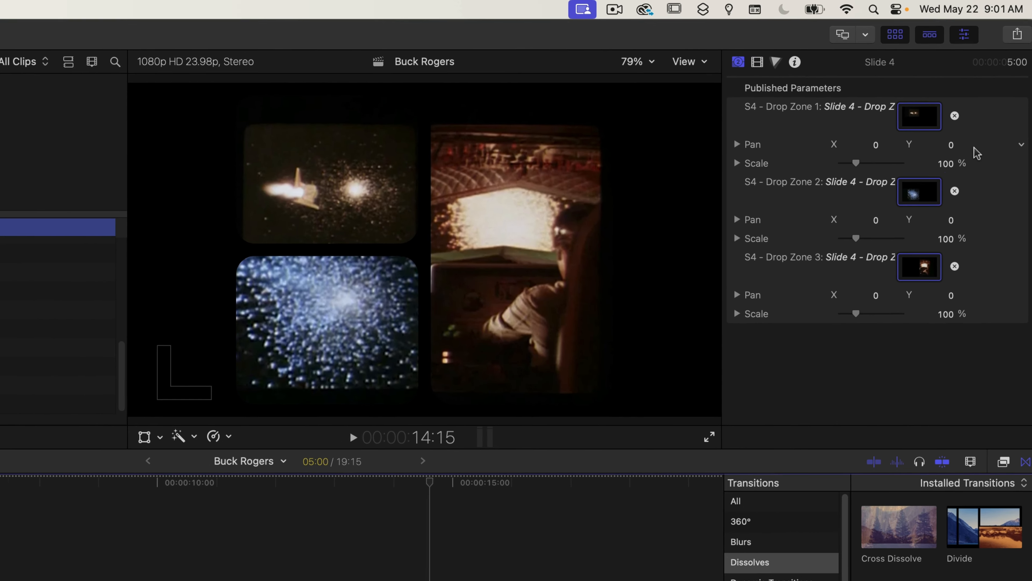
# Scale Slide 4's Drop Zone 1 to 130% and set its horizontal pan to 7.5
pyautogui.click(992, 135)
pyautogui.write('1')
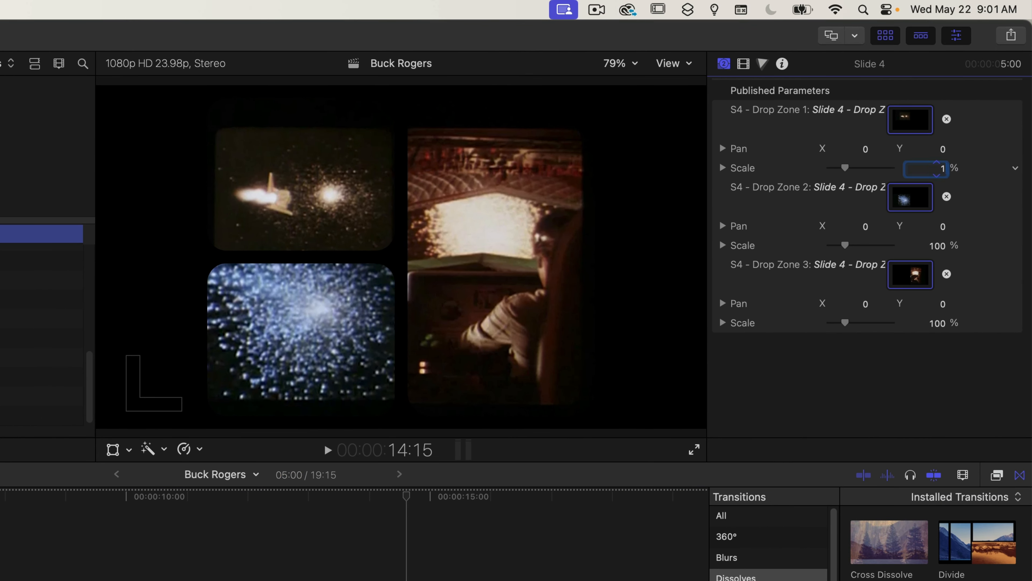
pyautogui.write('30')
pyautogui.press('Return')
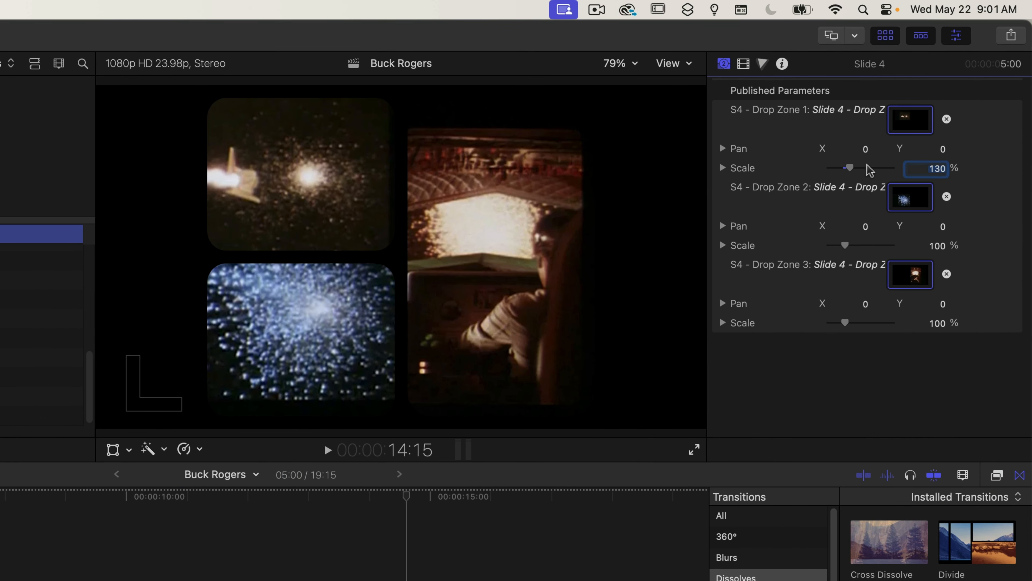
pyautogui.moveTo(861, 149); pyautogui.dragTo(867, 154)
# Set the scale of Slide 4's Drop Zone 2 to 130% and Drop Zone 3 to 125%
pyautogui.click(938, 246)
pyautogui.write('1')
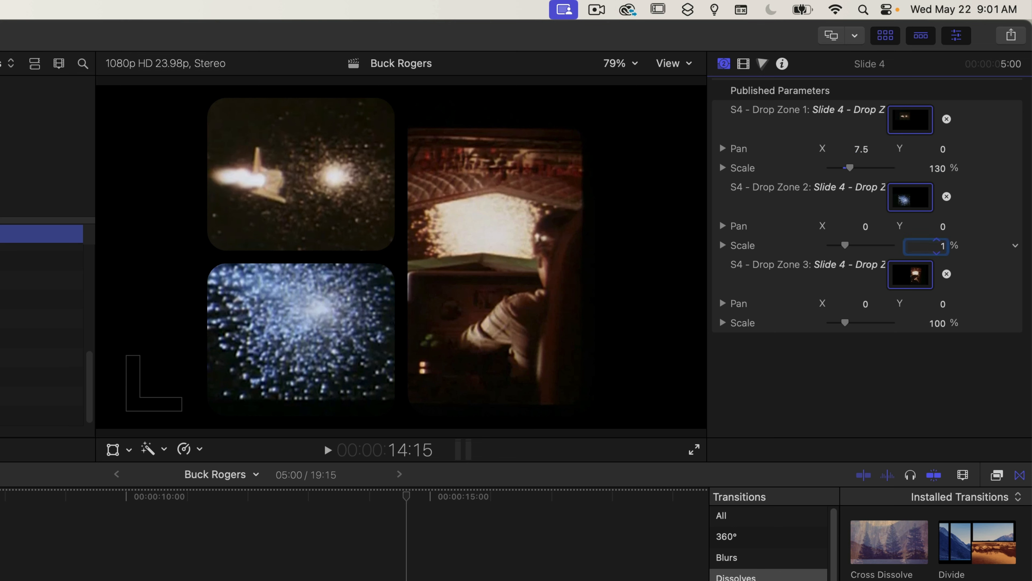
pyautogui.write('30')
pyautogui.press('Return')
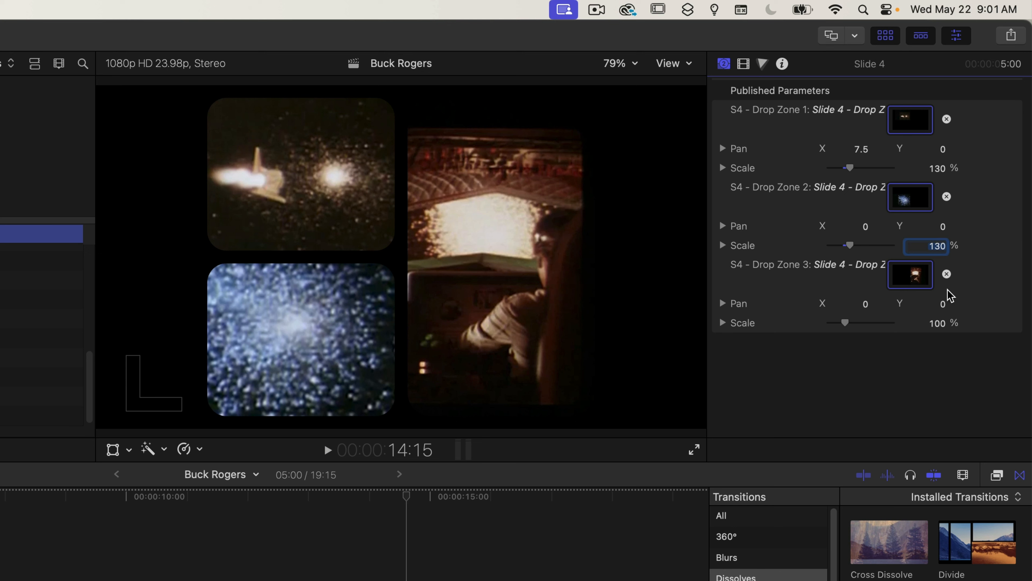
pyautogui.click(938, 323)
pyautogui.write('125')
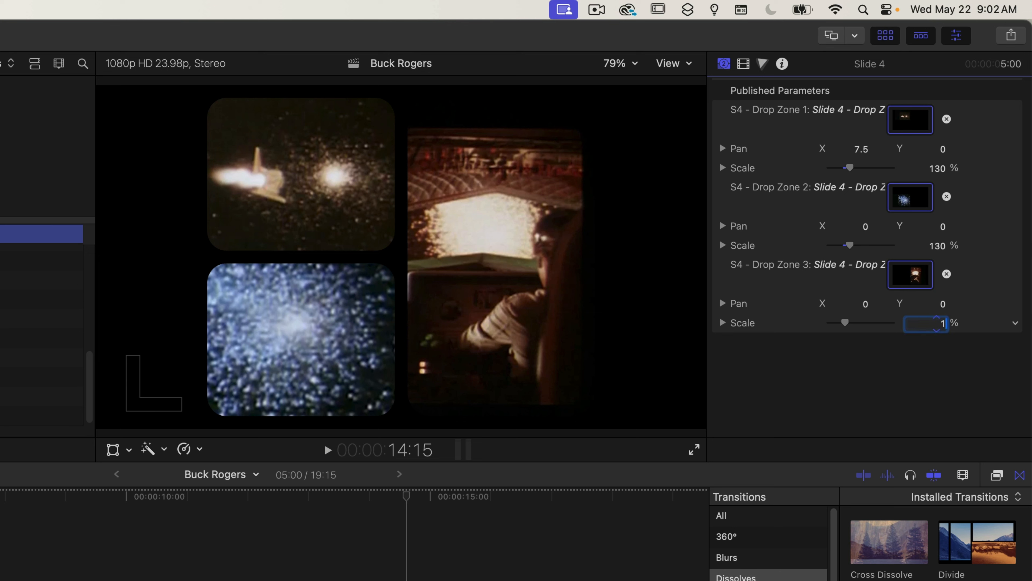
pyautogui.press('Return')
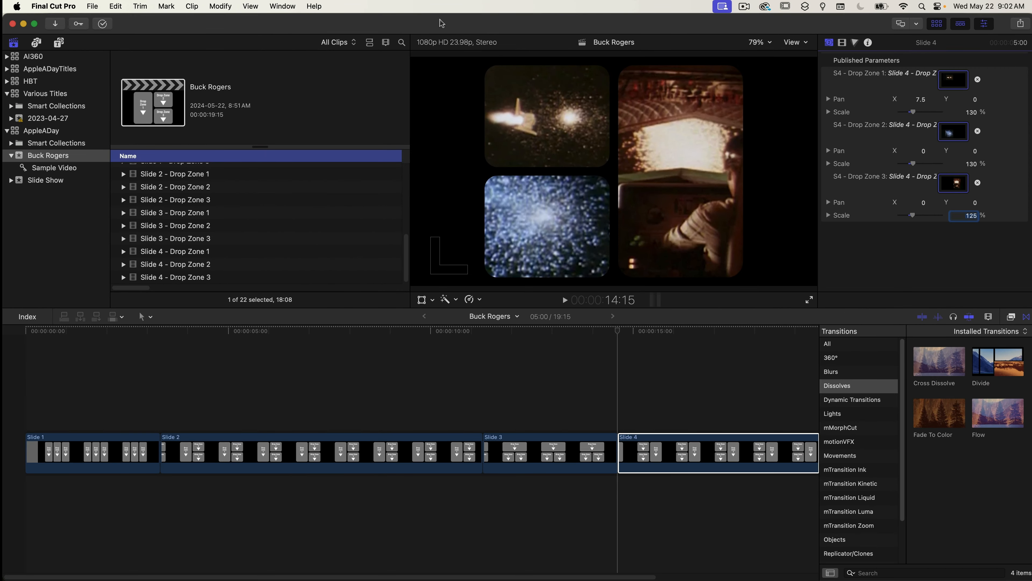
# Add the Buck Rogers Ring Sequence generator above the primary storyline, starting at the end of Slide 4
pyautogui.click(58, 42)
pyautogui.click(46, 205)
pyautogui.click(202, 91)
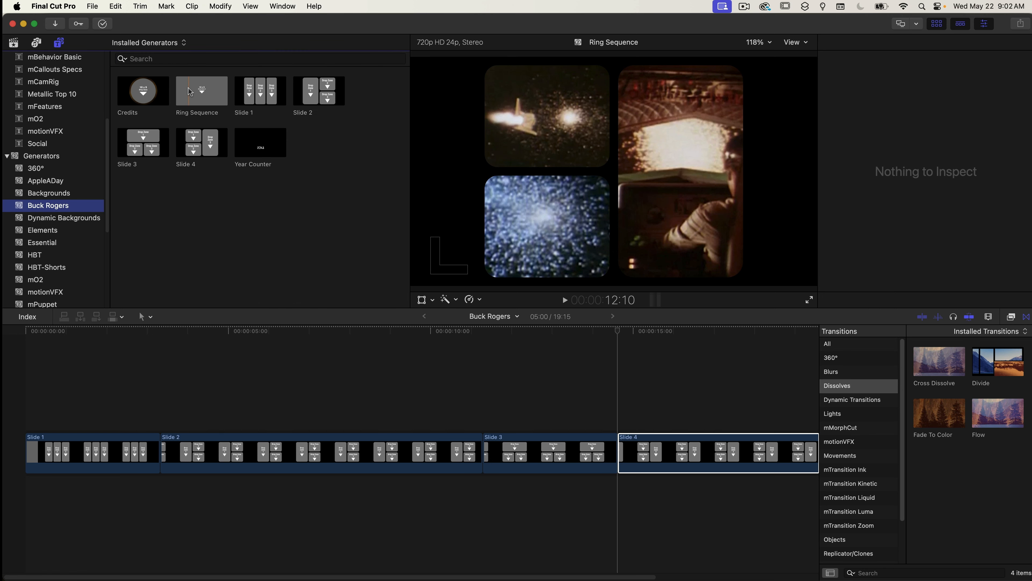
pyautogui.moveTo(201, 91); pyautogui.dragTo(754, 405)
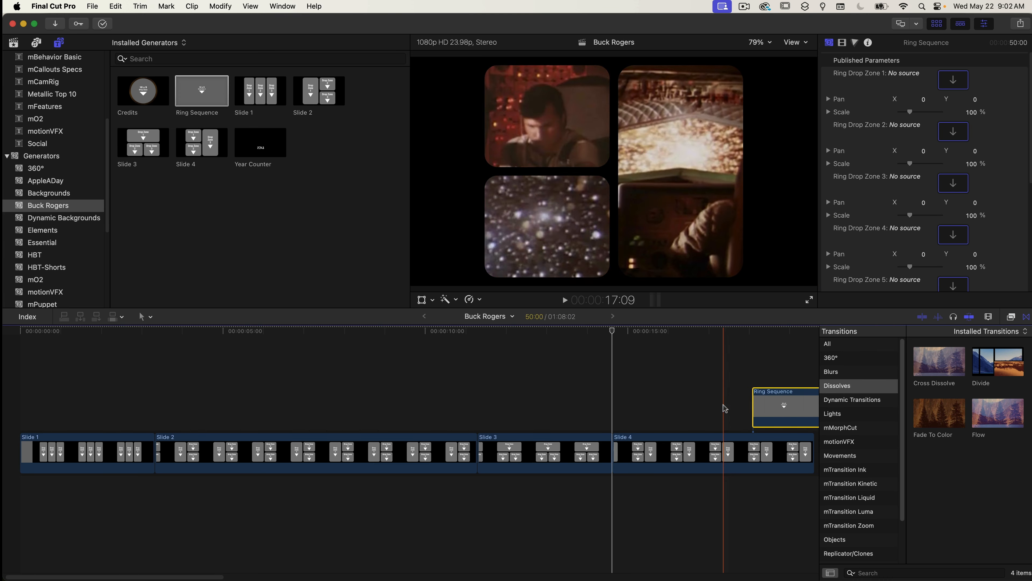
pyautogui.hscroll(8, 378, 398)
pyautogui.moveTo(464, 406); pyautogui.dragTo(523, 406)
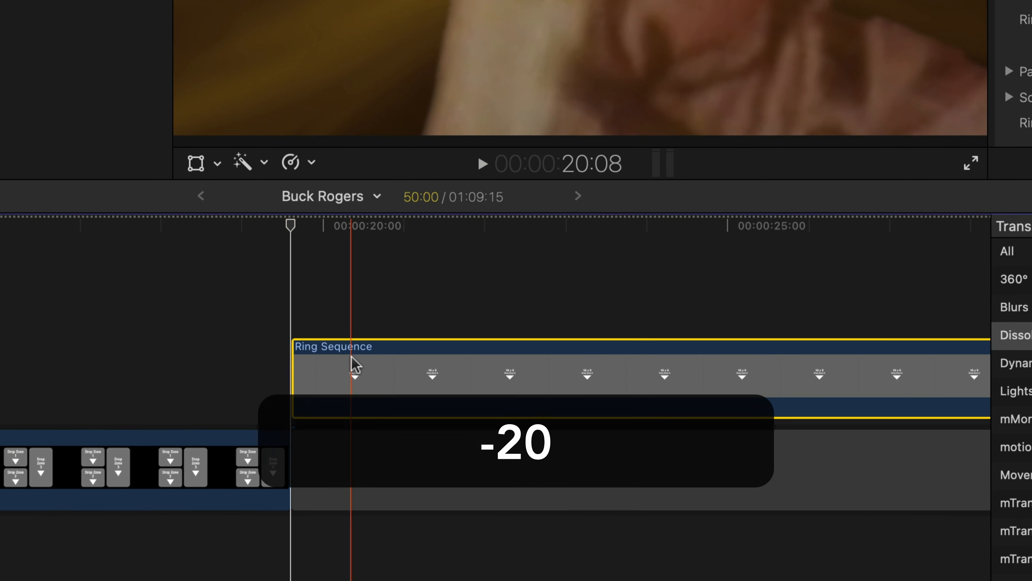
# Shift the Ring Sequence clip 20 frames earlier so it overlaps the end of Slide 4
pyautogui.press('-')
pyautogui.write('20')
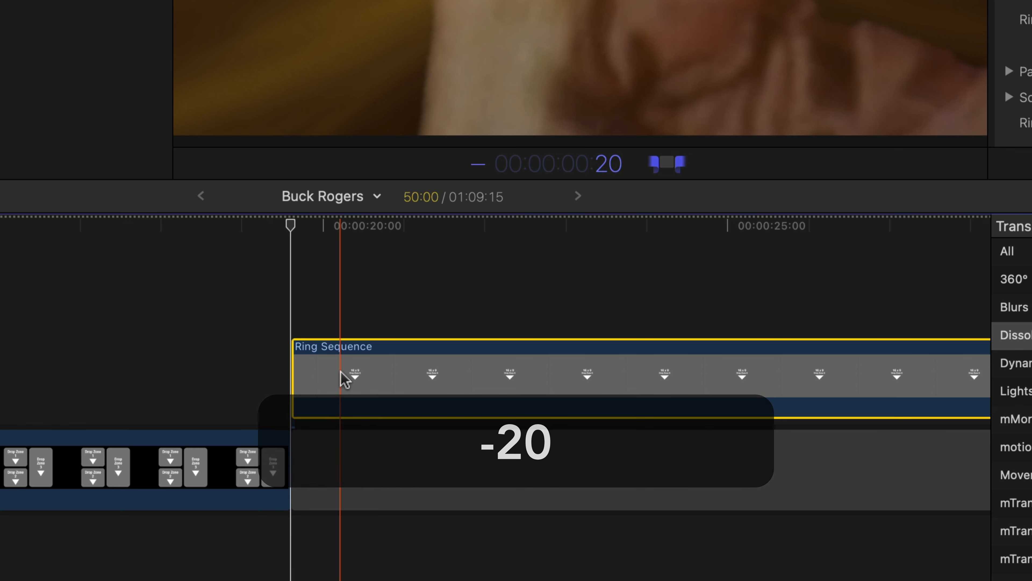
pyautogui.press('Return')
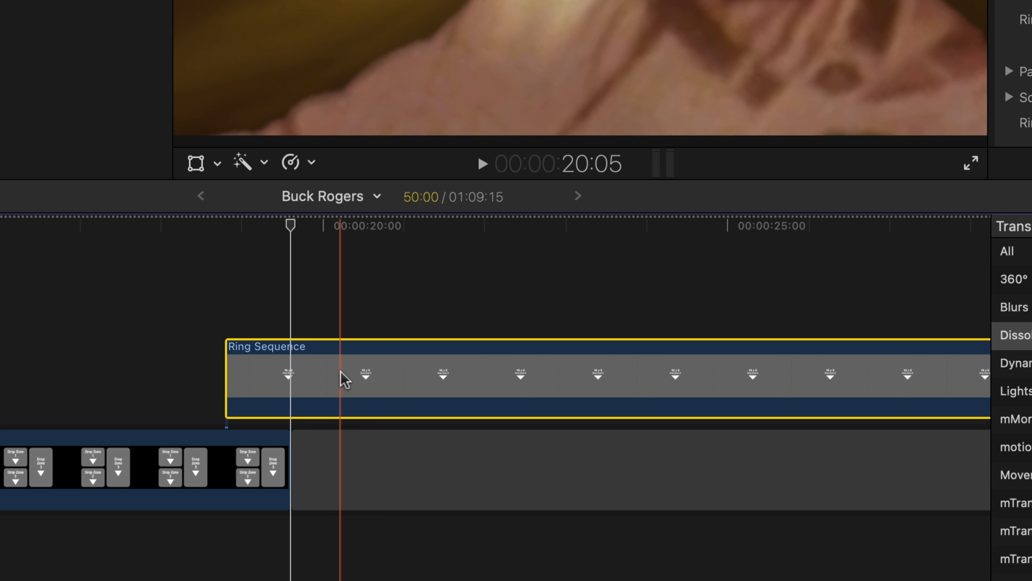
# Add the default transition to the start of the Ring Sequence clip and set its duration to 20 frames
pyautogui.click(228, 389)
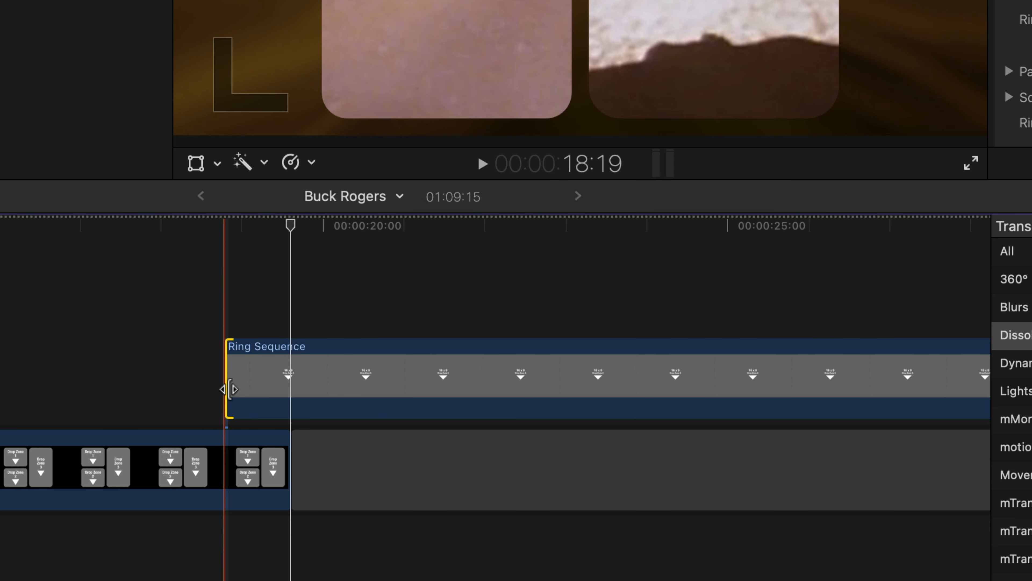
pyautogui.press('super+t')
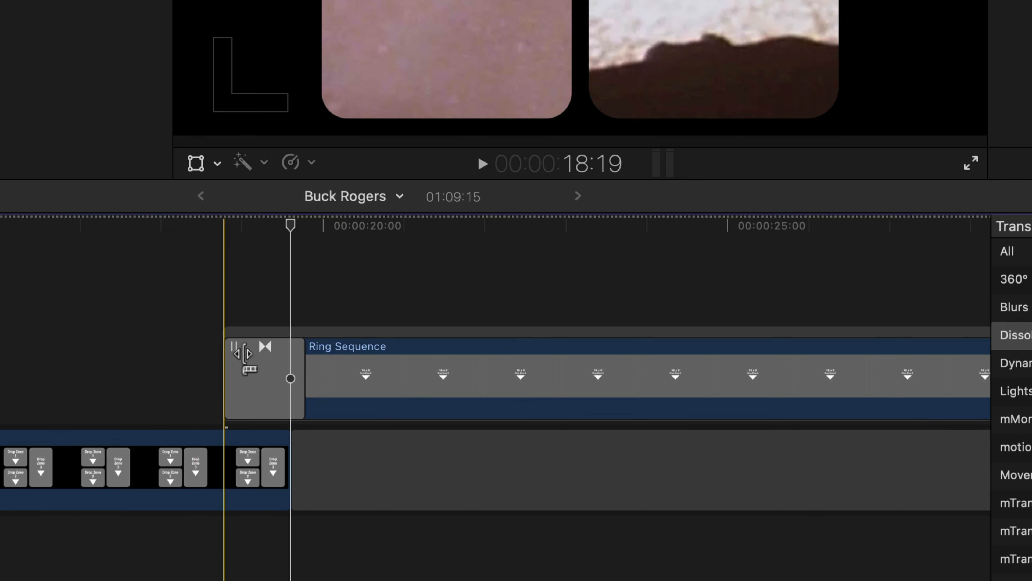
pyautogui.click(258, 368)
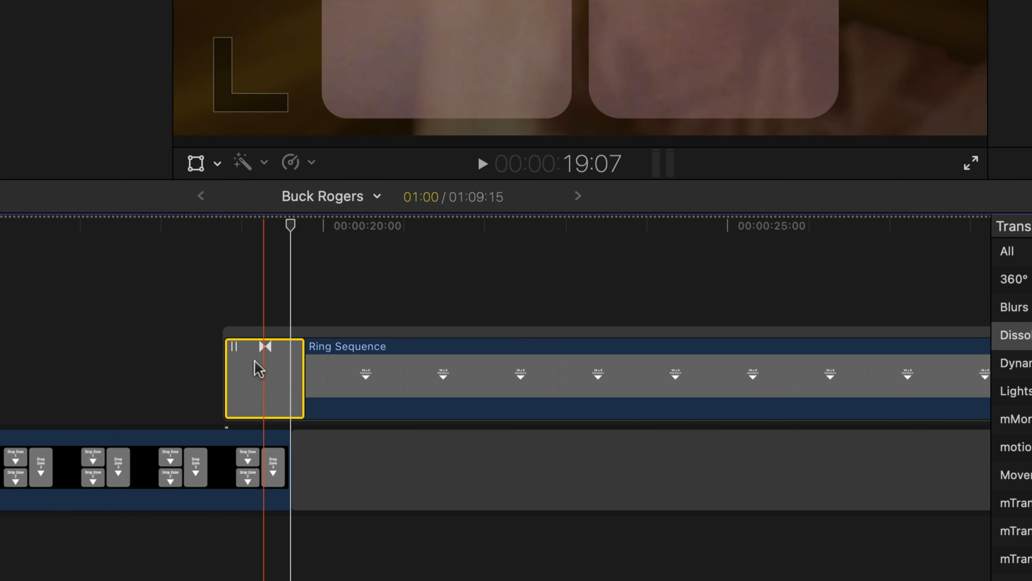
pyautogui.hotkey('ctrl', 'd')
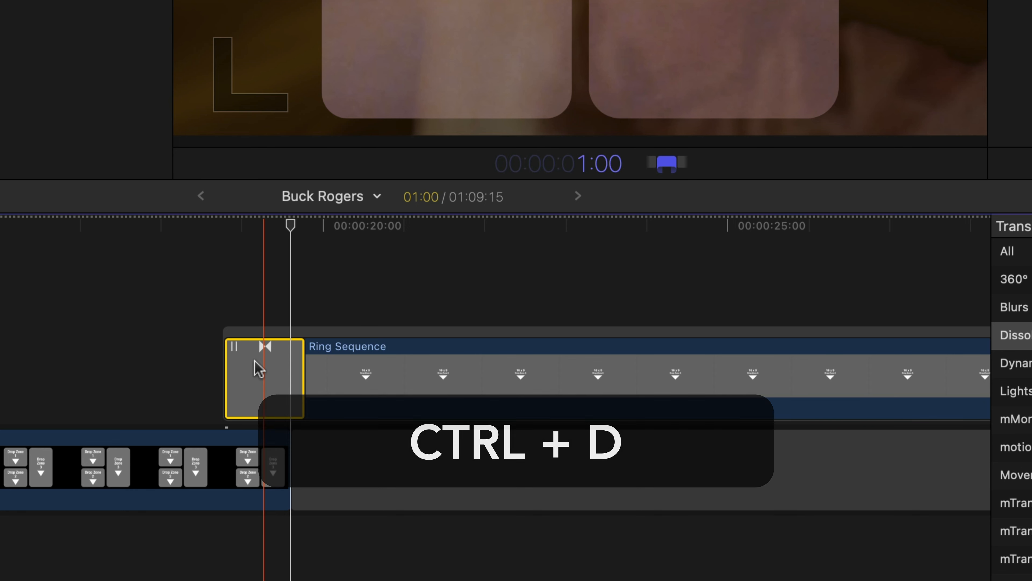
pyautogui.write('20')
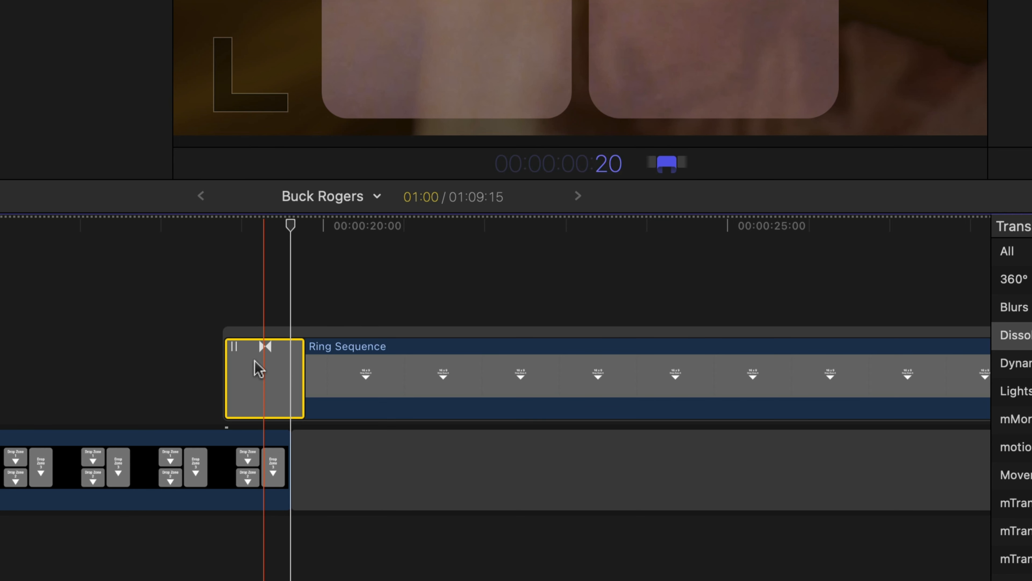
pyautogui.press('Return')
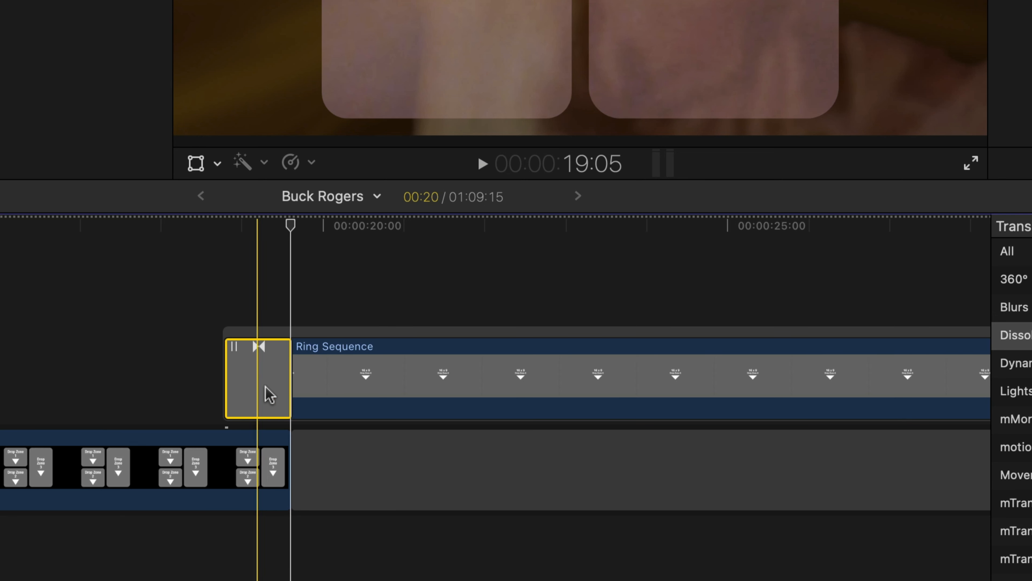
# Try the default transition on the end of Slide 4, then delete it
pyautogui.click(287, 477)
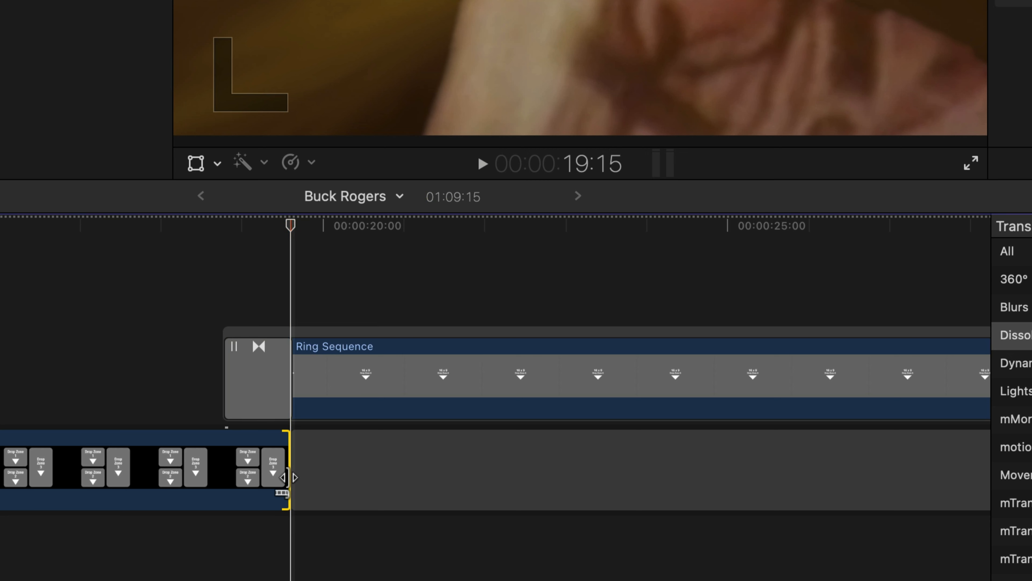
pyautogui.press('super+t')
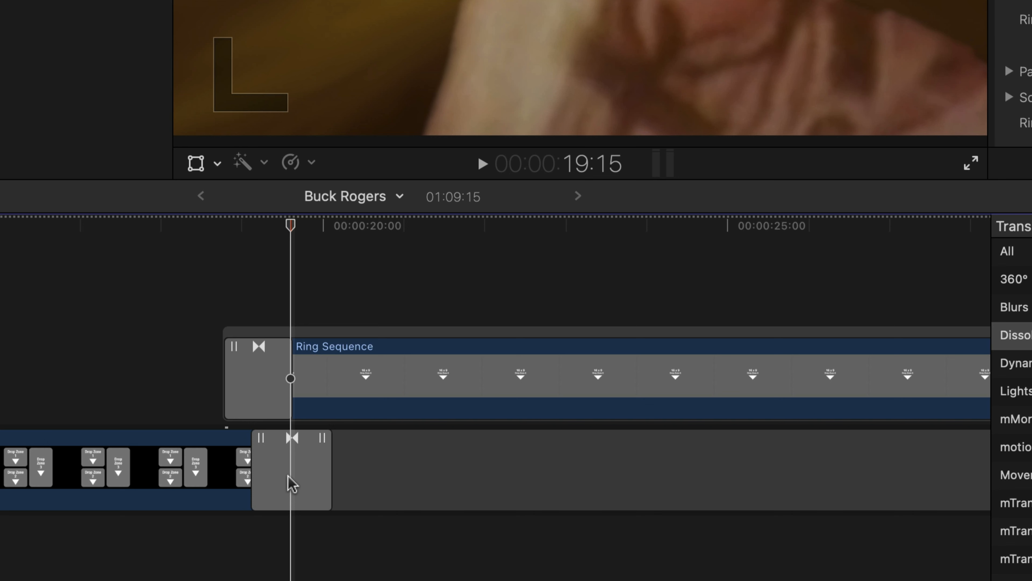
pyautogui.moveTo(272, 473); pyautogui.dragTo(230, 476)
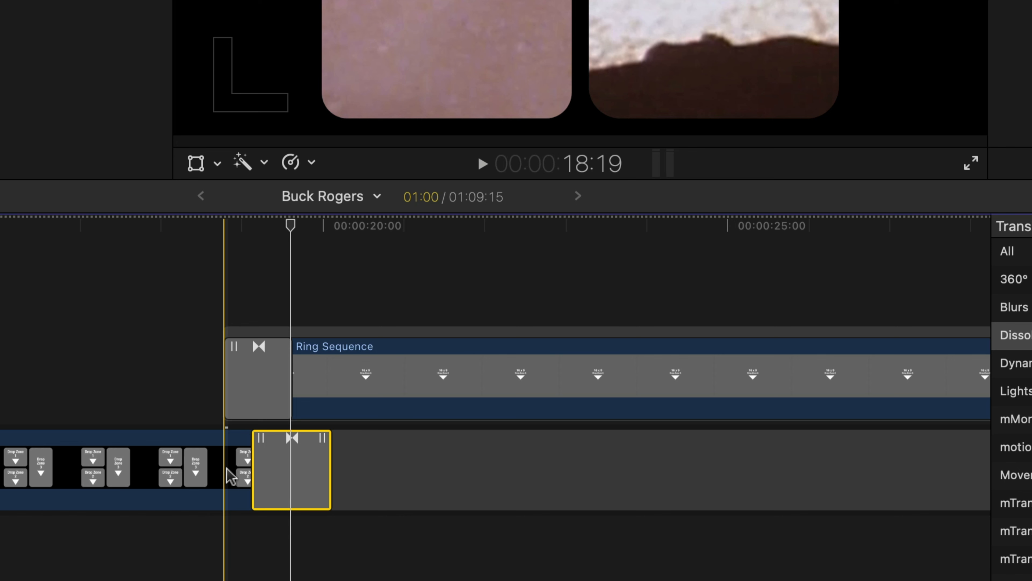
pyautogui.press('s')
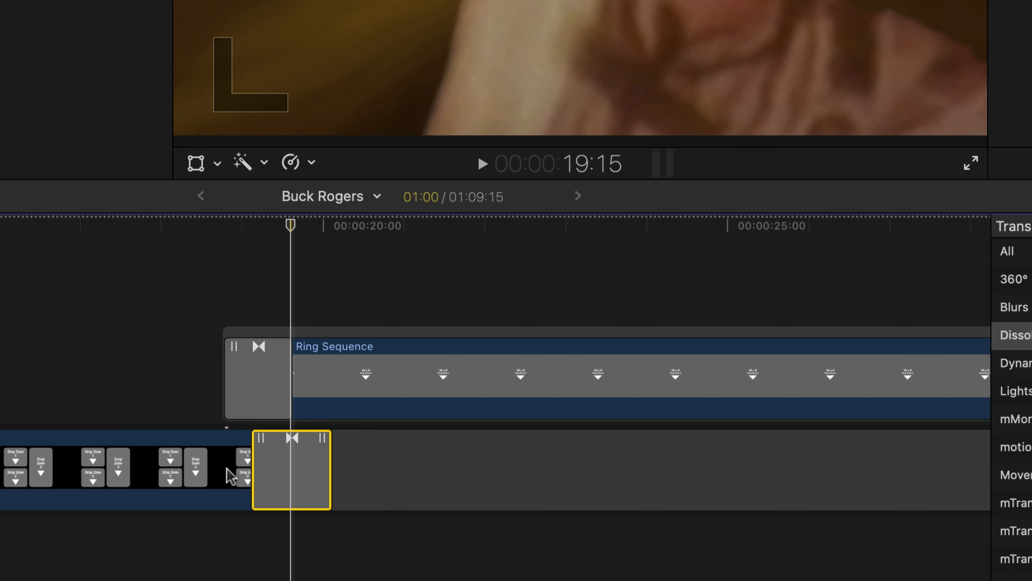
pyautogui.press('Delete')
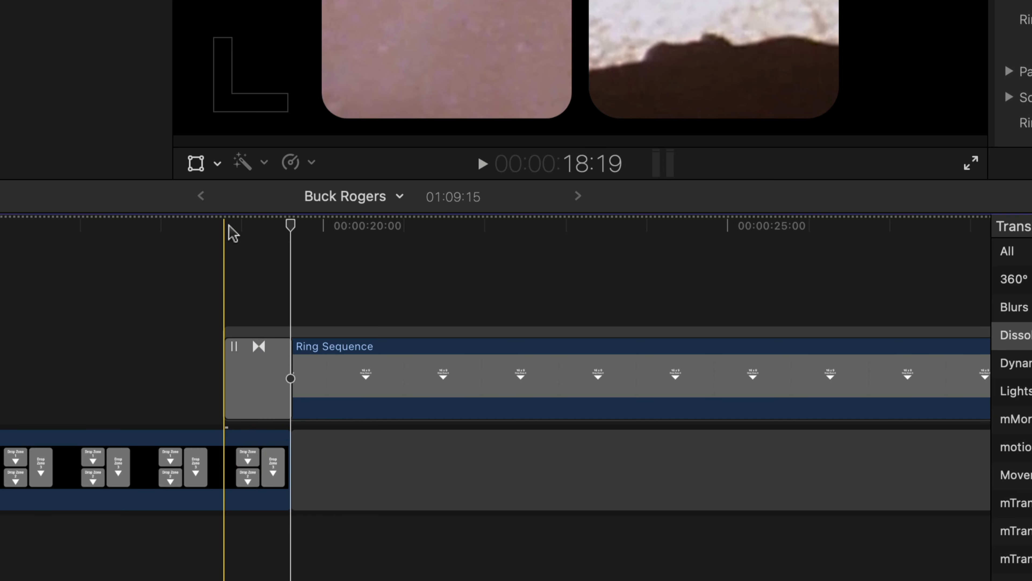
# Add an opacity keyframe at 100% to the Slide 4 clip where the Ring Sequence begins
pyautogui.click(229, 226)
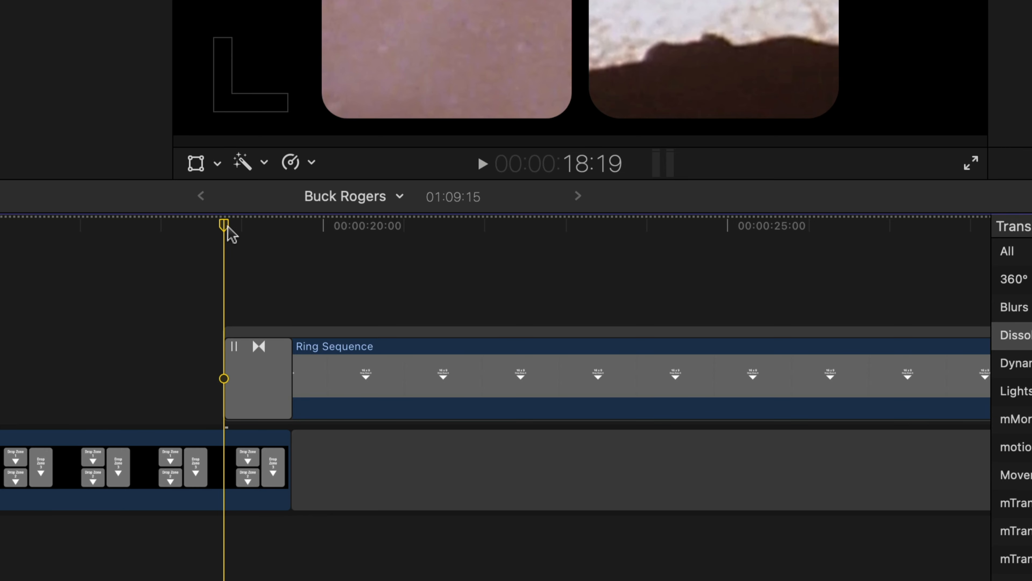
pyautogui.click(233, 471)
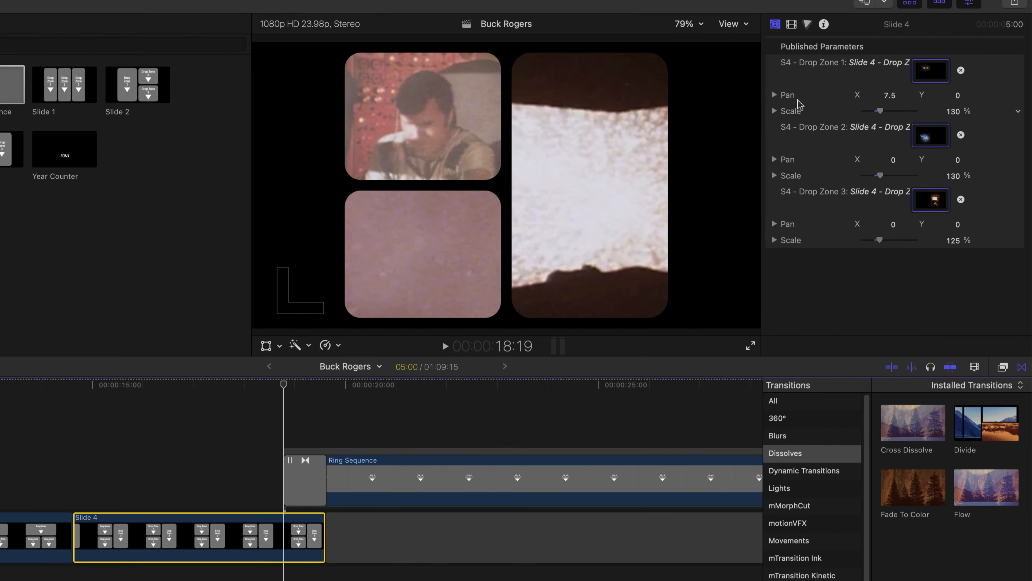
pyautogui.click(792, 24)
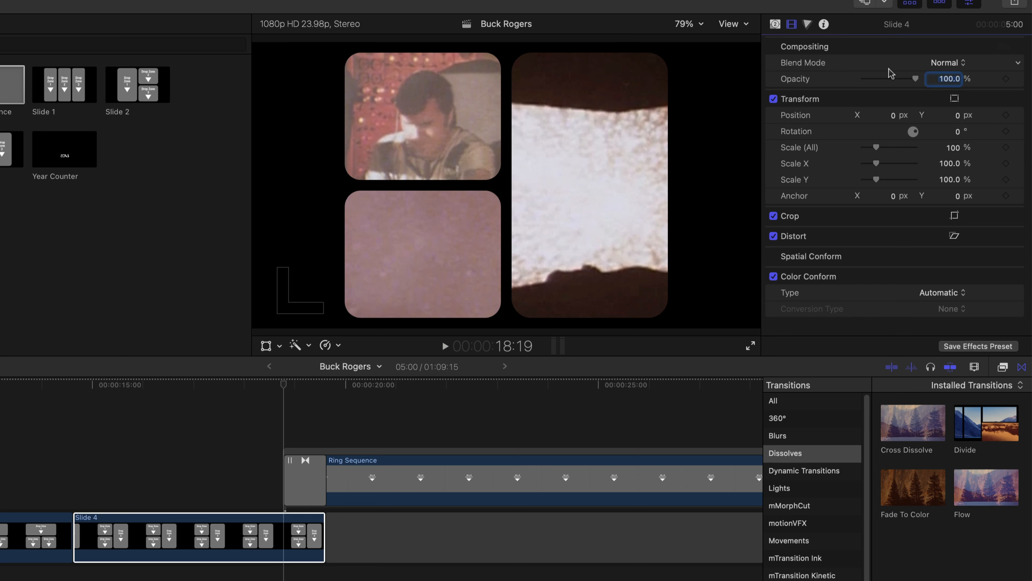
pyautogui.click(1006, 79)
# Keyframe Slide 4's opacity down to the minimum at the clip's end, and play back the fade into the Ring Sequence
pyautogui.click(315, 386)
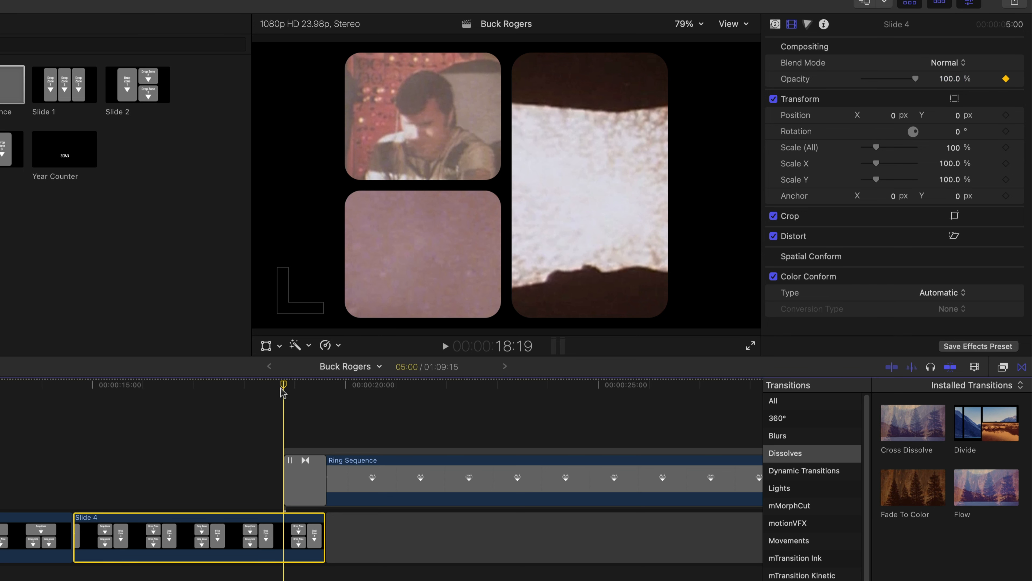
pyautogui.moveTo(315, 385); pyautogui.dragTo(325, 386)
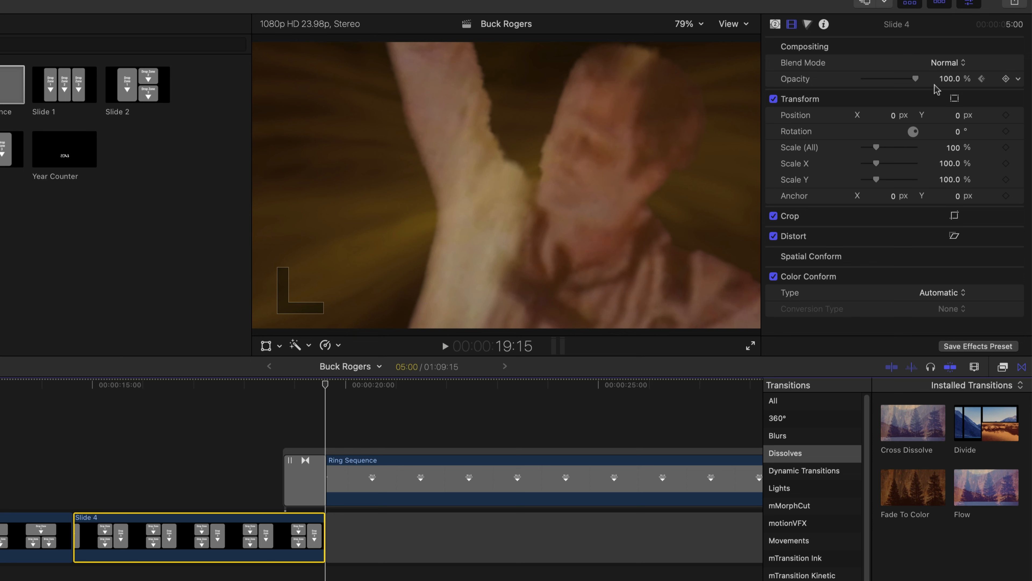
pyautogui.click(1006, 79)
pyautogui.moveTo(917, 81); pyautogui.dragTo(862, 81)
pyautogui.click(258, 385)
pyautogui.press('space')
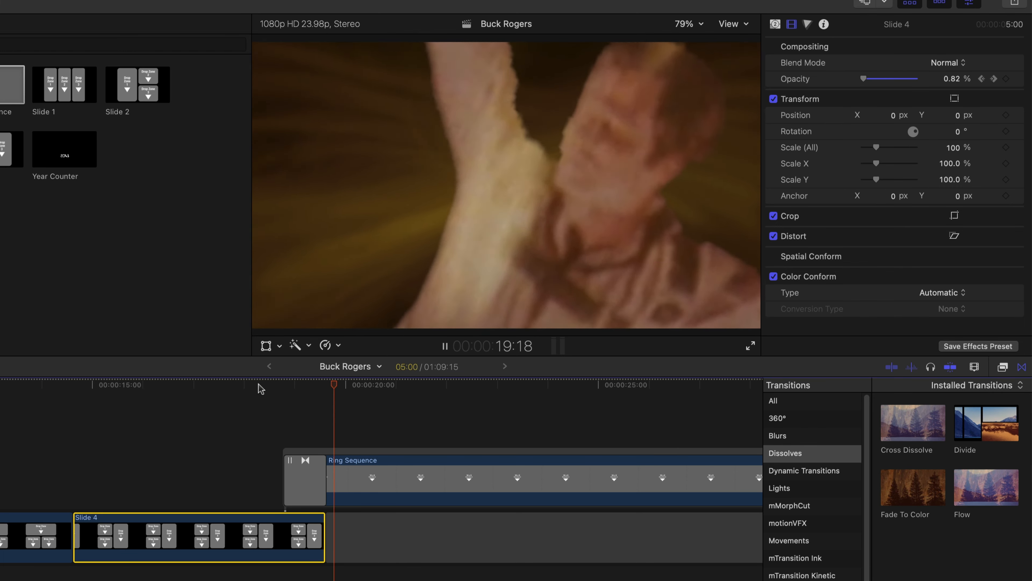
pyautogui.press('space')
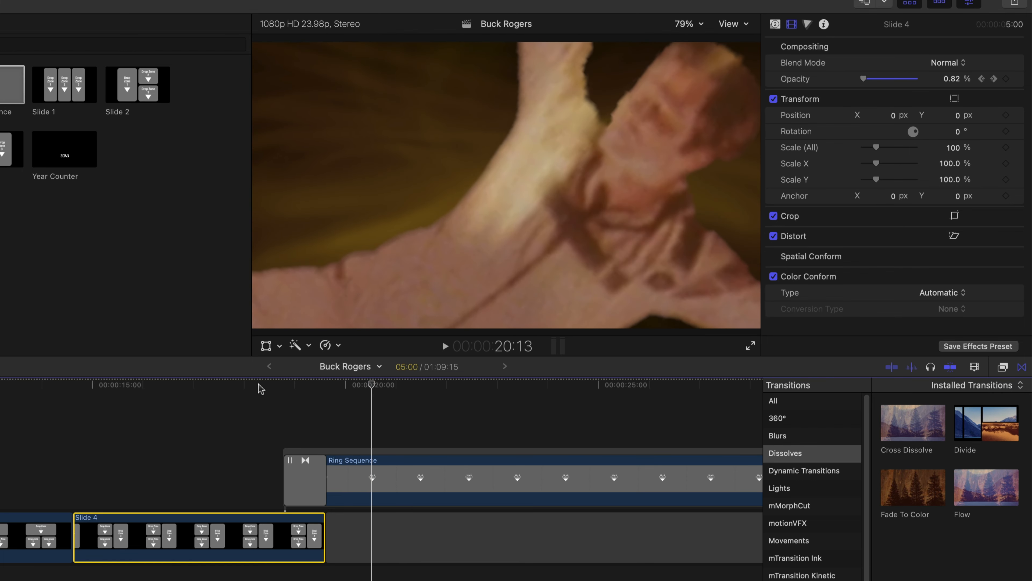
# Open the Ring Sequence clip's published parameters and review its list of ring drop zones
pyautogui.click(427, 490)
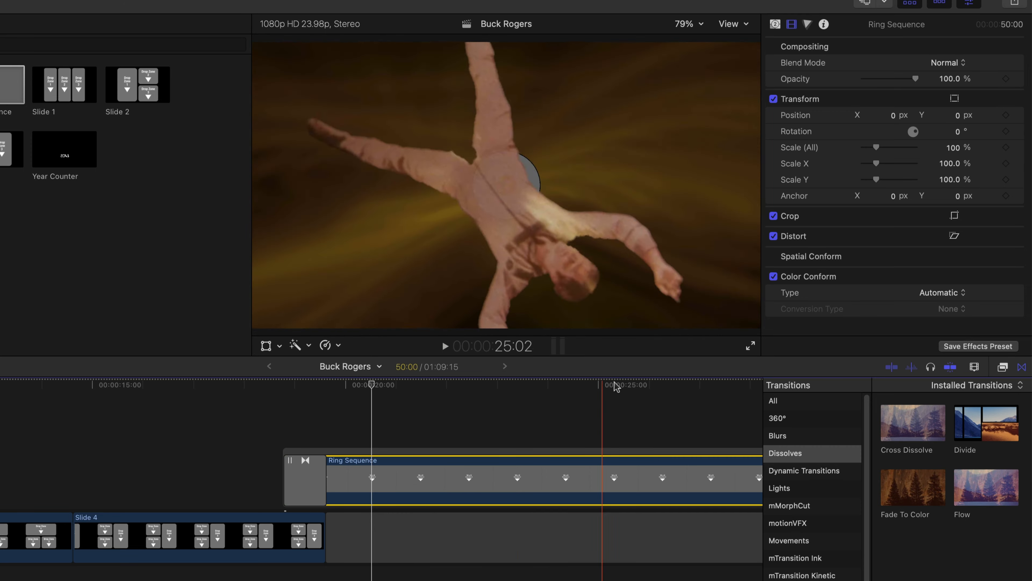
pyautogui.click(775, 24)
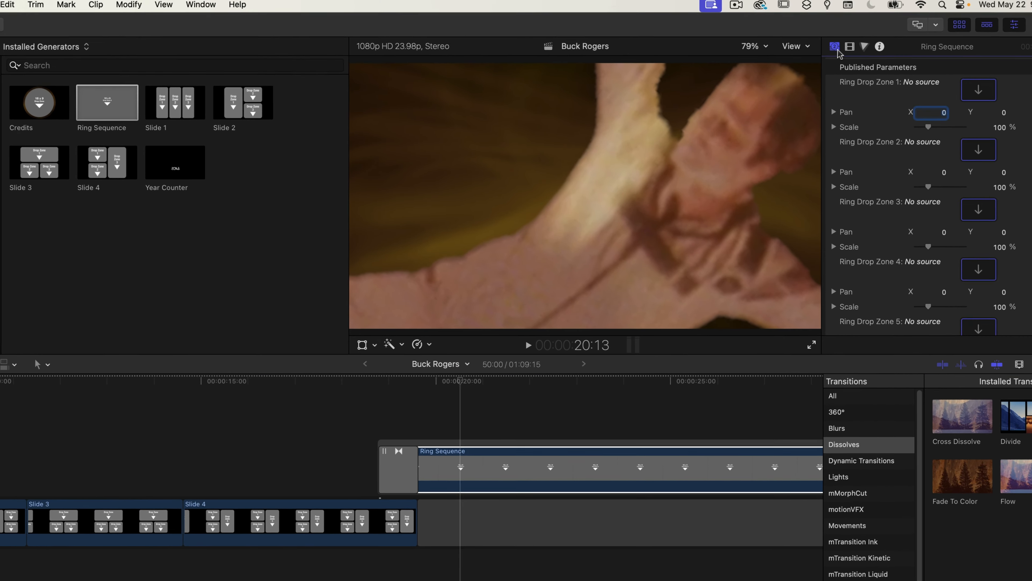
pyautogui.scroll(-5, 959, 116)
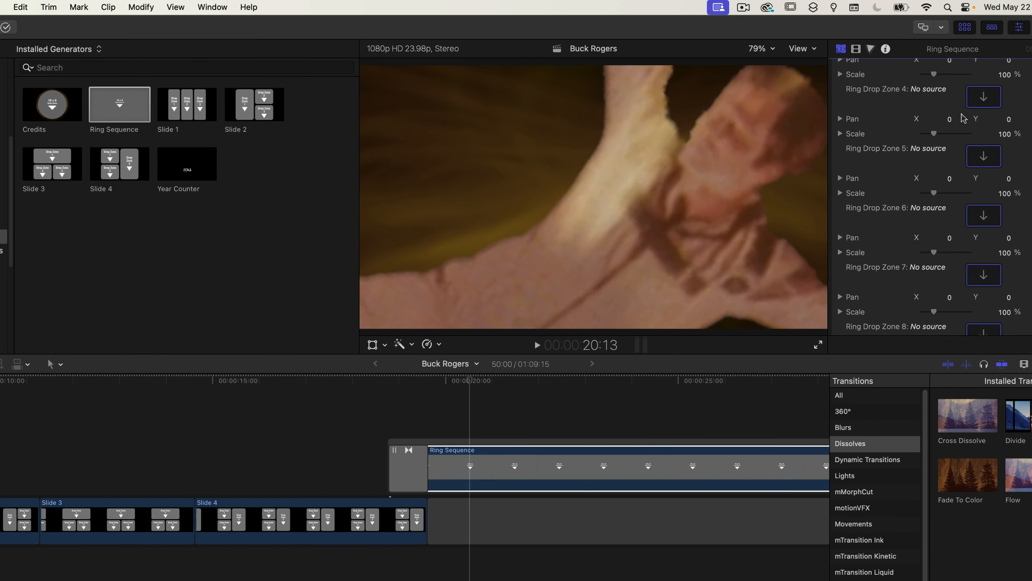
pyautogui.scroll(-2, 962, 117)
pyautogui.scroll(7, 962, 117)
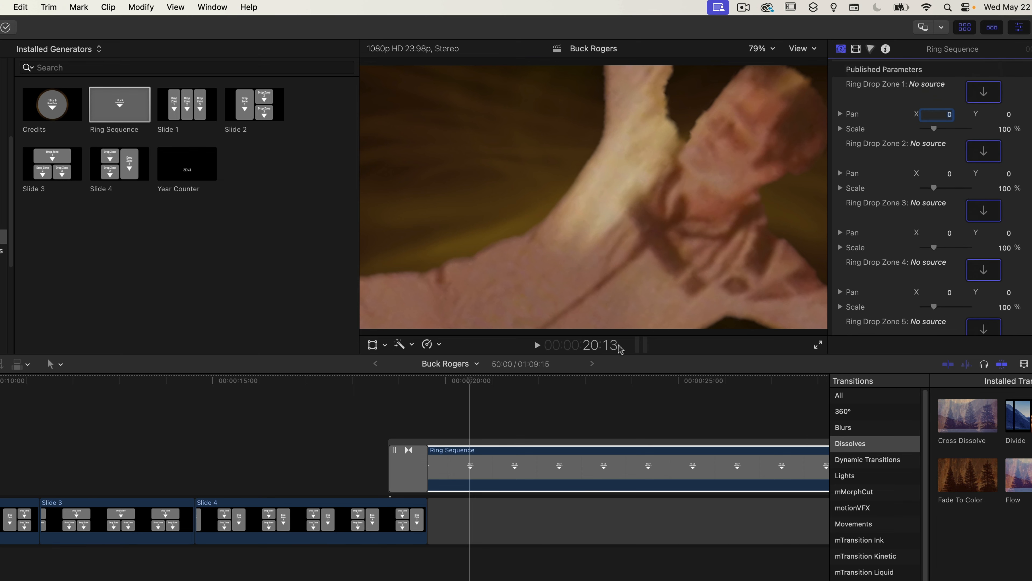
# Fill Ring Drop Zones 1 to 5 of the Ring Sequence with the matching Rings - Drop Zone 1 to 5 clips
pyautogui.click(443, 384)
pyautogui.moveTo(443, 386); pyautogui.dragTo(432, 388)
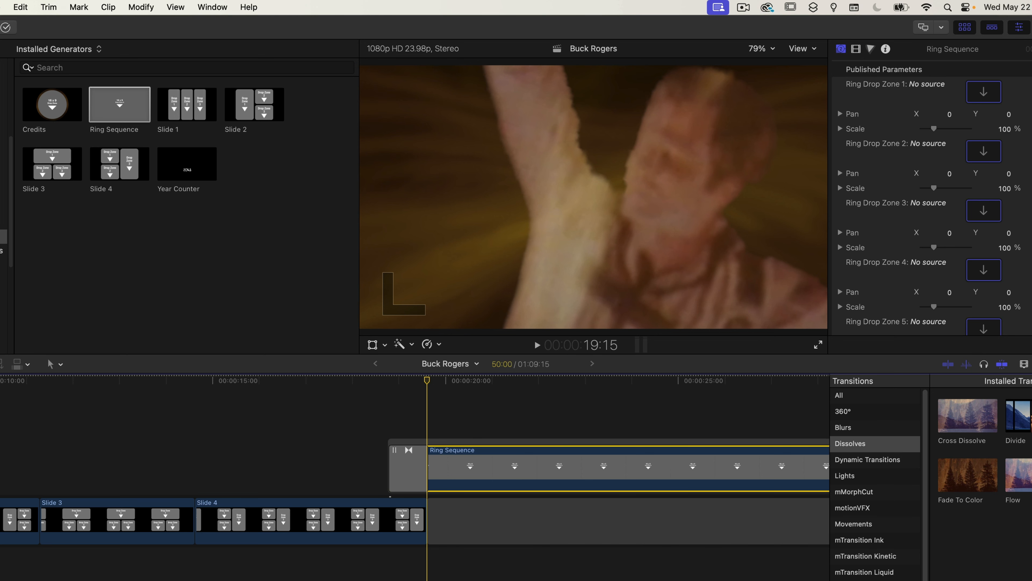
pyautogui.click(0, 49)
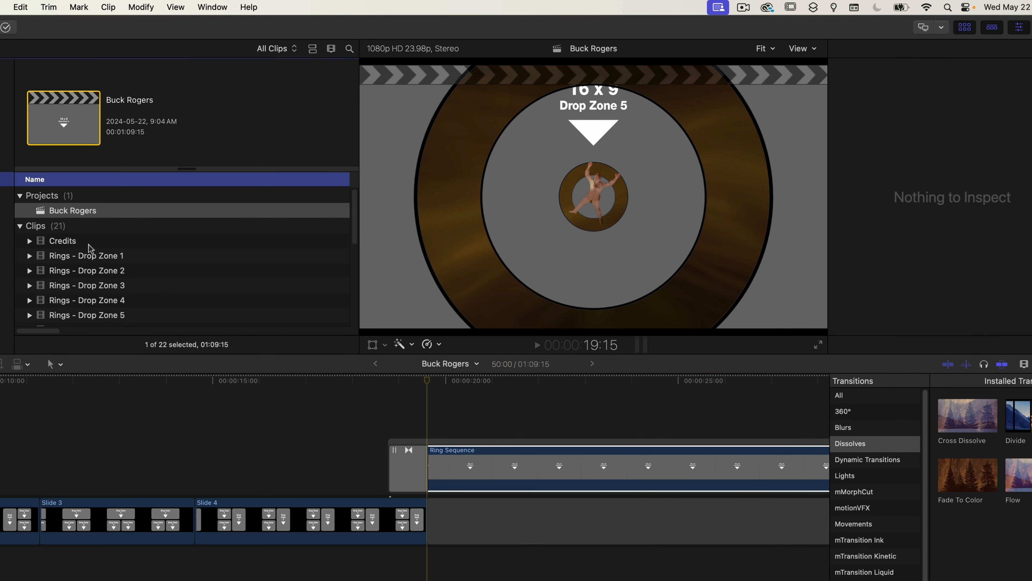
pyautogui.click(422, 437)
pyautogui.moveTo(428, 379); pyautogui.dragTo(390, 380)
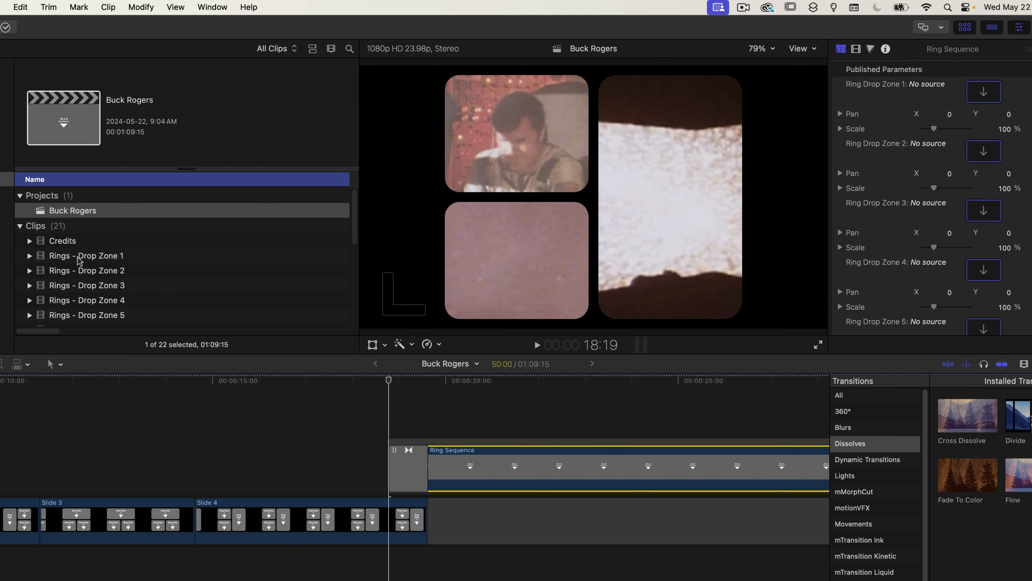
pyautogui.moveTo(79, 260); pyautogui.dragTo(983, 151)
pyautogui.moveTo(123, 282); pyautogui.dragTo(984, 211)
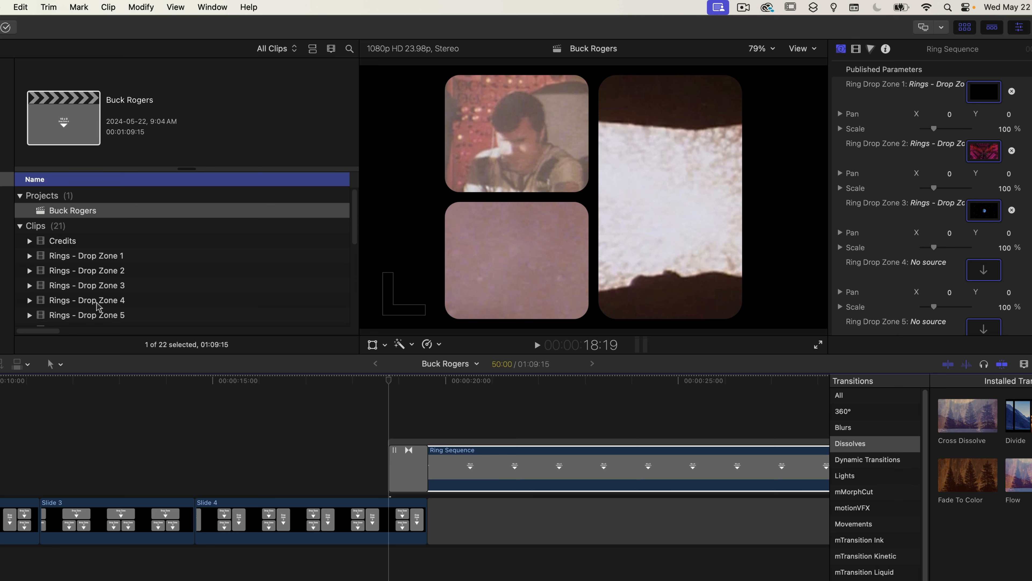
pyautogui.moveTo(98, 308); pyautogui.dragTo(984, 271)
pyautogui.moveTo(136, 318); pyautogui.dragTo(984, 327)
# Fill Ring Drop Zones 6 to 8 of the Ring Sequence with the matching Rings - Drop Zone 6 to 8 clips
pyautogui.scroll(-2, 114, 292)
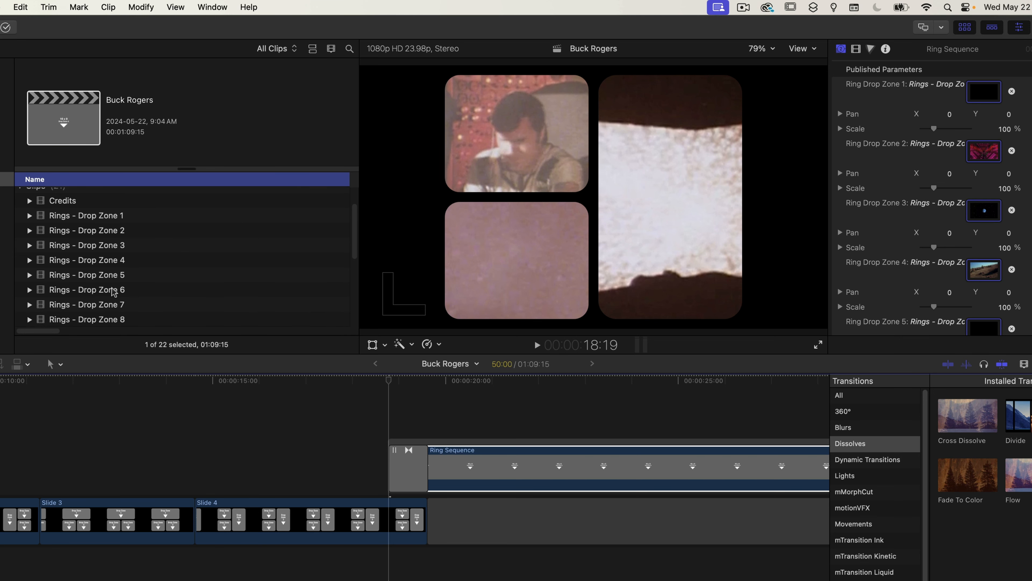
pyautogui.scroll(-3, 884, 257)
pyautogui.moveTo(112, 292); pyautogui.dragTo(984, 311)
pyautogui.scroll(-10, 952, 198)
pyautogui.moveTo(114, 305); pyautogui.dragTo(983, 224)
pyautogui.moveTo(86, 320); pyautogui.dragTo(985, 283)
pyautogui.scroll(10, 989, 286)
# Add the Buck Rogers Credits generator above the Ring Sequence, starting at 45:09
pyautogui.hscroll(15, 629, 431)
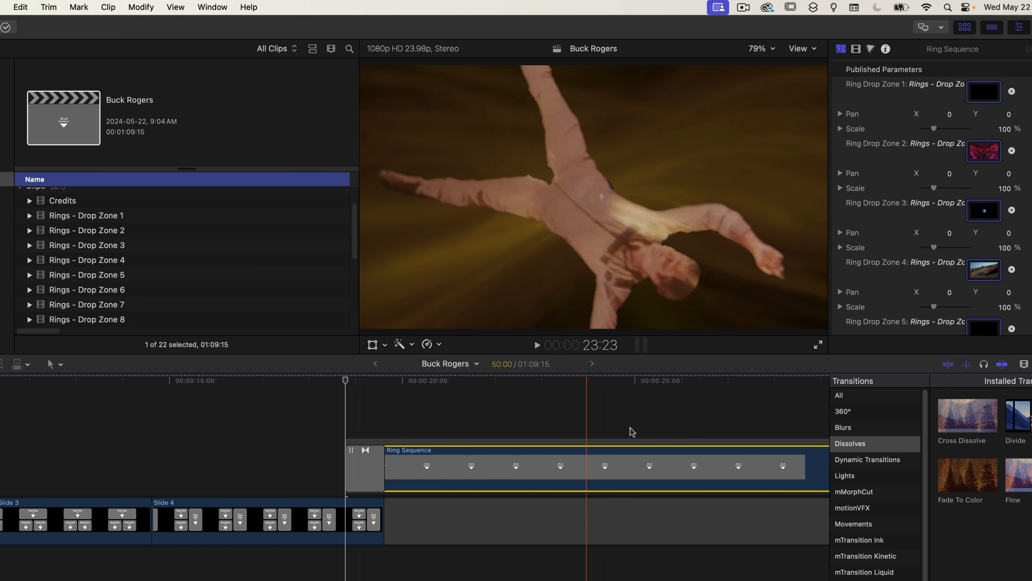
pyautogui.hscroll(13, 625, 431)
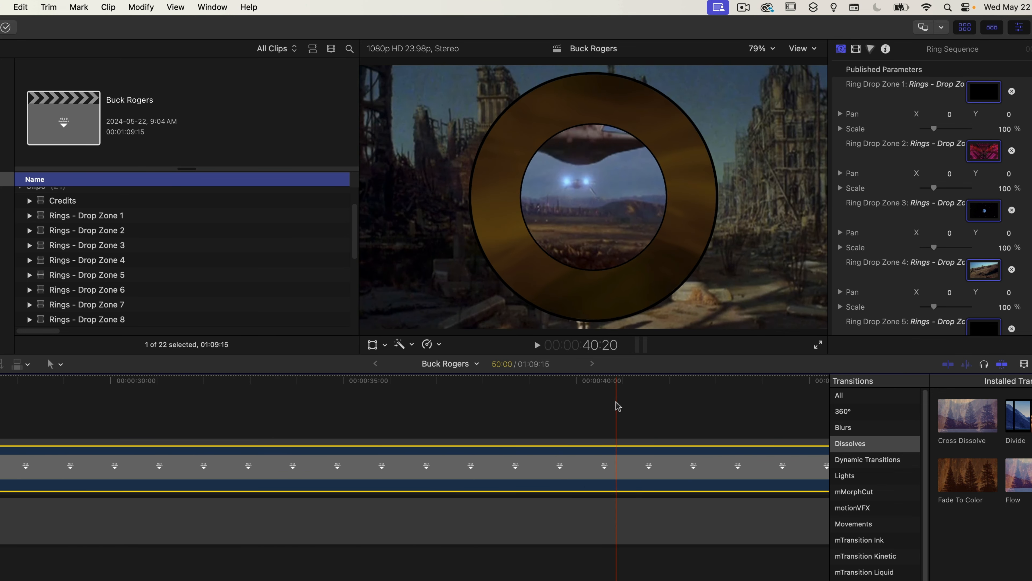
pyautogui.press('Left')
pyautogui.press('Left')
pyautogui.press('Left')
pyautogui.press('Left')
pyautogui.press('Left')
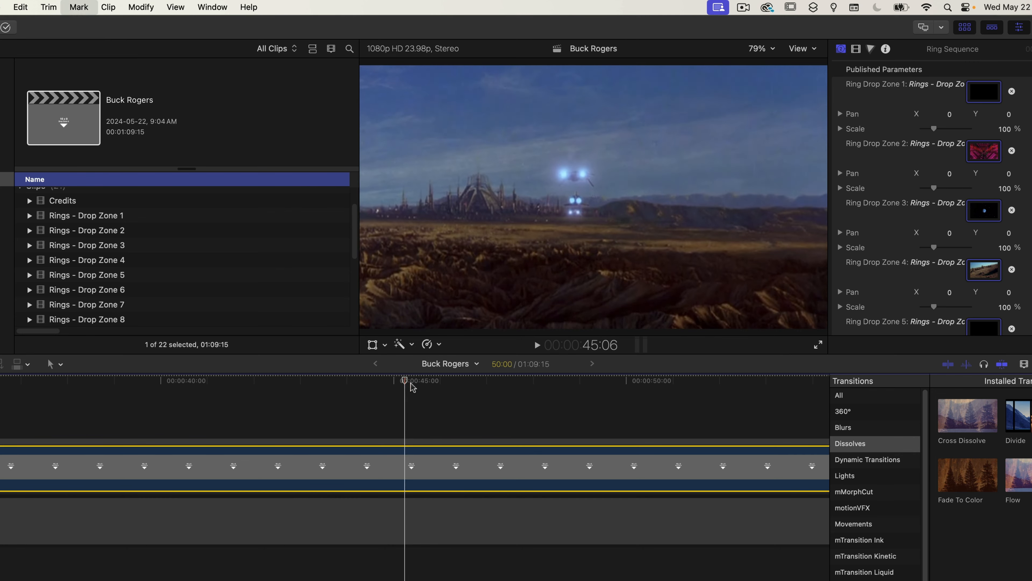
pyautogui.press('Right')
pyautogui.press('Right')
pyautogui.press('Right')
pyautogui.press('Right')
pyautogui.press('Right')
pyautogui.press('Right')
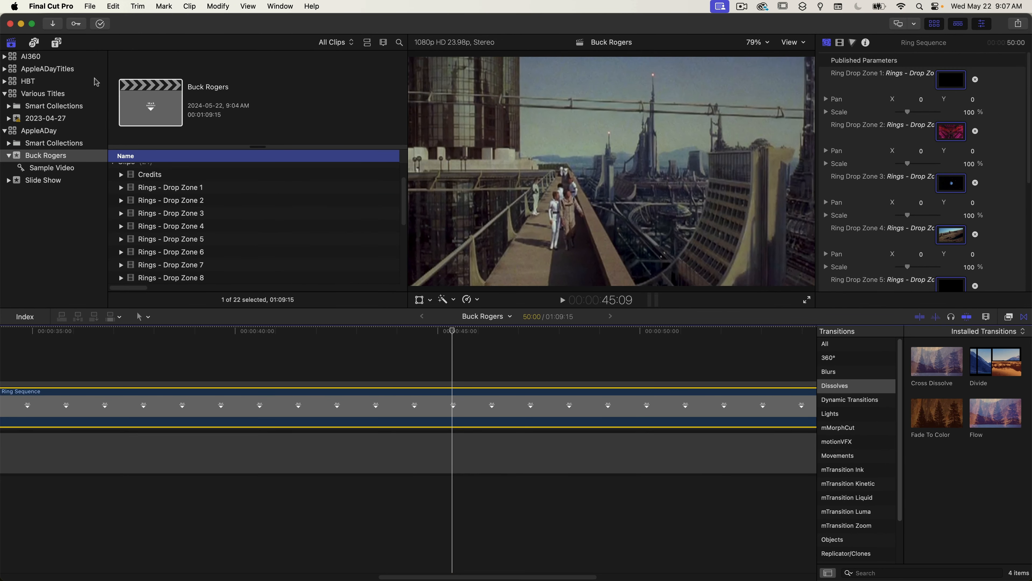
pyautogui.click(57, 42)
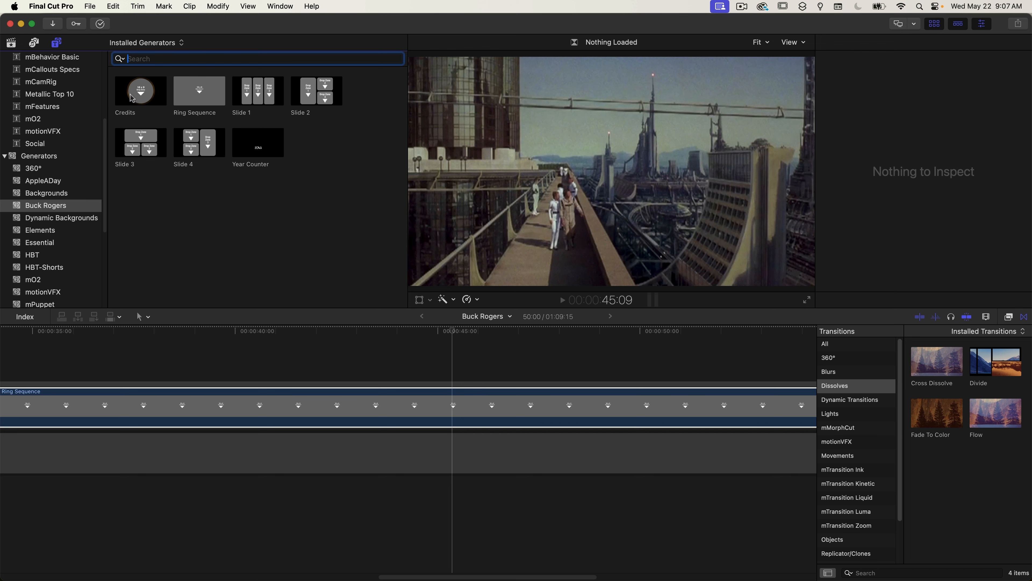
pyautogui.moveTo(135, 99); pyautogui.dragTo(456, 358)
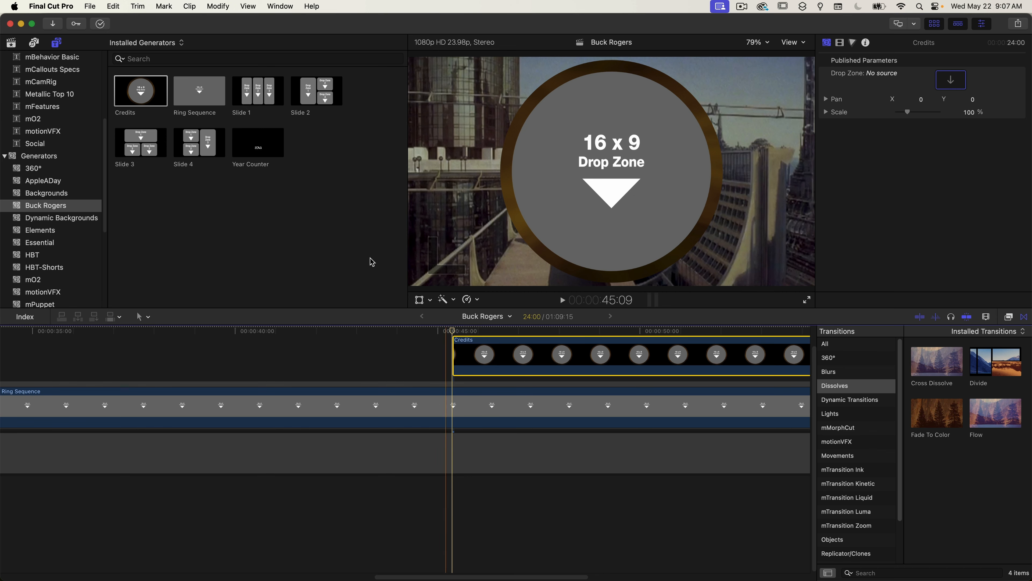
# Fill the Credits generator's drop zone with the Credits clip and set its scale to 112%
pyautogui.click(11, 42)
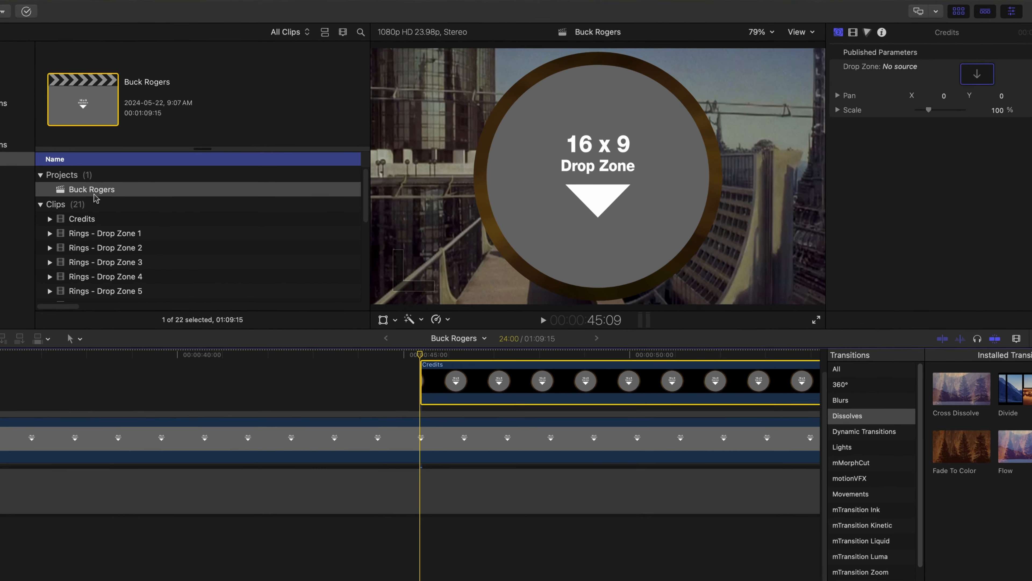
pyautogui.moveTo(145, 209); pyautogui.dragTo(248, 201)
pyautogui.moveTo(185, 214); pyautogui.dragTo(989, 83)
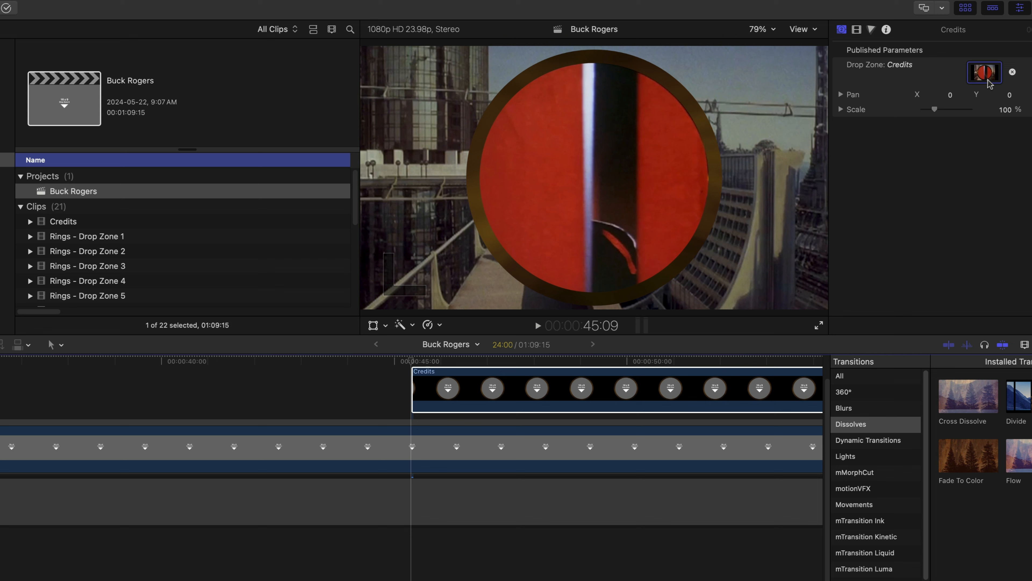
pyautogui.click(1002, 109)
pyautogui.write('112')
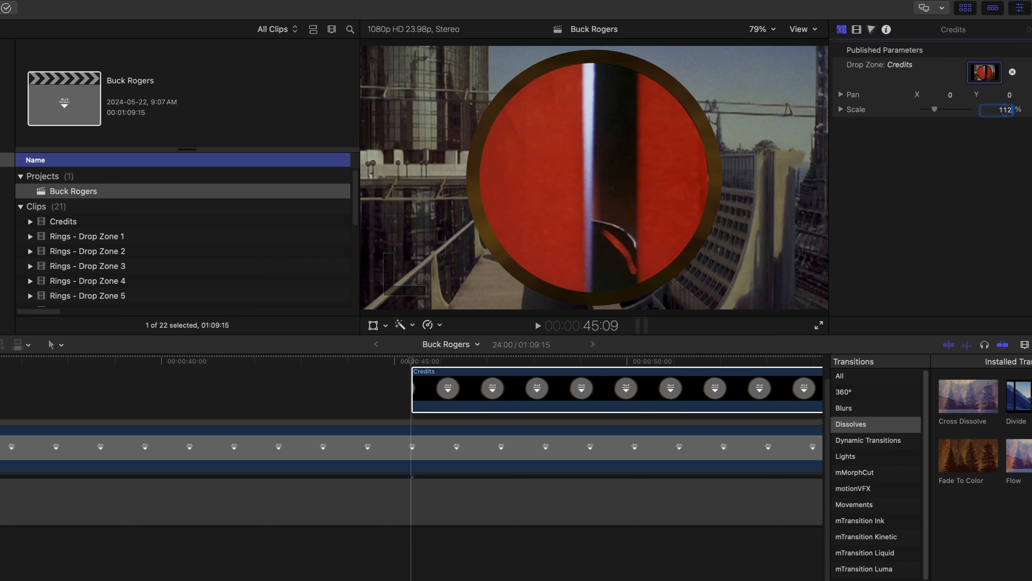
pyautogui.press('Return')
# Add the default transition to the end of the Credits generator and set its duration to 20 frames
pyautogui.click(726, 377)
pyautogui.hscroll(8, 698, 397)
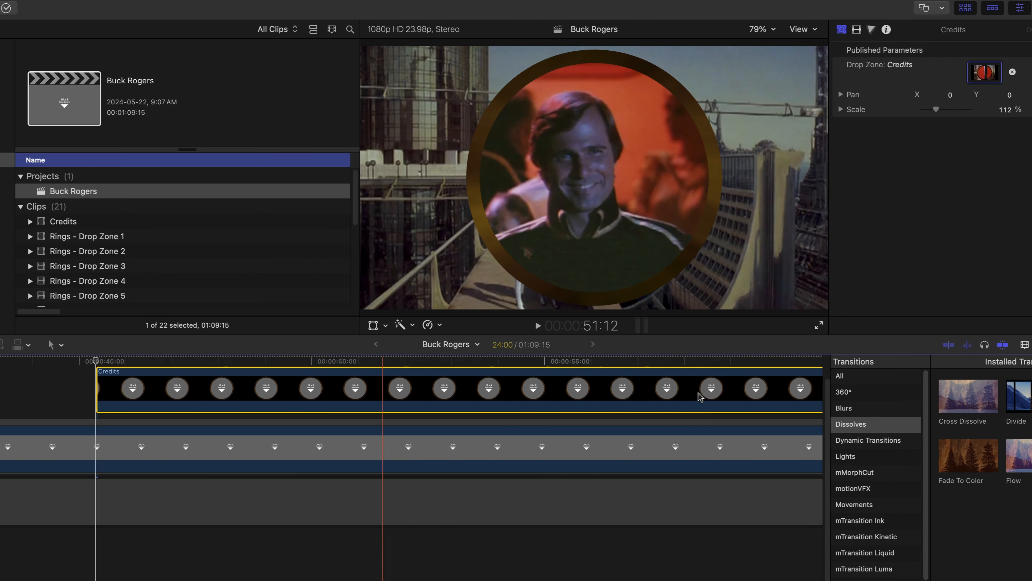
pyautogui.hscroll(10, 700, 397)
pyautogui.click(736, 397)
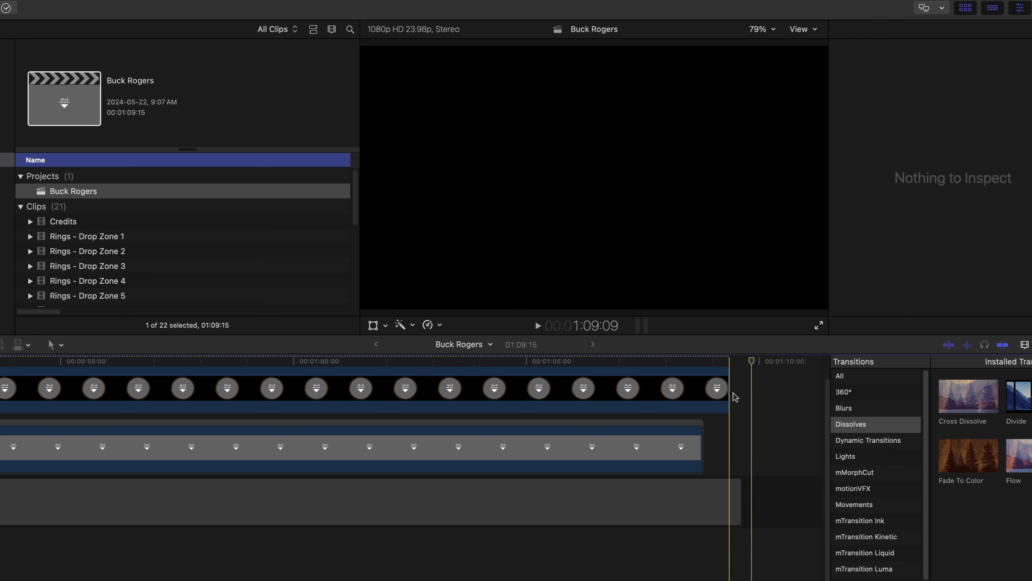
pyautogui.click(728, 391)
pyautogui.press('super+t')
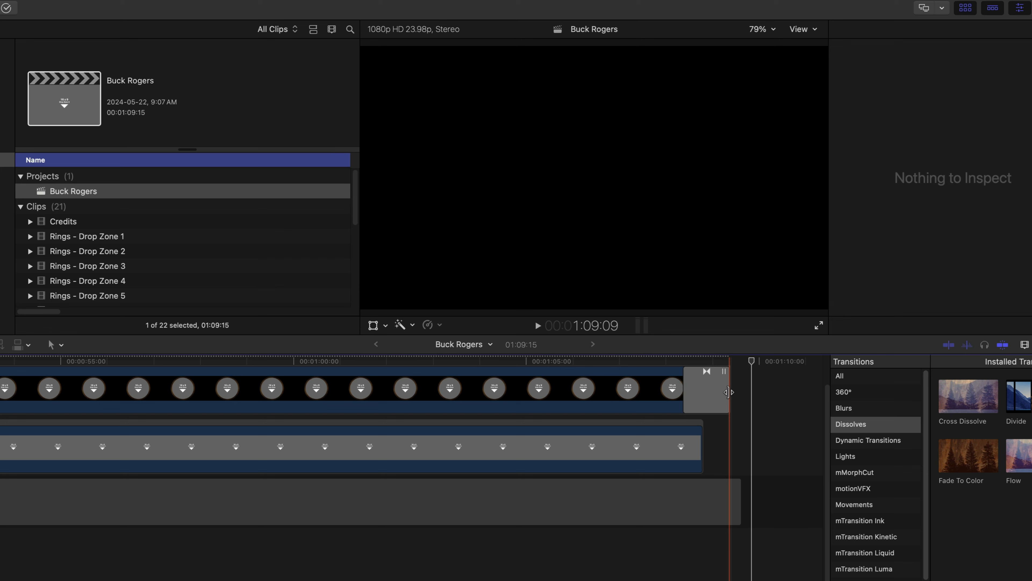
pyautogui.click(716, 394)
pyautogui.hotkey('ctrl', 'd')
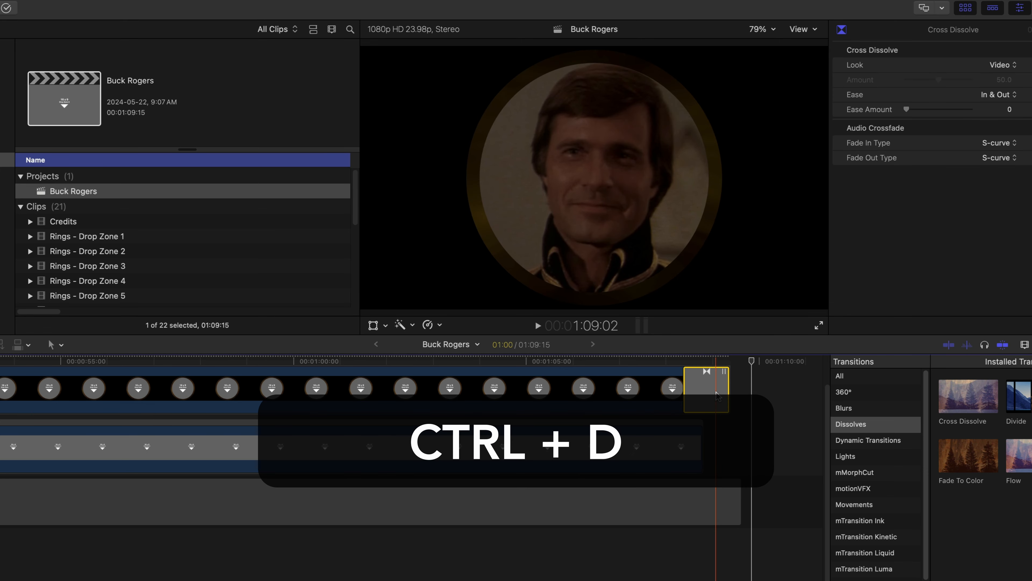
pyautogui.write('20')
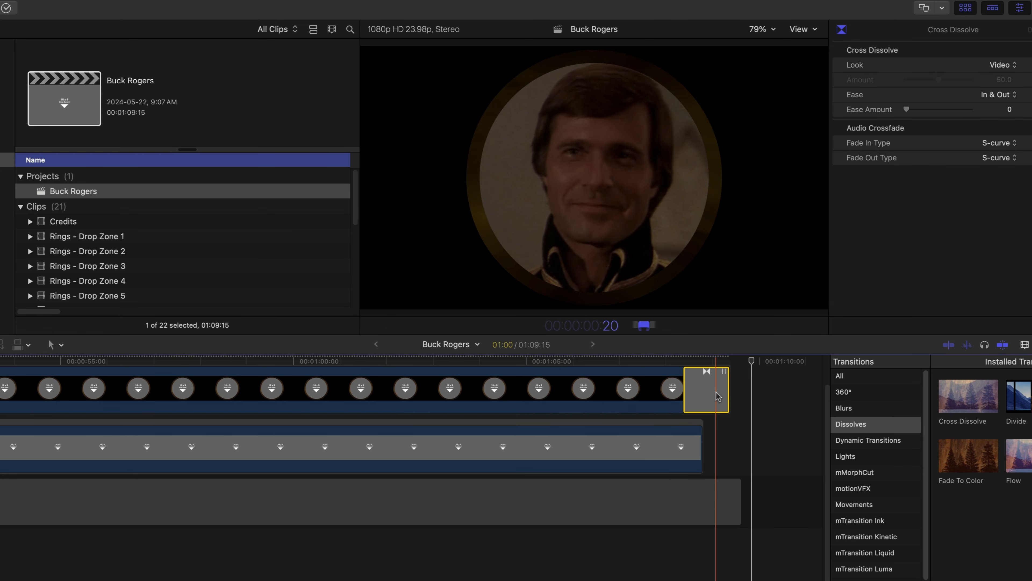
pyautogui.press('Return')
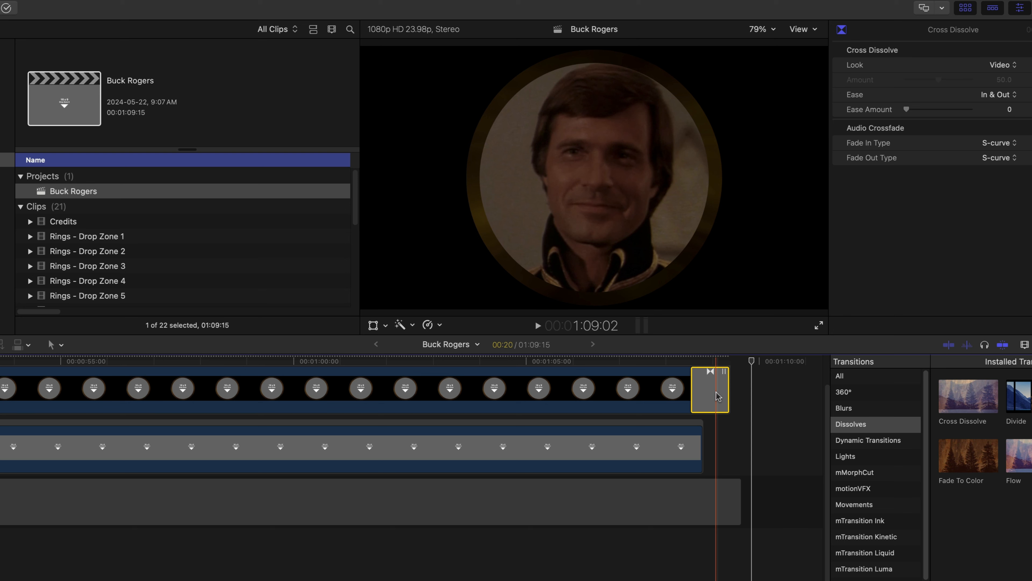
# Add the default transition to the end of the Ring Sequence clip and set its duration to 10 frames
pyautogui.click(700, 446)
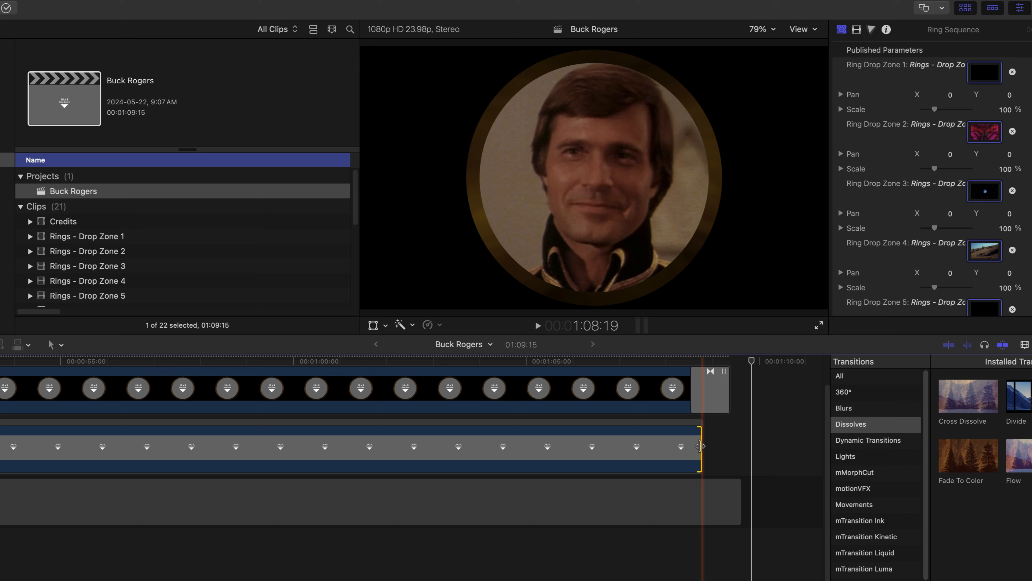
pyautogui.press('super+t')
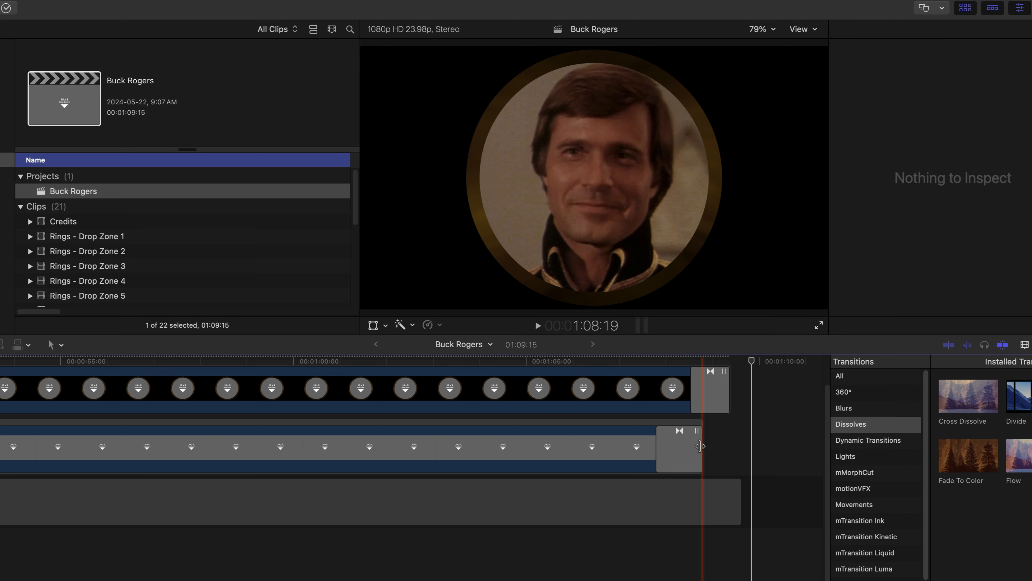
pyautogui.click(681, 451)
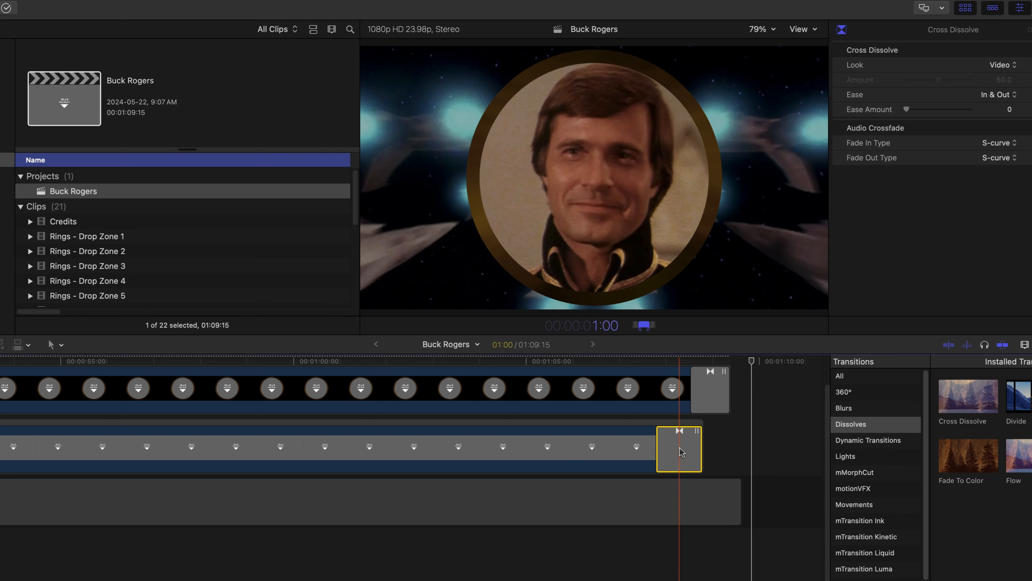
pyautogui.write('10')
pyautogui.press('Return')
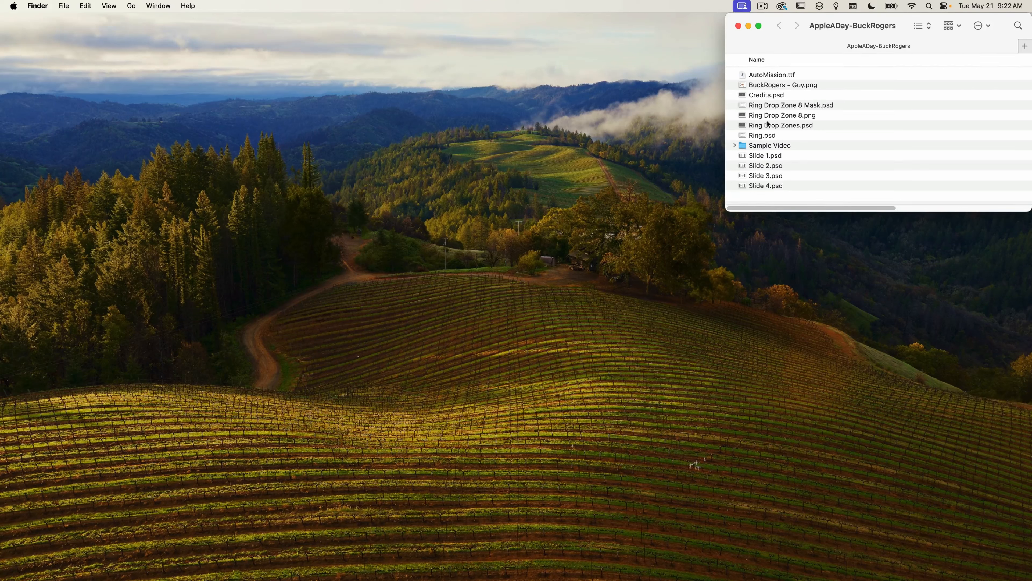
# Install the AutoMission.ttf font from the AppleADay-BuckRogers folder and close Font Book
pyautogui.click(779, 77)
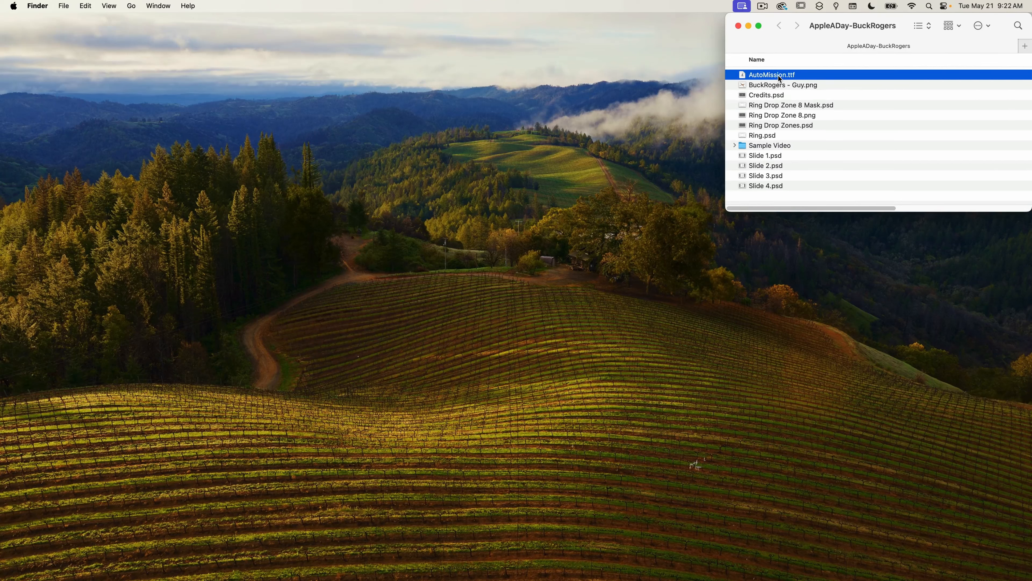
pyautogui.doubleClick(776, 77)
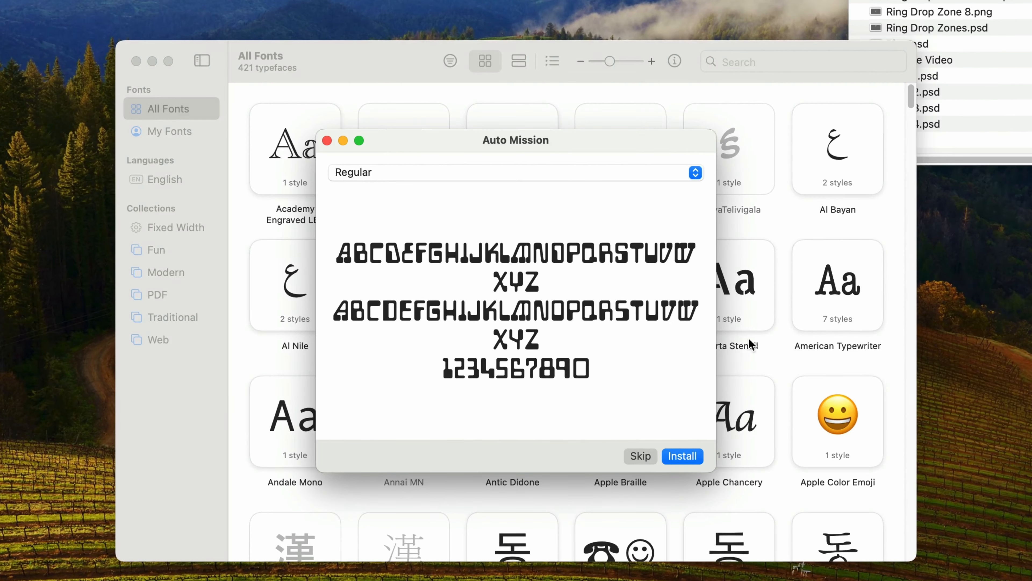
pyautogui.click(684, 457)
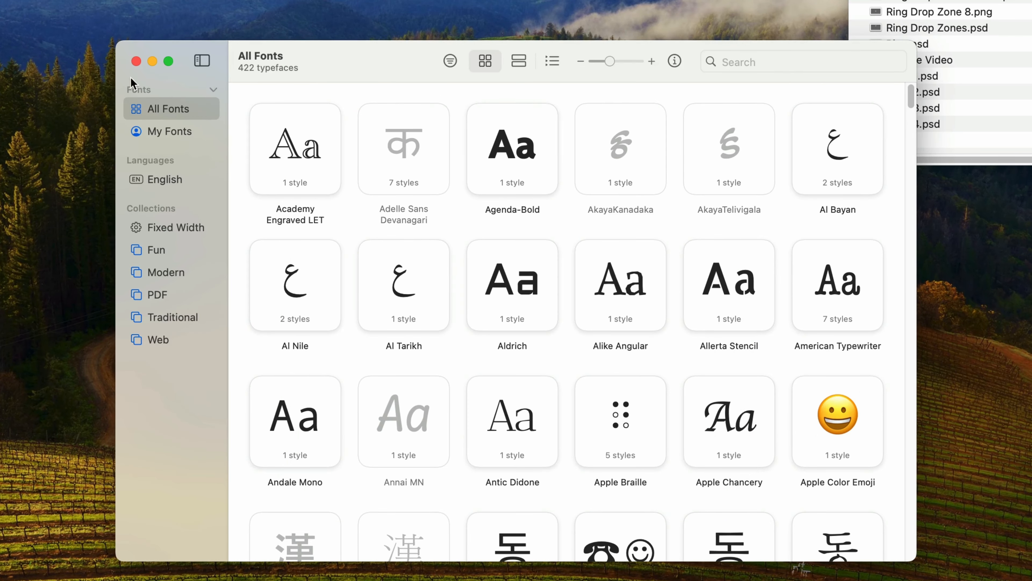
pyautogui.click(136, 61)
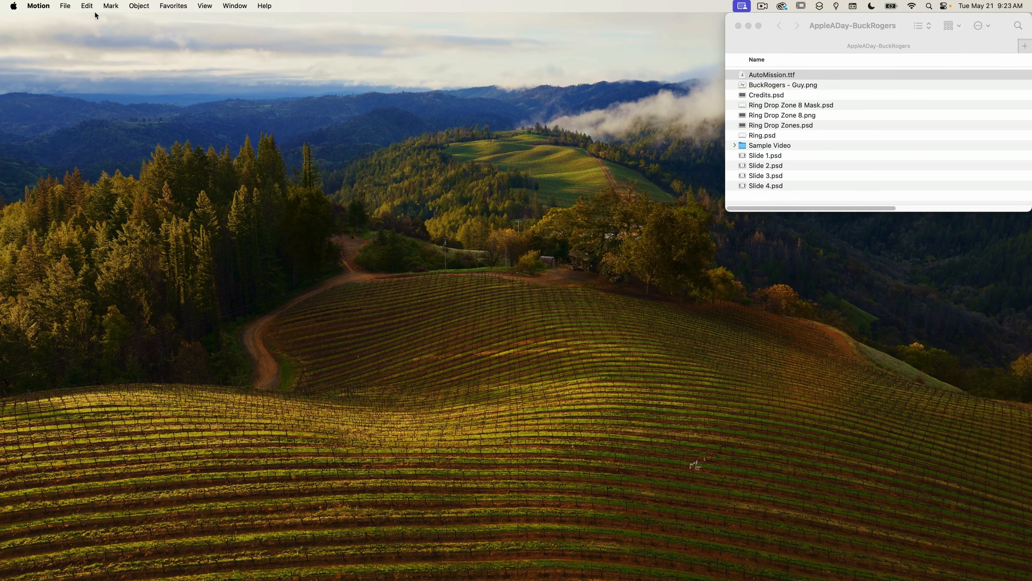
# Switch to Motion, create a blank Motion Project with a duration of 44 seconds, and enlarge its window
pyautogui.click(66, 5)
pyautogui.click(92, 21)
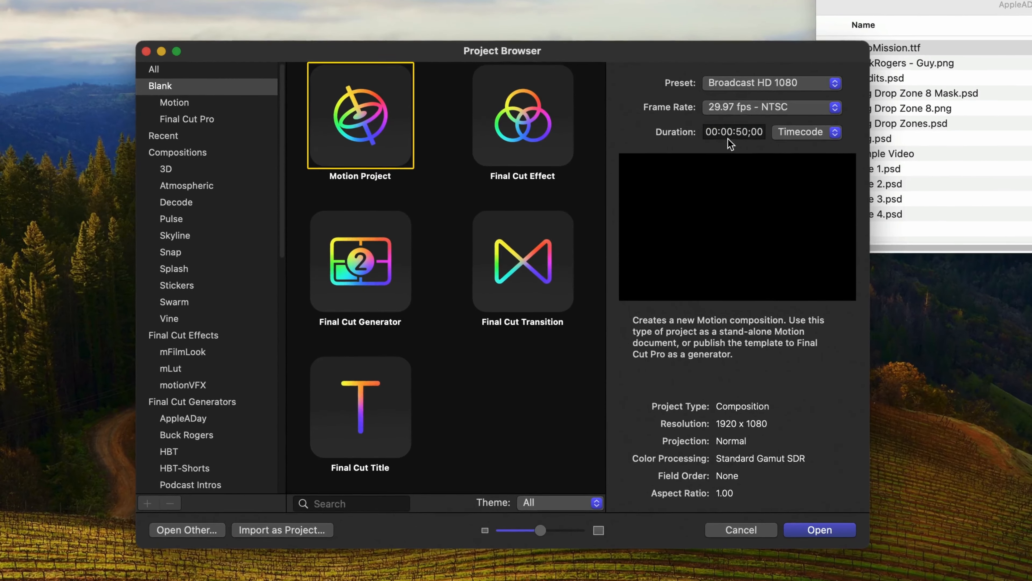
pyautogui.click(730, 138)
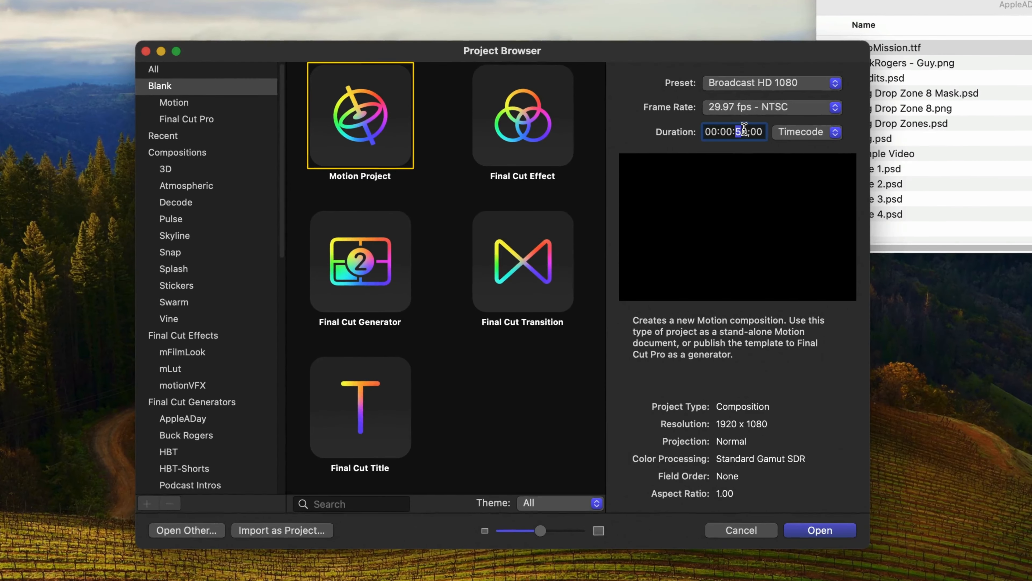
pyautogui.write('44')
pyautogui.click(842, 530)
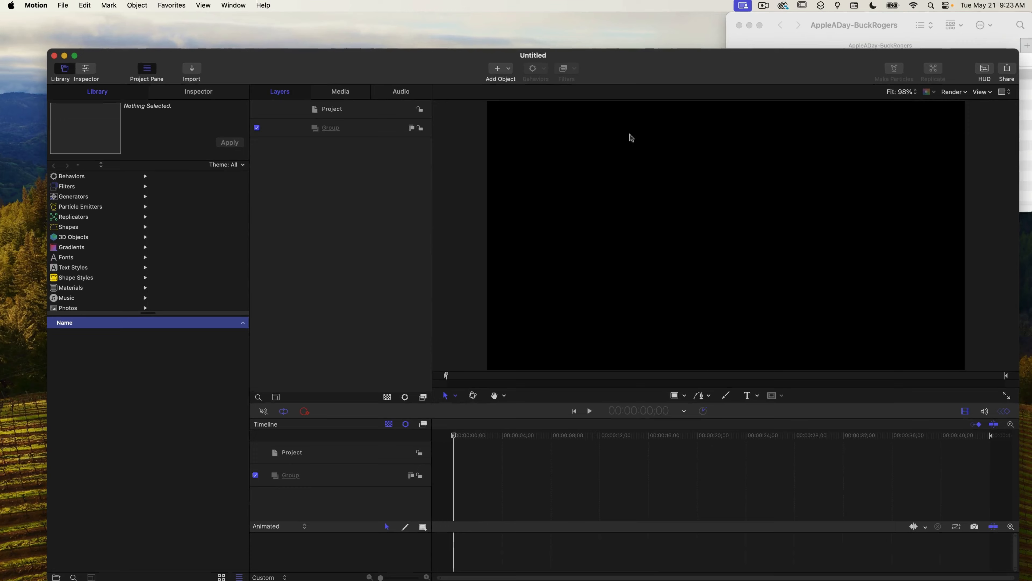
pyautogui.doubleClick(645, 69)
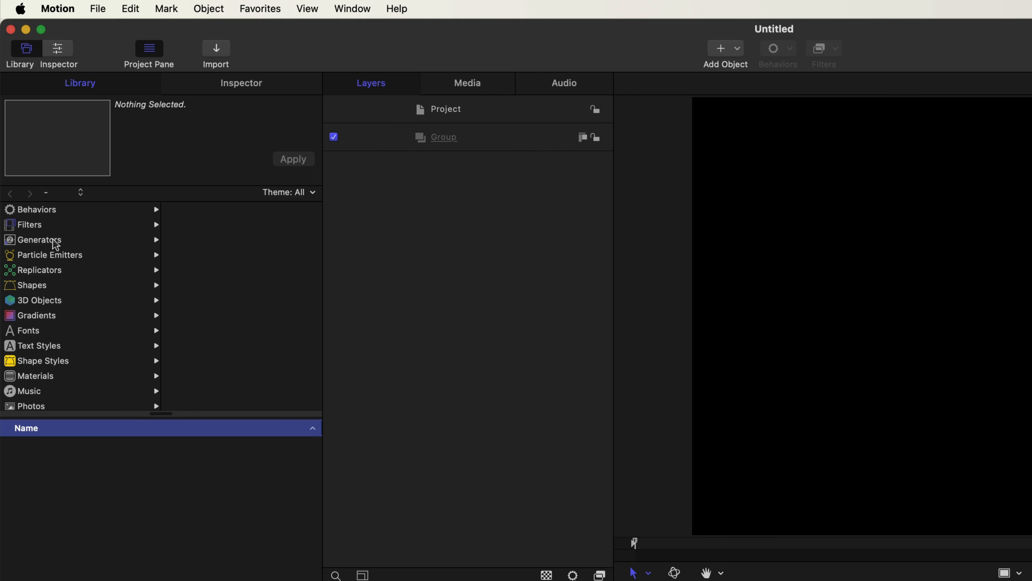
# Add the Numbers text generator to the empty group and rename the group Year Counter
pyautogui.click(77, 243)
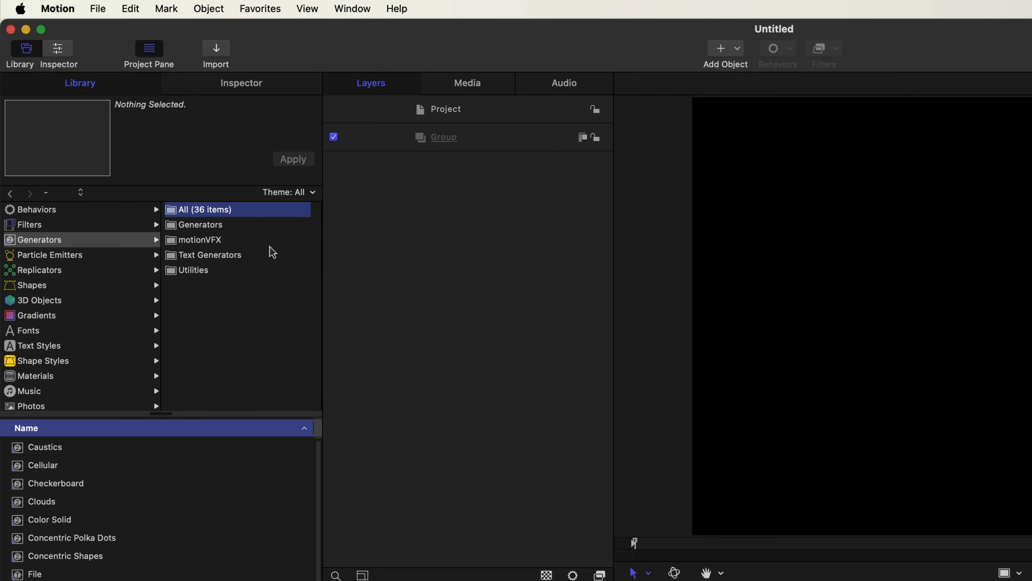
pyautogui.click(270, 255)
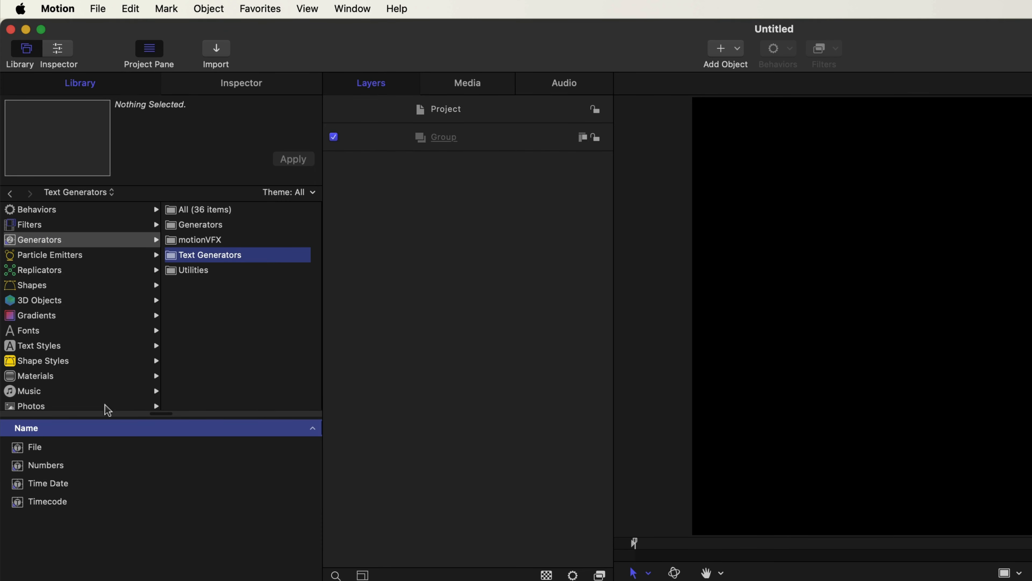
pyautogui.click(76, 468)
pyautogui.moveTo(60, 469); pyautogui.dragTo(460, 139)
pyautogui.doubleClick(444, 138)
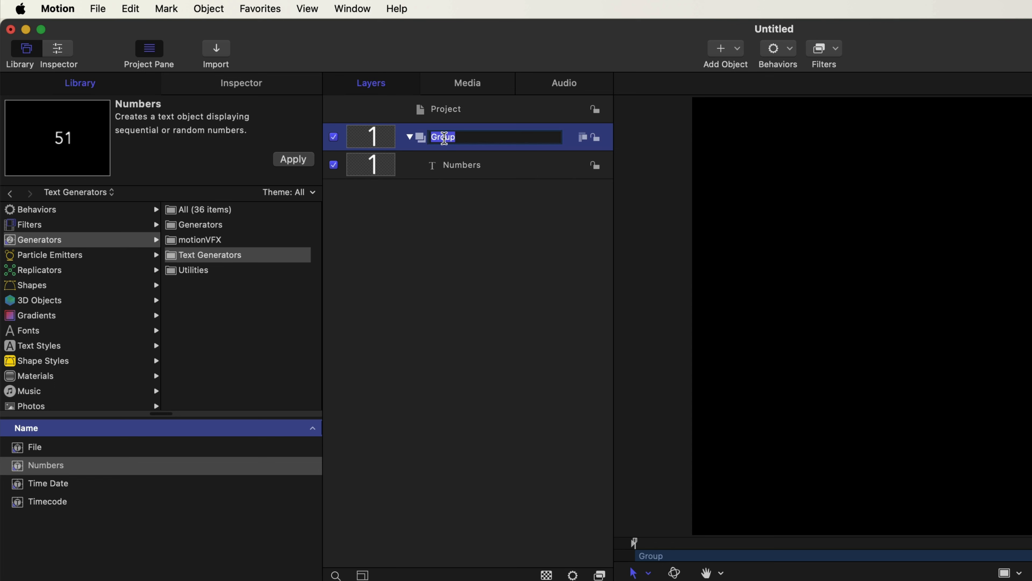
pyautogui.write('Year Counter')
pyautogui.press('Return')
# Rename the Numbers layer Year and show its text generator settings in the Inspector
pyautogui.click(477, 172)
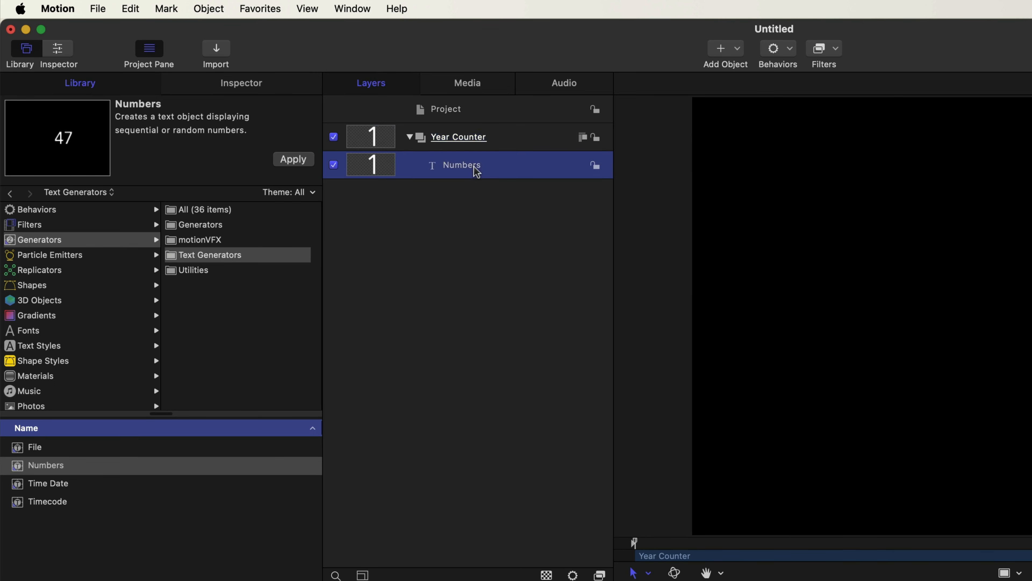
pyautogui.doubleClick(476, 171)
pyautogui.write('Year')
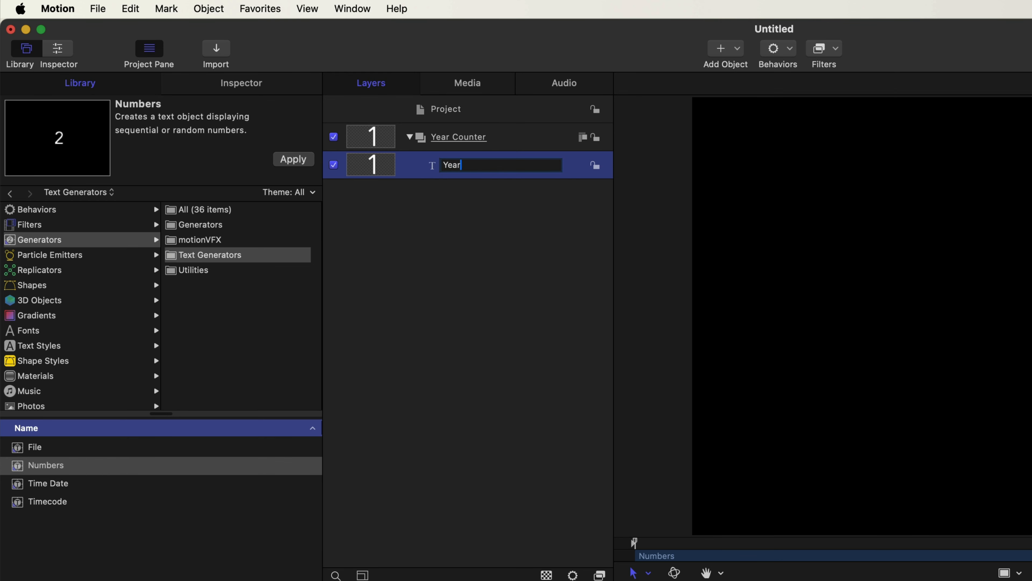
pyautogui.press('Return')
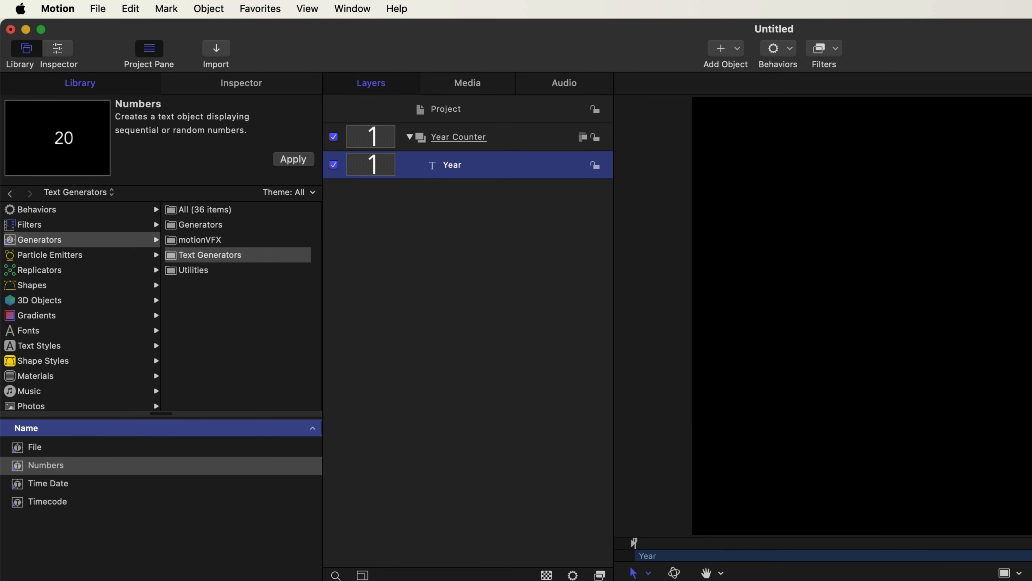
pyautogui.click(243, 84)
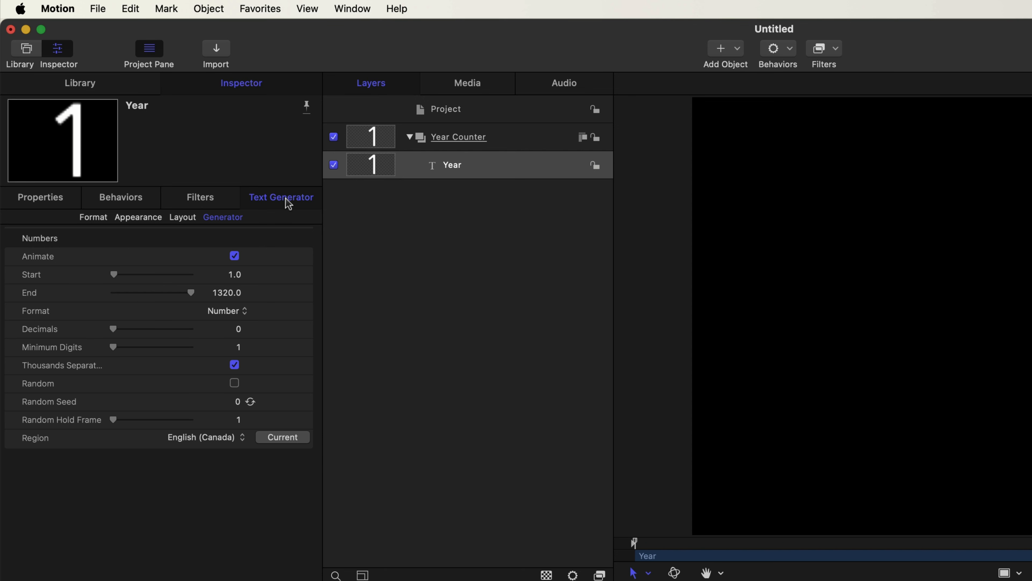
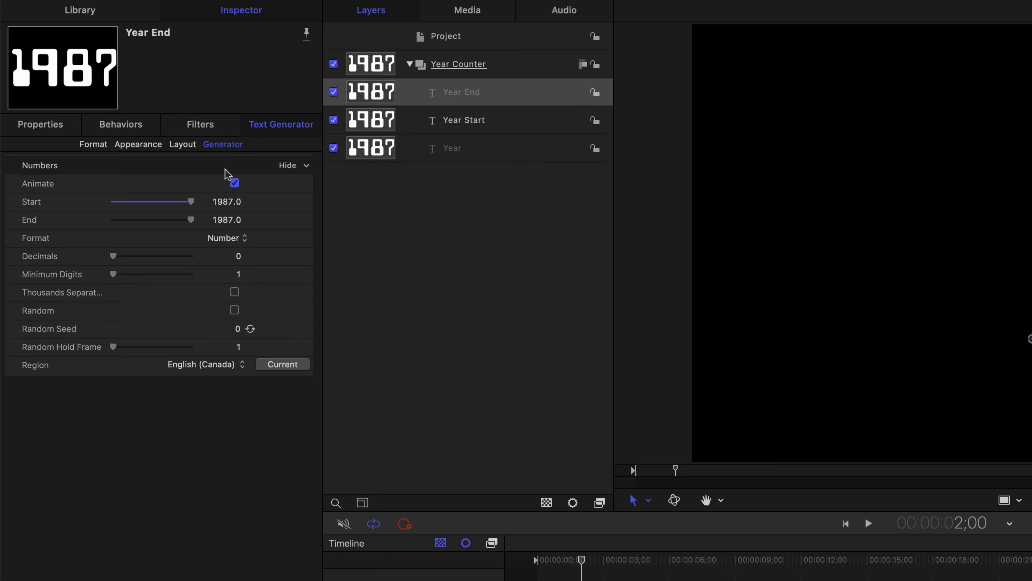
# Set both the Start and End values of the Year End generator to 2491 and play back the counter's ending
pyautogui.click(224, 202)
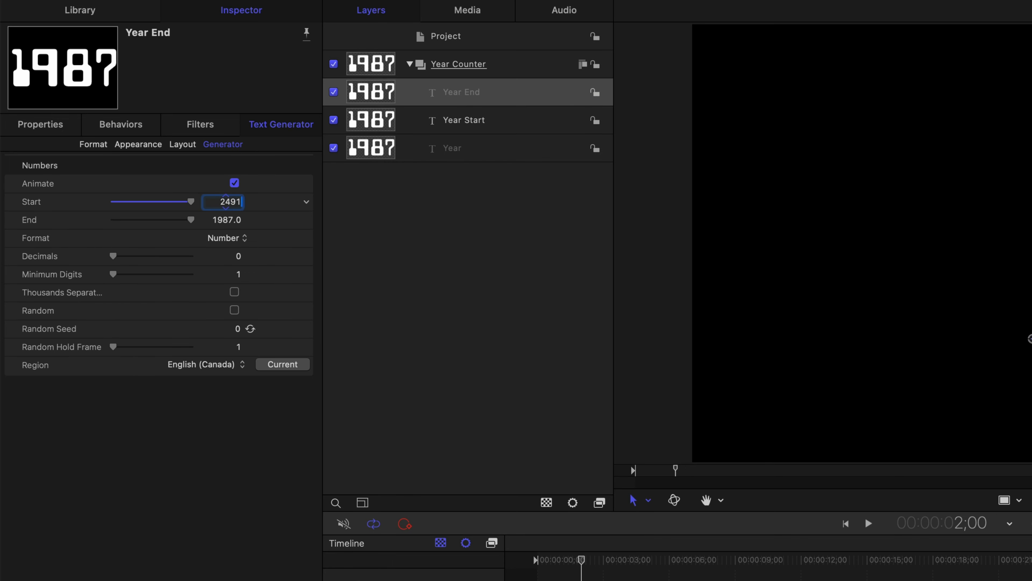
pyautogui.write('2491')
pyautogui.press('Tab')
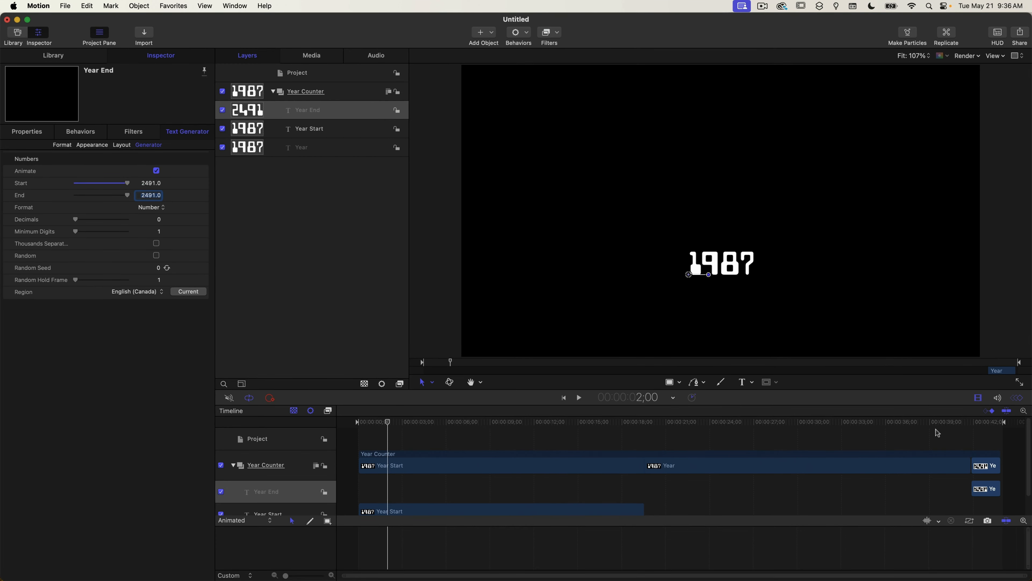
pyautogui.click(958, 429)
pyautogui.press('space')
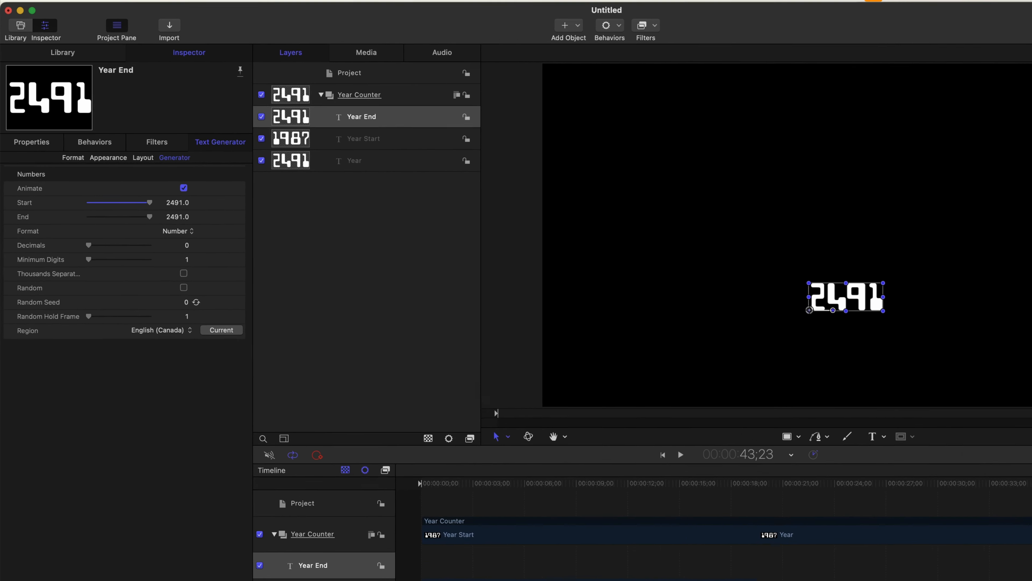
# Set the project's background color to Cyan in the project properties
pyautogui.press('super+j')
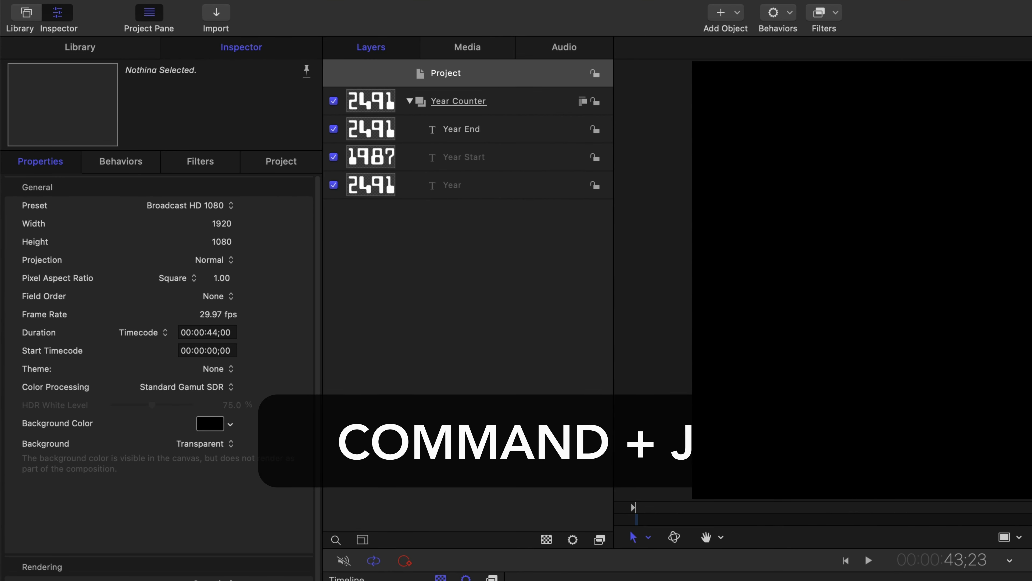
pyautogui.click(210, 425)
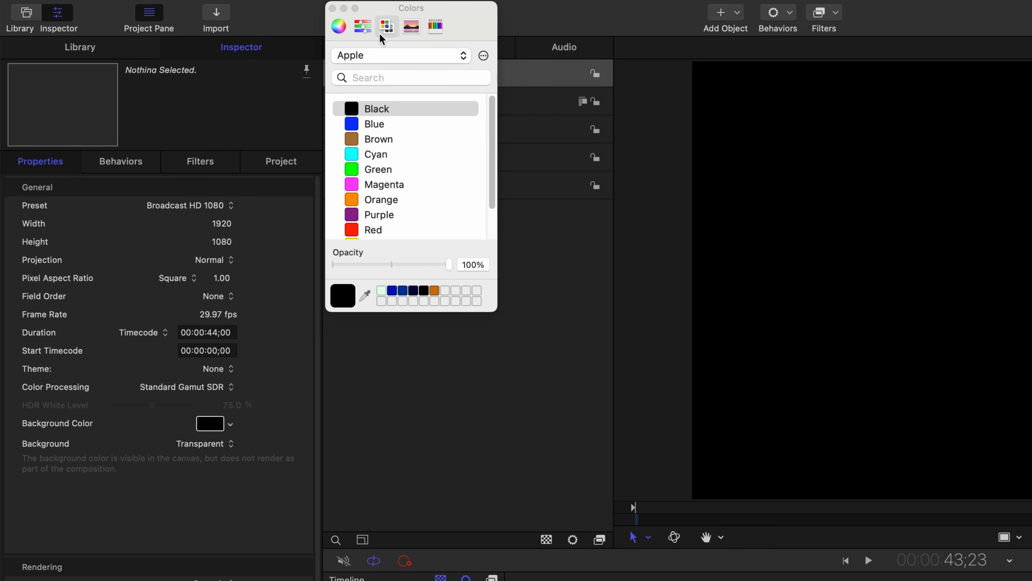
pyautogui.click(374, 155)
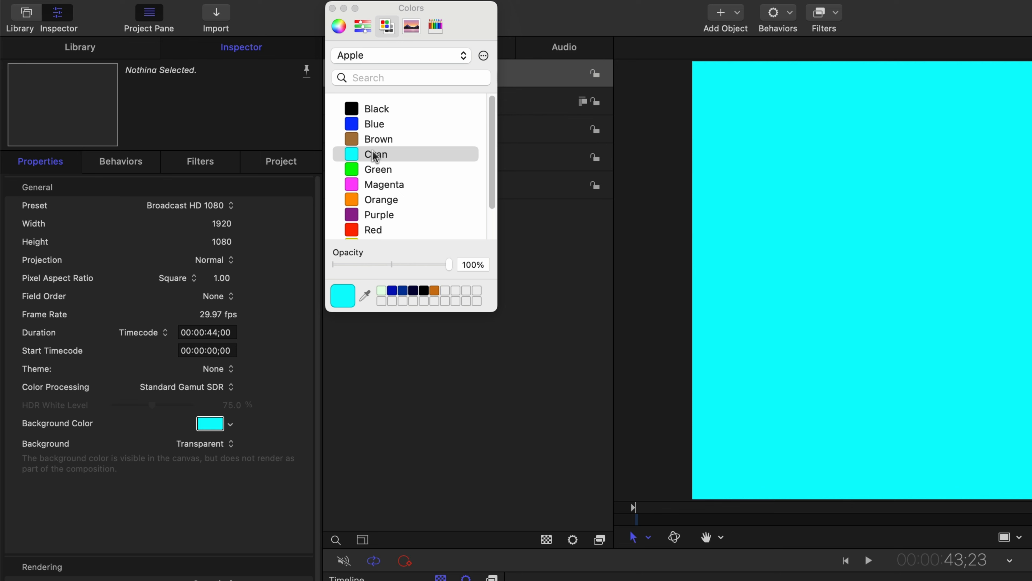
pyautogui.click(333, 9)
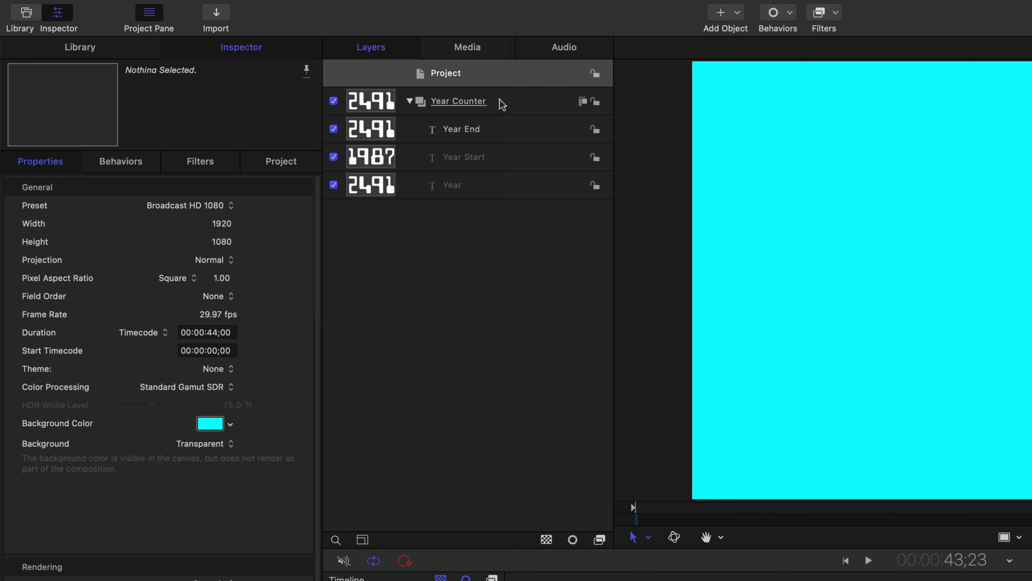
# Enable a drop shadow on the Year Counter group with 100% opacity and a distance of 10
pyautogui.click(509, 107)
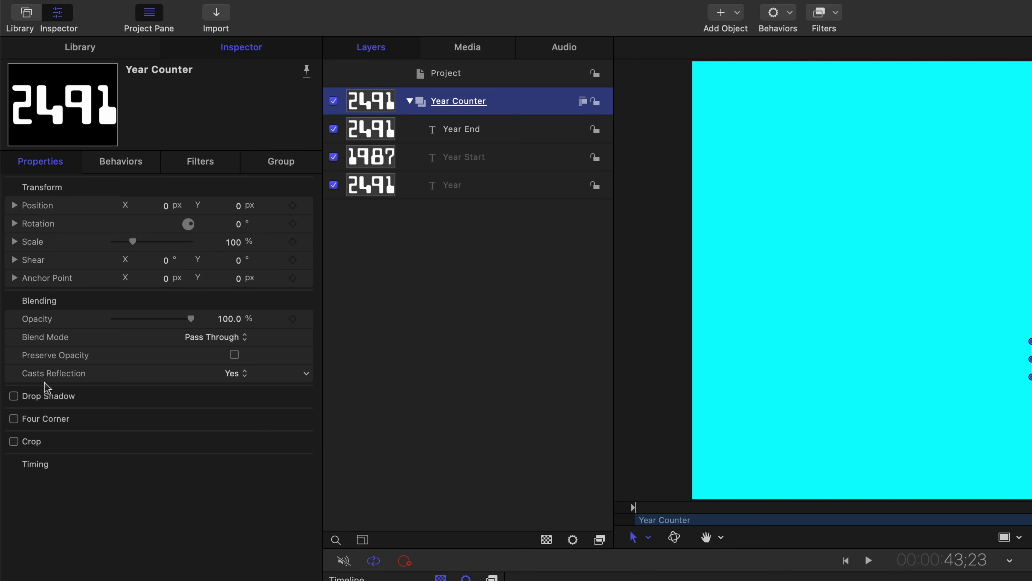
pyautogui.click(14, 396)
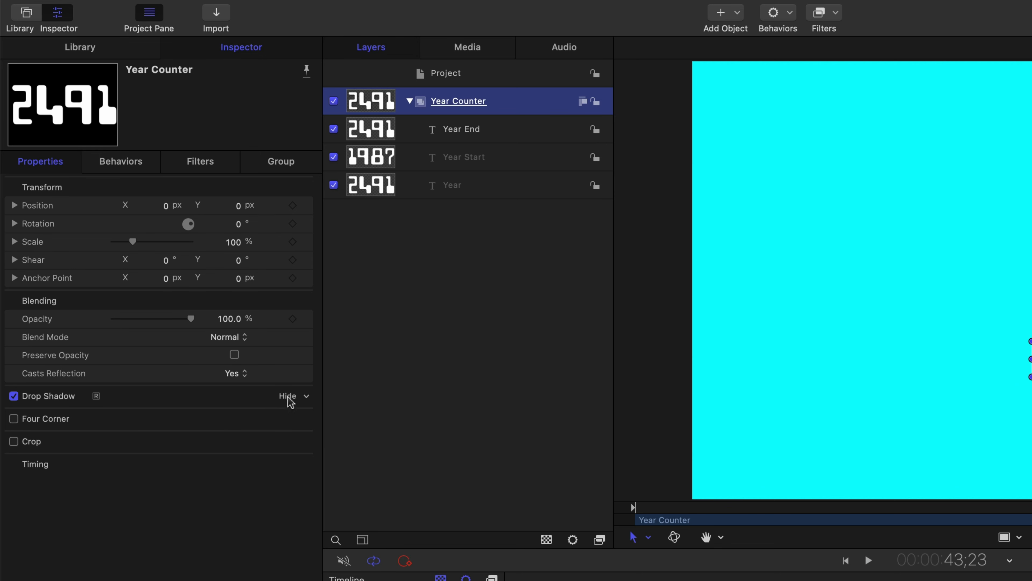
pyautogui.click(289, 398)
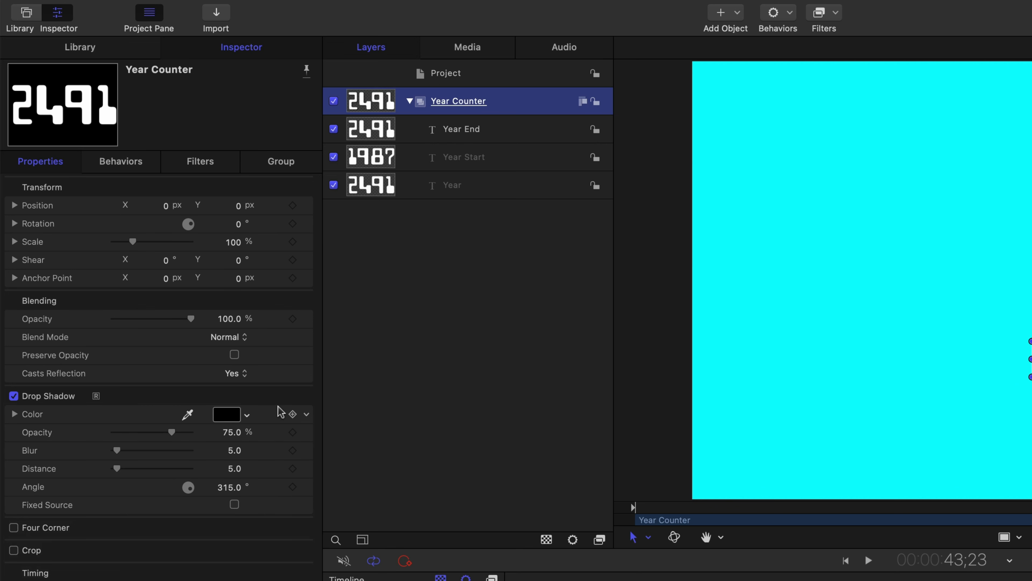
pyautogui.click(228, 433)
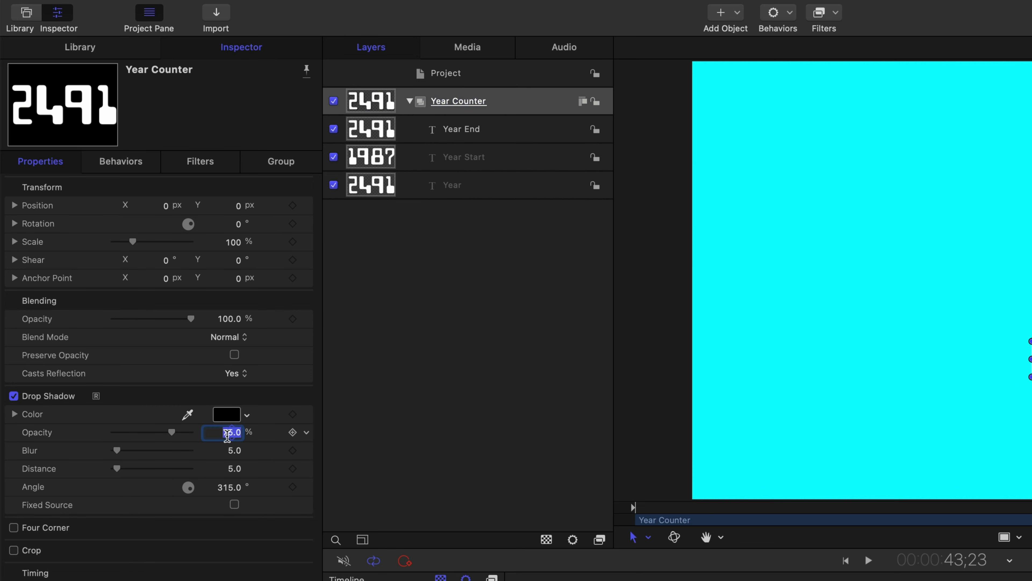
pyautogui.press('Return')
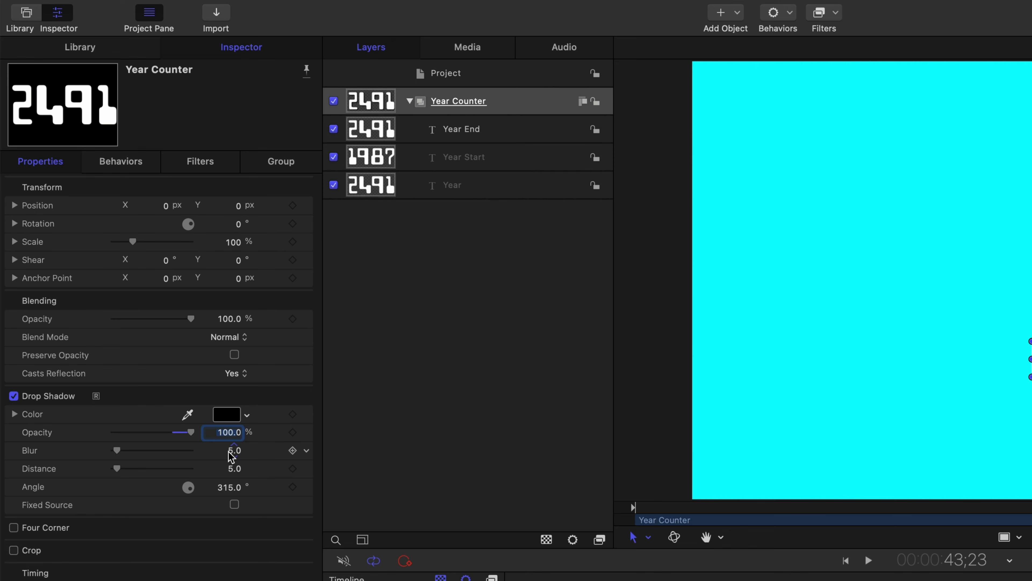
pyautogui.click(230, 469)
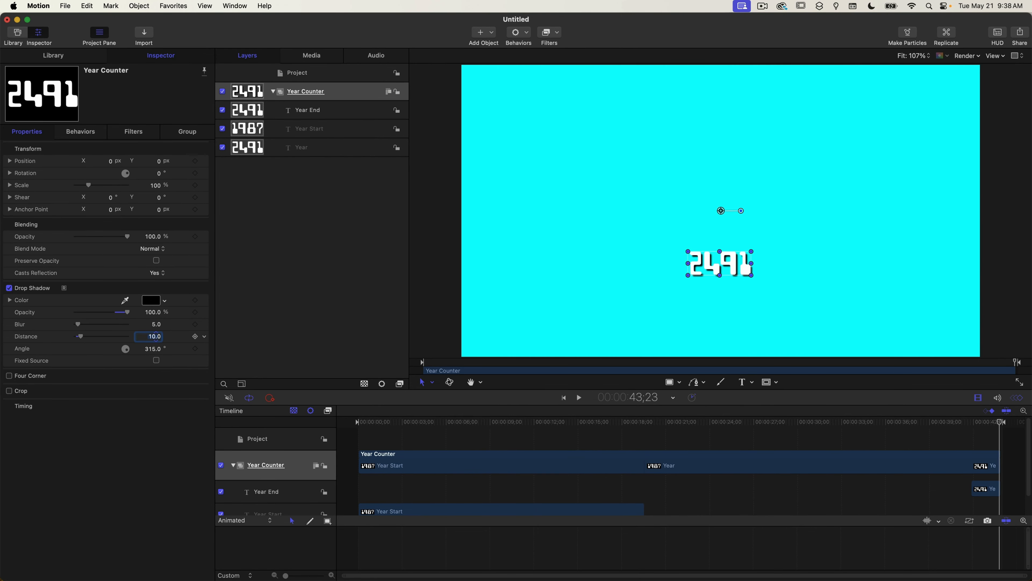
# Publish the project as a Final Cut generator template named Year Counter in the Buck Rogers category
pyautogui.click(63, 5)
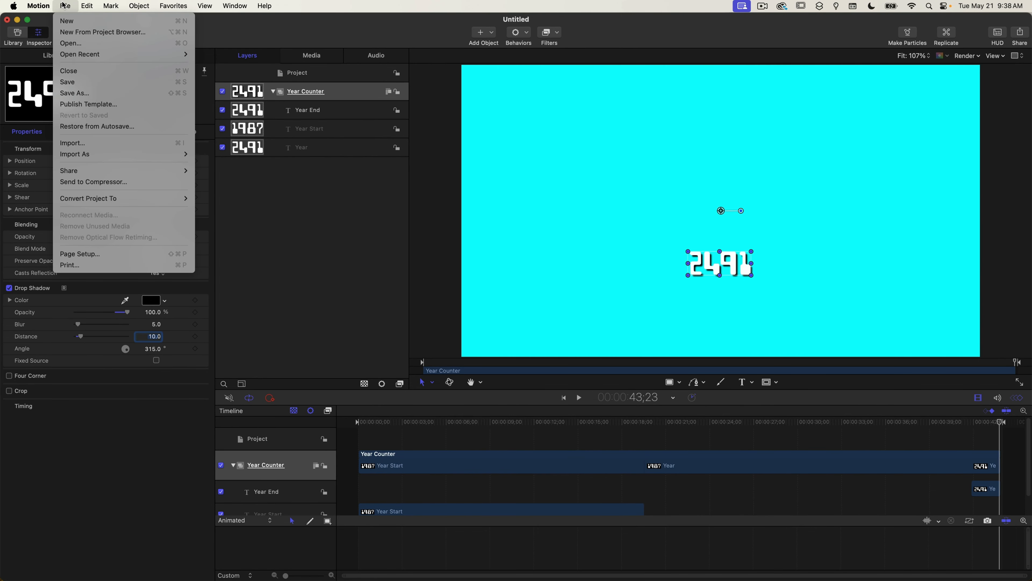
pyautogui.click(91, 104)
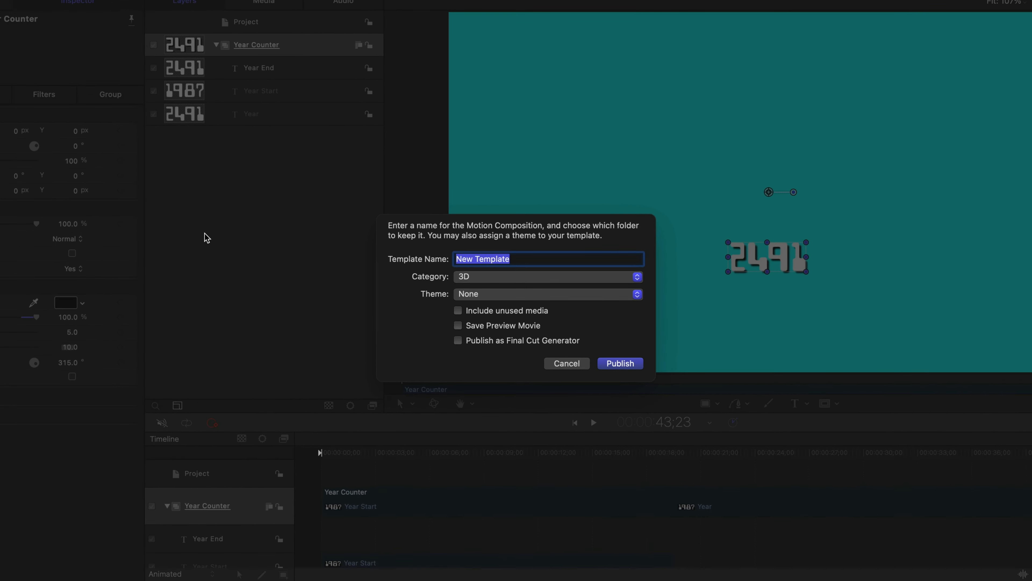
pyautogui.click(445, 351)
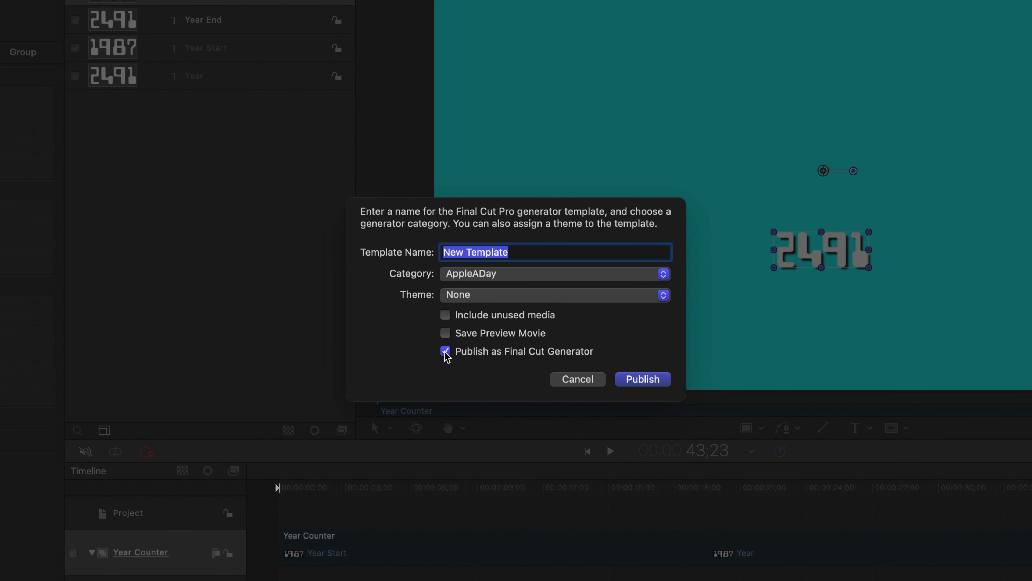
pyautogui.click(479, 285)
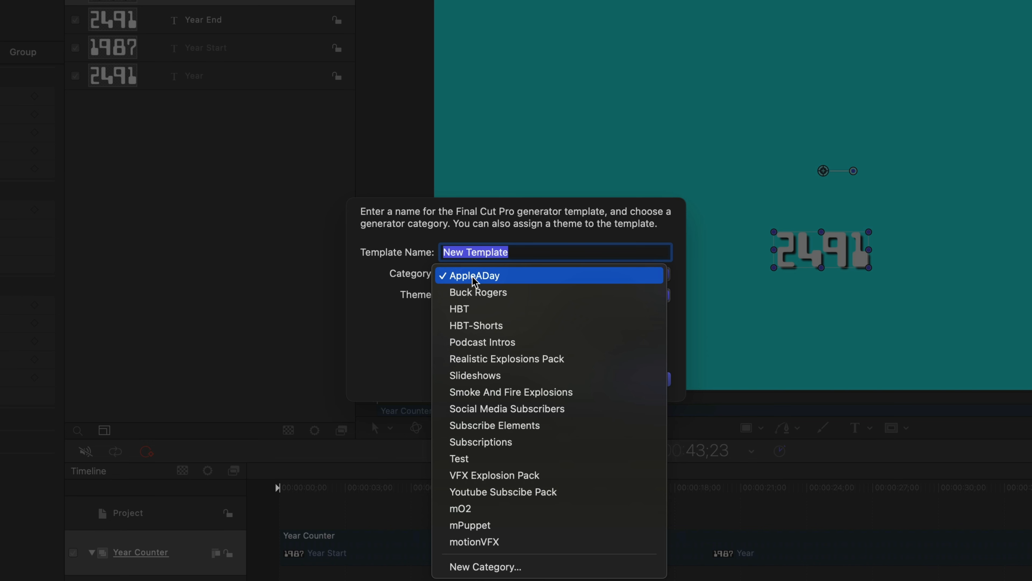
pyautogui.click(471, 292)
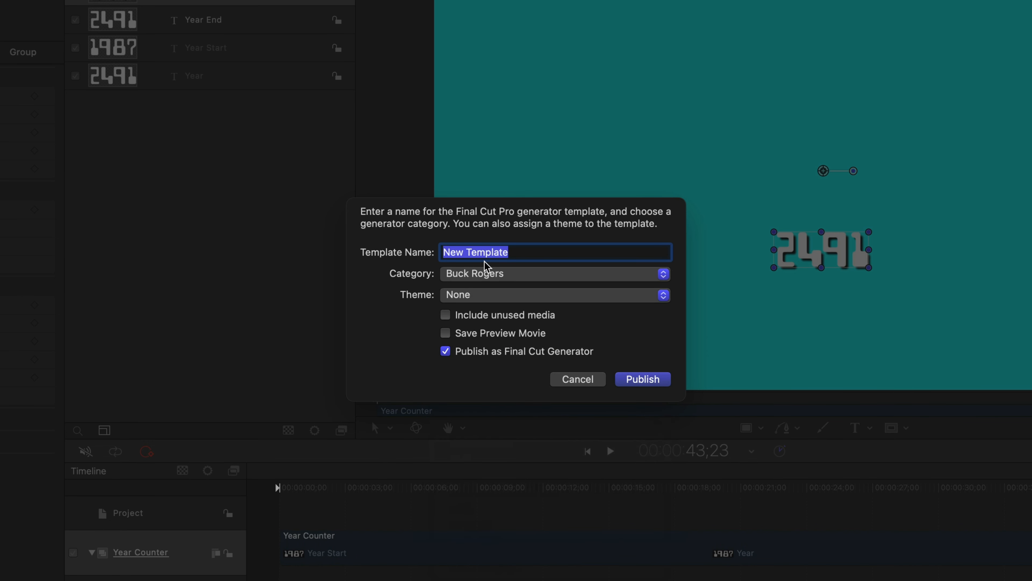
pyautogui.write('Year Coun')
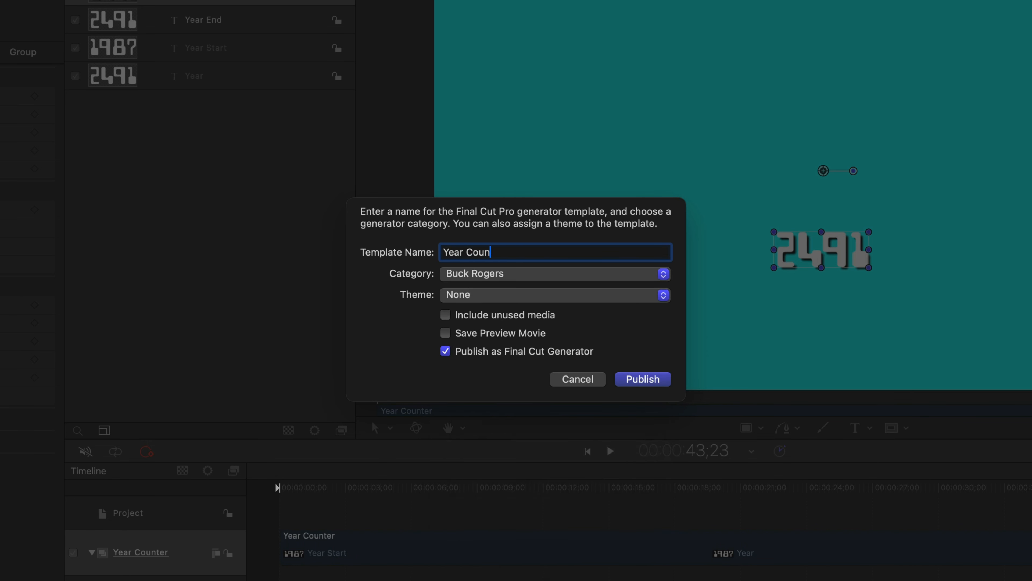
pyautogui.write('ter')
pyautogui.click(655, 379)
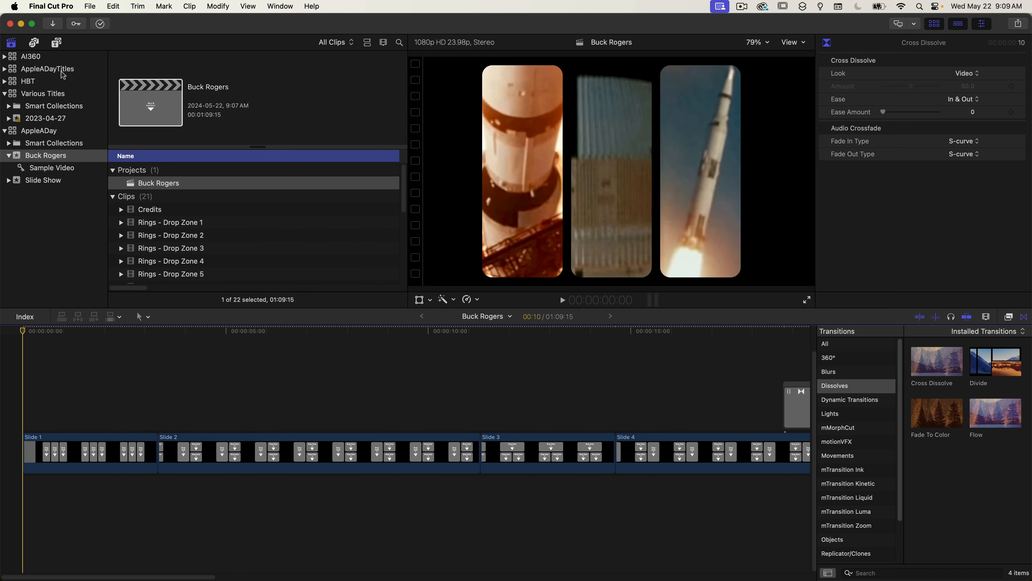
# In Final Cut Pro, place the Year Counter generator above Slide 1 at the start of the Buck Rogers timeline
pyautogui.click(57, 42)
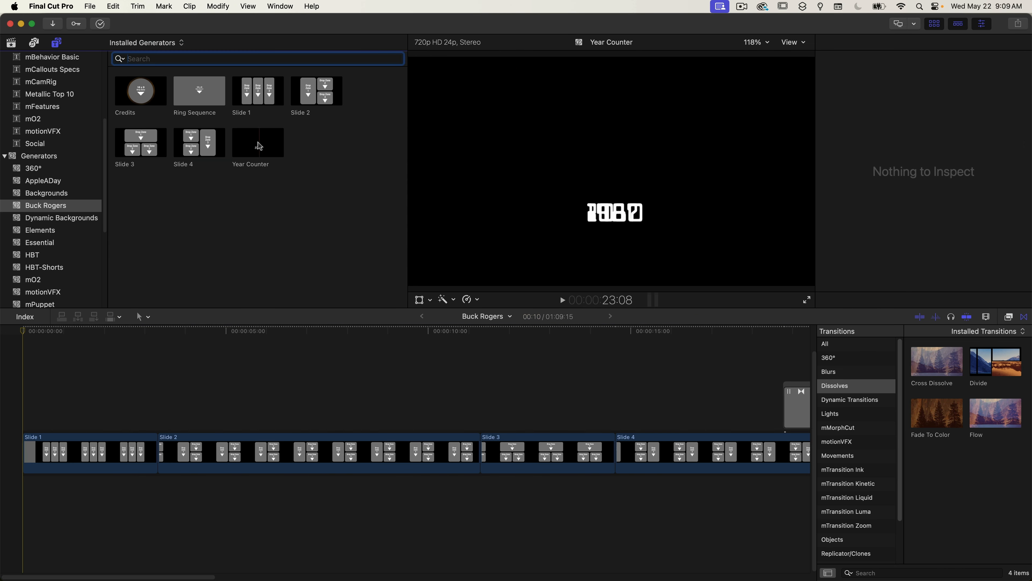
pyautogui.click(260, 144)
pyautogui.moveTo(270, 148); pyautogui.dragTo(26, 367)
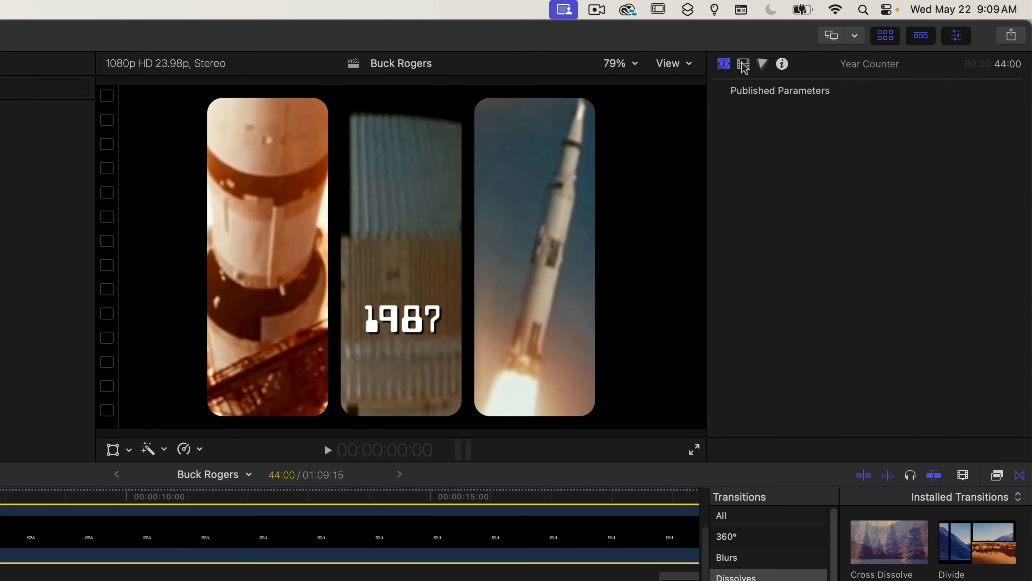
# Lower the Year Counter to a Y position of -75 px and play back the sequence
pyautogui.click(751, 64)
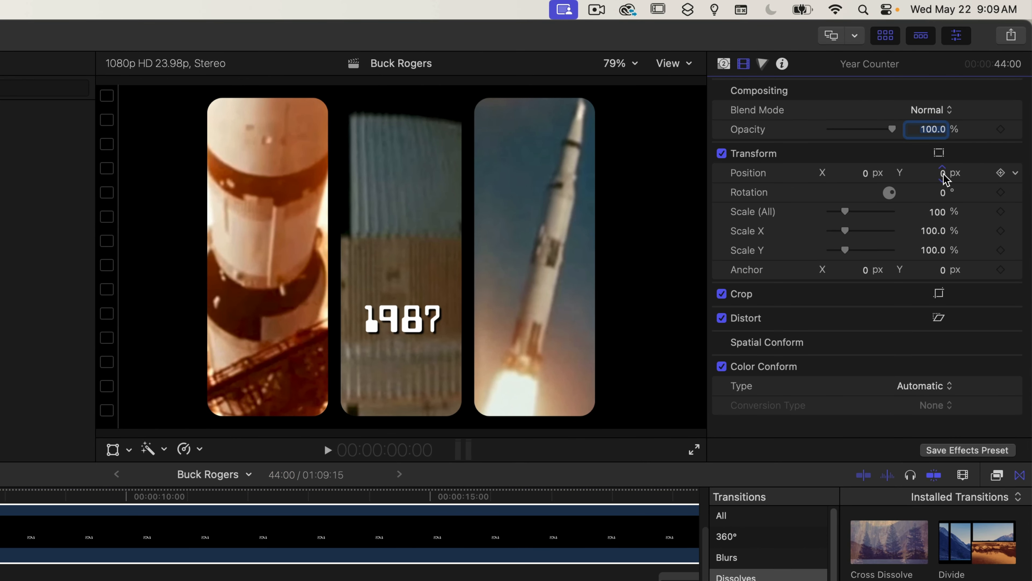
pyautogui.moveTo(944, 179); pyautogui.dragTo(944, 205)
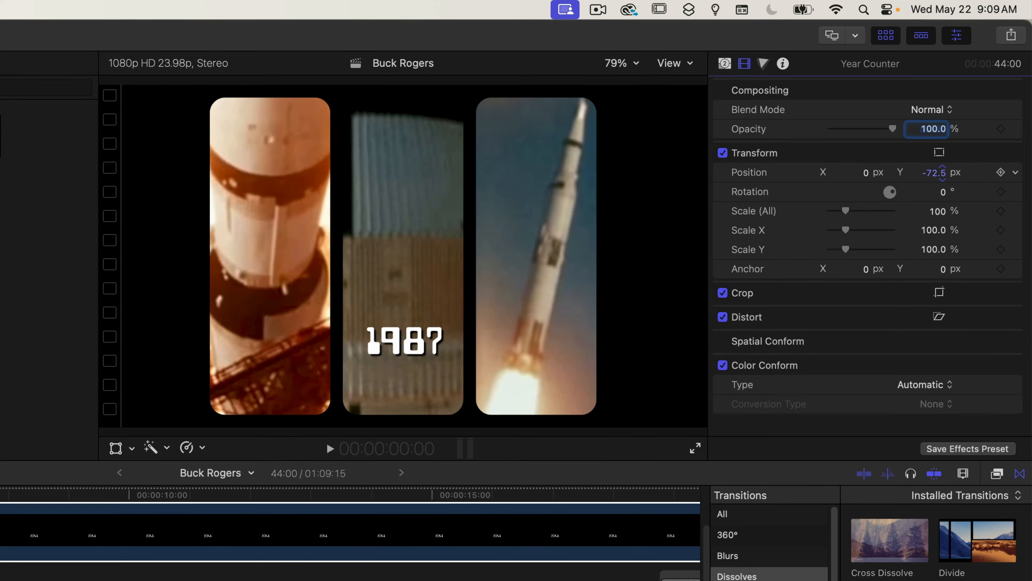
pyautogui.press('space')
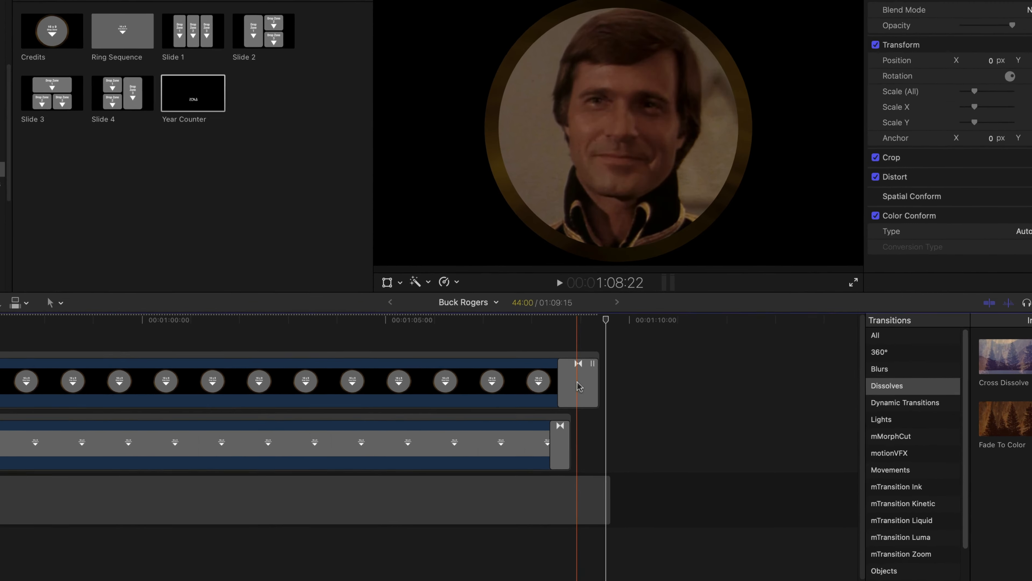
# Delete the transitions at the ends of the Credits and Ring Sequence clips
pyautogui.click(580, 386)
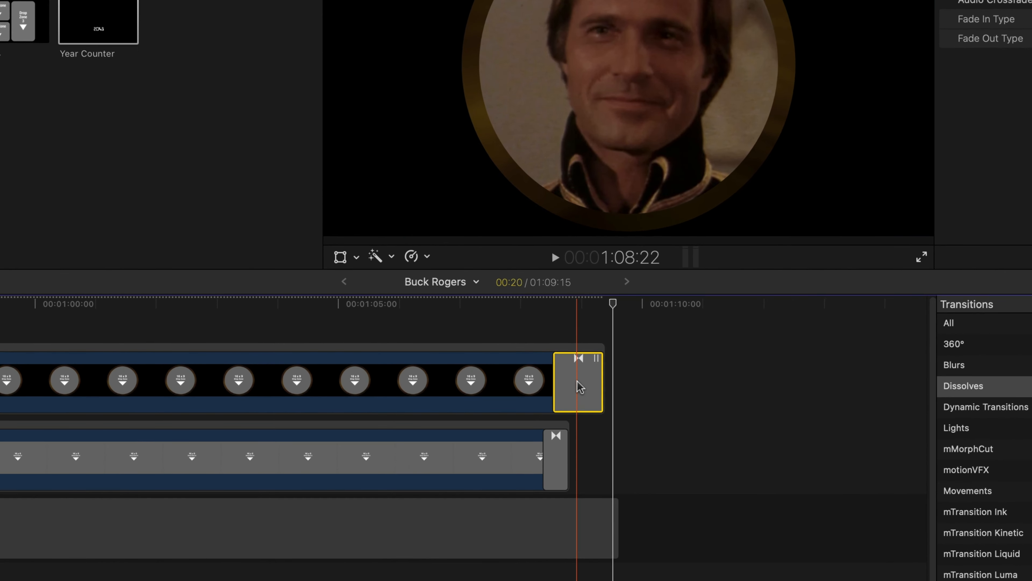
pyautogui.press('Delete')
pyautogui.click(561, 460)
pyautogui.press('Delete')
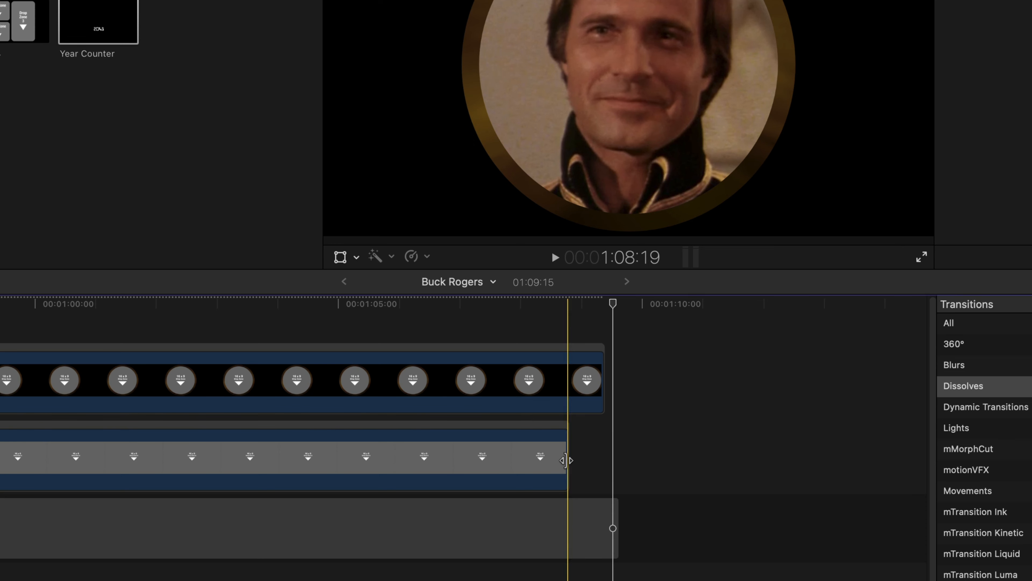
# Extend the Ring Sequence clip to the project's end at 1:09:15 and finish it with a 10-frame cross dissolve
pyautogui.moveTo(568, 461); pyautogui.dragTo(616, 463)
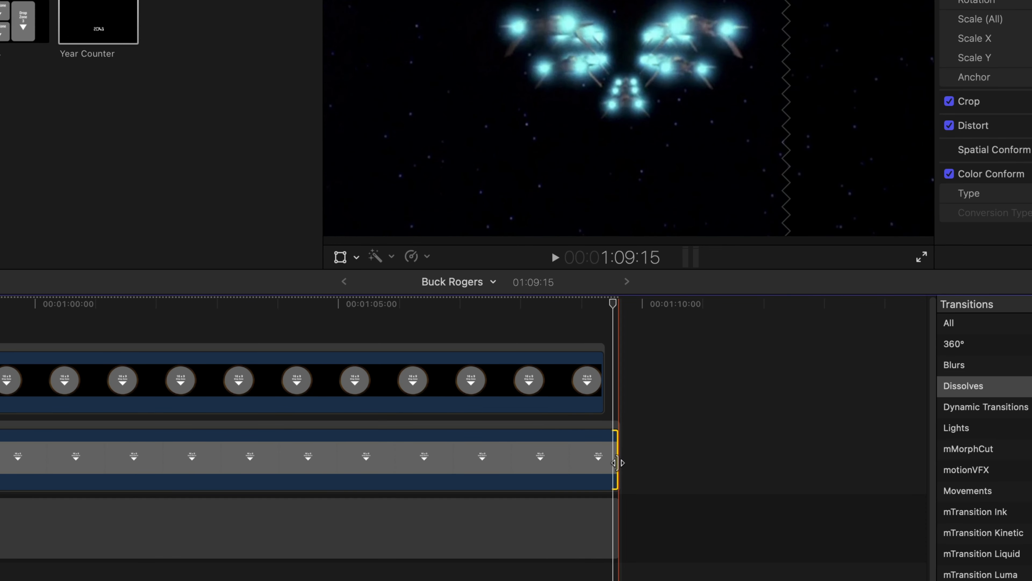
pyautogui.press('super+t')
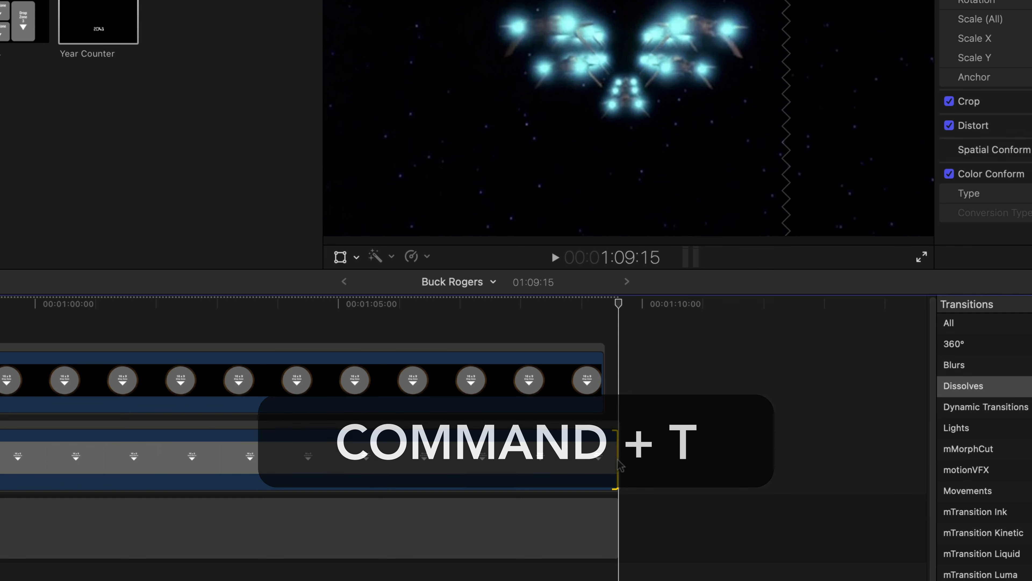
pyautogui.click(604, 468)
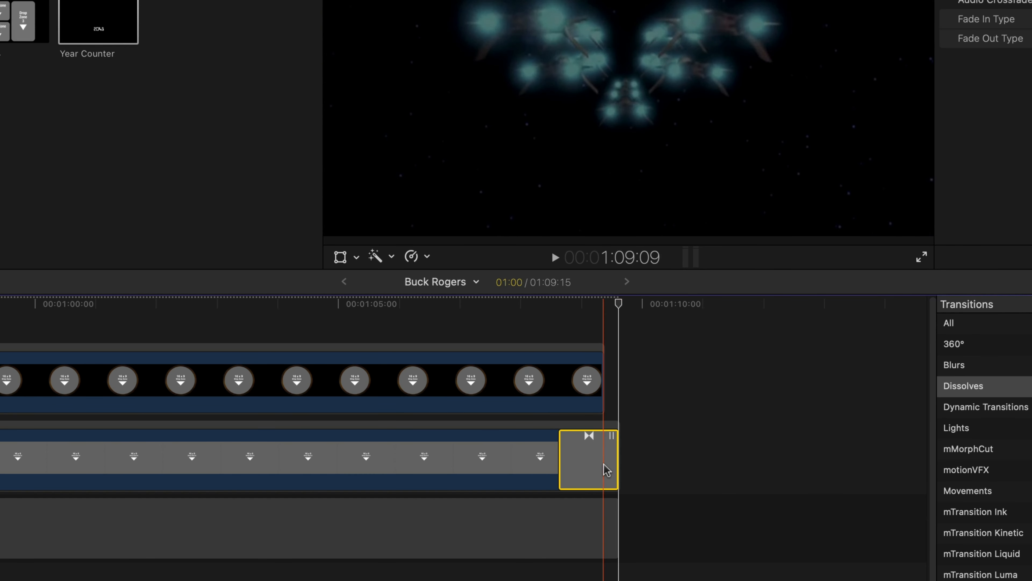
pyautogui.hotkey('ctrl', 'd')
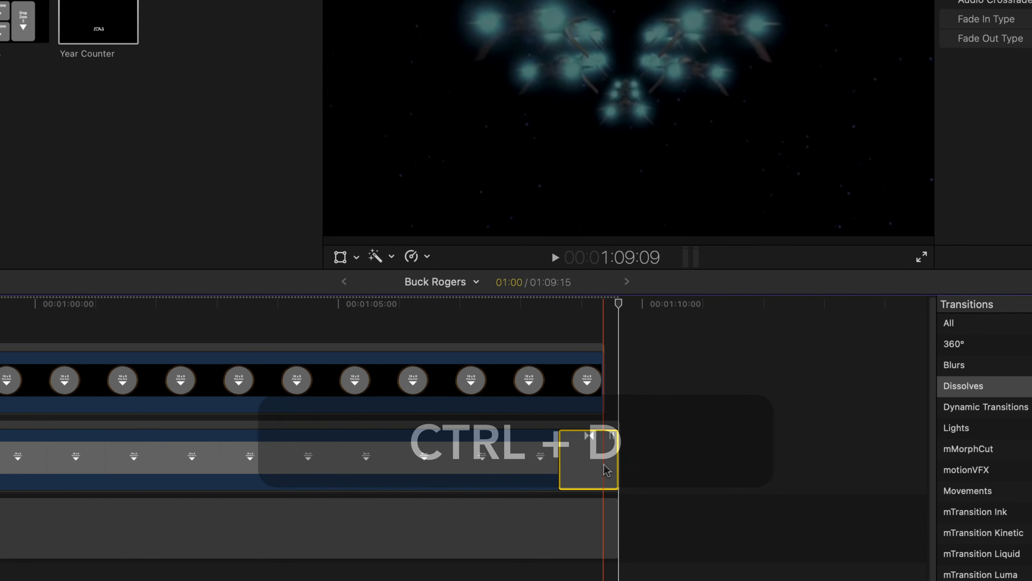
pyautogui.press('Return')
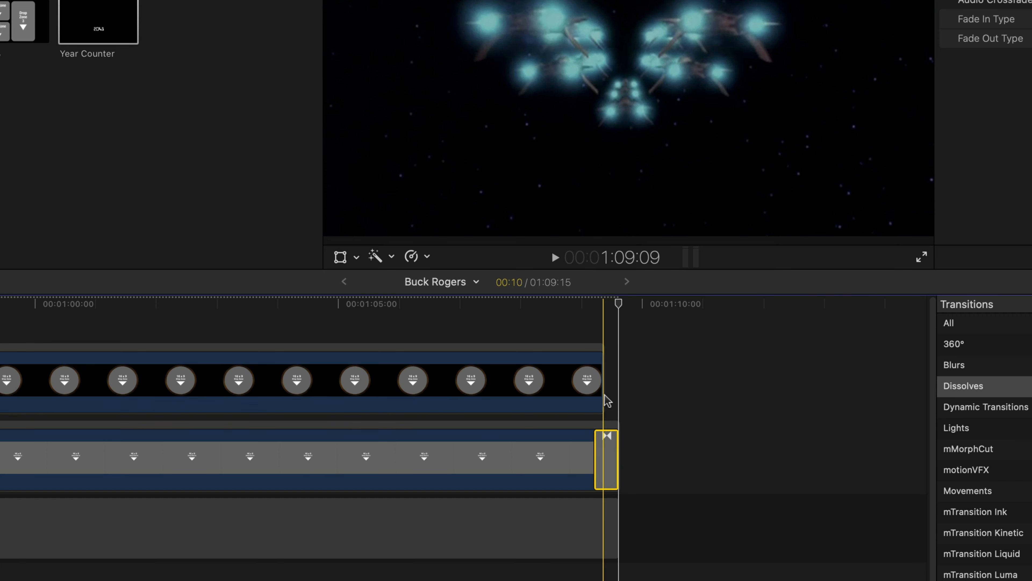
# Trim the end of the Credits clip to 1:07:12, add a 10-frame cross dissolve there, and play back the ending
pyautogui.moveTo(604, 392); pyautogui.dragTo(488, 413)
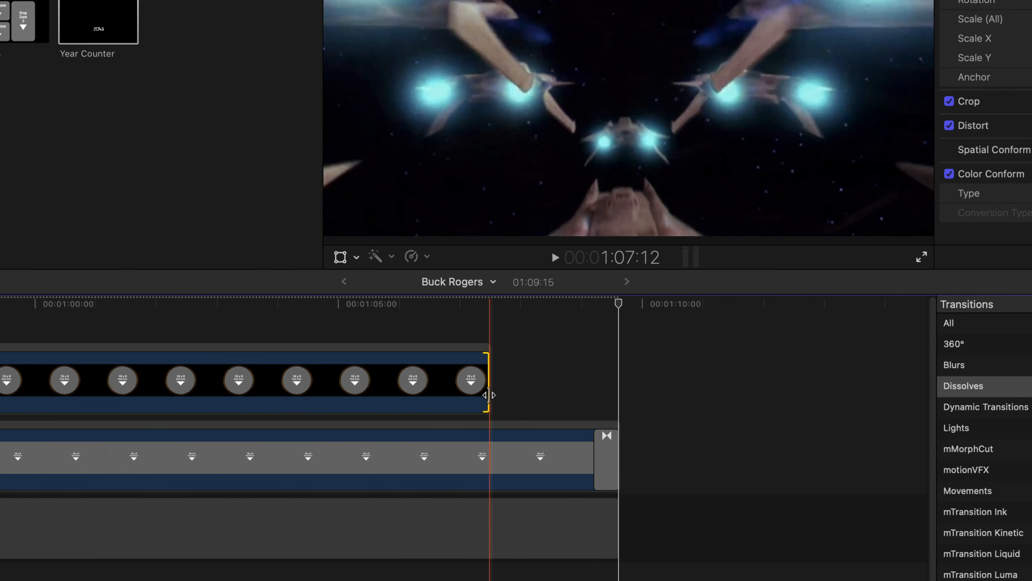
pyautogui.press('super+t')
pyautogui.click(472, 395)
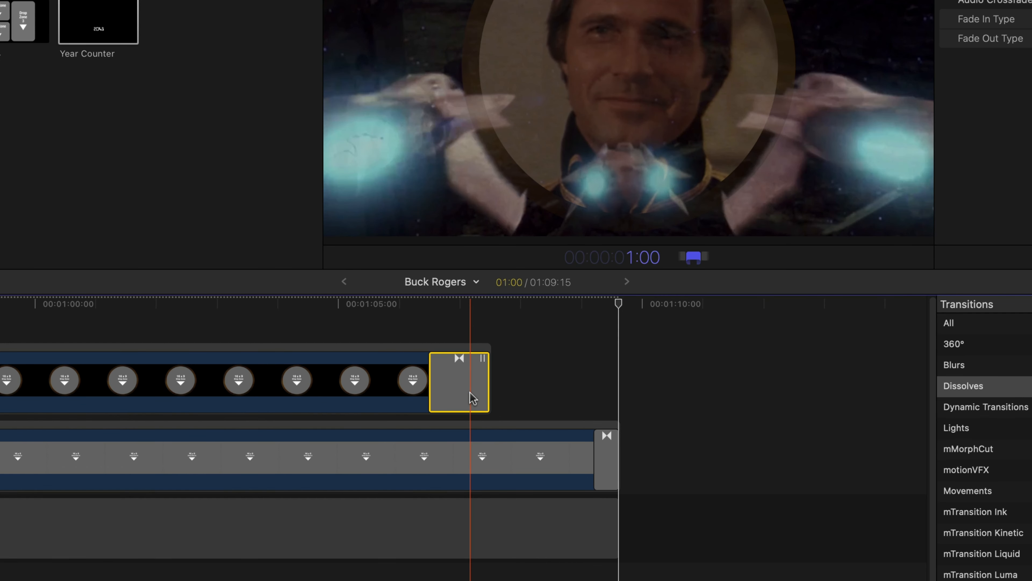
pyautogui.press('Return')
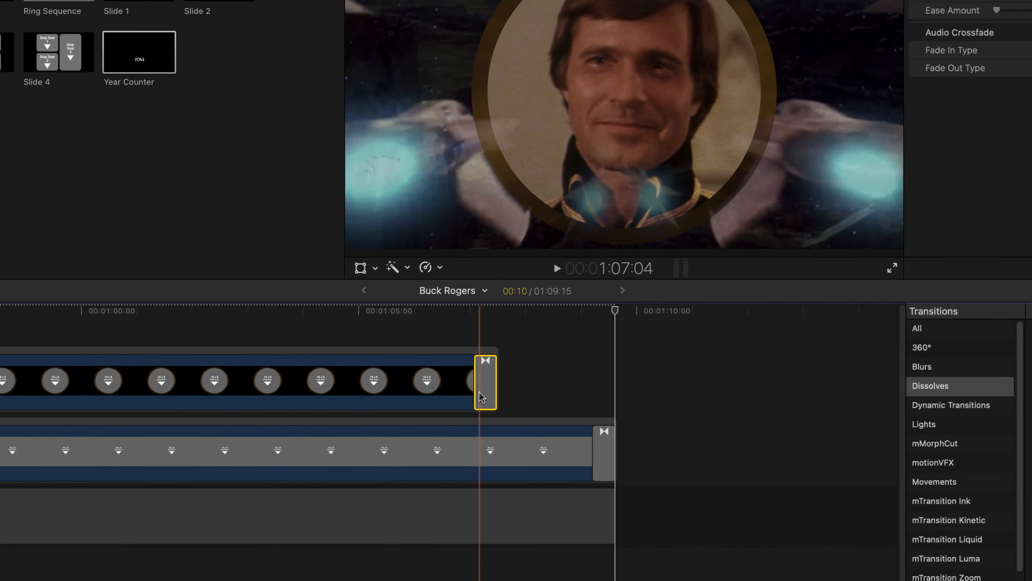
pyautogui.press('space')
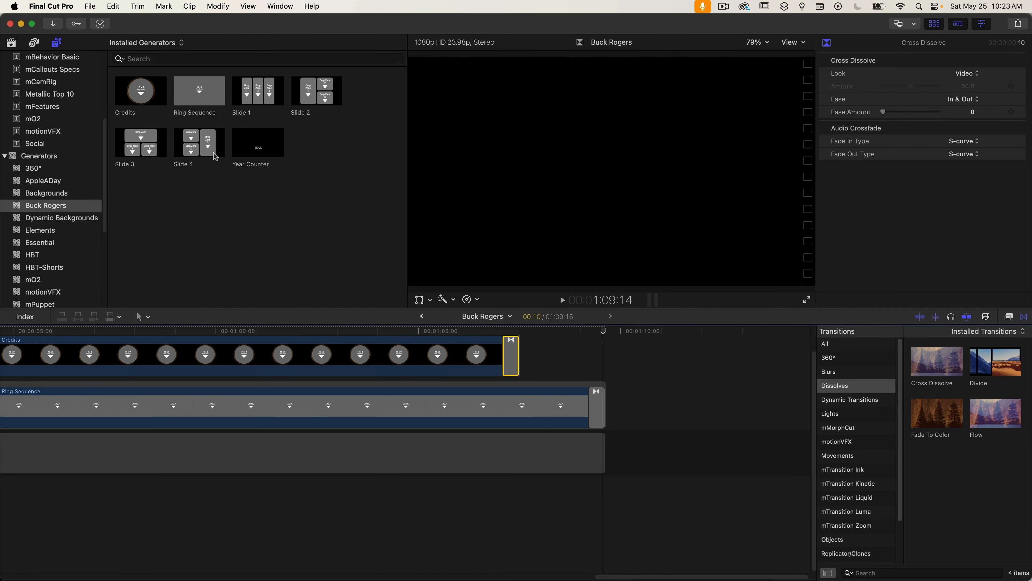
# Import the Credits folder from the AppleADay-BuckRogers folder in Finder into the Buck Rogers event
pyautogui.click(12, 42)
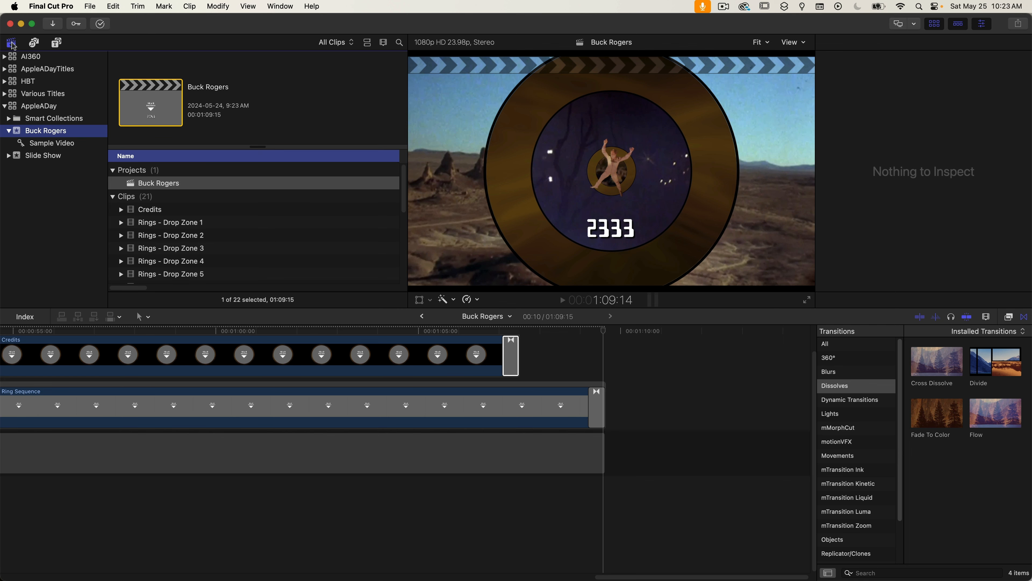
pyautogui.press('super+Tab')
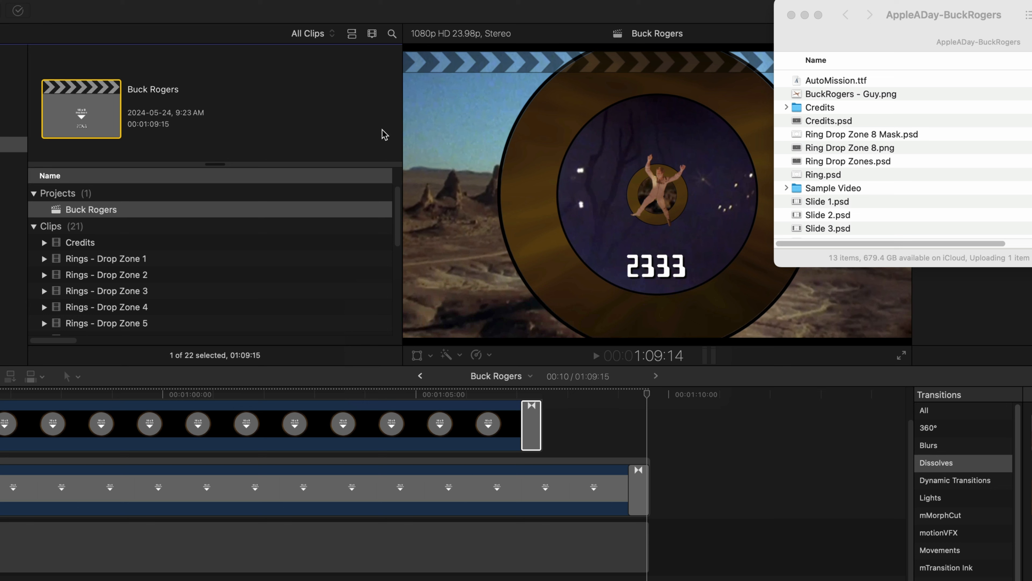
pyautogui.click(808, 120)
pyautogui.click(821, 109)
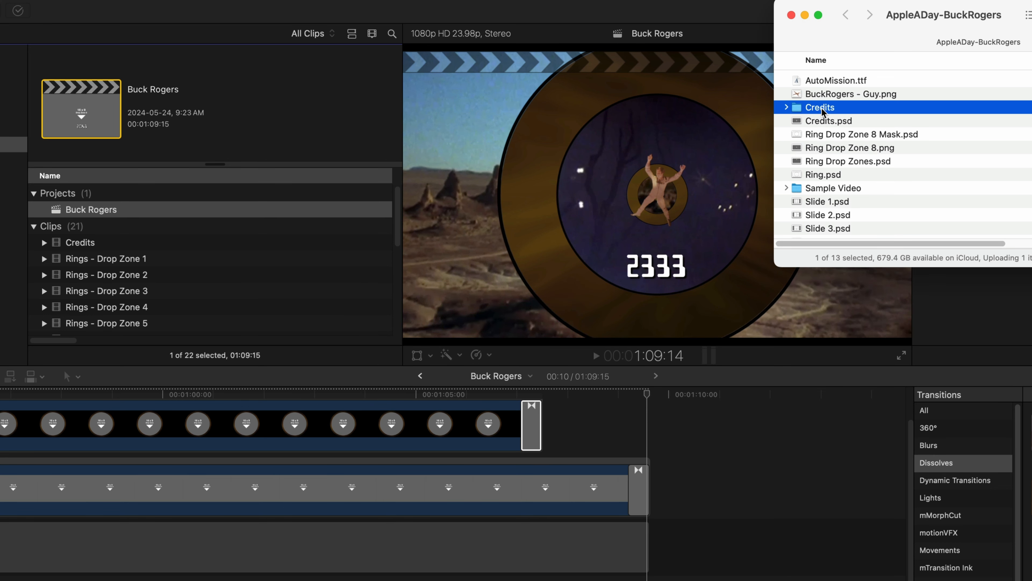
pyautogui.moveTo(850, 111); pyautogui.dragTo(171, 265)
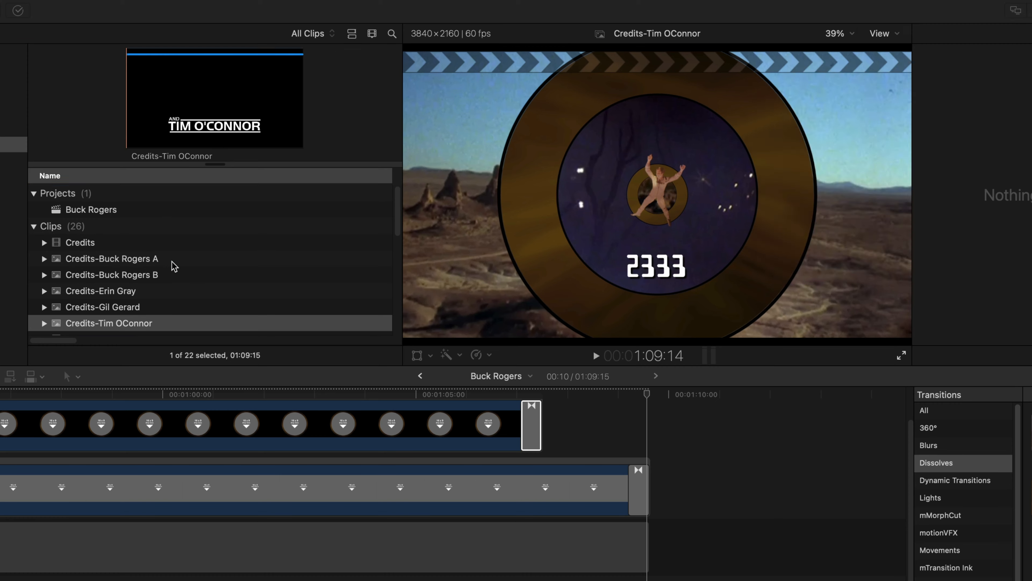
# Place the Credits-Buck Rogers A title above the Year Counter clip, starting at 42:10
pyautogui.click(108, 260)
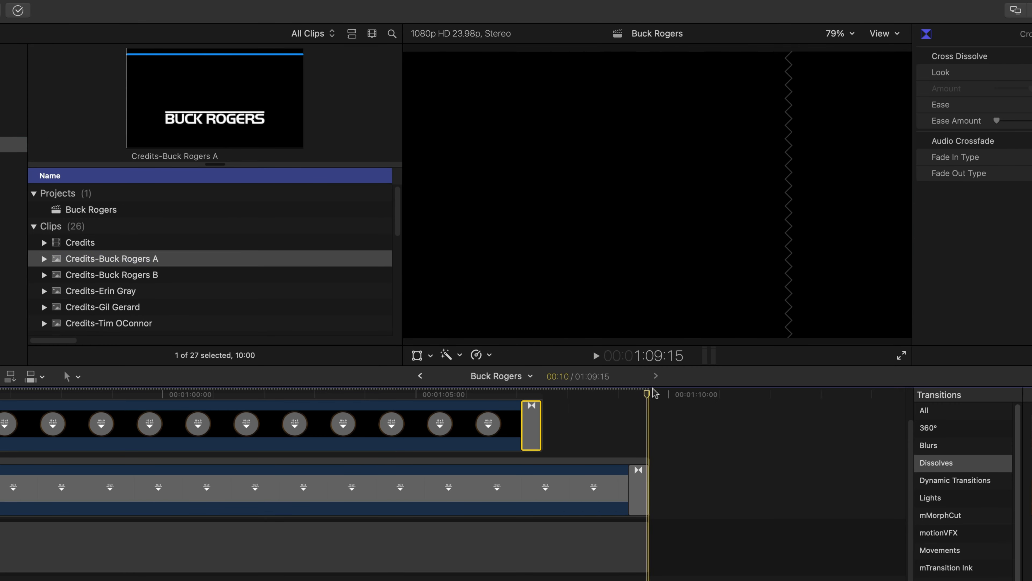
pyautogui.moveTo(648, 394); pyautogui.dragTo(34, 410)
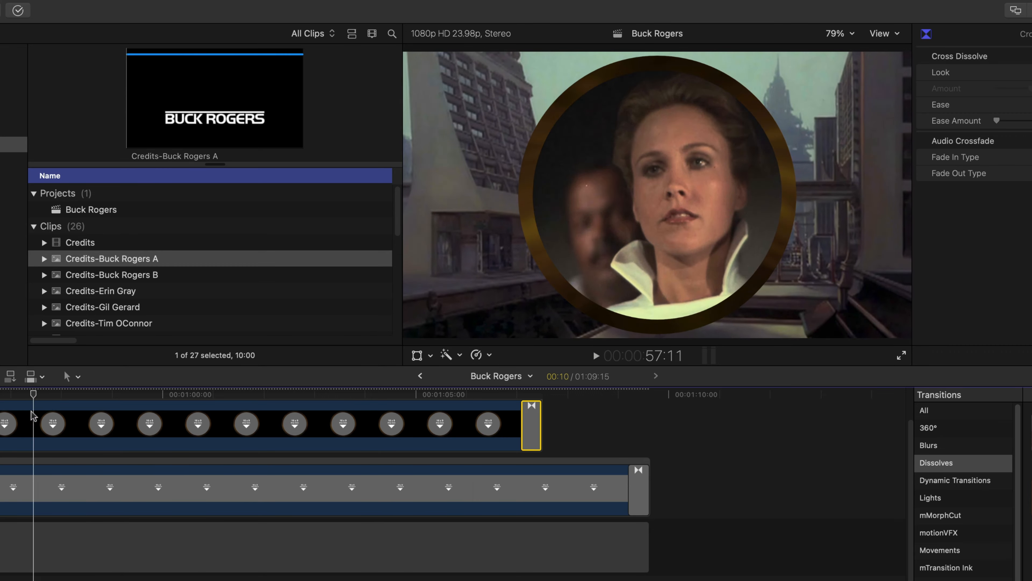
pyautogui.hscroll(-15, 25, 410)
pyautogui.moveTo(319, 396); pyautogui.dragTo(183, 407)
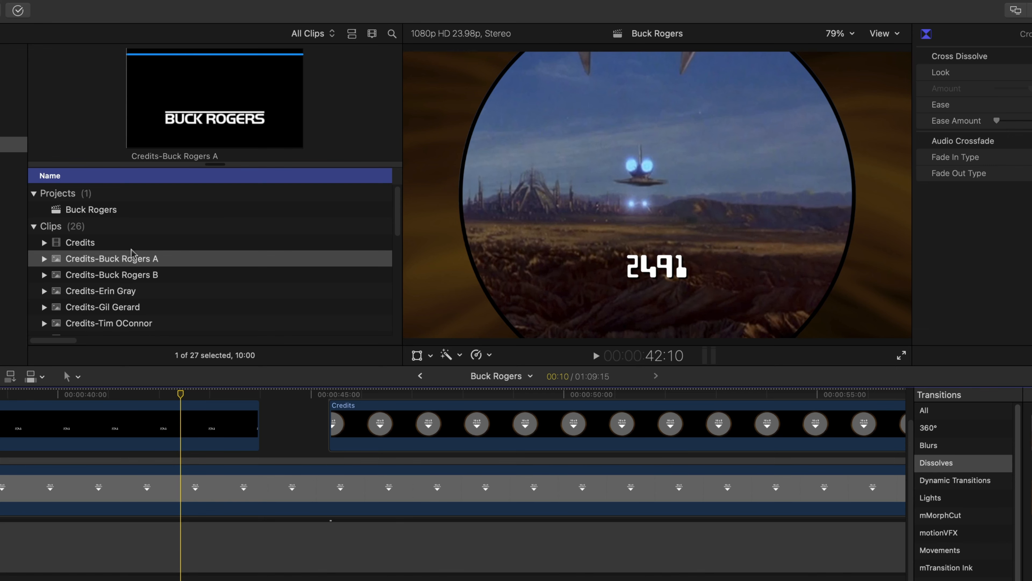
pyautogui.moveTo(131, 252); pyautogui.dragTo(183, 465)
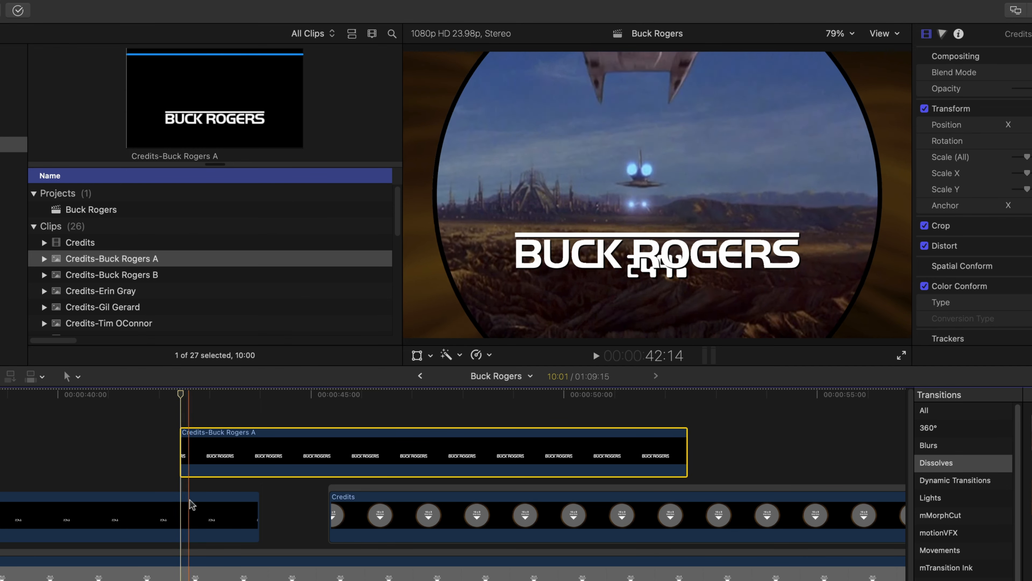
# Lower the Year Counter clip's Y position so the year sits just beneath the BUCK ROGERS title
pyautogui.click(200, 514)
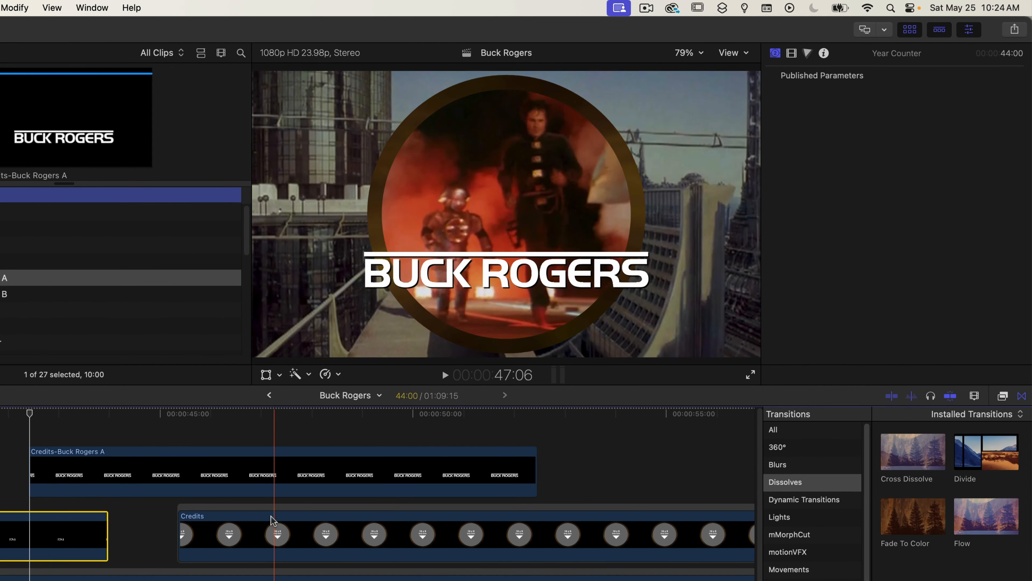
pyautogui.click(793, 54)
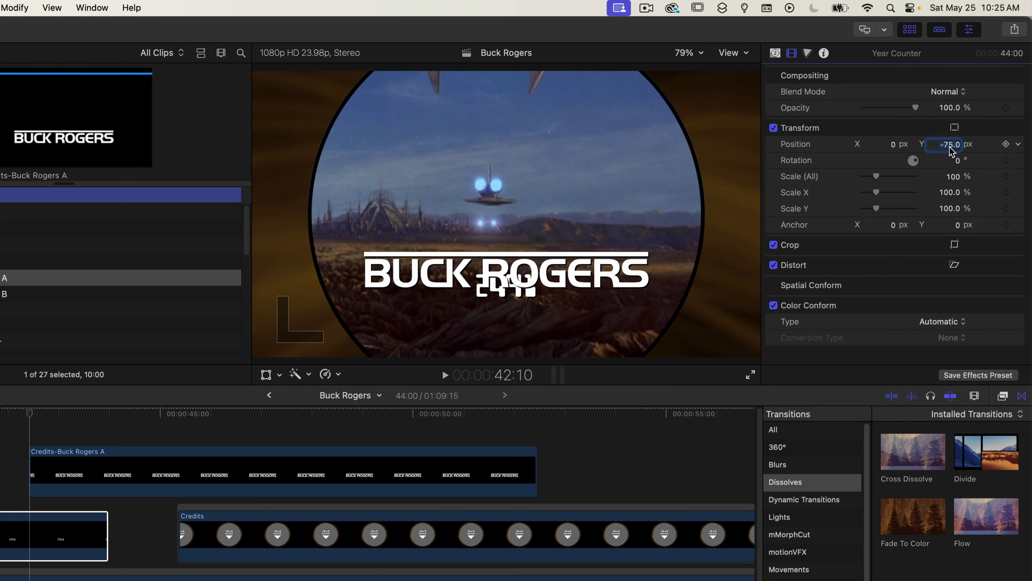
pyautogui.moveTo(948, 146); pyautogui.dragTo(948, 165)
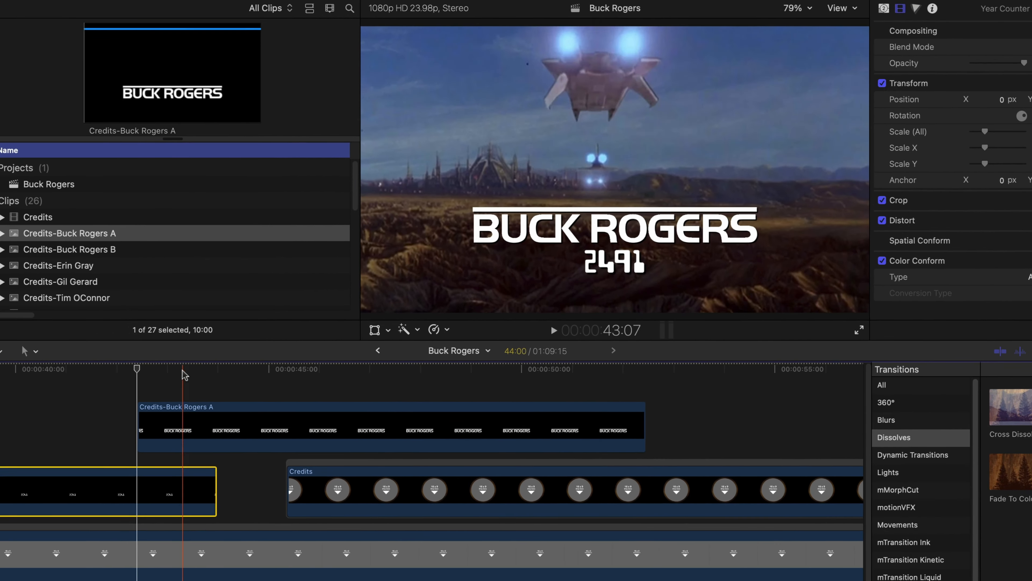
# Place the Credits-Buck Rogers B title above the Credits-Buck Rogers A clip, starting at 44:15
pyautogui.click(112, 414)
pyautogui.moveTo(260, 355); pyautogui.dragTo(289, 356)
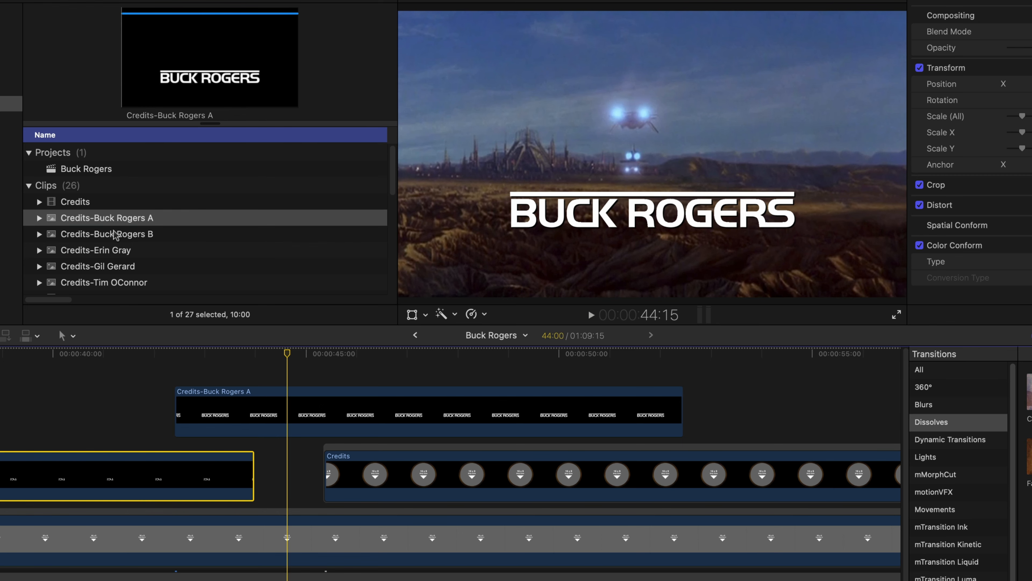
pyautogui.moveTo(115, 235); pyautogui.dragTo(296, 365)
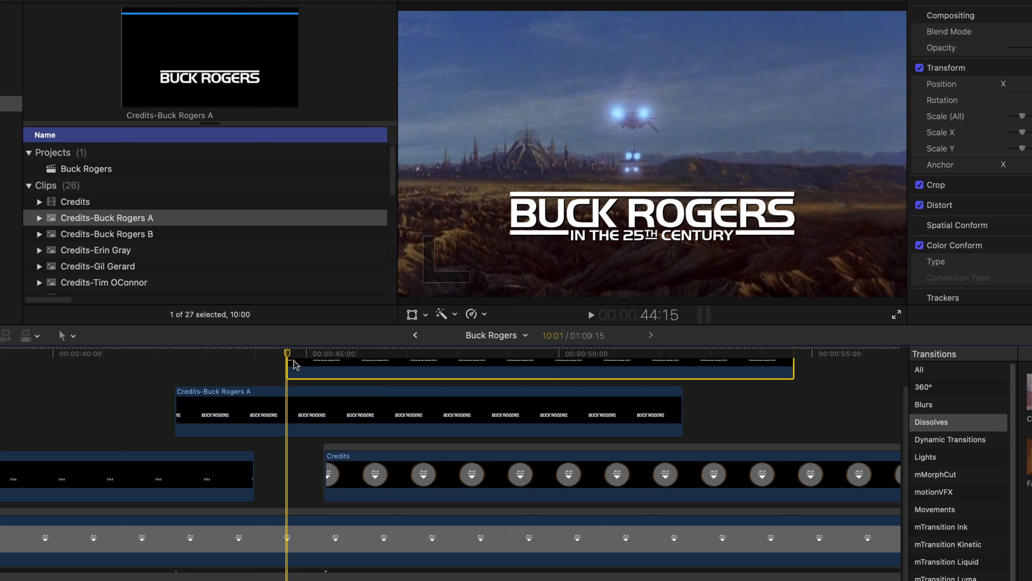
# Trim the ends of the Credits-Buck Rogers B and Credits-Buck Rogers A clips to 46:00
pyautogui.moveTo(295, 361); pyautogui.dragTo(360, 364)
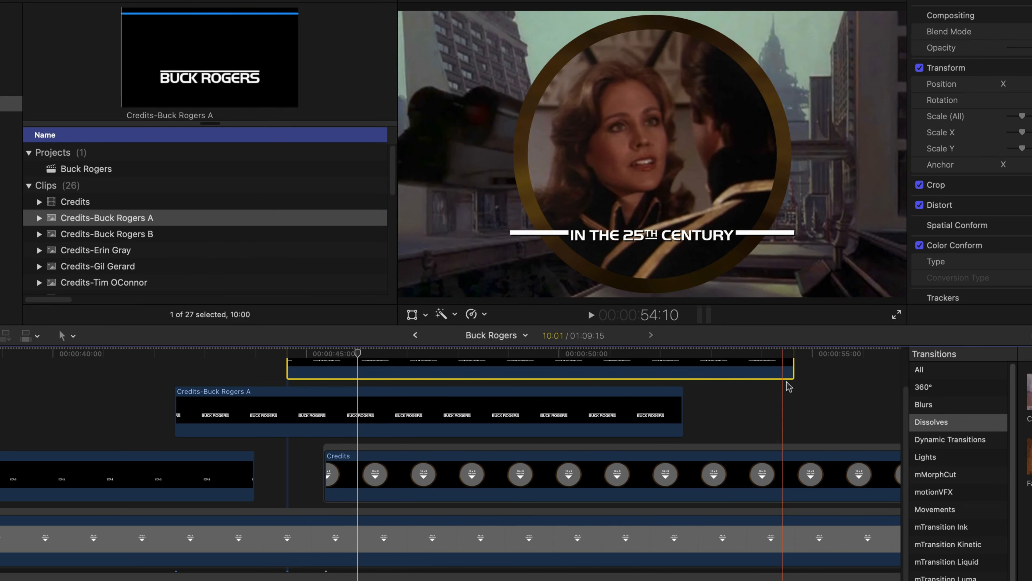
pyautogui.moveTo(793, 370); pyautogui.dragTo(352, 370)
pyautogui.moveTo(682, 419); pyautogui.dragTo(356, 405)
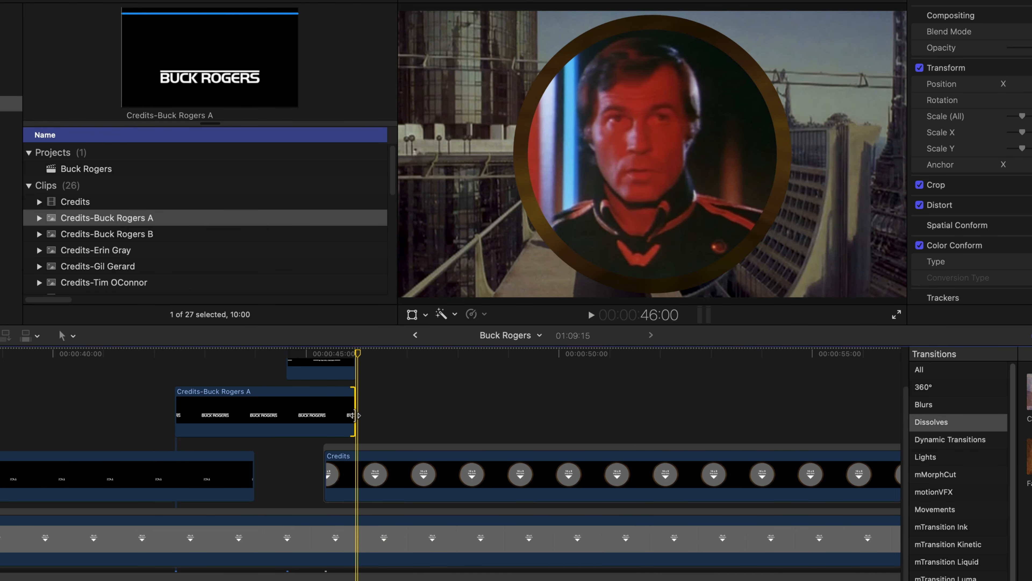
# Add a 5-frame cross dissolve at the end of Credits-Buck Rogers A and a matching one at the end of Credits-Buck Rogers B
pyautogui.press('super+t')
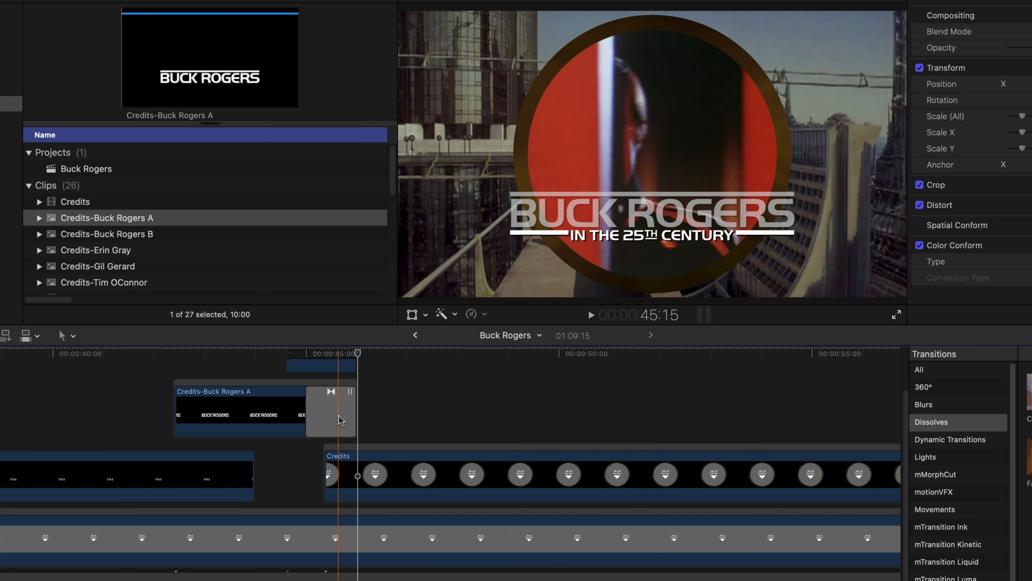
pyautogui.click(340, 421)
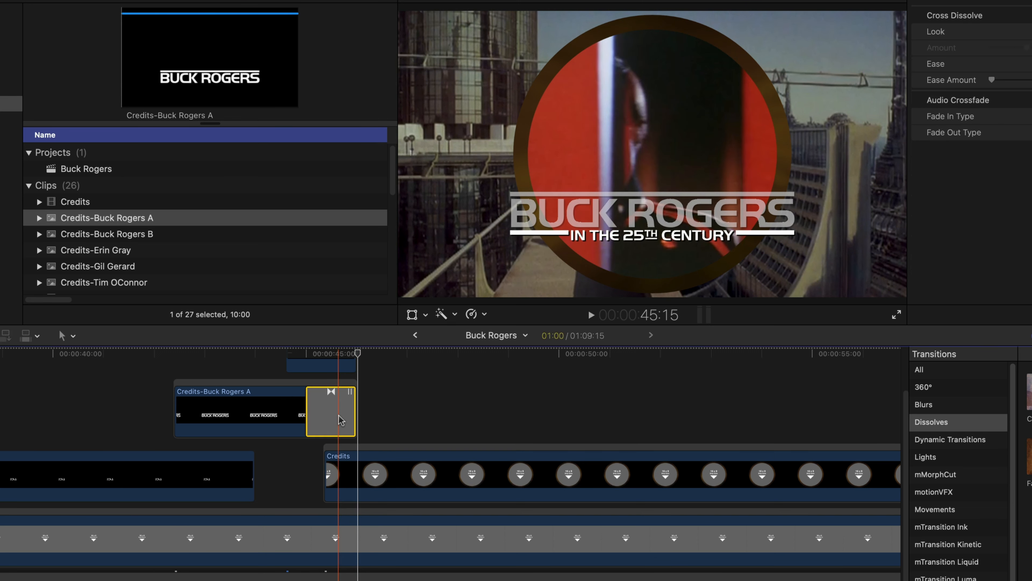
pyautogui.hotkey('ctrl', 'd')
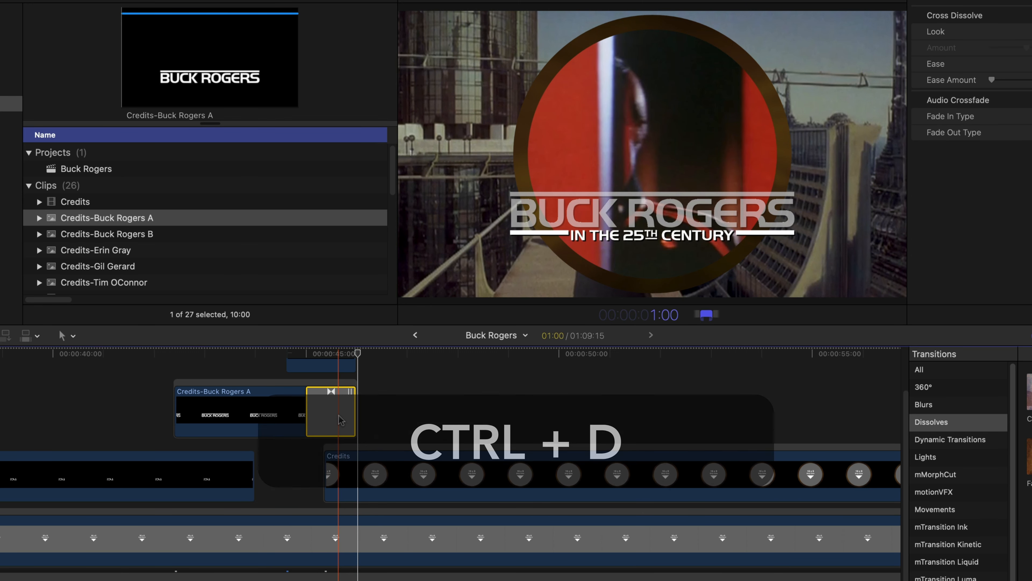
pyautogui.write('5')
pyautogui.press('Return')
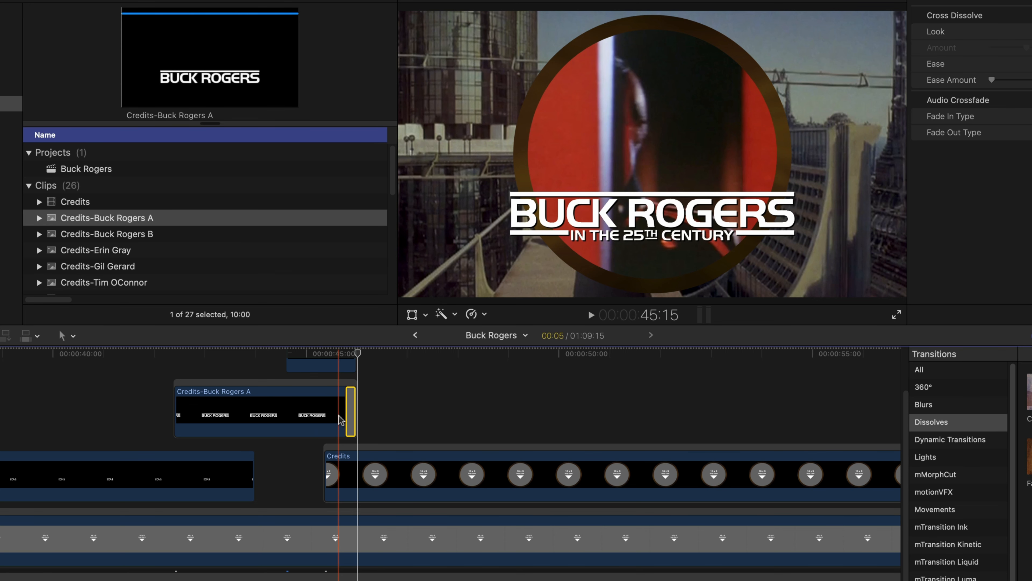
pyautogui.scroll(2, 352, 419)
pyautogui.click(351, 407)
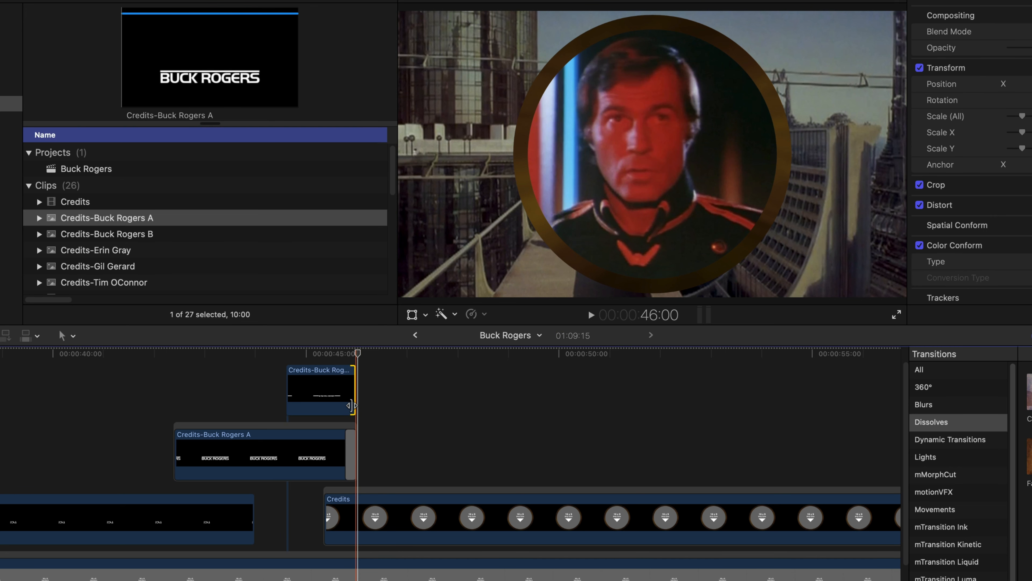
pyautogui.press('super+t')
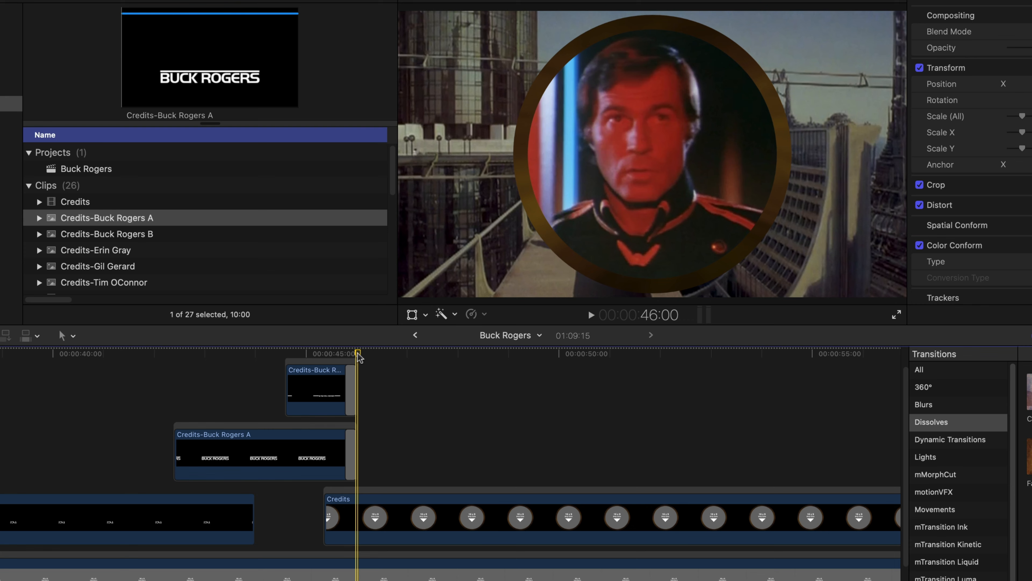
# Place the Credits-Gil Gerard title above the Credits clip from 49:12 to 53:03, with short cross dissolves at both ends
pyautogui.moveTo(359, 356); pyautogui.dragTo(536, 373)
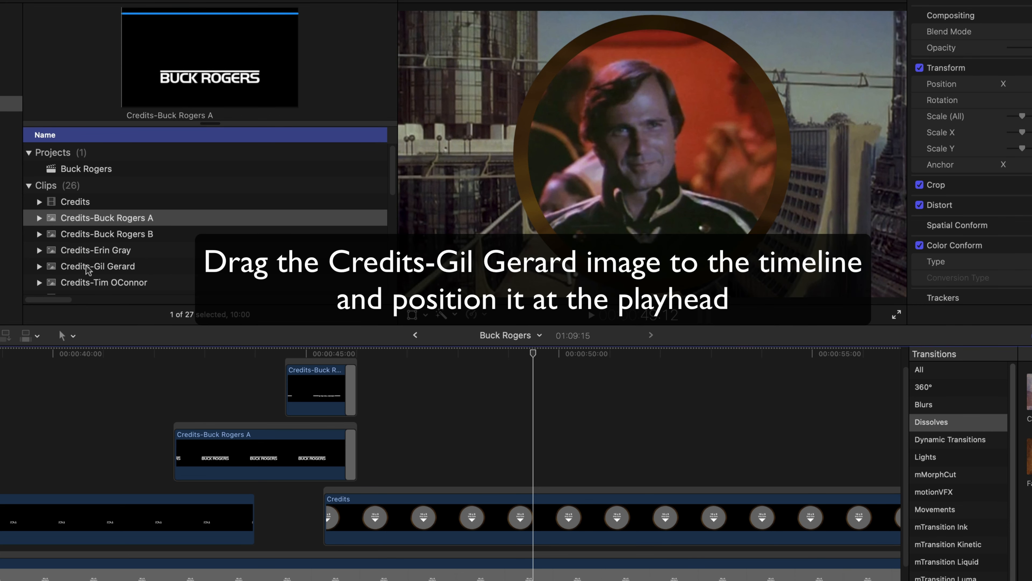
pyautogui.moveTo(88, 270); pyautogui.dragTo(537, 449)
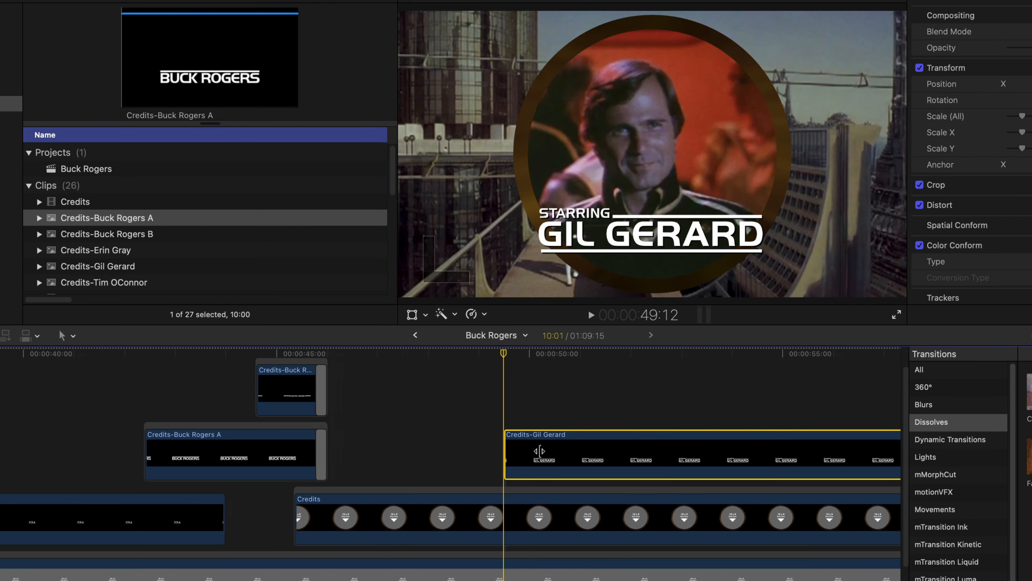
pyautogui.hscroll(10, 540, 450)
pyautogui.click(578, 460)
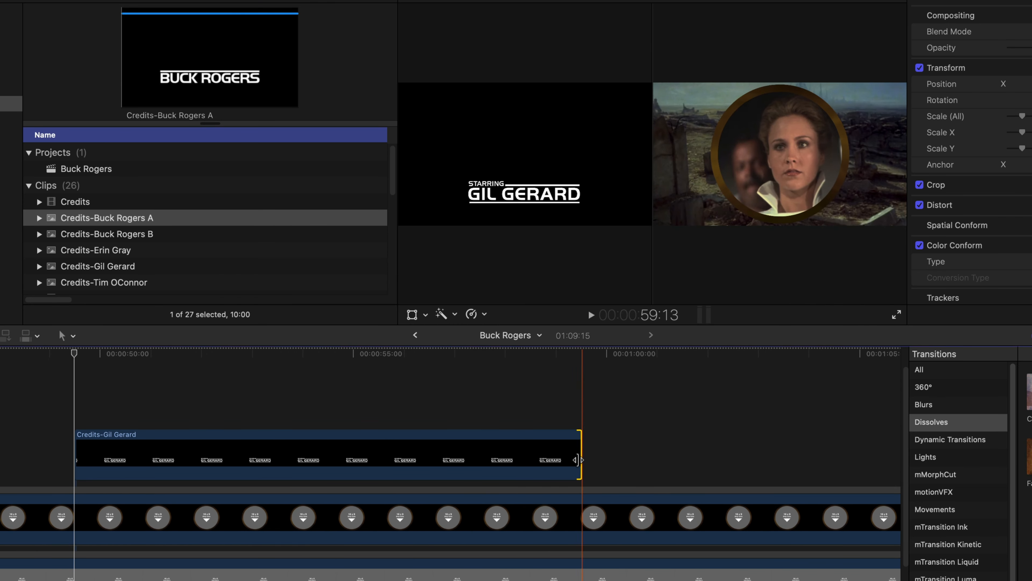
pyautogui.moveTo(578, 460); pyautogui.dragTo(255, 461)
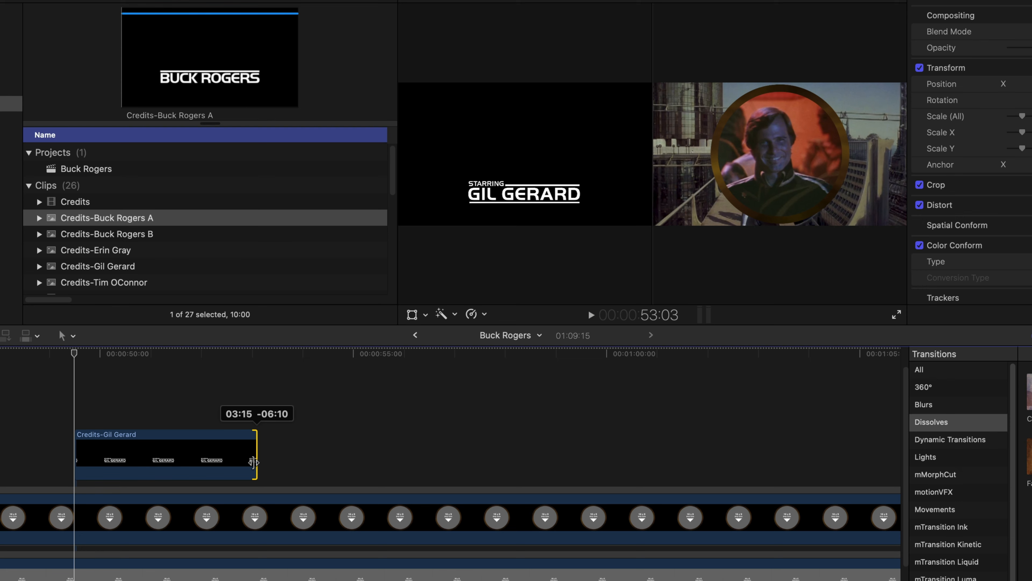
pyautogui.moveTo(253, 462); pyautogui.dragTo(254, 462)
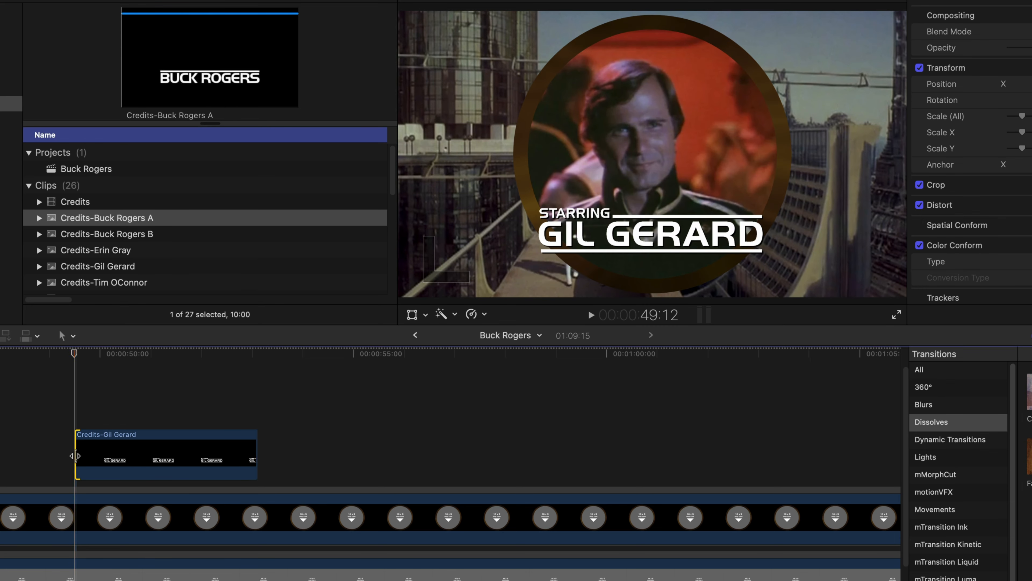
pyautogui.press('super+t')
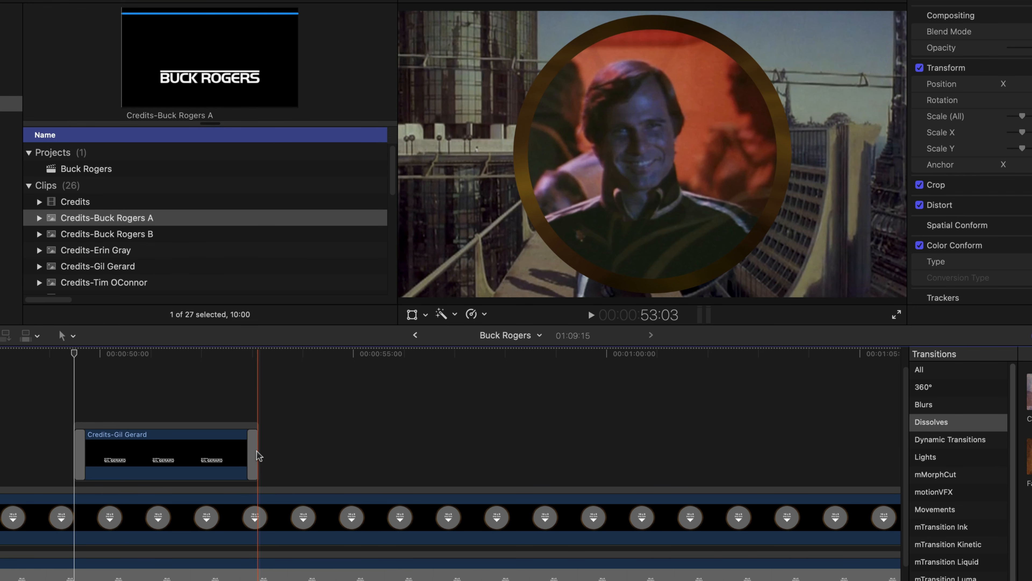
# Place the Credits-Erin Gray title above the Credits clip at 57:09, lasting about 3 seconds, with short cross dissolves at both ends
pyautogui.moveTo(329, 358); pyautogui.dragTo(475, 366)
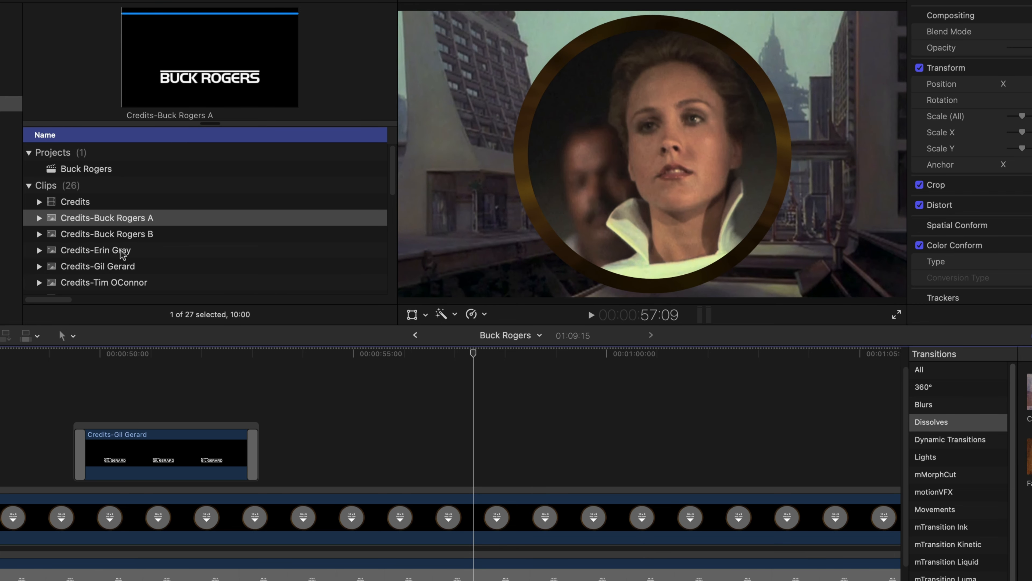
pyautogui.moveTo(123, 254); pyautogui.dragTo(480, 450)
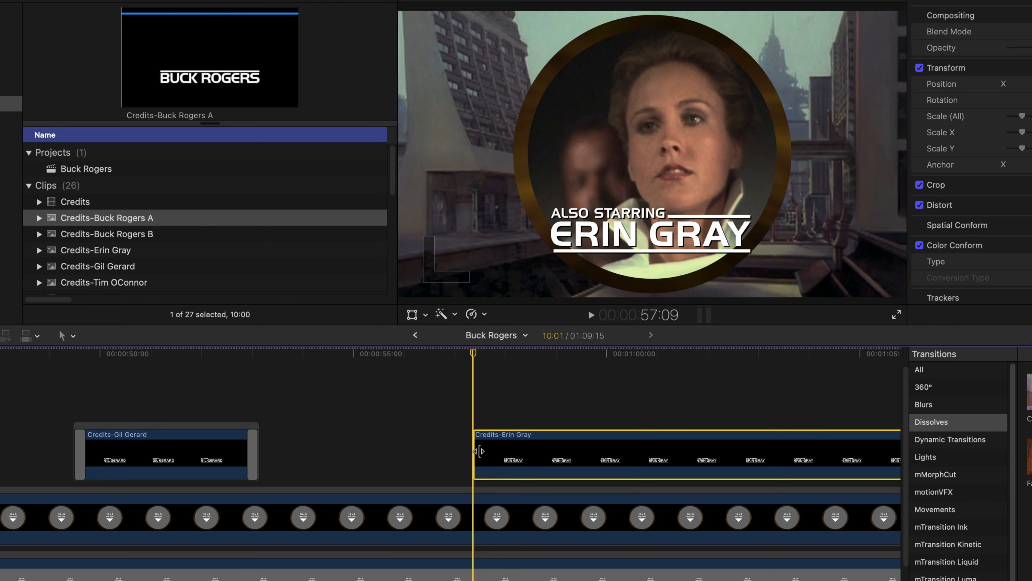
pyautogui.hscroll(8, 480, 451)
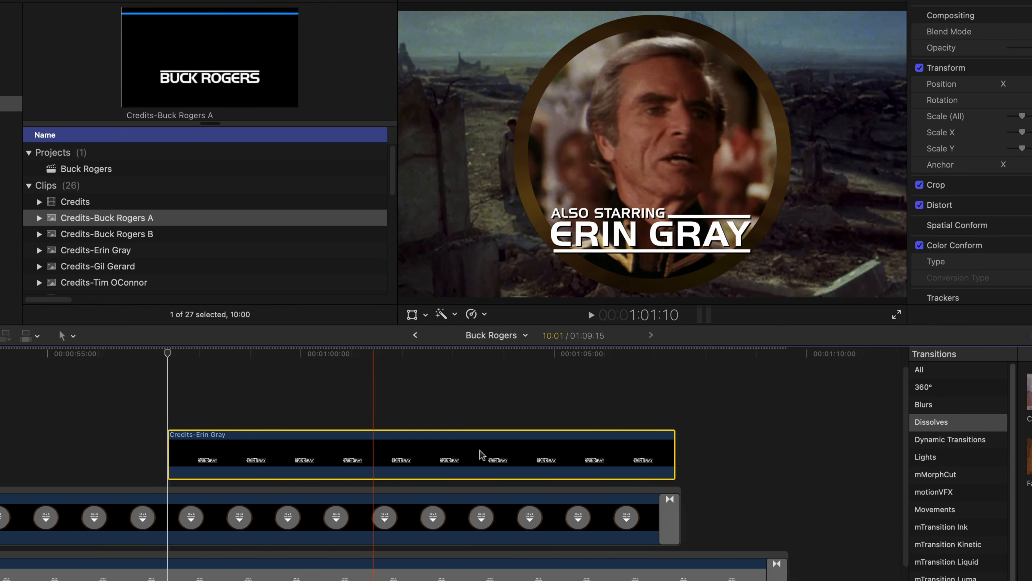
pyautogui.moveTo(671, 455); pyautogui.dragTo(319, 465)
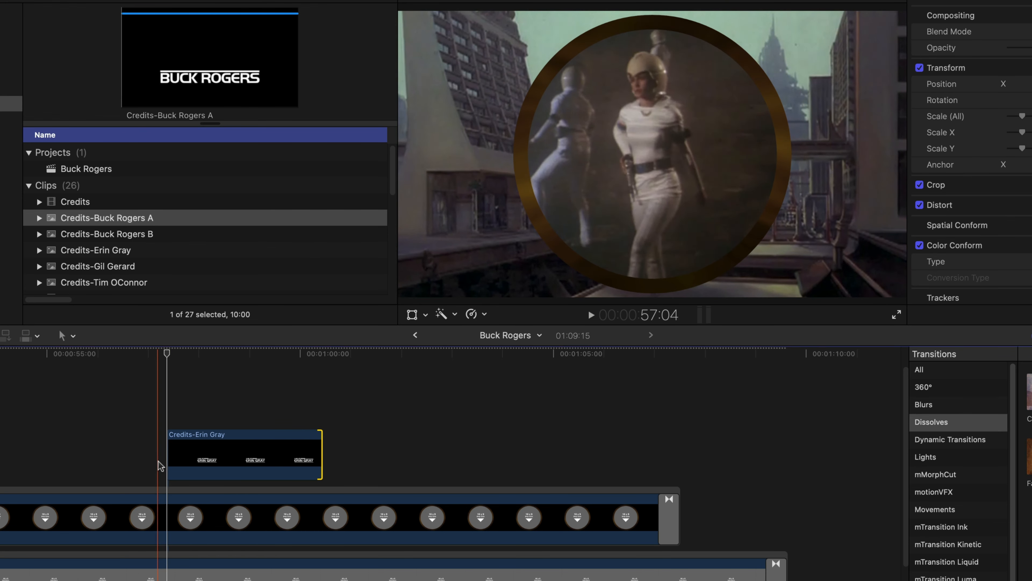
pyautogui.click(321, 466)
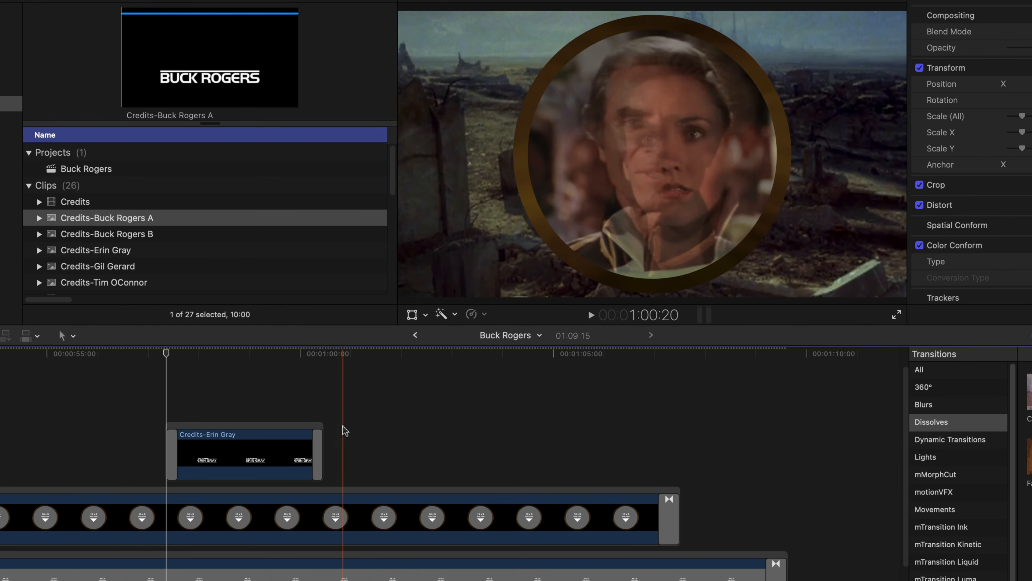
pyautogui.click(468, 354)
pyautogui.moveTo(469, 356); pyautogui.dragTo(443, 359)
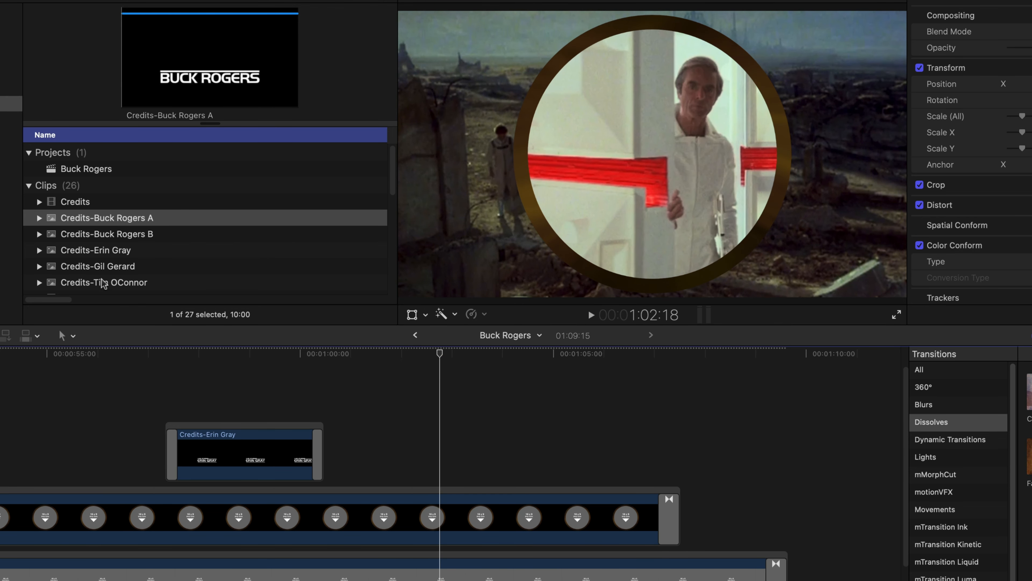
pyautogui.moveTo(104, 285); pyautogui.dragTo(443, 450)
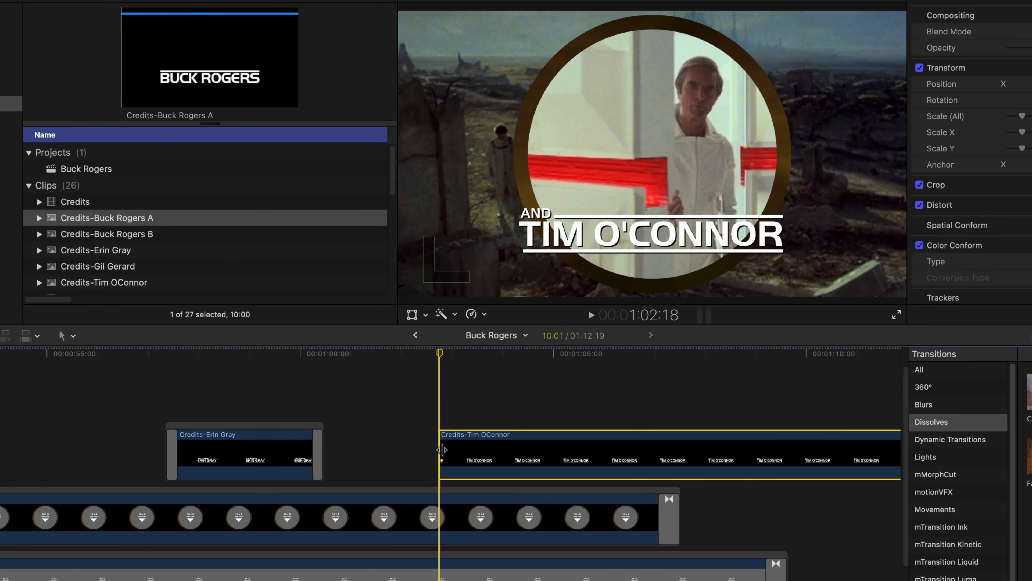
pyautogui.hscroll(5, 442, 449)
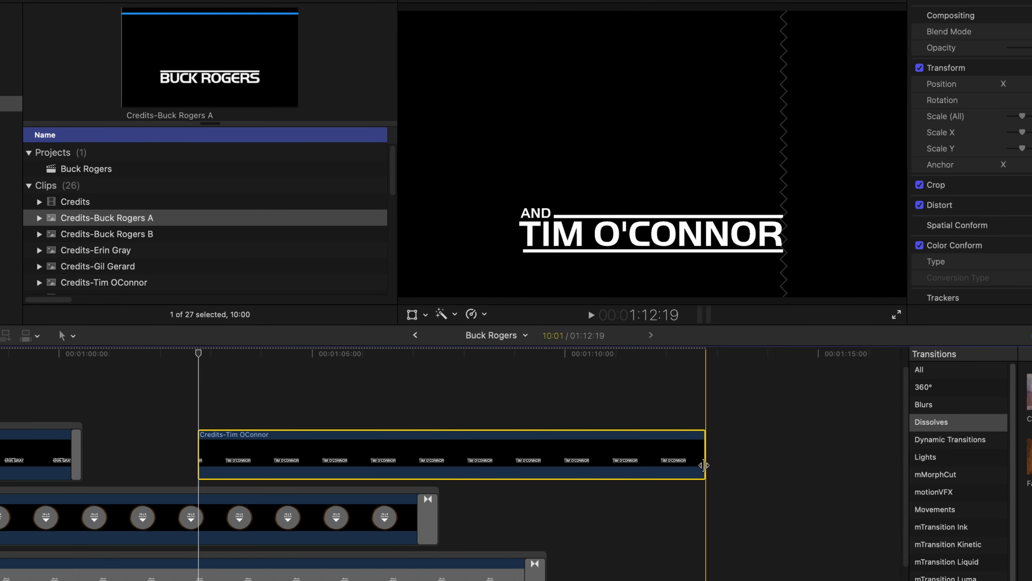
pyautogui.click(703, 464)
pyautogui.moveTo(703, 465); pyautogui.dragTo(333, 454)
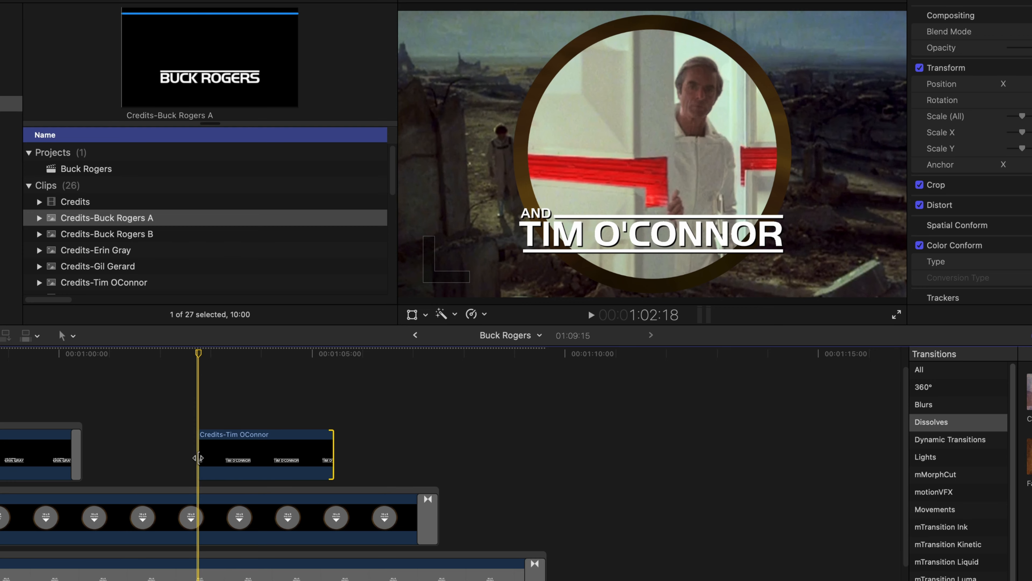
pyautogui.click(198, 457)
pyautogui.press('super+t')
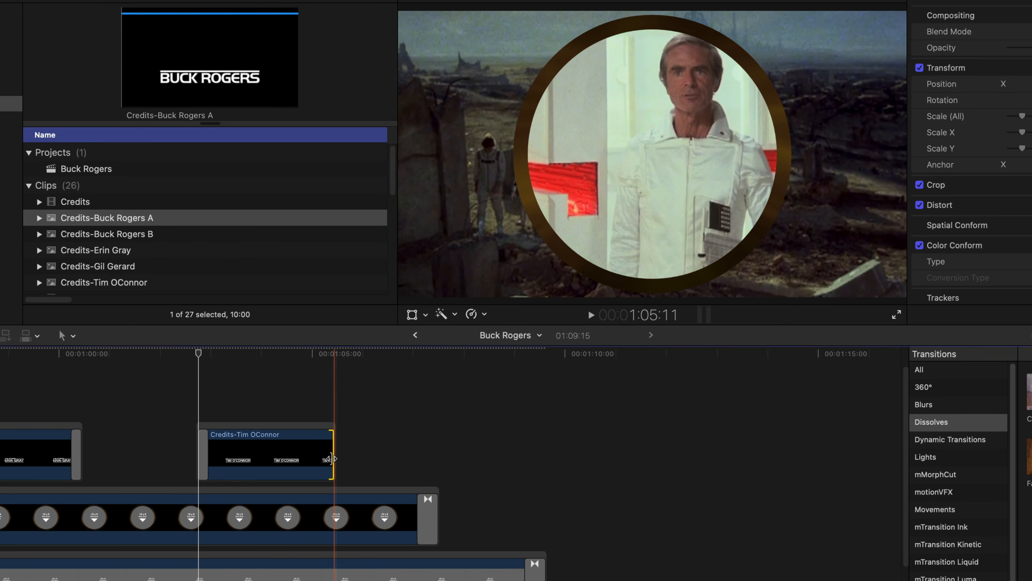
# Play back the timeline from shortly before the Credits-Buck Rogers A title to review the year counter and credits
pyautogui.hscroll(-15, 337, 468)
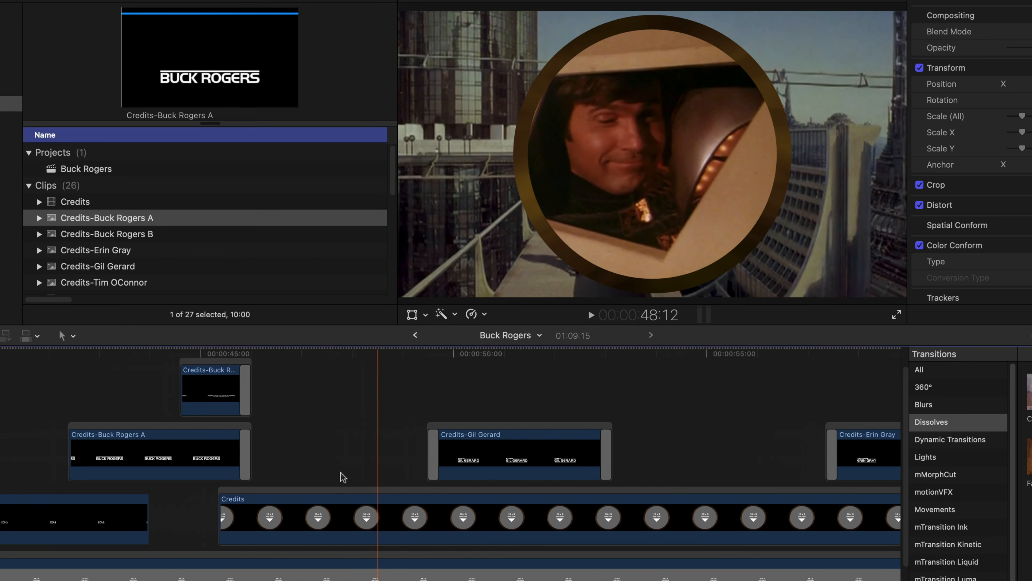
pyautogui.hscroll(-8, 341, 472)
pyautogui.click(317, 354)
pyautogui.press('space')
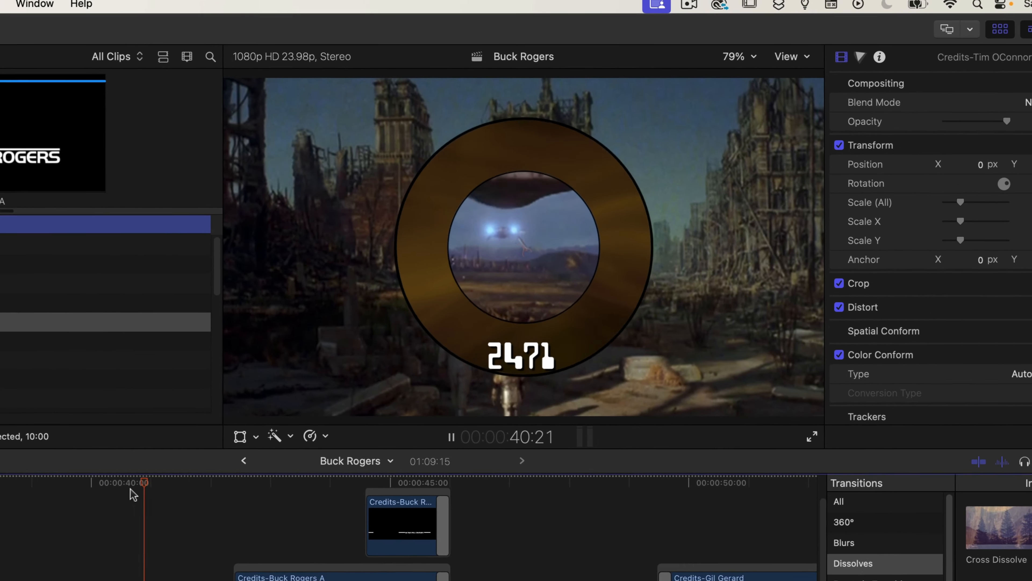